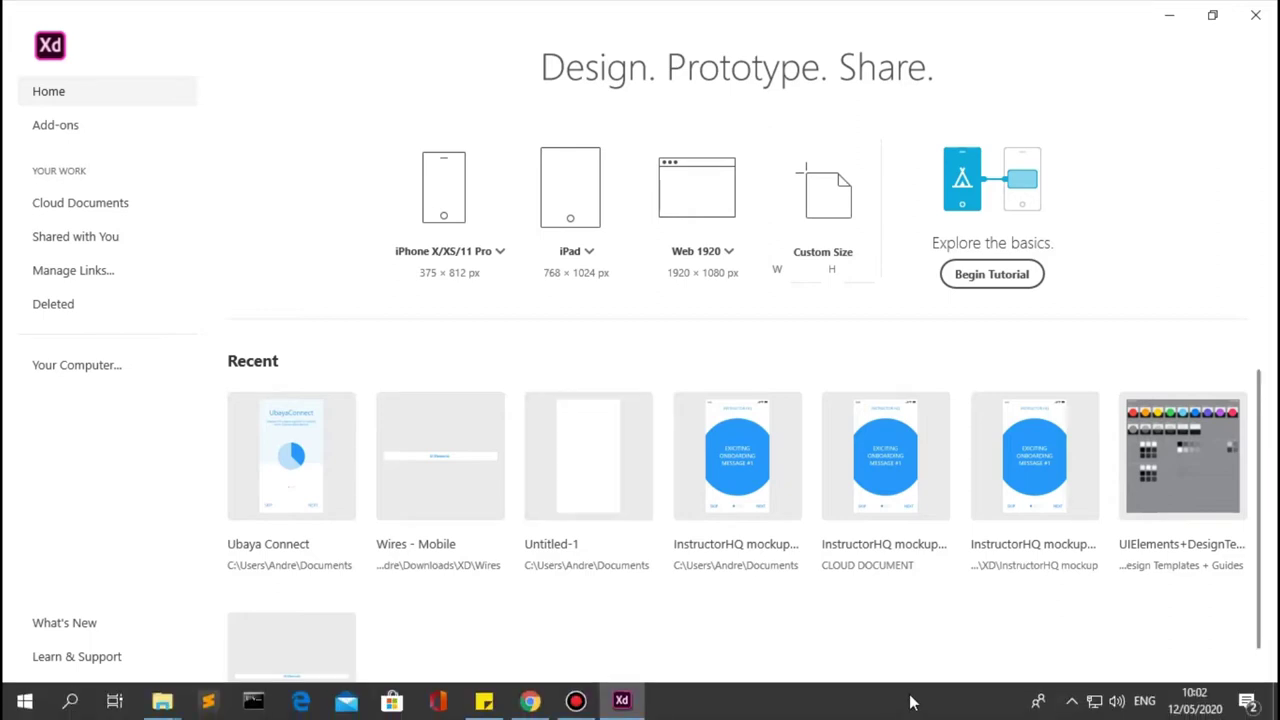
- Check the XD entry among the installed apps in Creative Cloud Desktop and close that window
click(1070, 704)
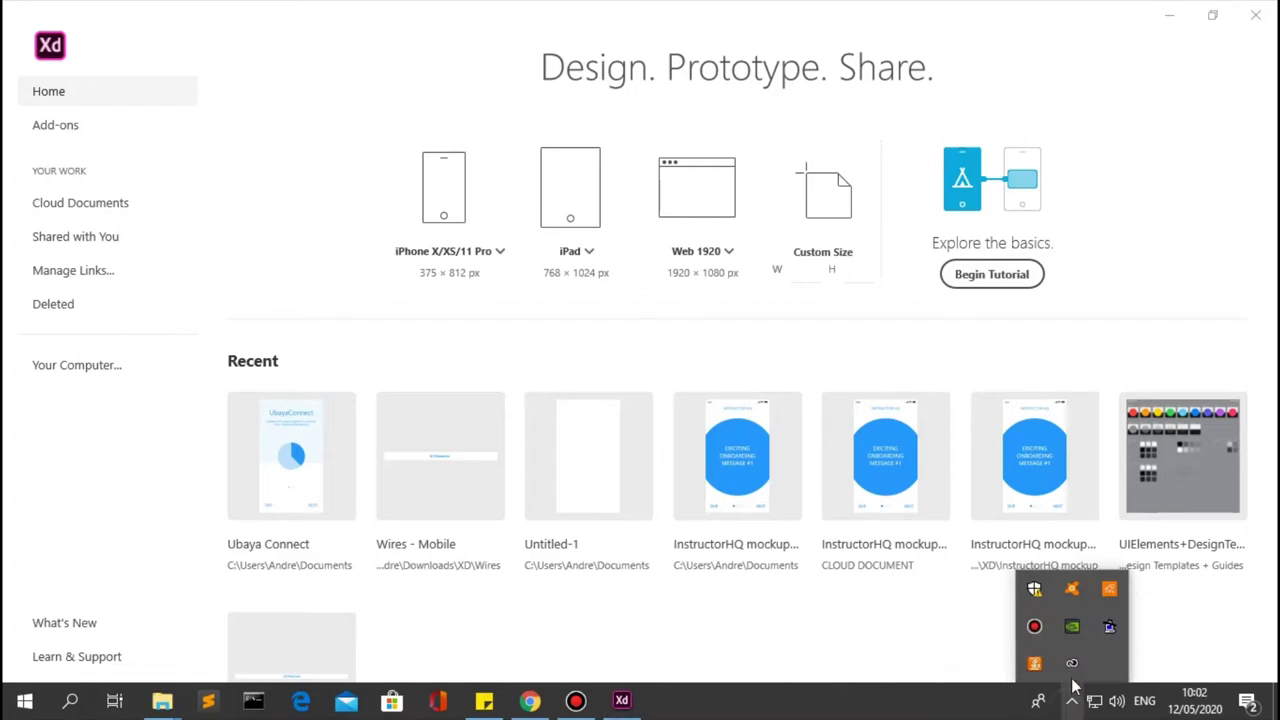
click(1066, 702)
click(1070, 700)
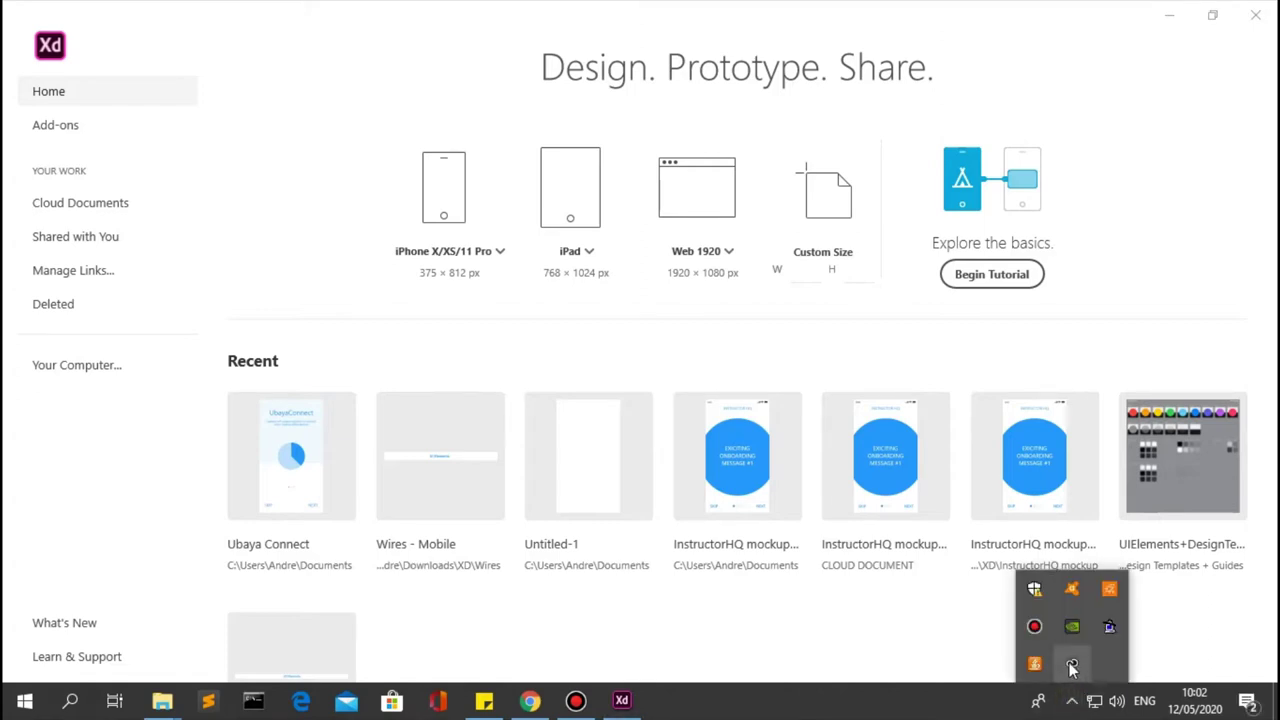
click(1072, 665)
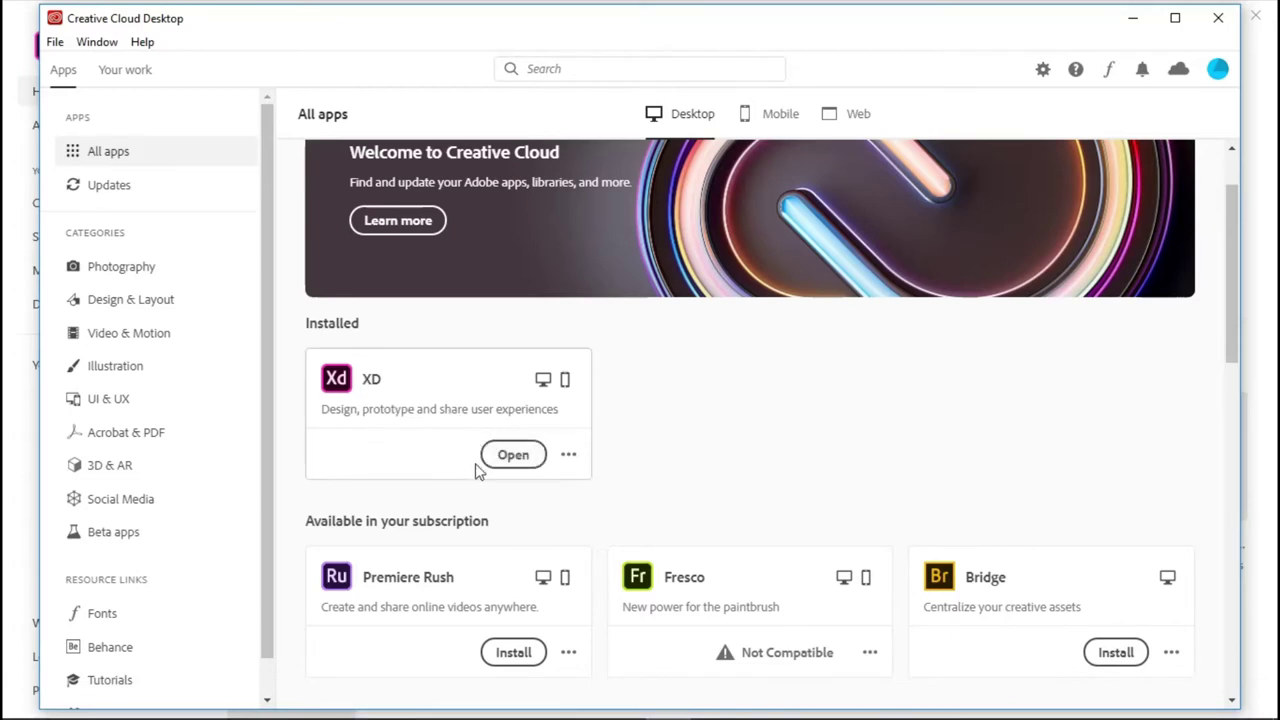
click(525, 452)
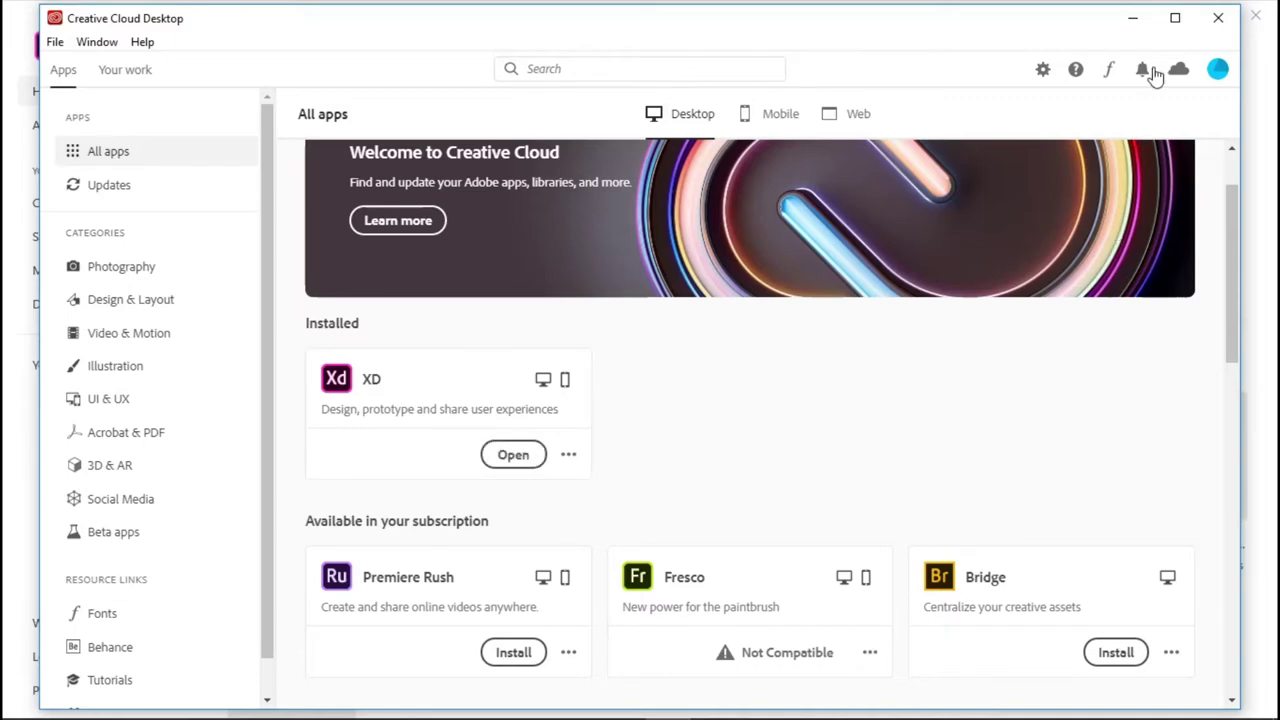
click(1218, 17)
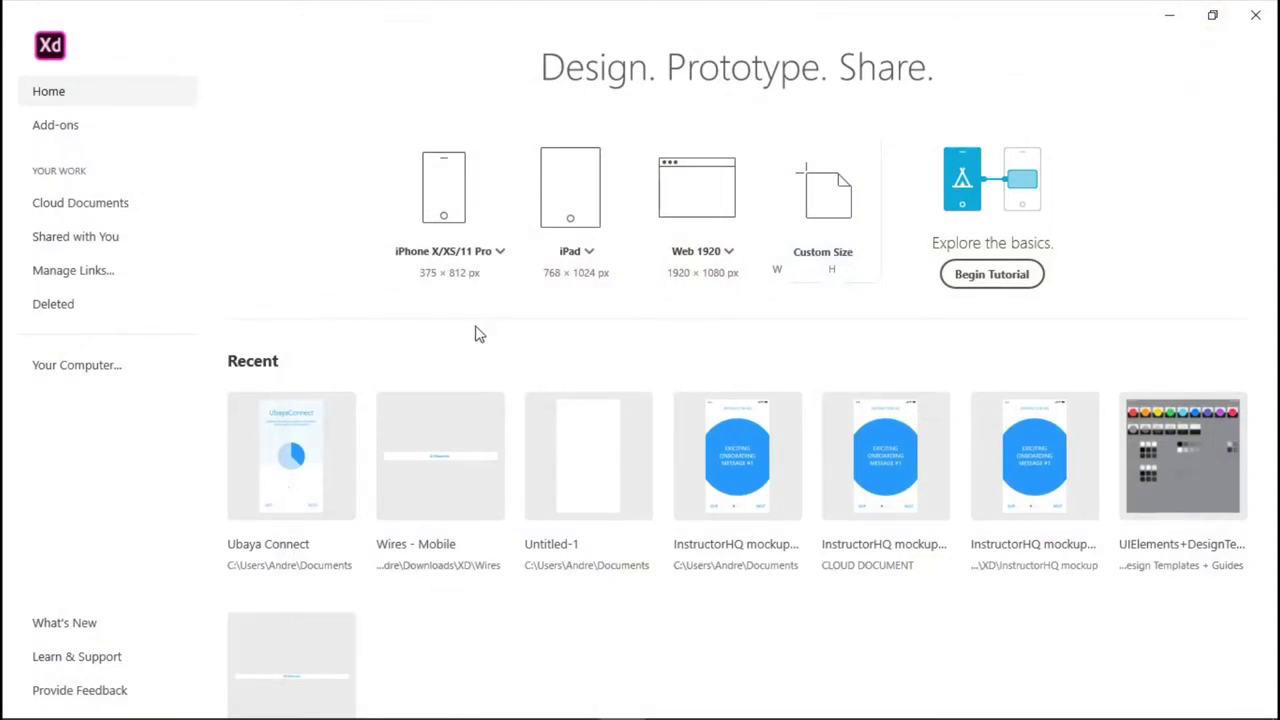
- Create a new document with the iPhone 6/7/8 (375 × 667) preset and select its artboard
click(499, 254)
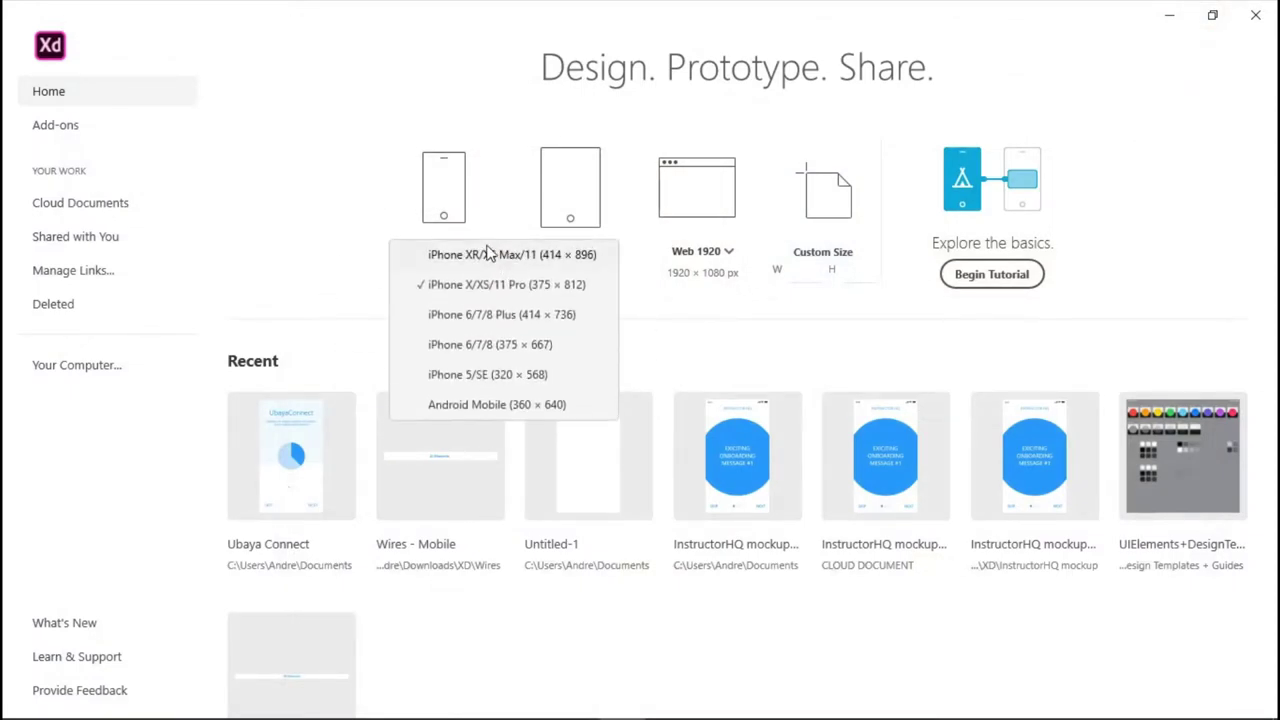
click(504, 352)
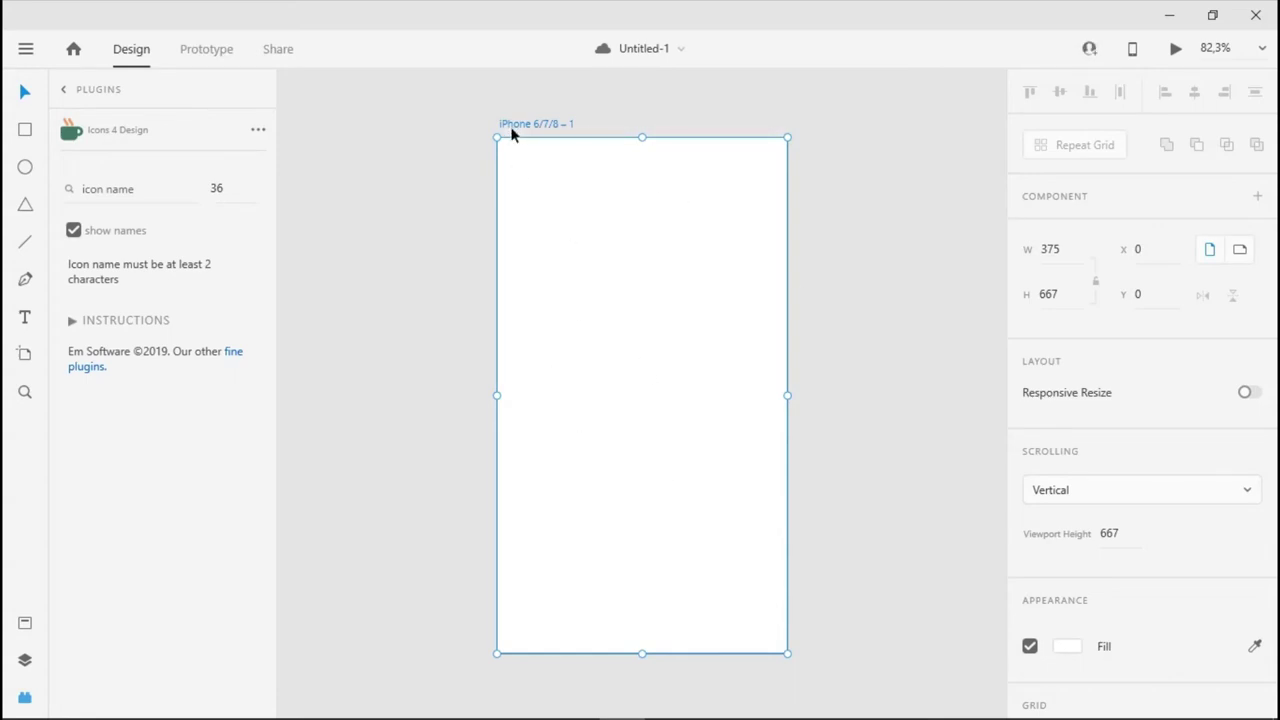
click(449, 174)
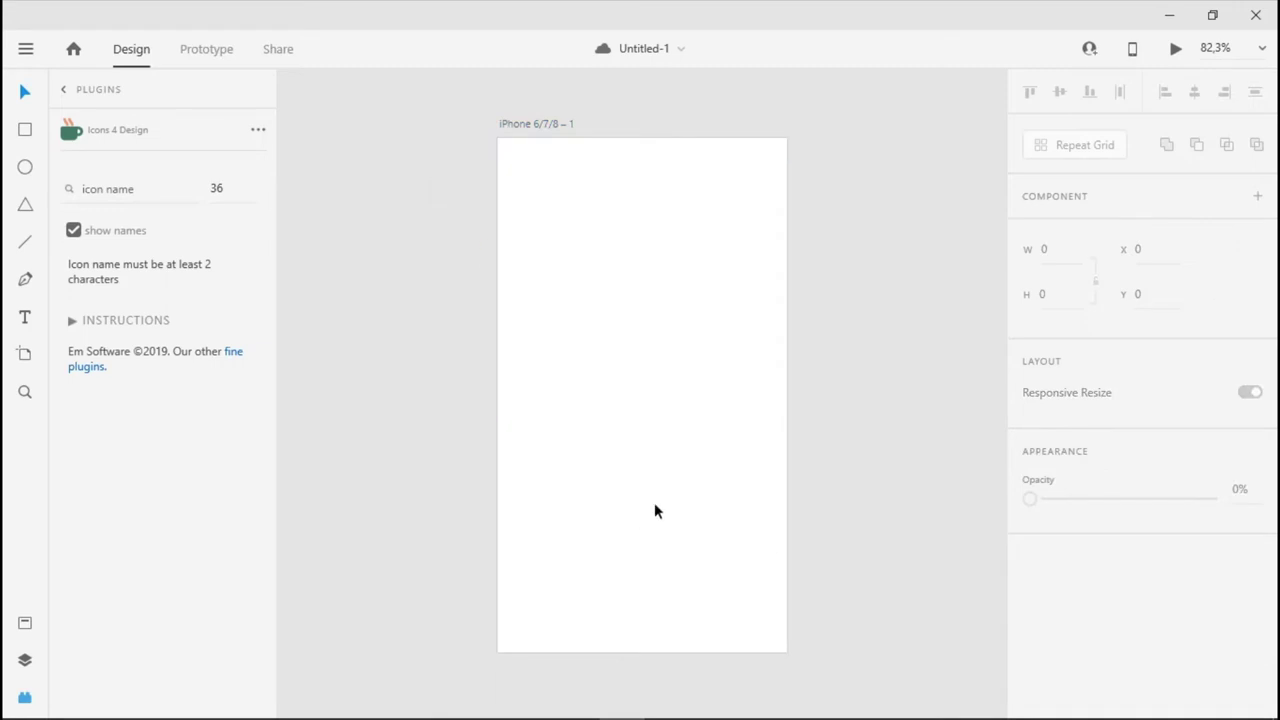
click(520, 124)
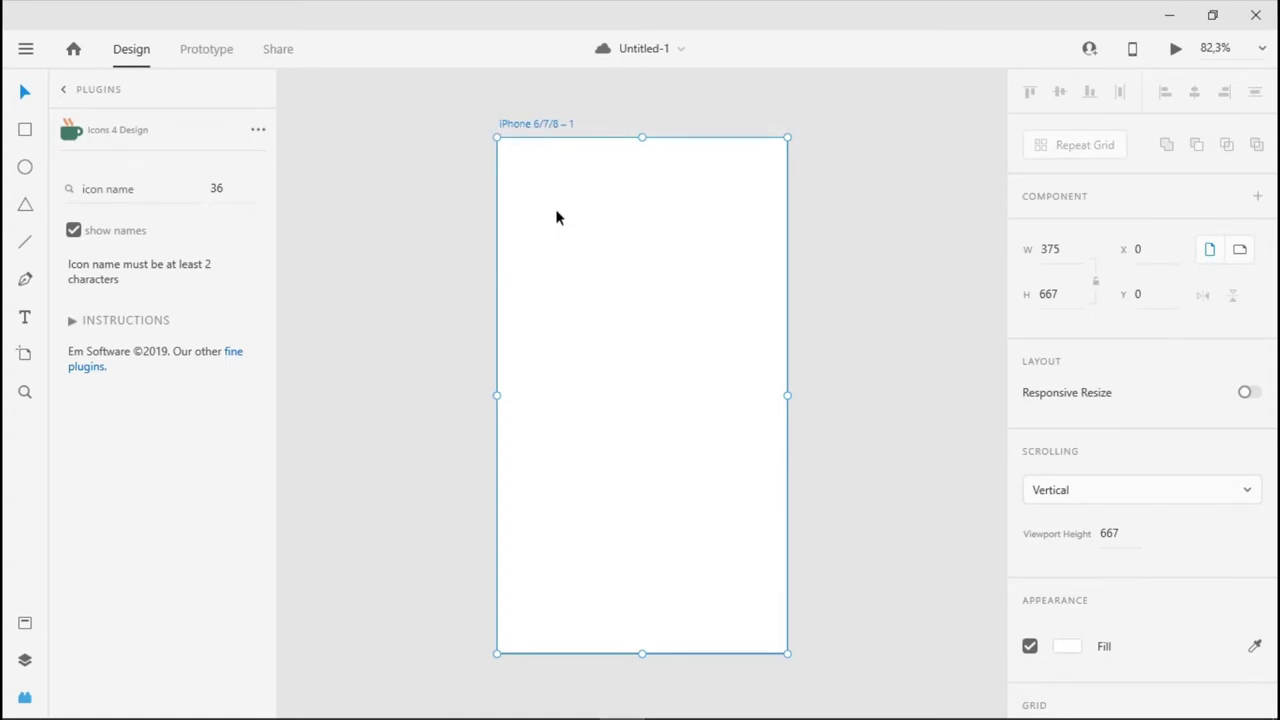
- Switch to Chrome to read the user persona in Group 2.pdf and return to Adobe XD
key(alt+Tab)
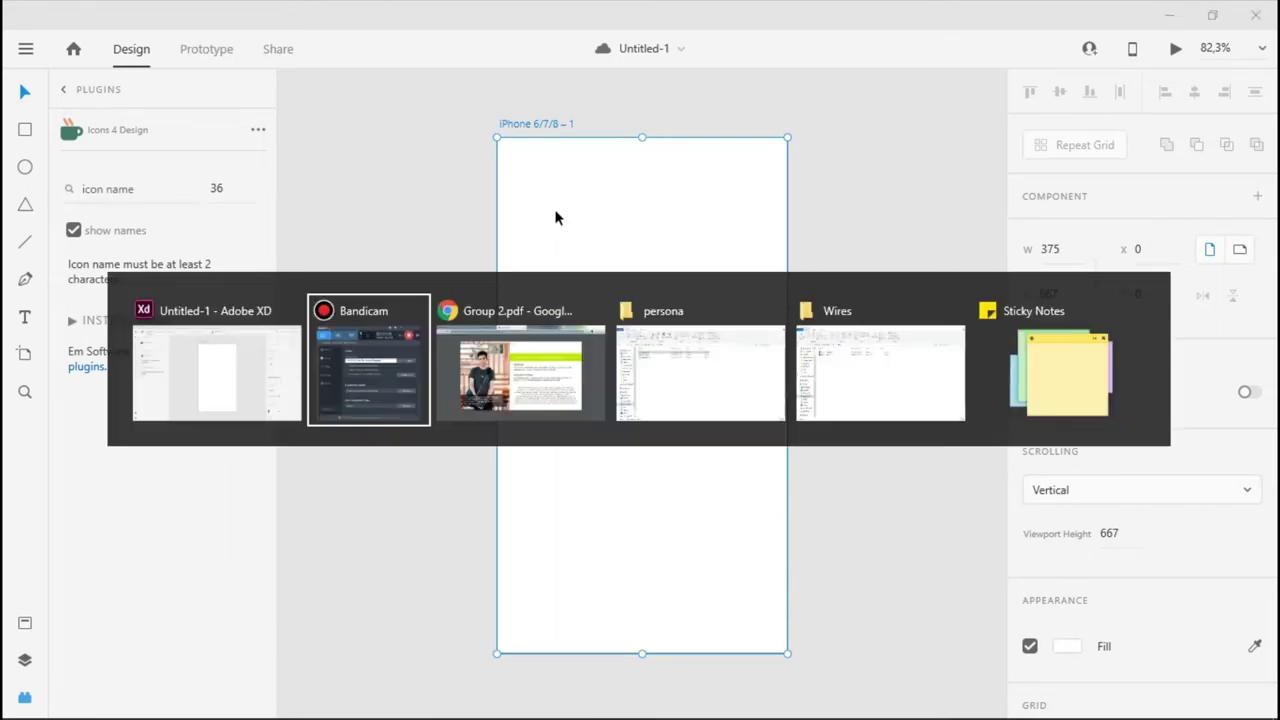
key(Tab)
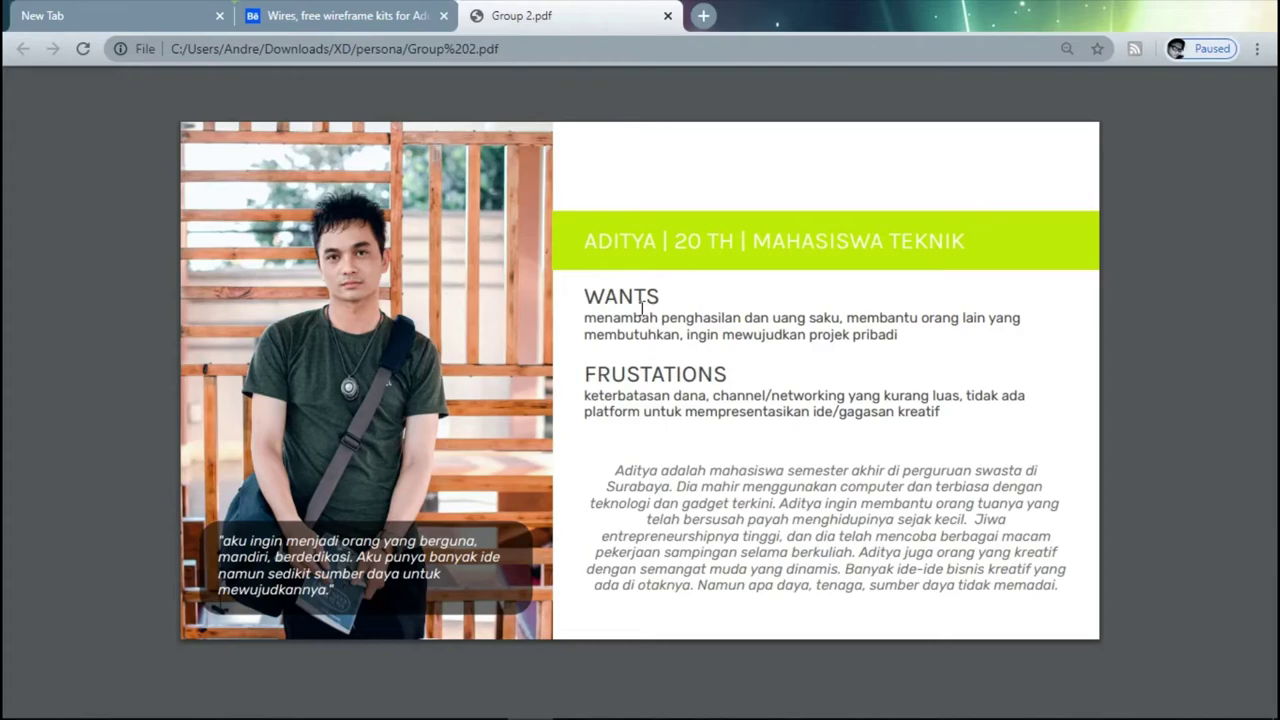
key(alt+Tab)
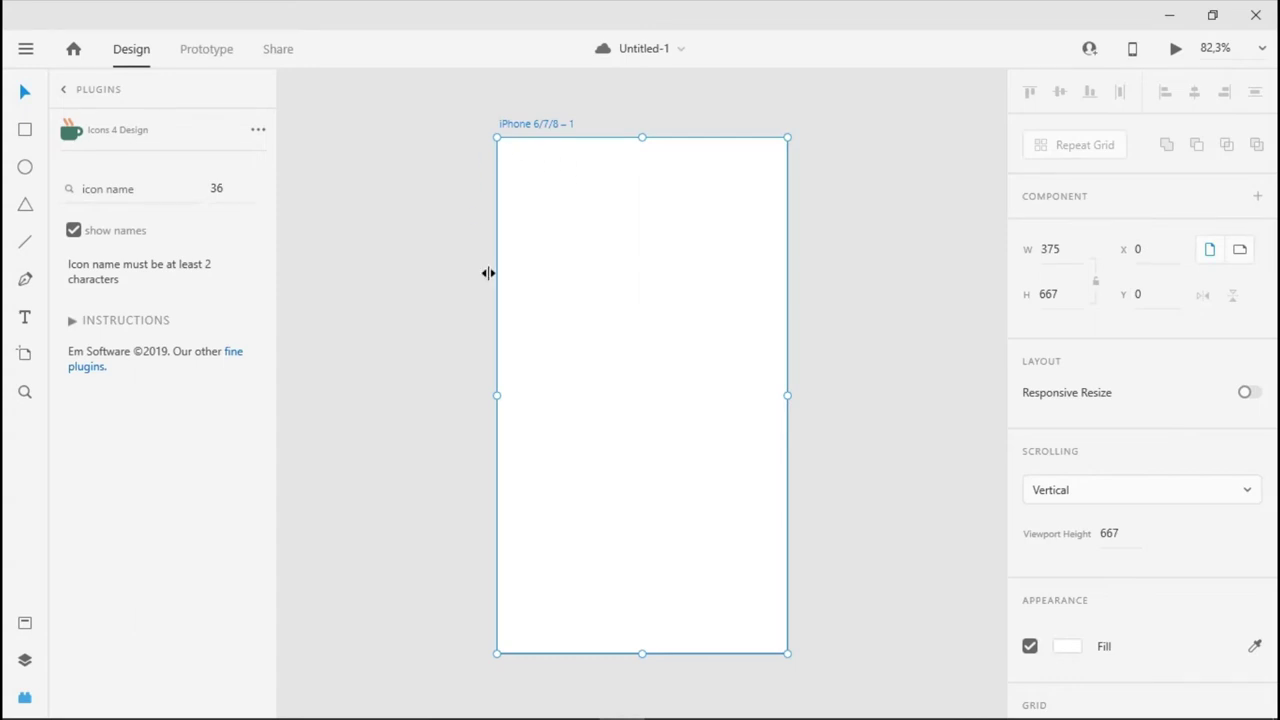
- Rename the artboard as "Onboarding 1"
double_click(534, 125)
text(Onb)
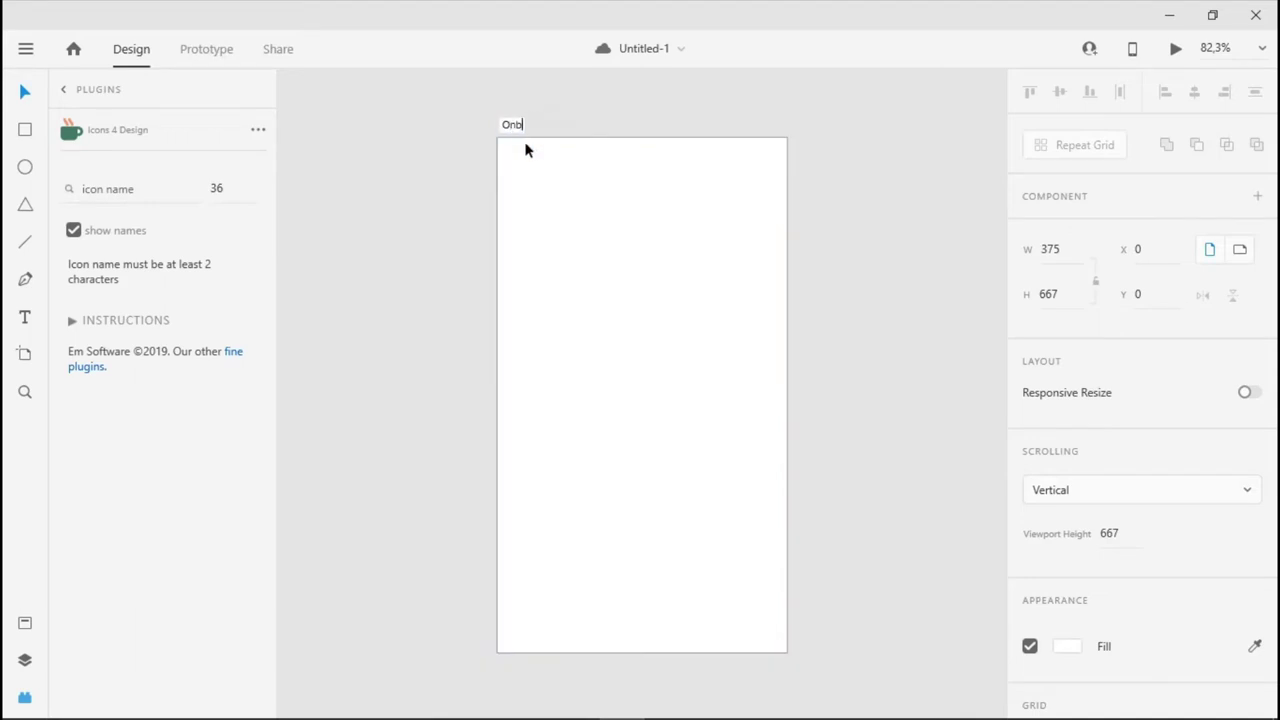
text(oarding 1)
key(Return)
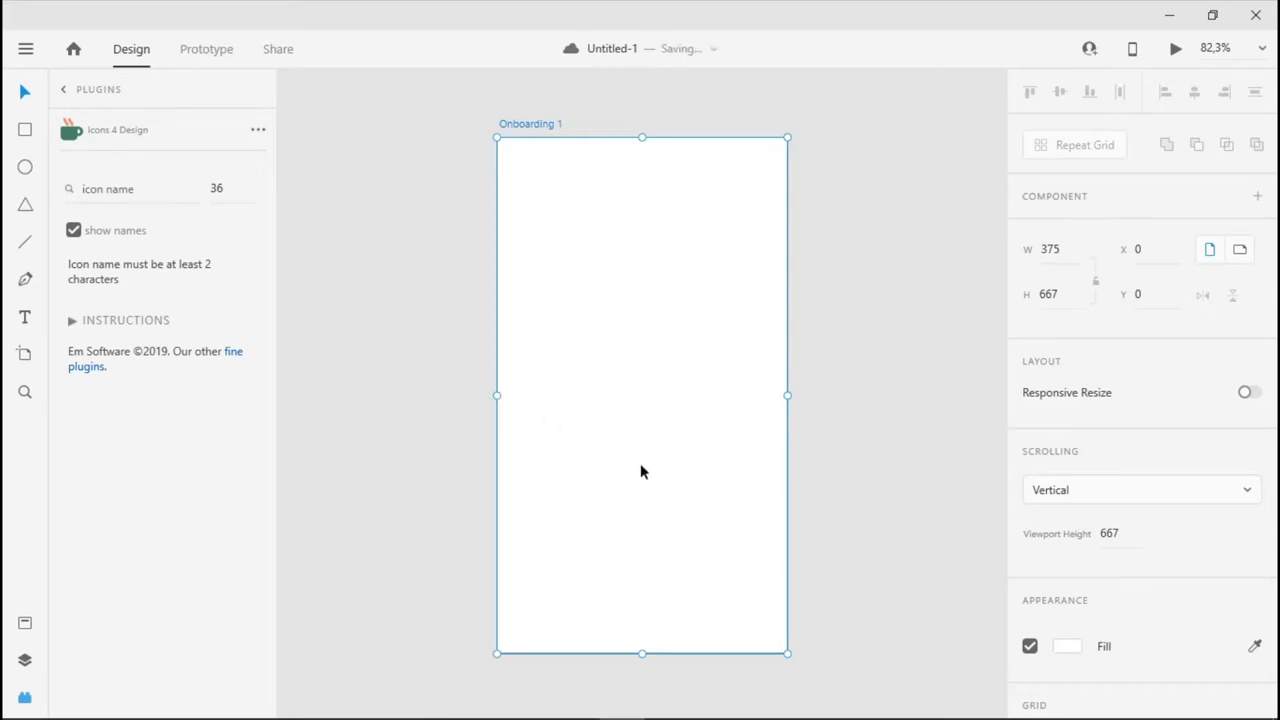
click(26, 131)
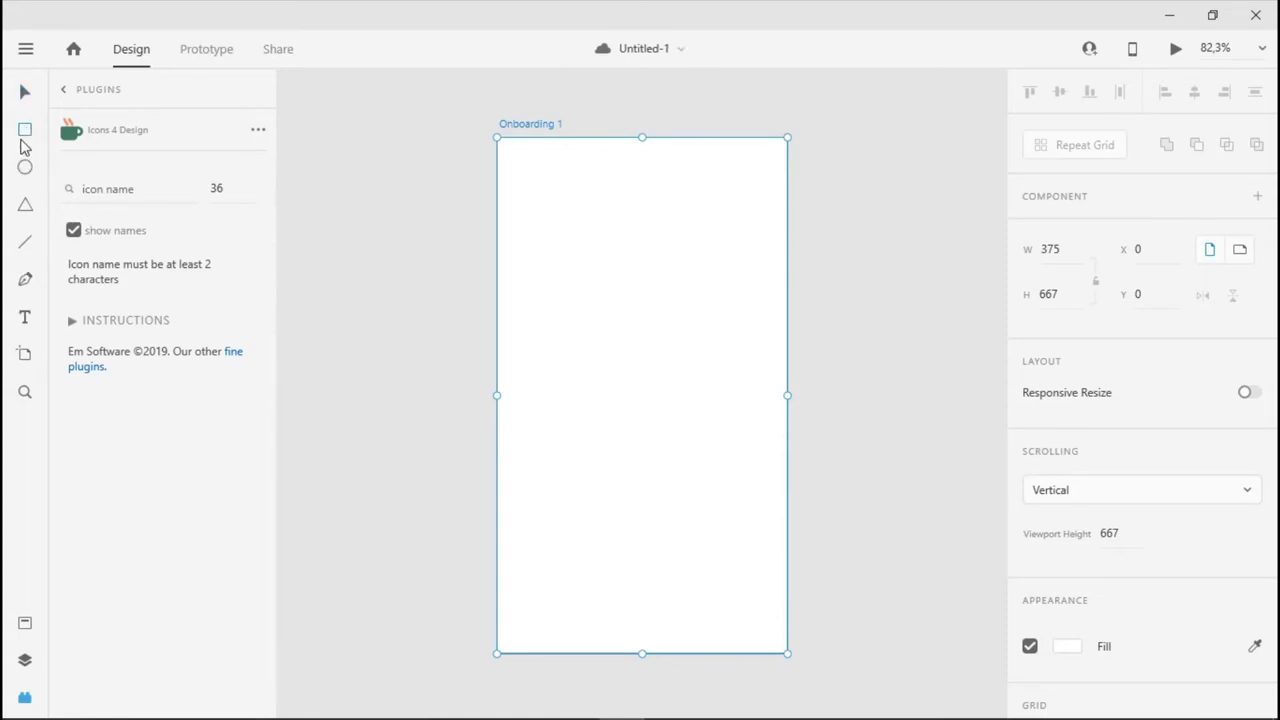
click(26, 170)
click(25, 206)
click(25, 242)
click(26, 283)
click(25, 317)
- Open the web page of the Wireframes UI kit and examine its download link and kit preview
click(25, 48)
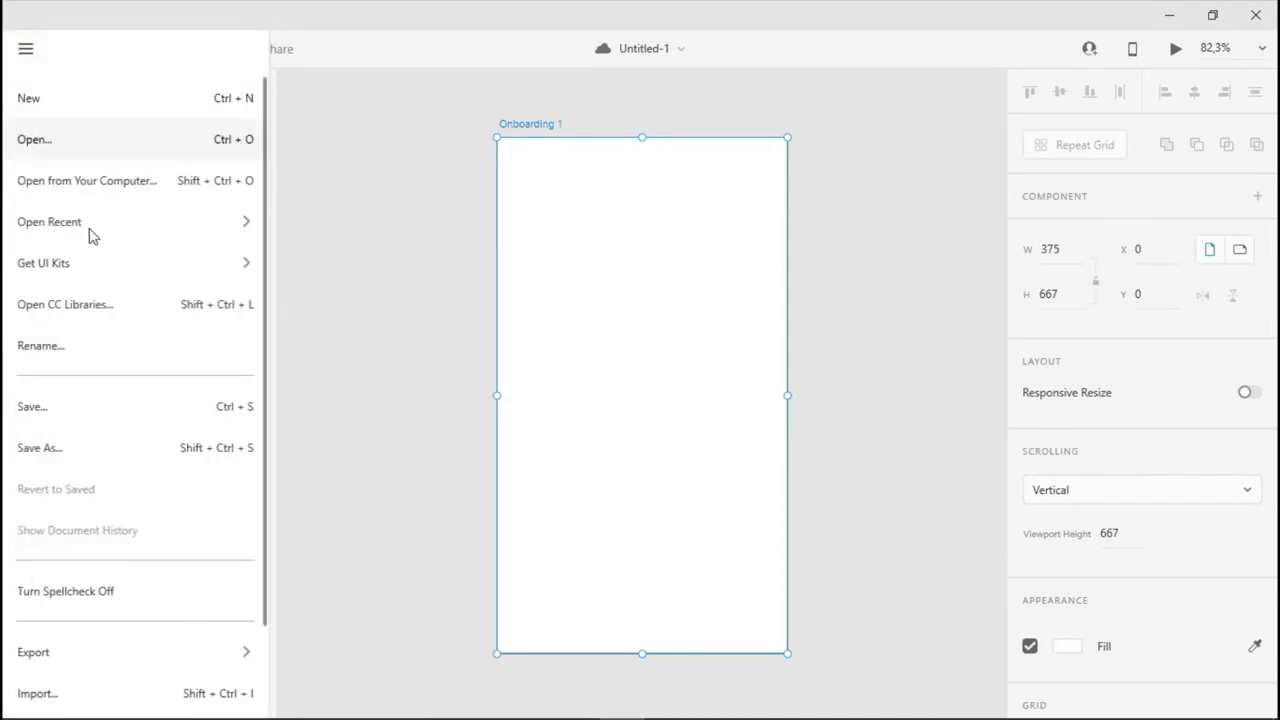
mouse_move(80, 280)
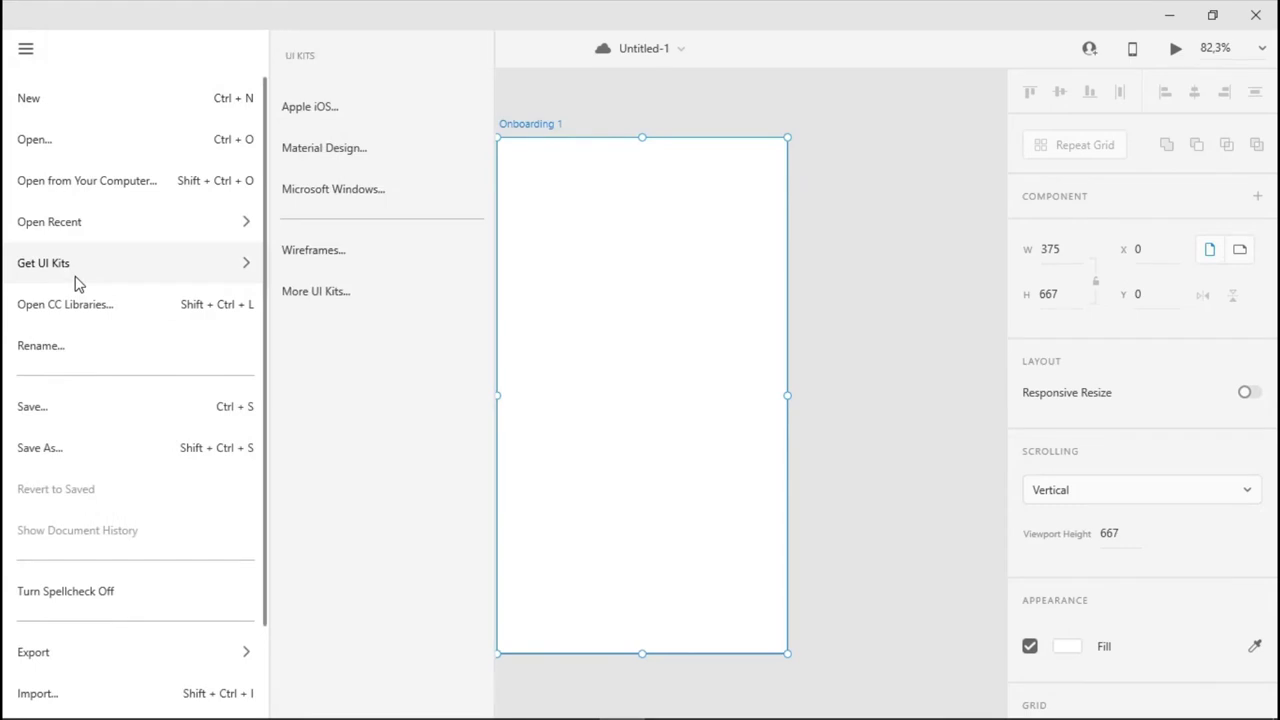
click(20, 52)
click(25, 50)
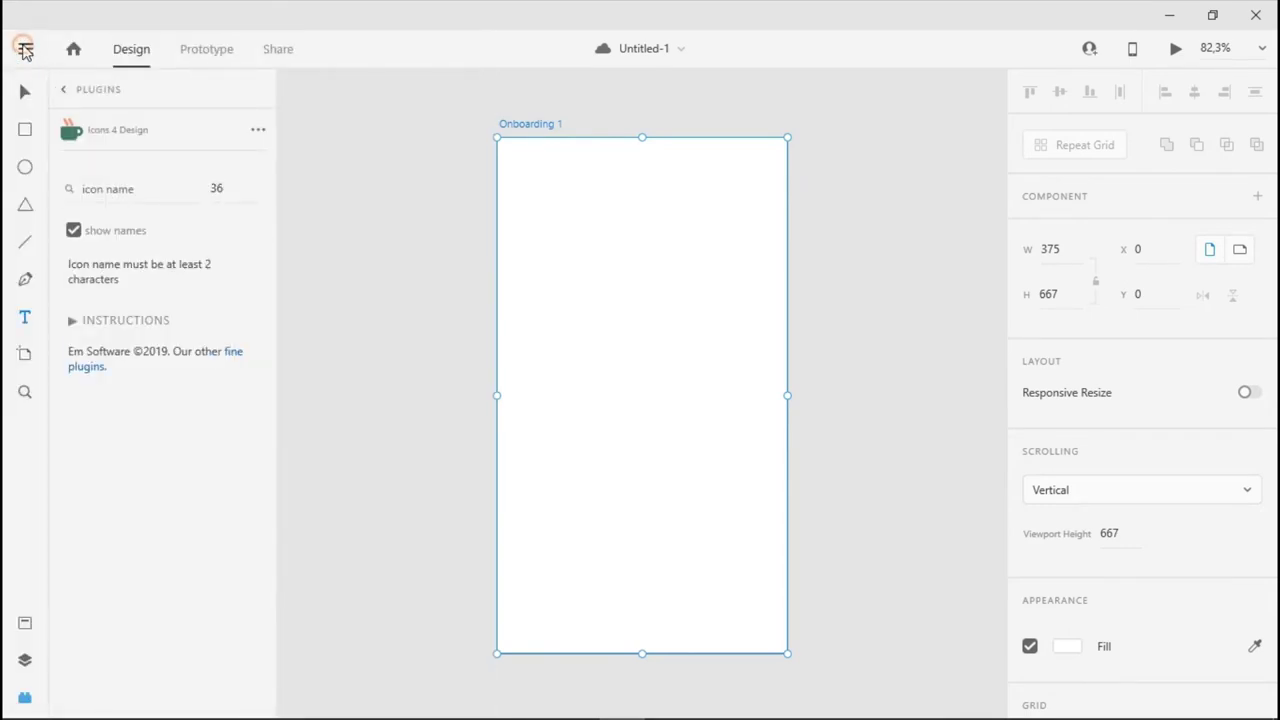
mouse_move(62, 268)
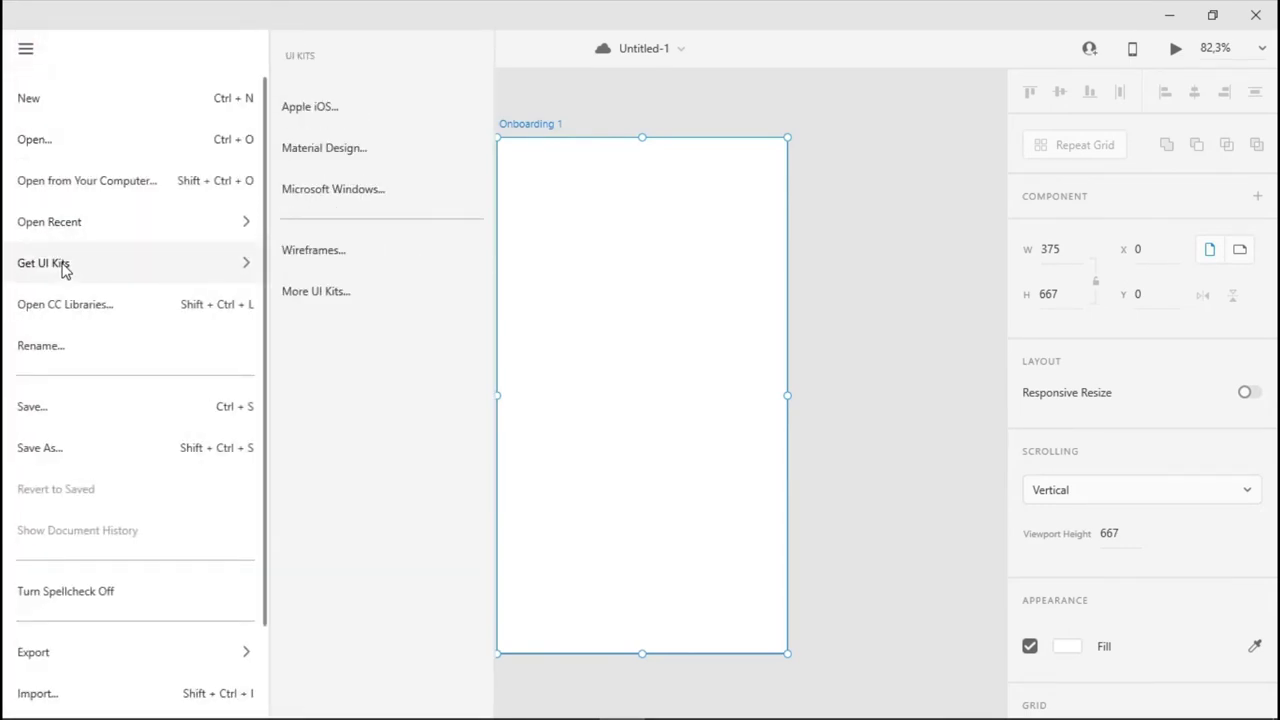
click(350, 258)
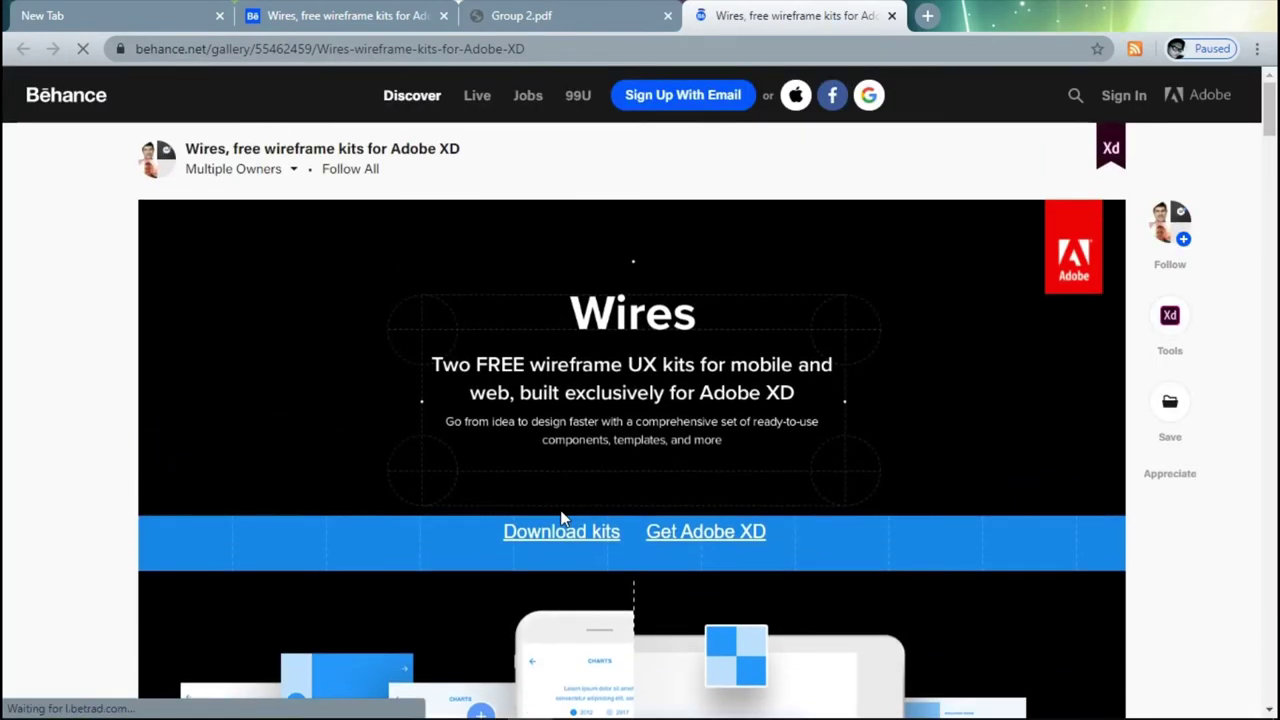
scroll(535, 495, down, 1)
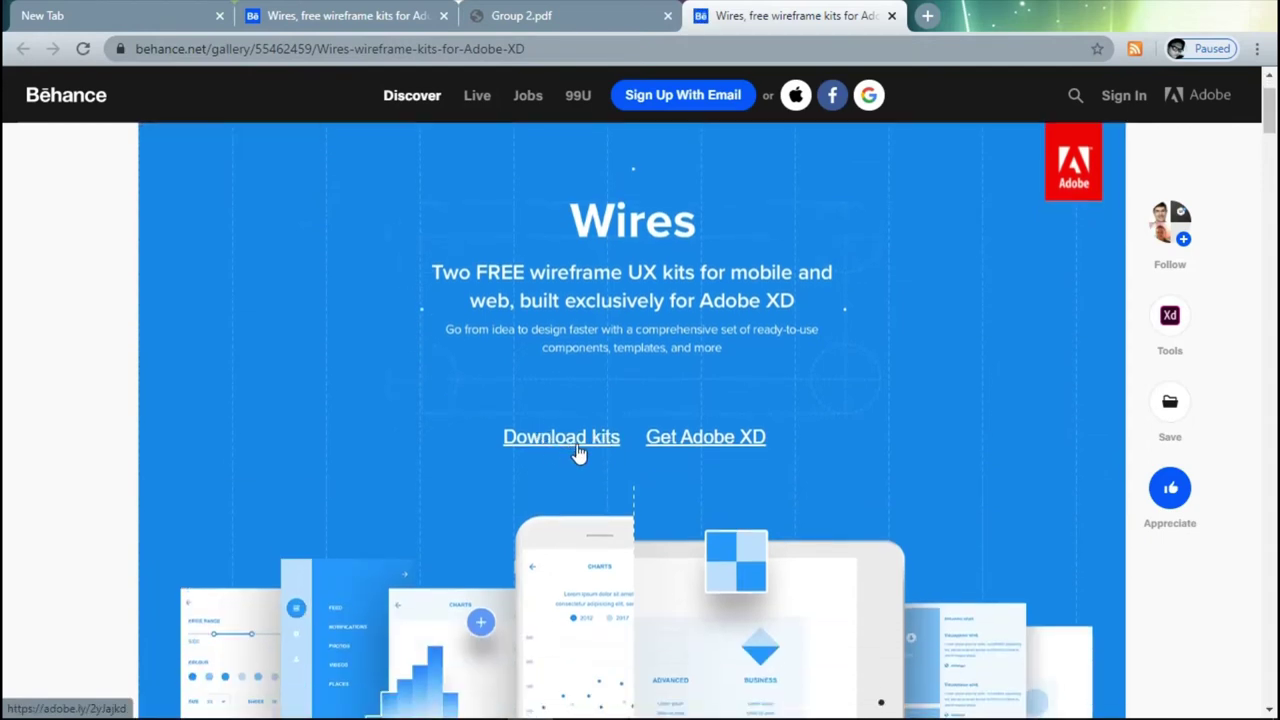
scroll(570, 420, down, 1)
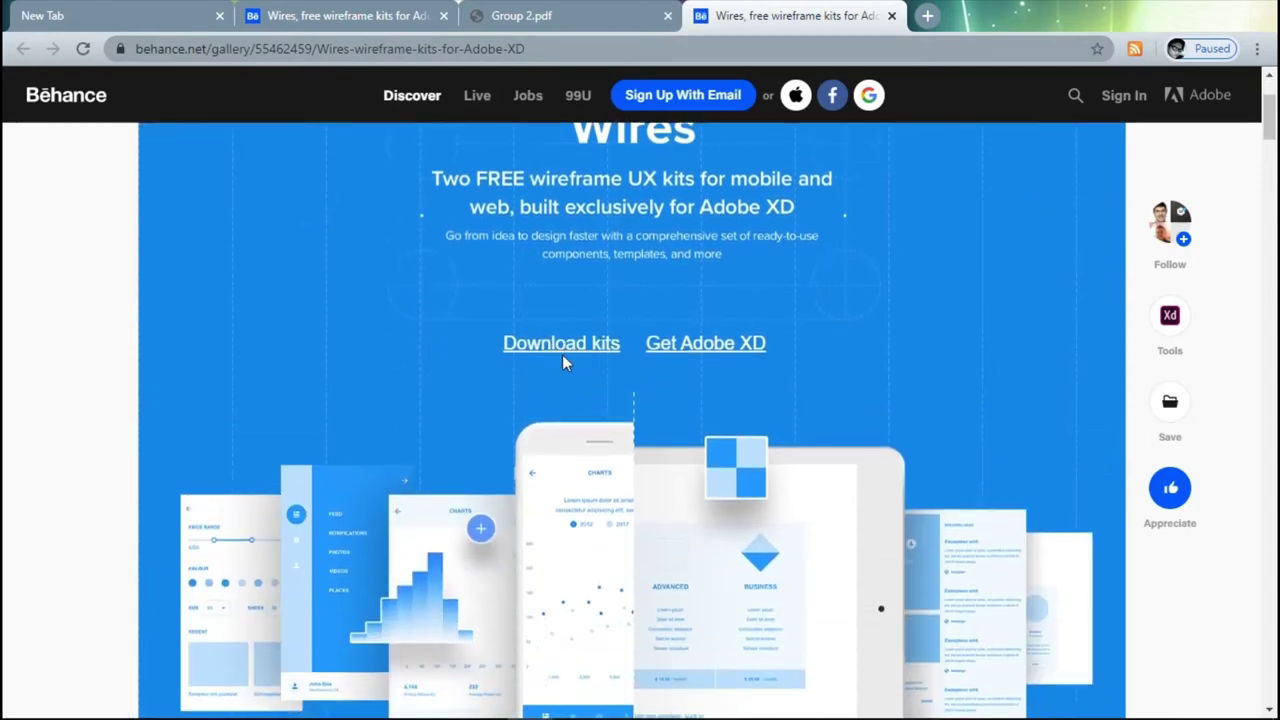
scroll(635, 339, down, 1)
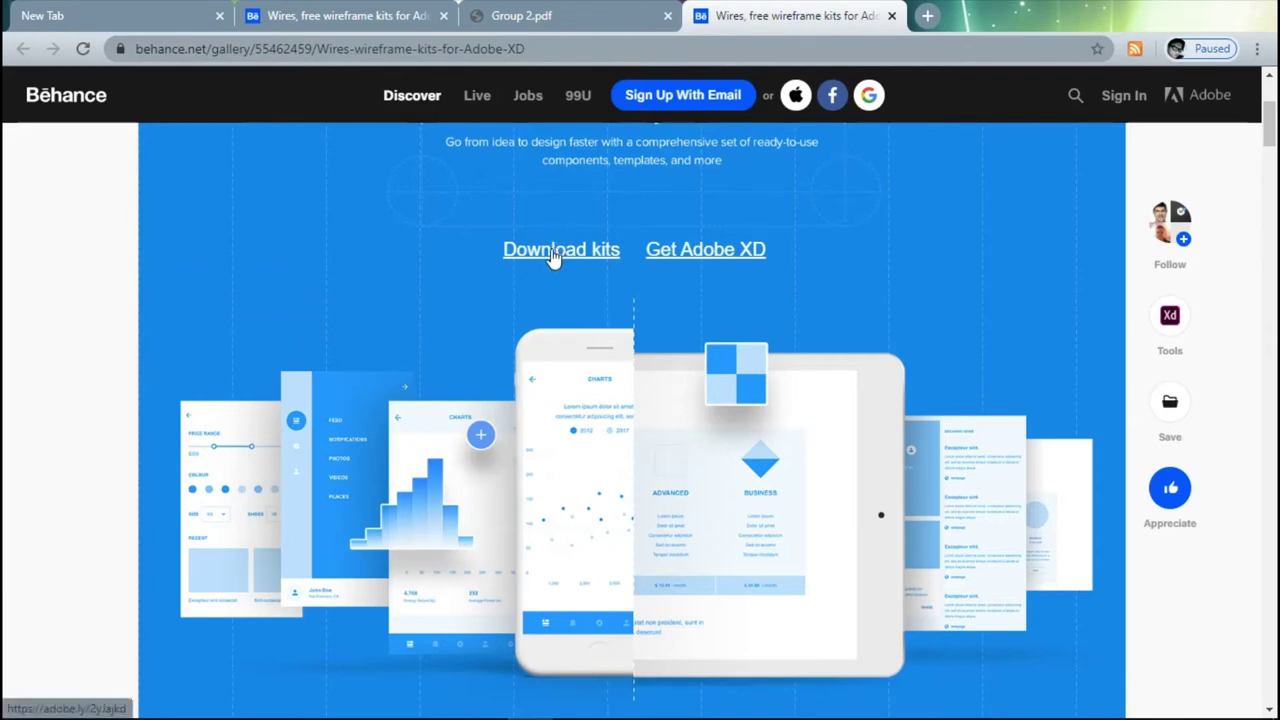
- Switch to the Wires folder in File Explorer, open "Wires - Mobile.xd" in Adobe XD and maximize its window
key(alt+Tab)
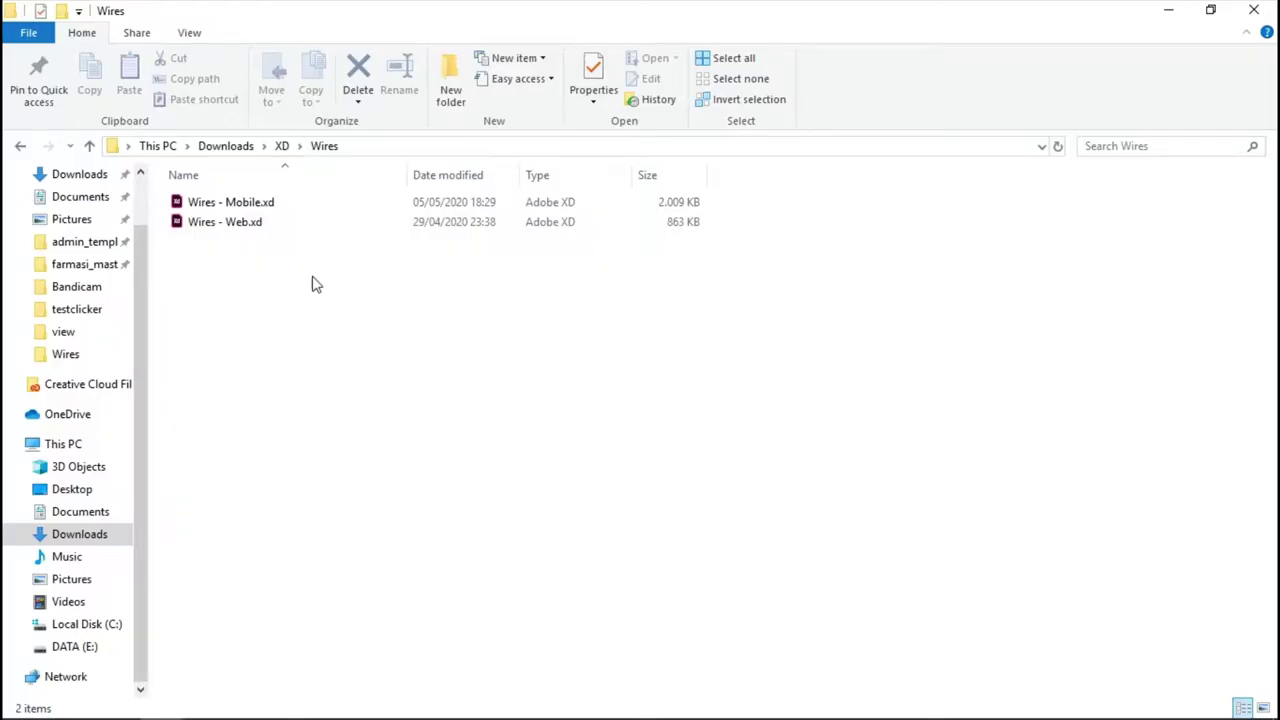
click(212, 230)
click(206, 206)
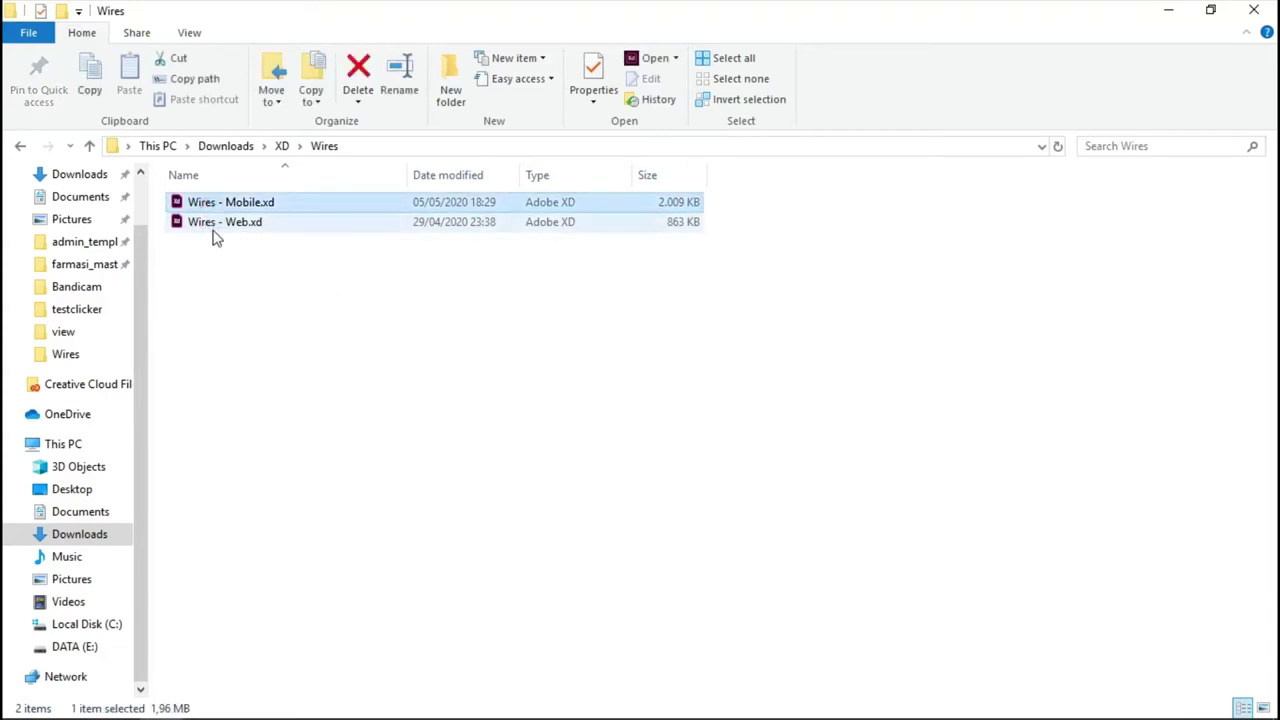
click(213, 228)
click(215, 207)
click(234, 228)
click(288, 205)
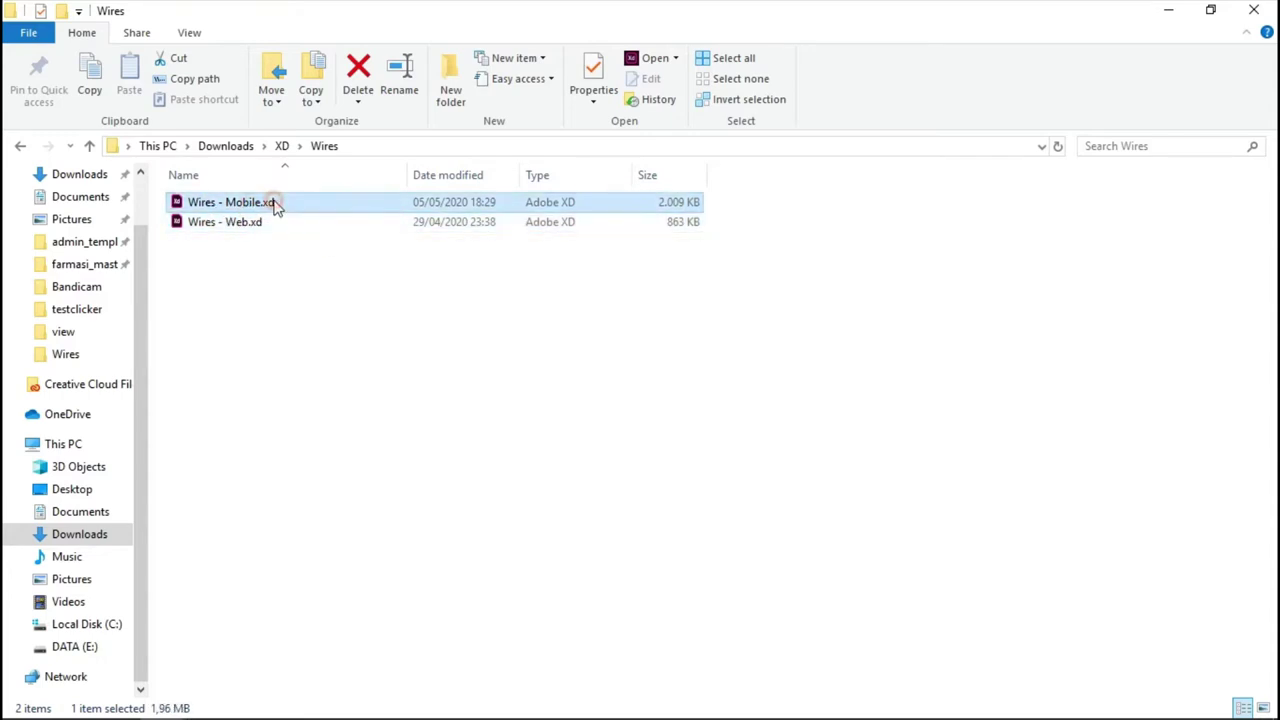
double_click(277, 206)
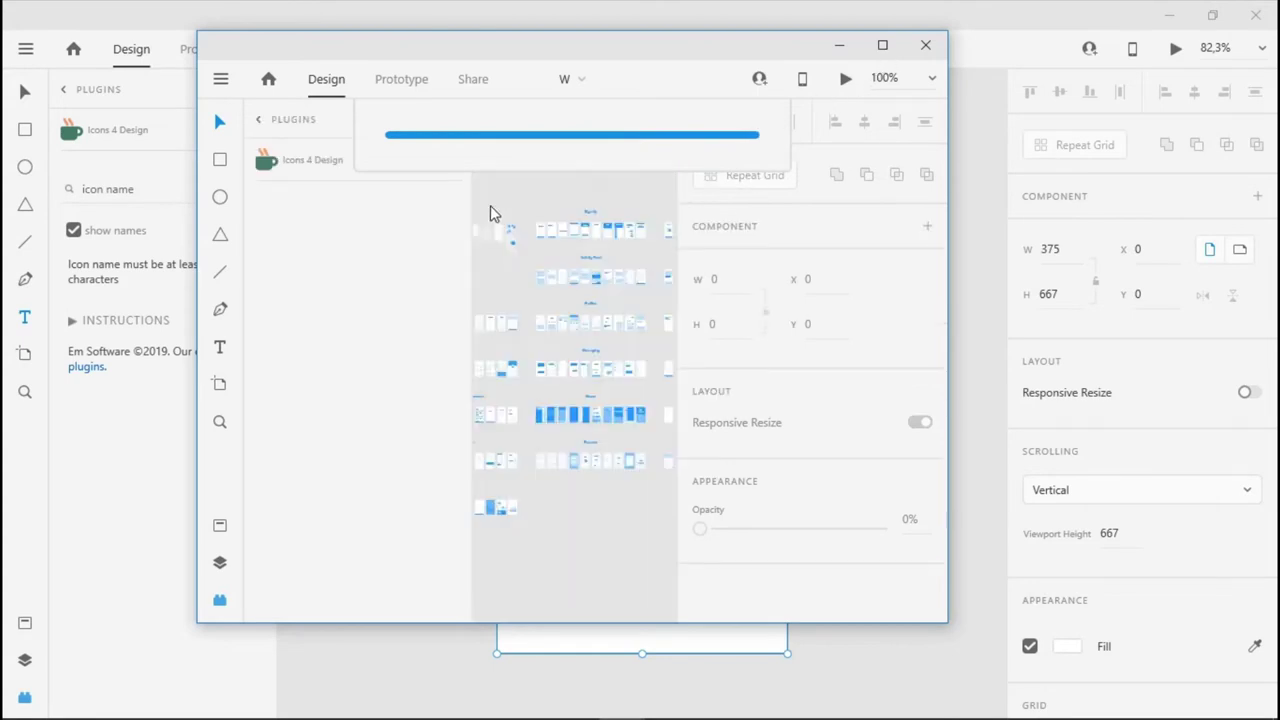
click(882, 46)
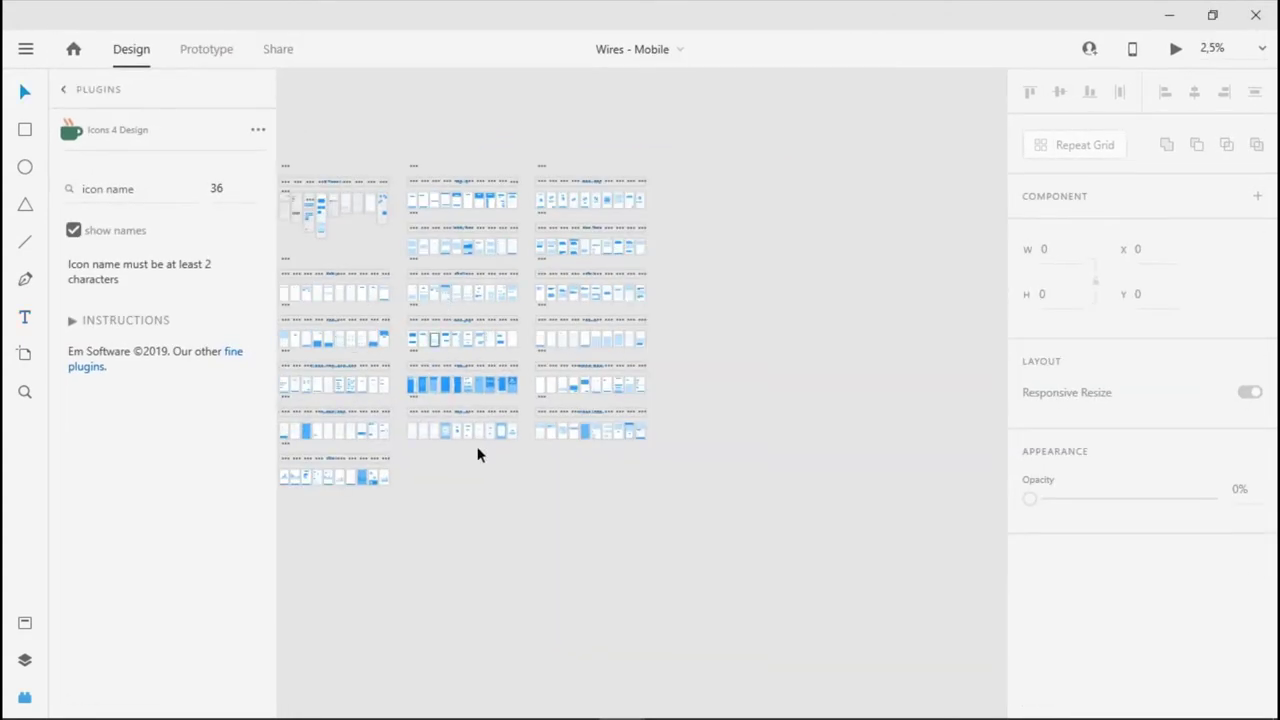
- Examine the Wires - Mobile screen templates, such as the Menus, Messaging, Profiles and Settings sections
drag(410, 540, 590, 545)
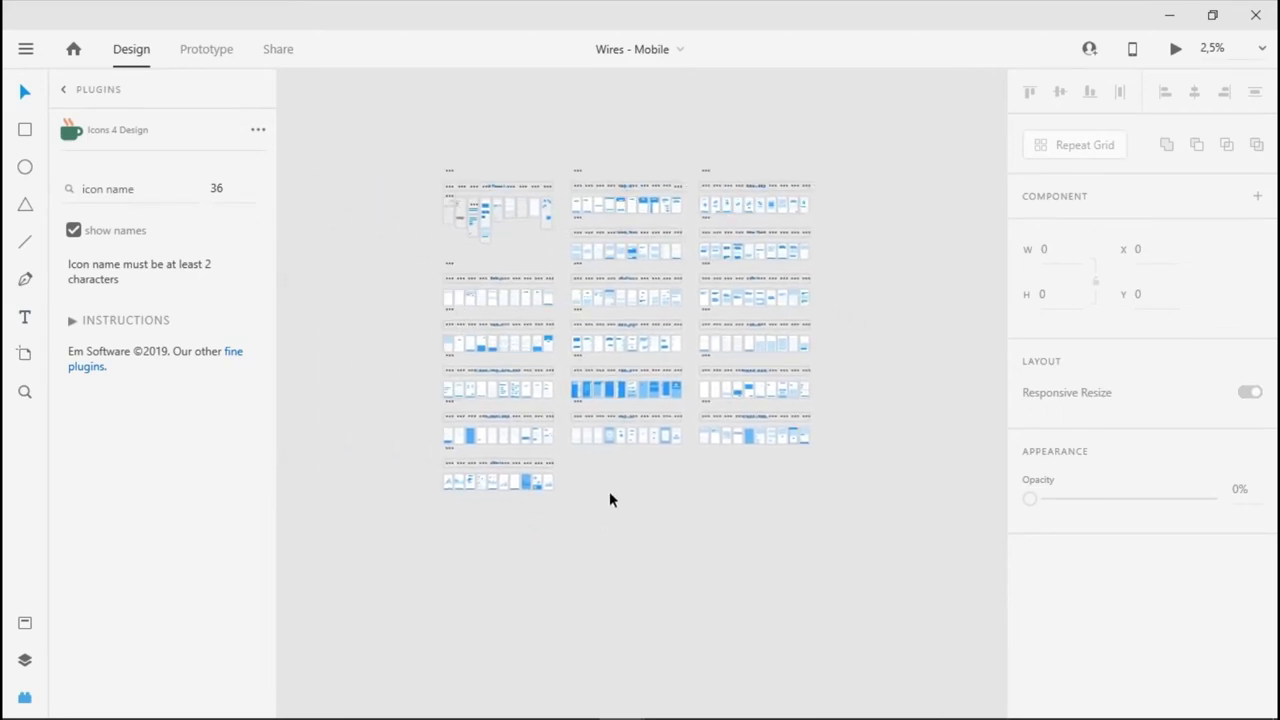
scroll(608, 398, up, 10)
scroll(614, 401, up, 5)
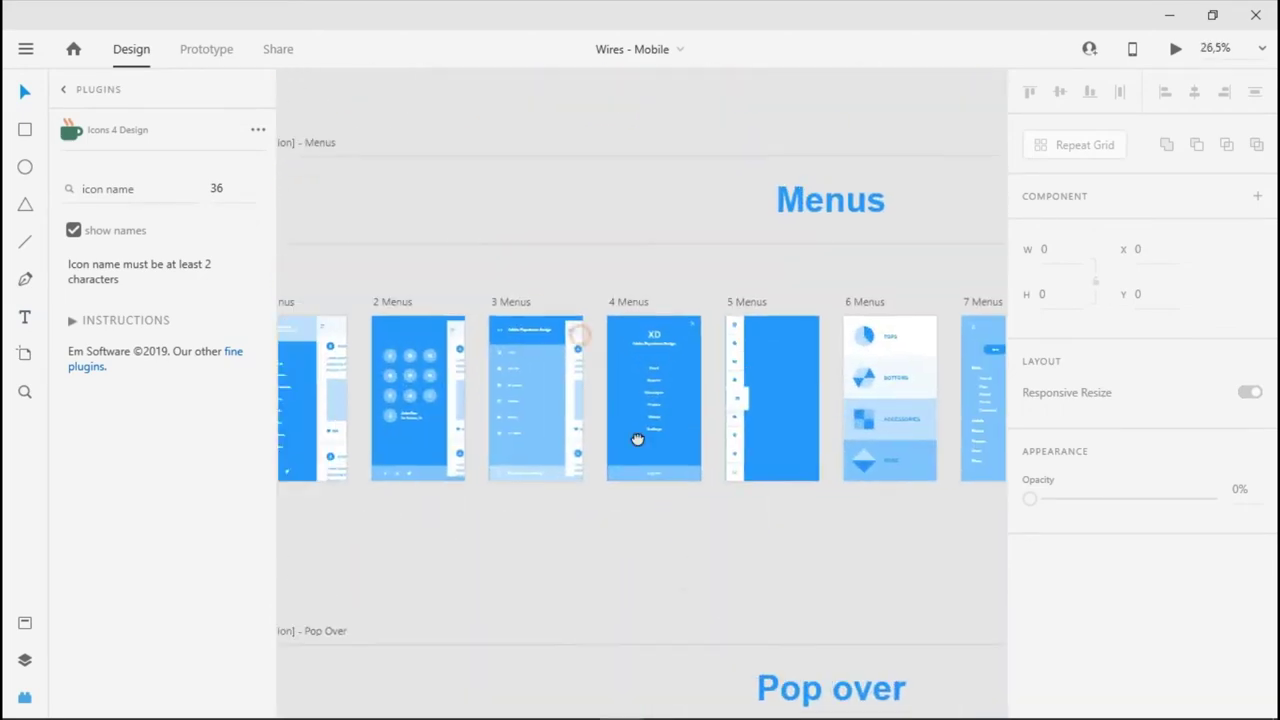
scroll(643, 374, down, 3)
drag(643, 374, 668, 644)
scroll(668, 644, up, 8)
scroll(668, 644, left, 4)
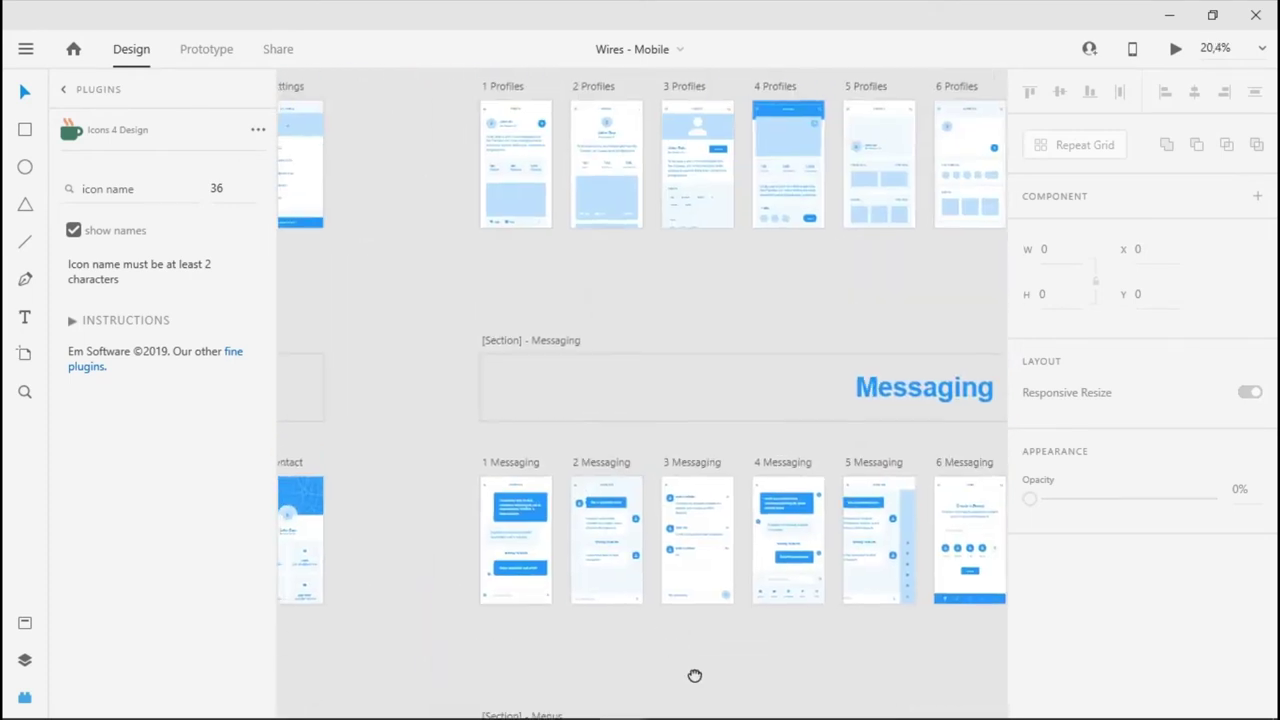
scroll(891, 458, up, 10)
scroll(891, 458, left, 4)
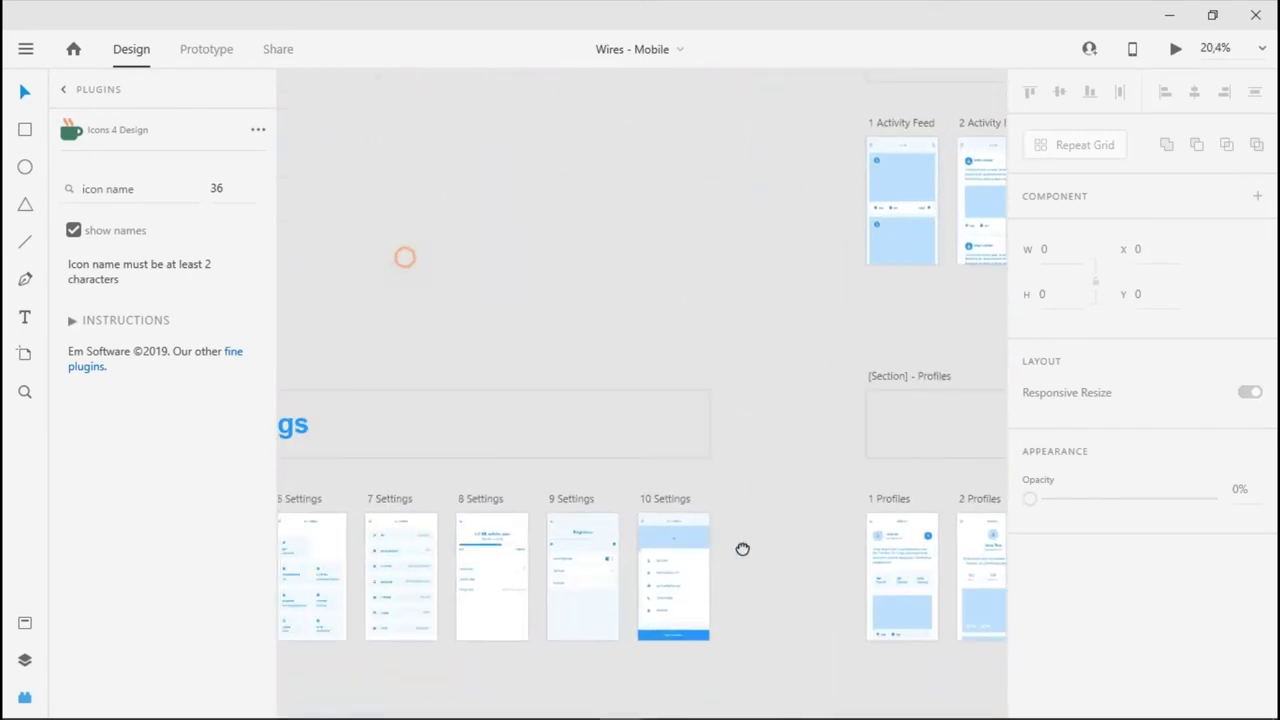
- Examine the UI Elements artboards of the wireframe kit, including the icons, character and paragraph styles, buttons and cards
scroll(763, 528, right, 2)
scroll(586, 347, up, 4)
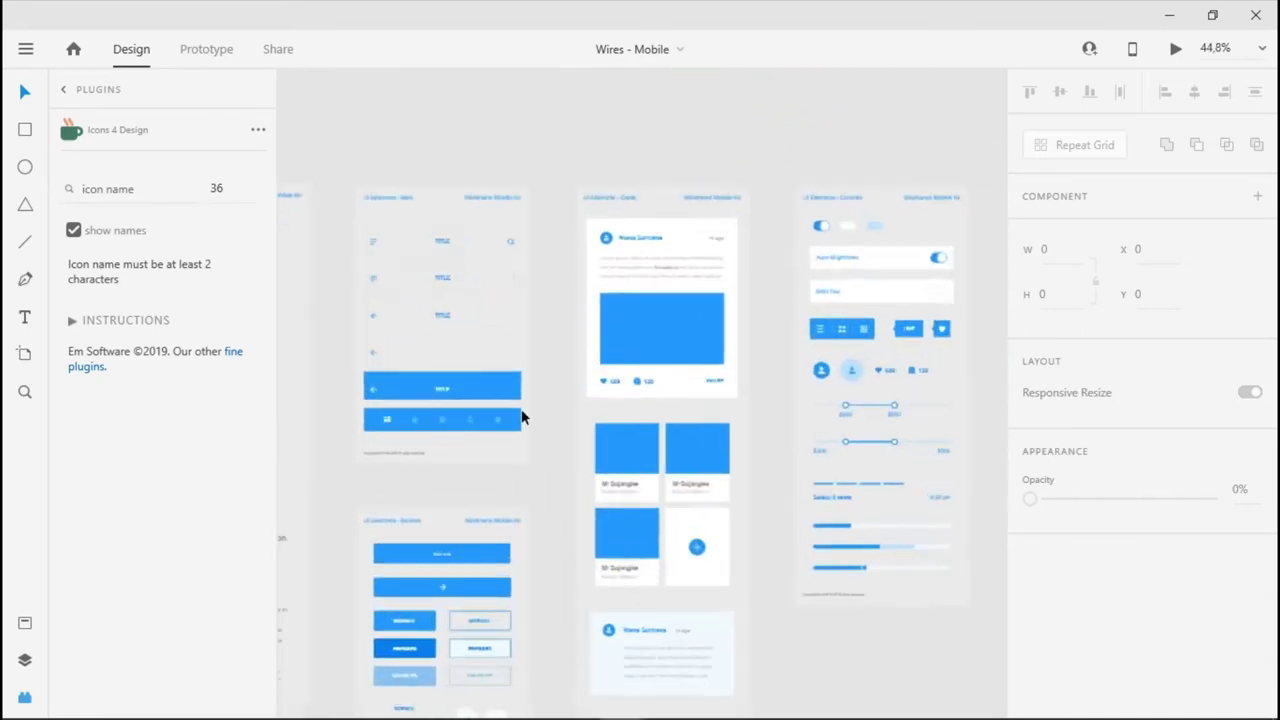
scroll(520, 417, left, 5)
scroll(450, 358, down, 2)
scroll(450, 358, left, 2)
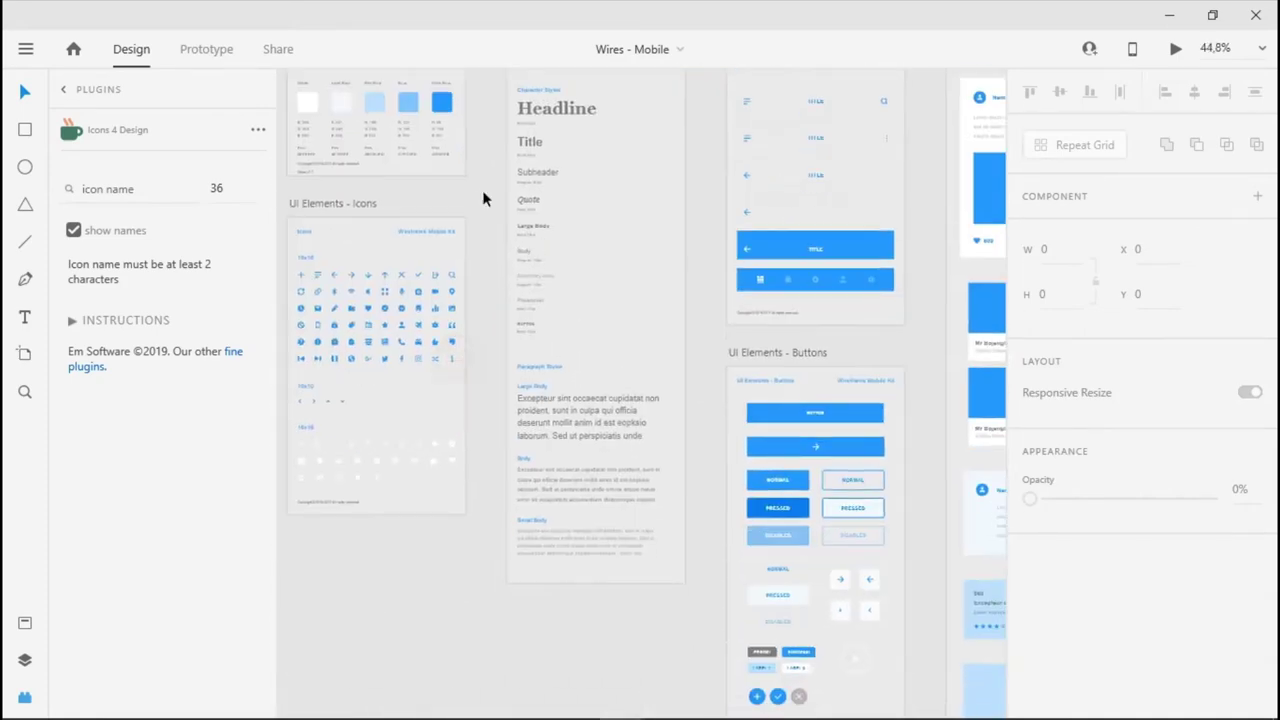
scroll(434, 354, left, 3)
scroll(560, 380, up, 4)
scroll(647, 455, up, 2)
scroll(800, 449, right, 10)
scroll(800, 449, down, 4)
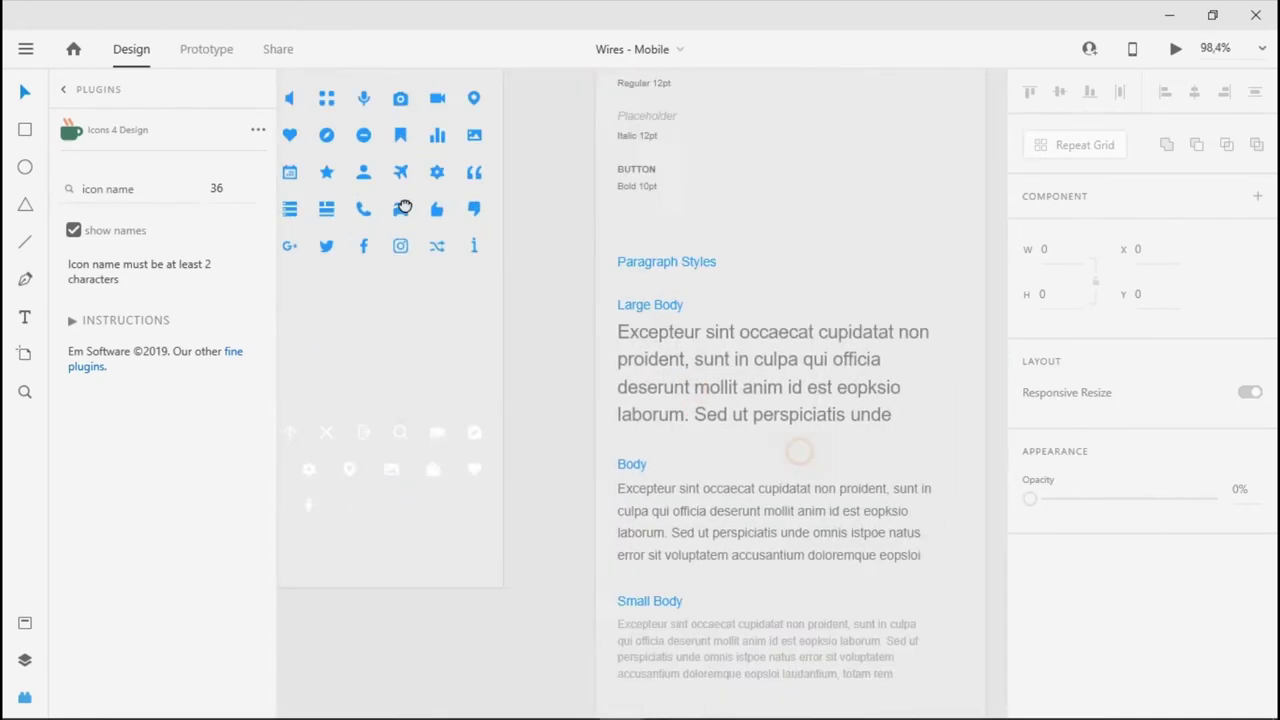
scroll(690, 300, up, 1)
scroll(695, 300, down, 6)
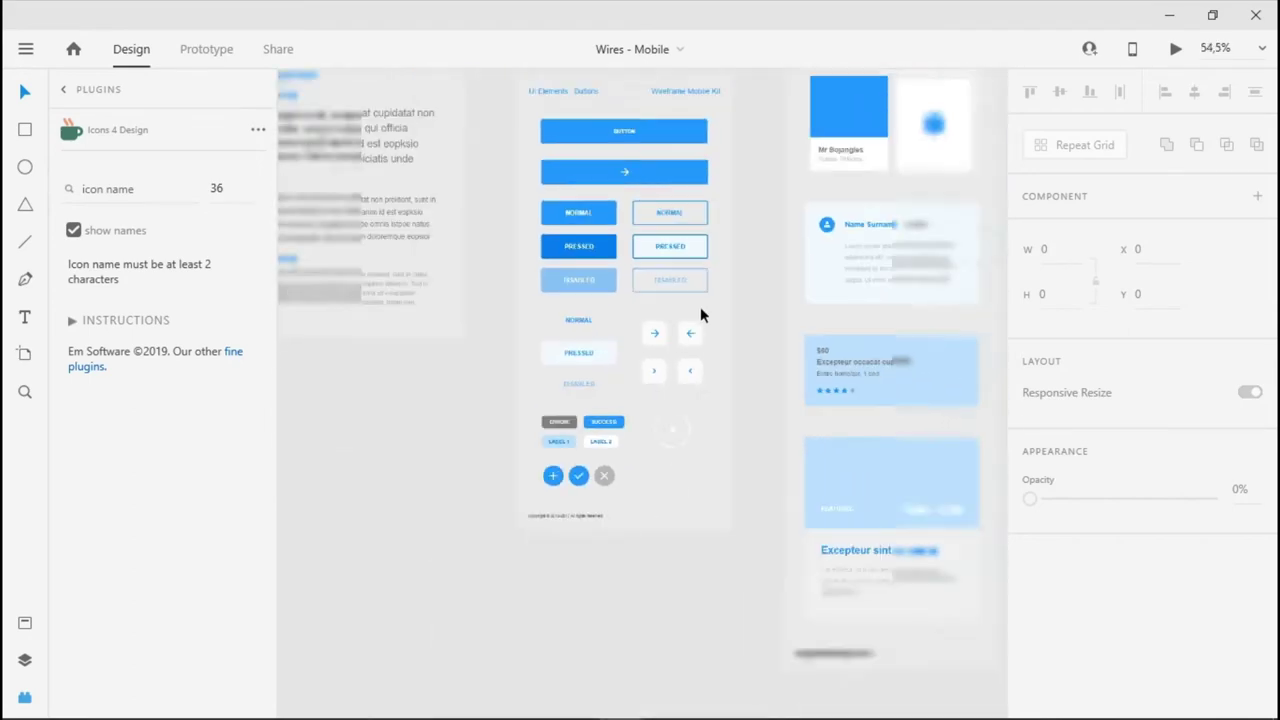
scroll(835, 356, right, 3)
scroll(835, 356, down, 1)
scroll(819, 358, right, 3)
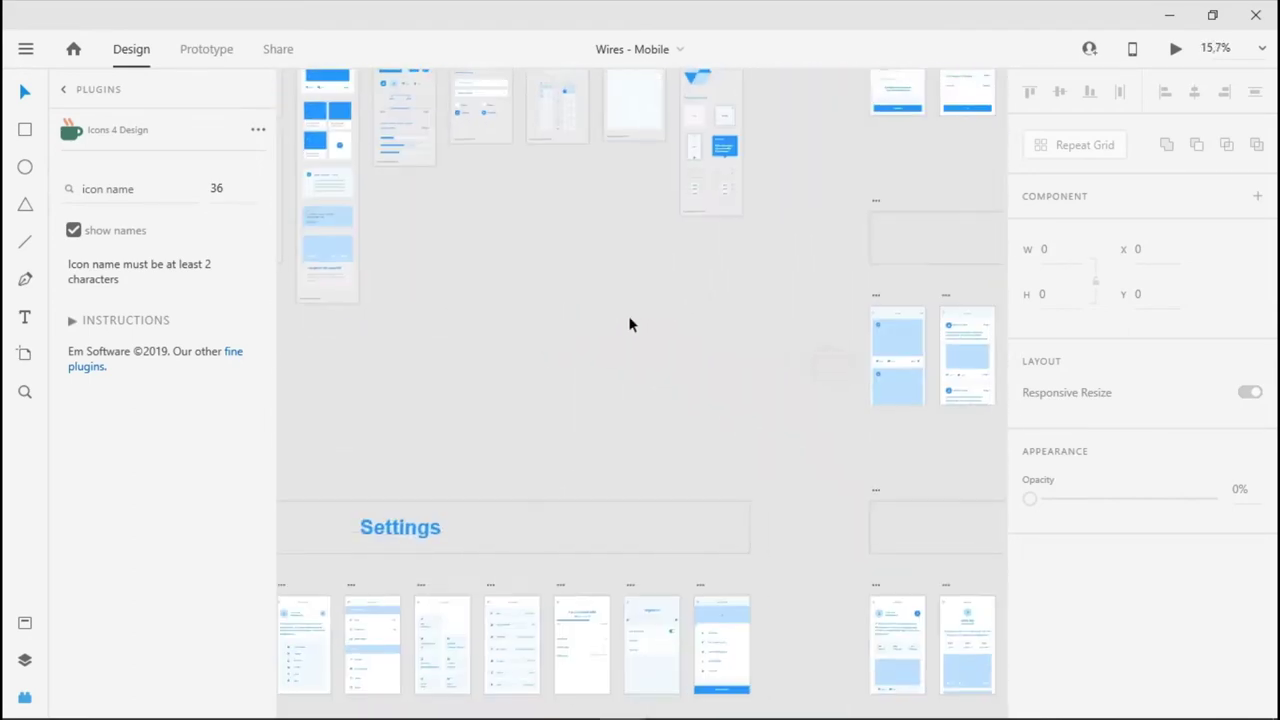
- Survey the kit's screen sections, such as Settings, Contact, Checkout / Payment screens, Profiles and Messaging
scroll(634, 323, down, 3)
scroll(640, 337, down, 2)
scroll(585, 396, right, 1)
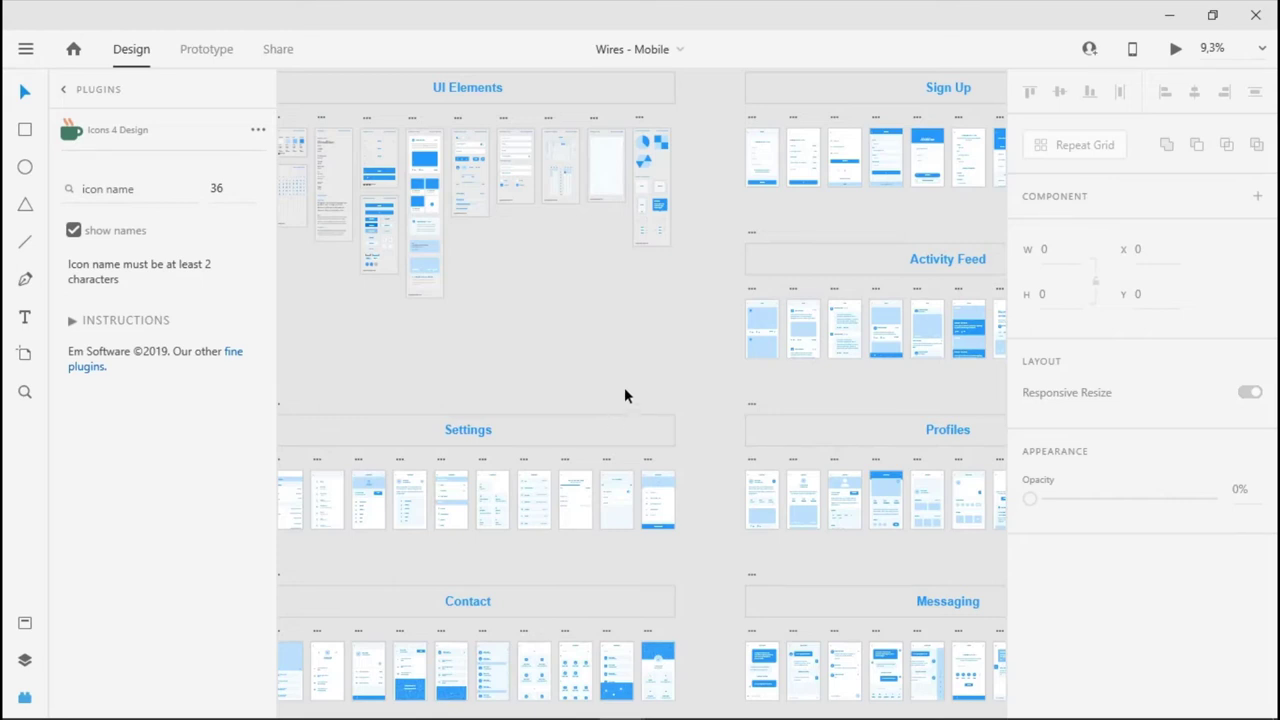
scroll(624, 395, down, 1)
scroll(640, 380, up, 2)
scroll(647, 373, down, 2)
scroll(647, 374, down, 3)
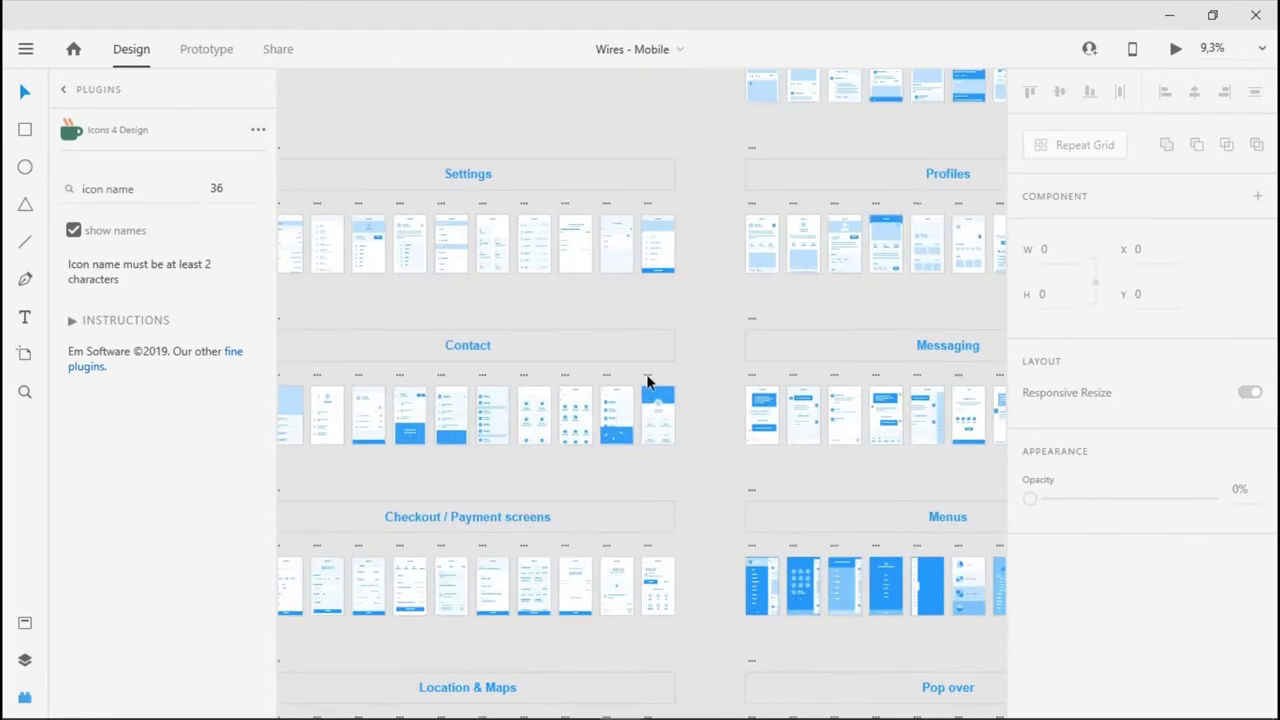
scroll(651, 386, up, 6)
scroll(669, 389, down, 3)
scroll(665, 400, down, 1)
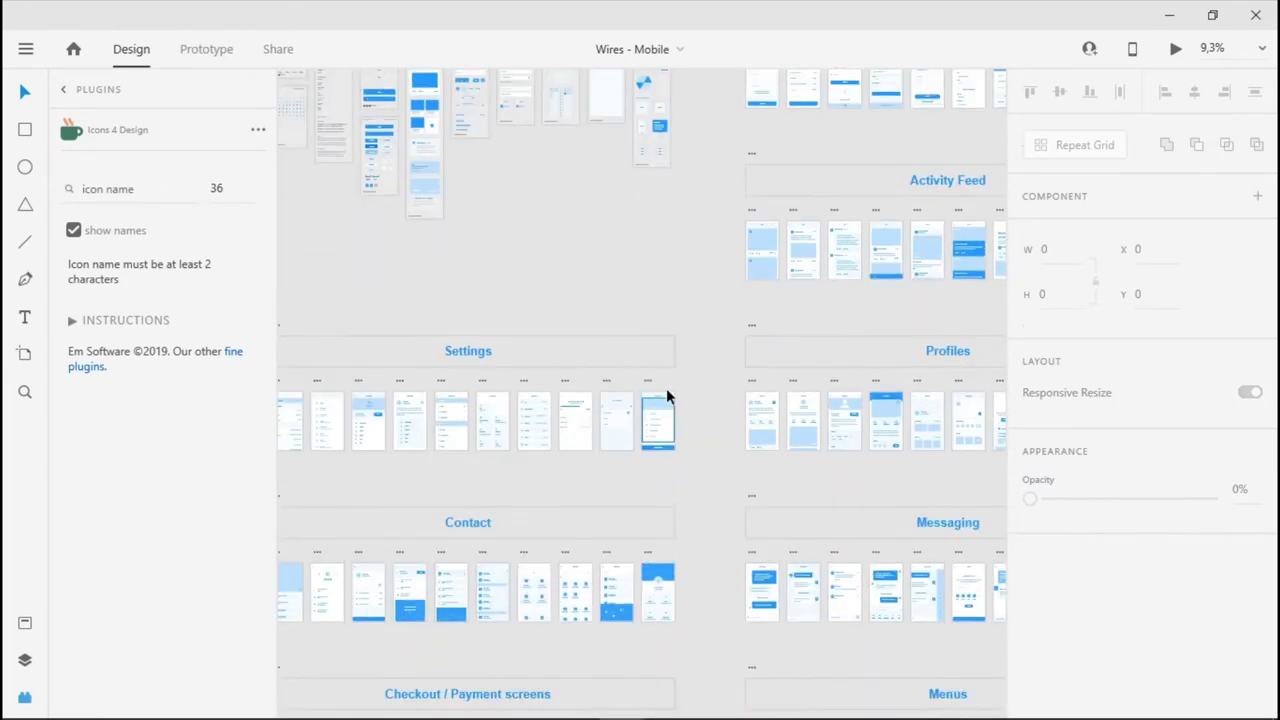
scroll(667, 396, up, 2)
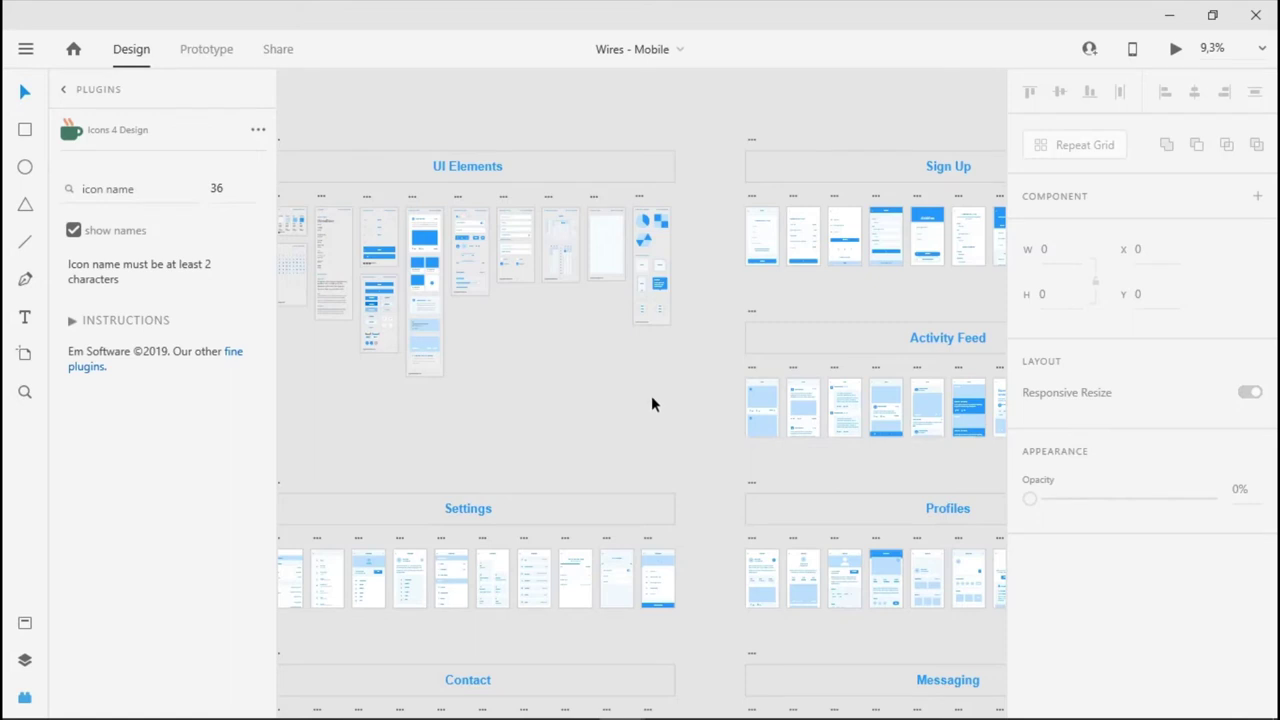
- Inspect the pie, square and hexagon placeholders on the "UI Elements - Illustrations, Flowcharts, & Connectors" artboard
scroll(582, 355, up, 4)
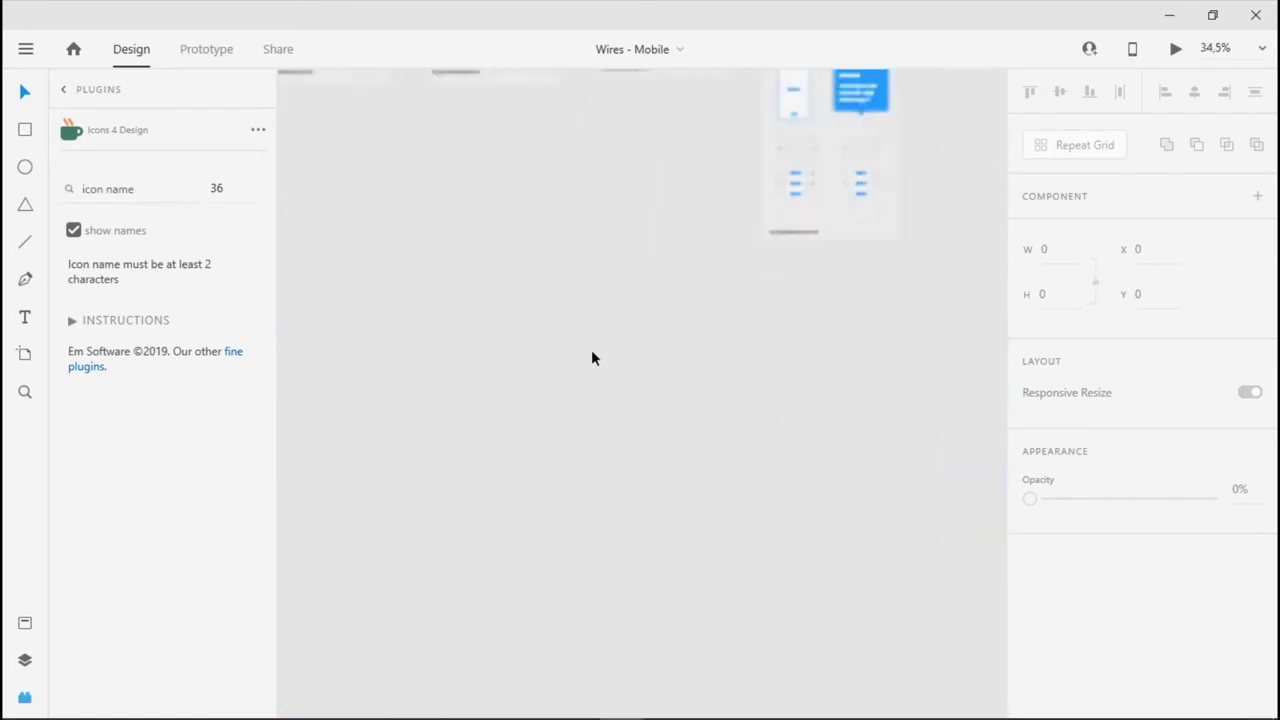
scroll(593, 357, up, 2)
scroll(603, 351, down, 5)
scroll(665, 215, up, 1)
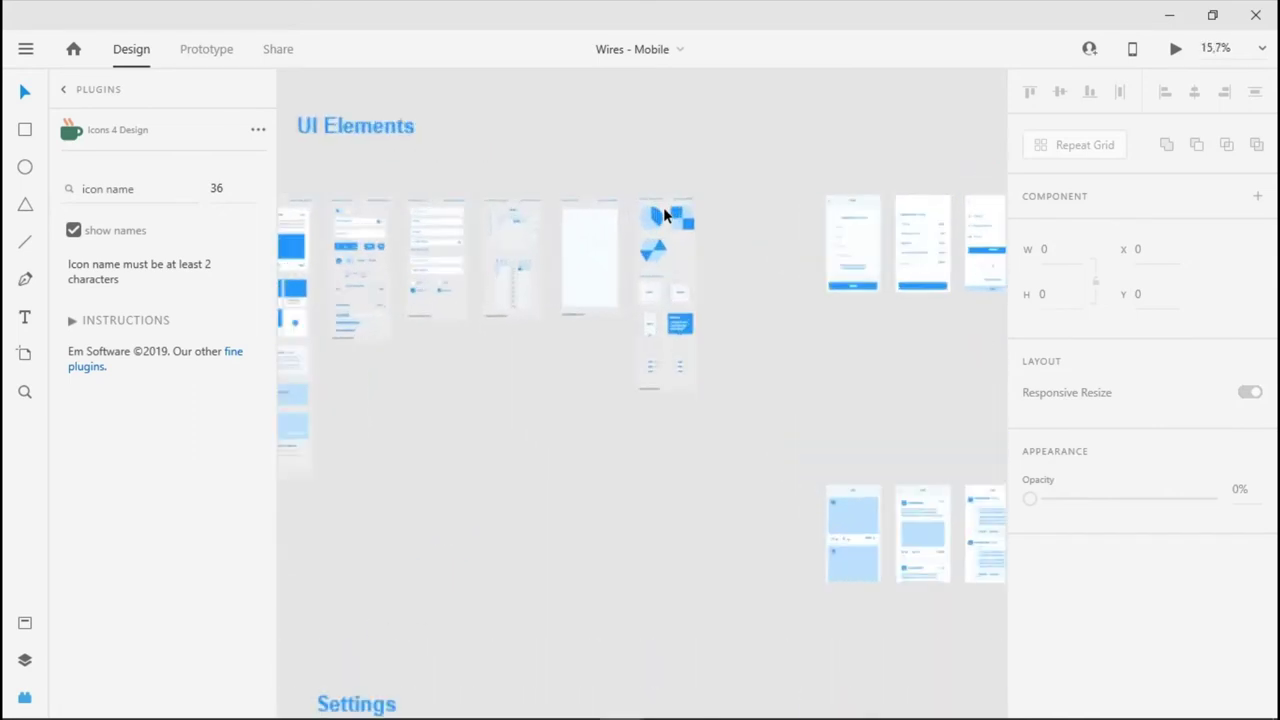
scroll(665, 215, up, 3)
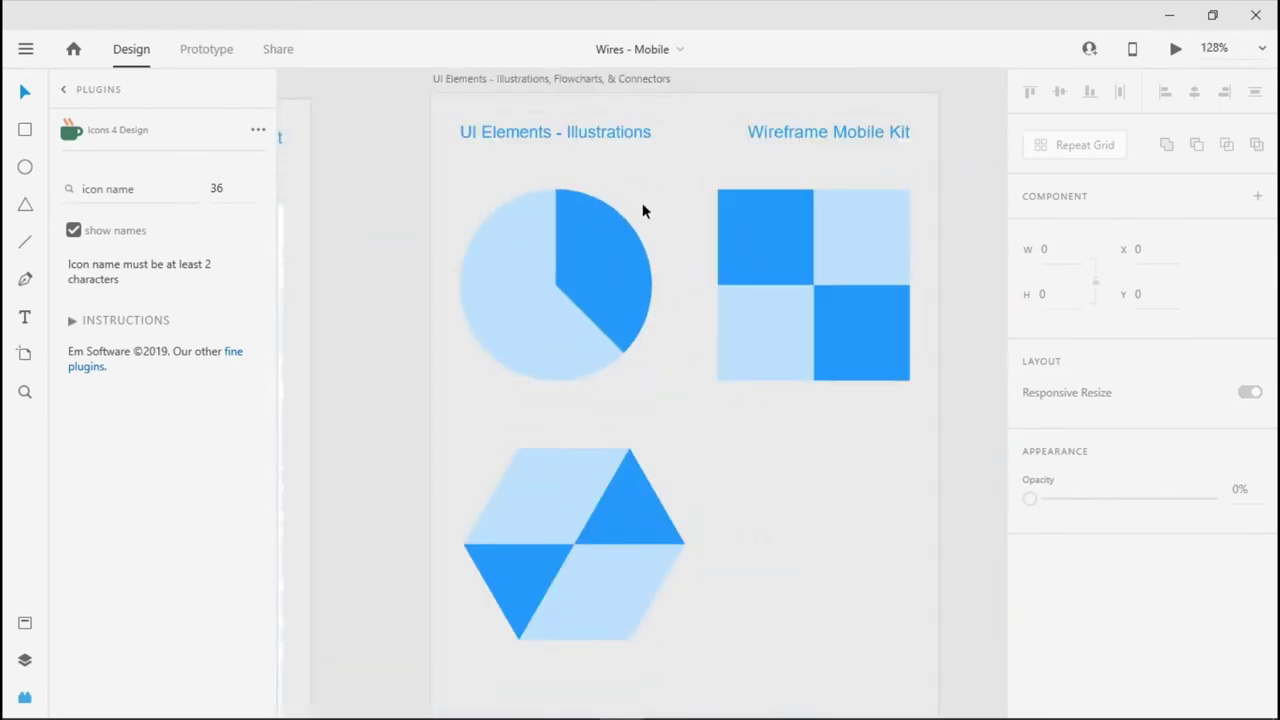
scroll(643, 211, down, 3)
- Examine the Sign Up templates up close, comparing the form fields and buttons of the 3 Sign Up and 4 Sign Up screens
scroll(896, 266, up, 5)
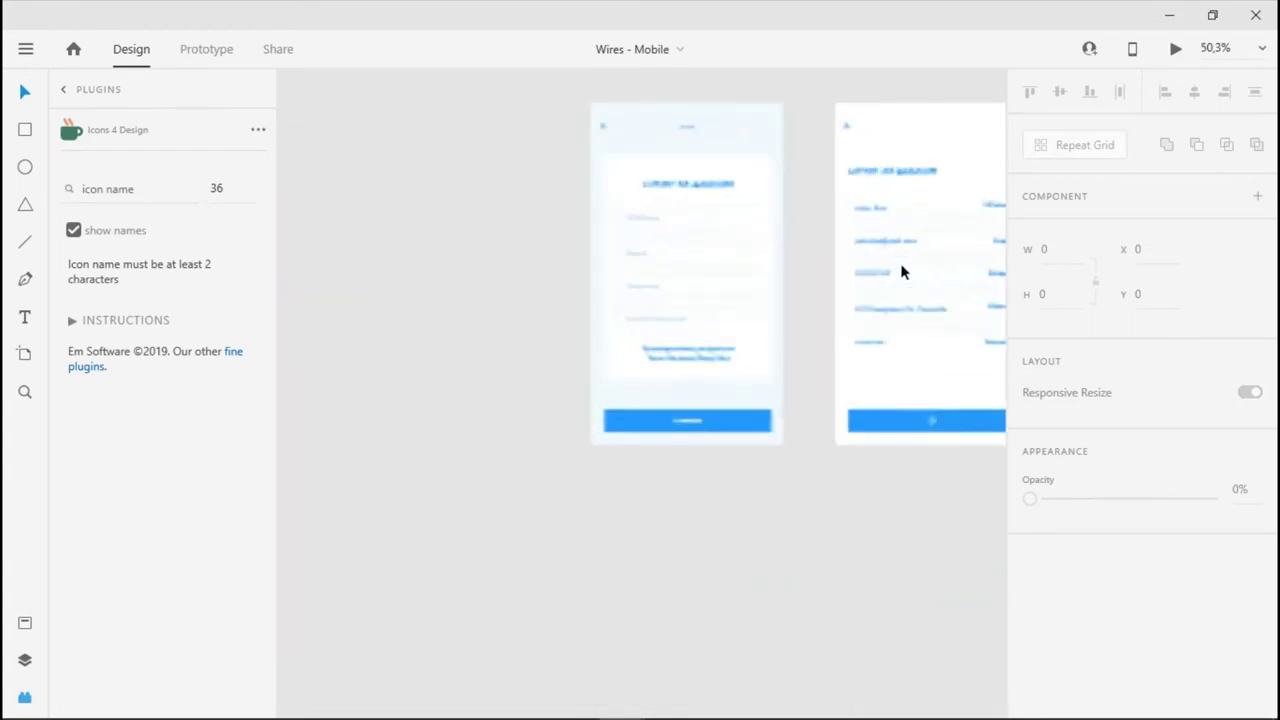
scroll(880, 248, down, 3)
scroll(880, 200, down, 2)
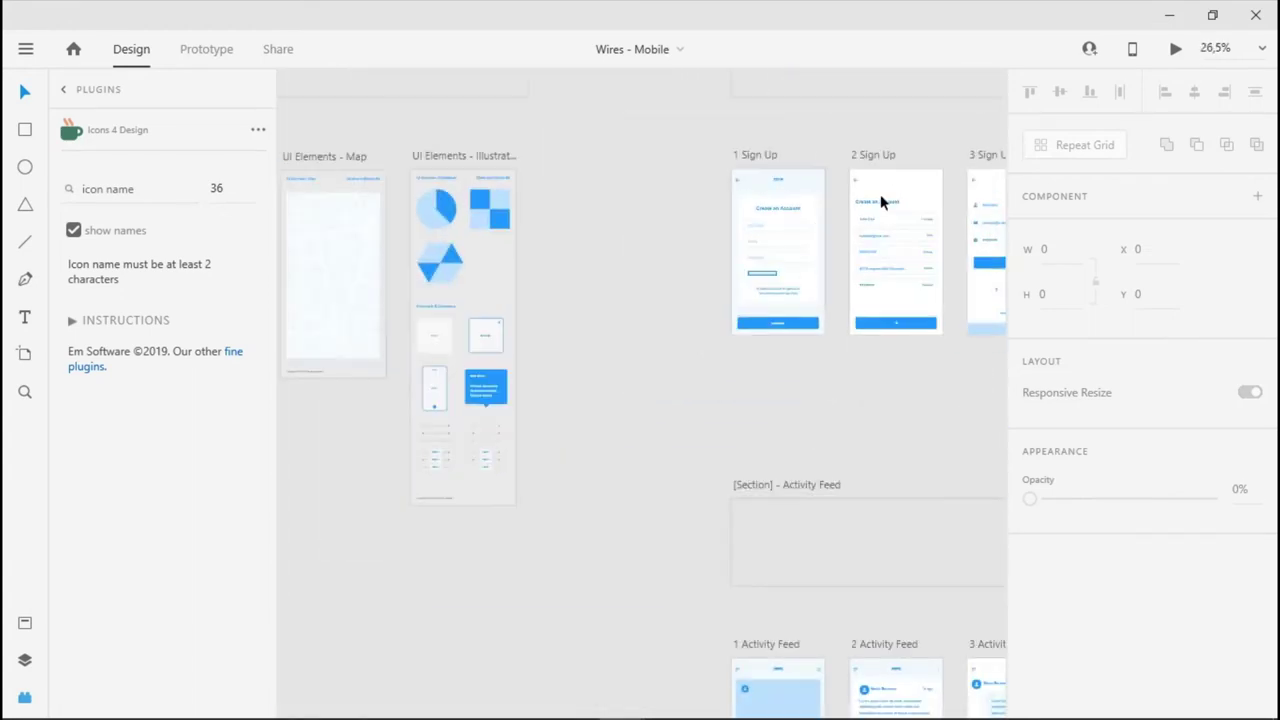
scroll(912, 196, up, 5)
scroll(909, 199, down, 5)
scroll(909, 191, up, 1)
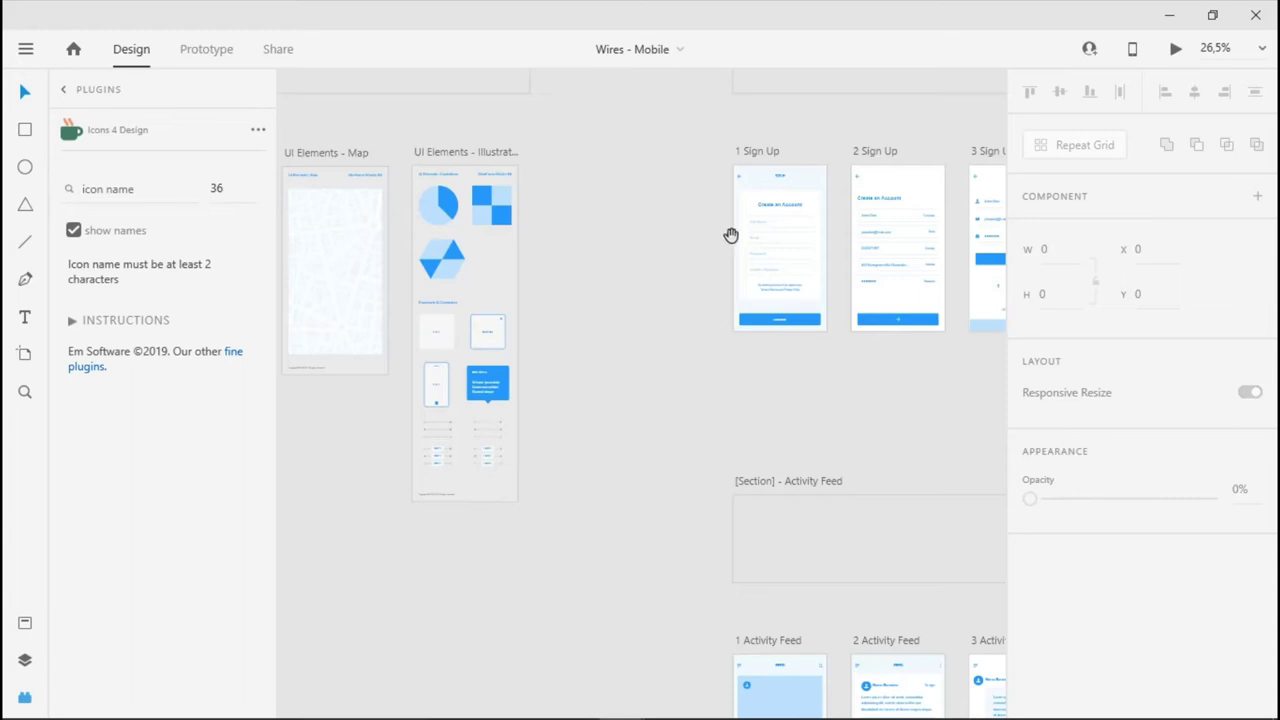
drag(680, 254, 629, 271)
drag(943, 234, 731, 411)
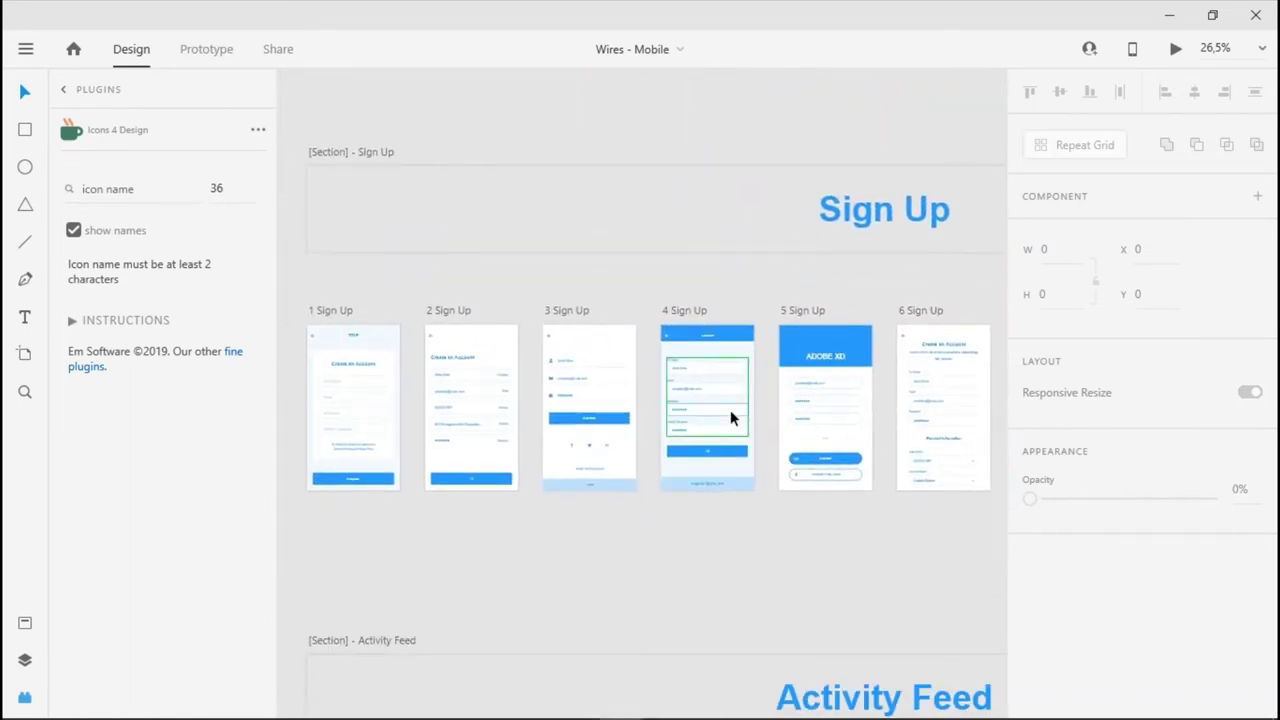
scroll(730, 400, down, 5)
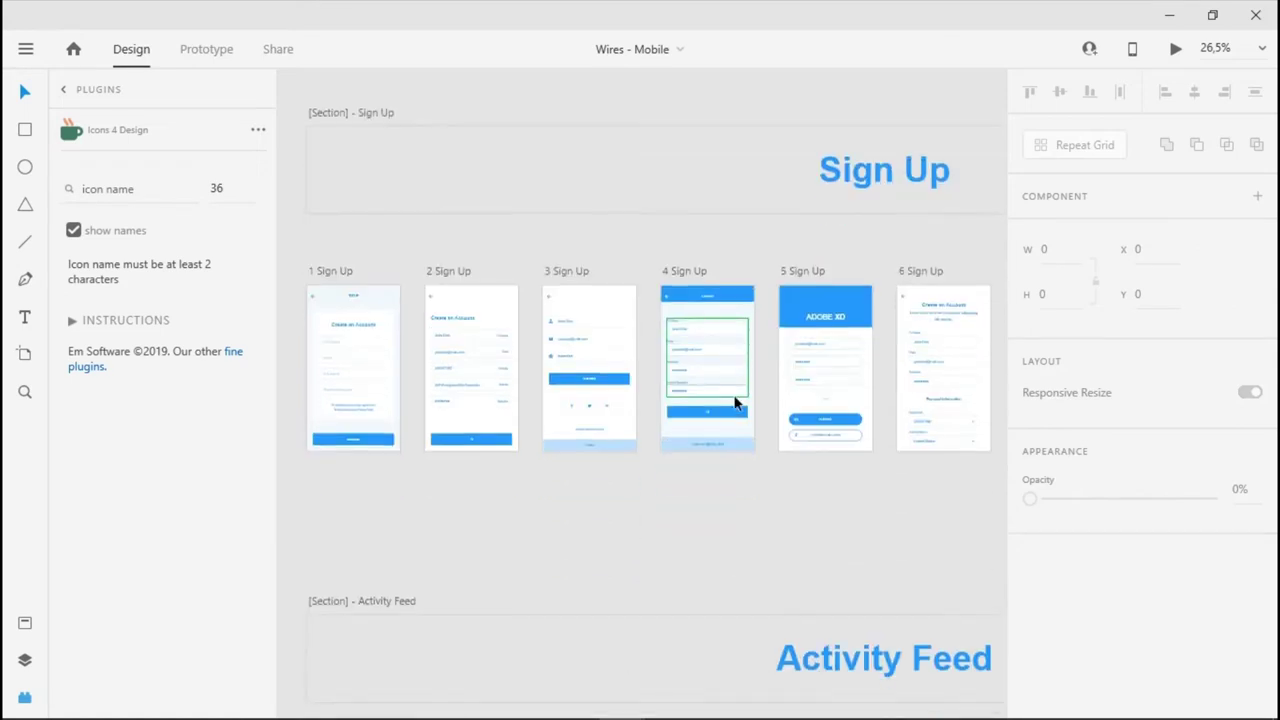
scroll(745, 404, up, 4)
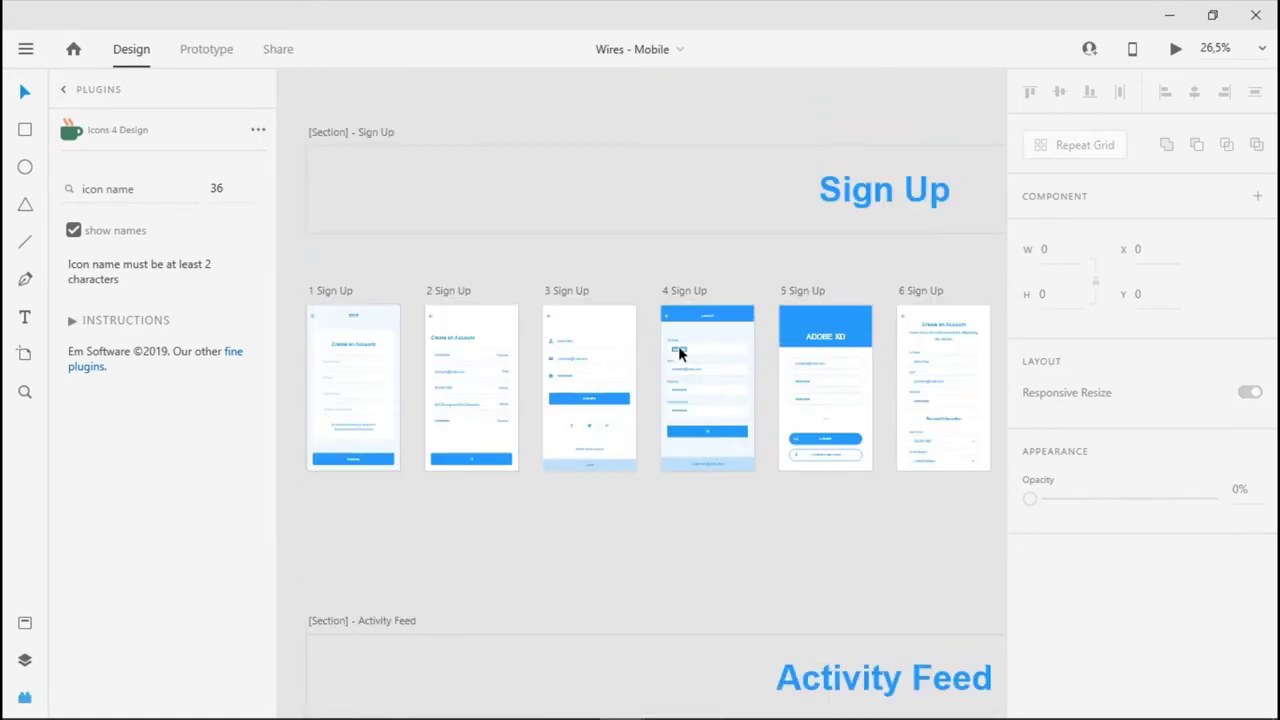
scroll(680, 350, up, 10)
scroll(681, 349, down, 12)
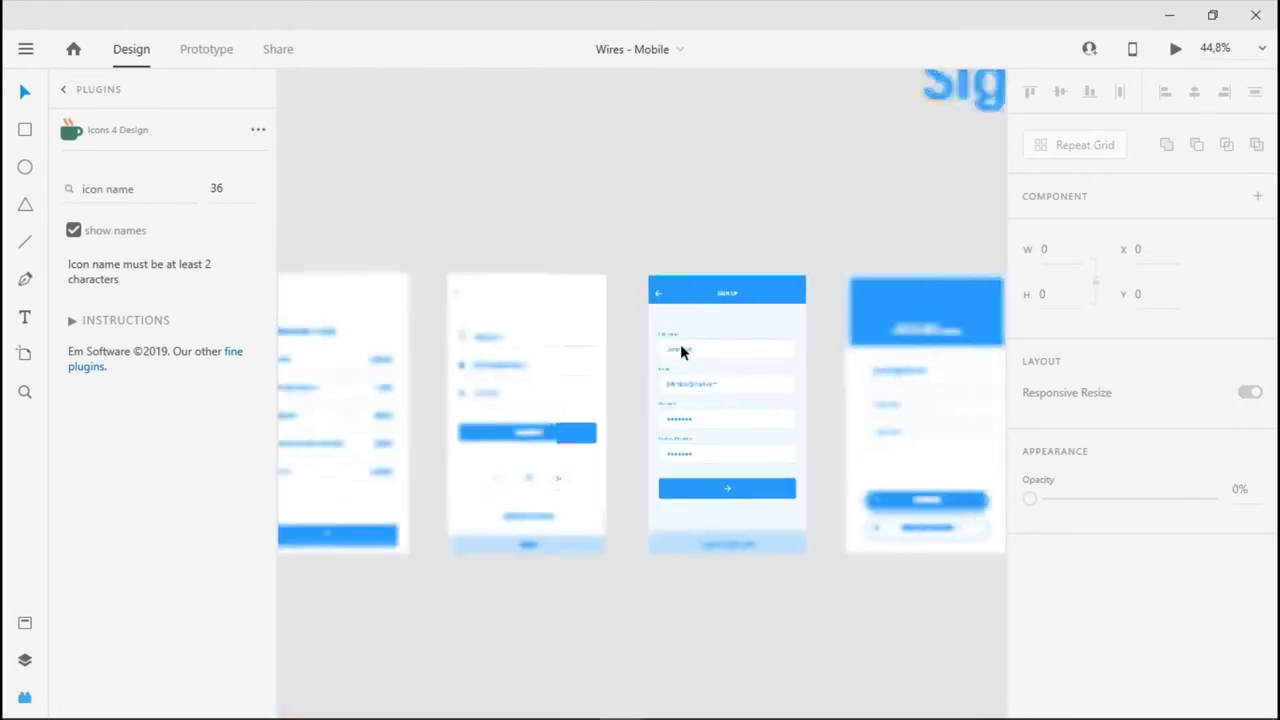
scroll(684, 355, up, 14)
scroll(686, 364, down, 10)
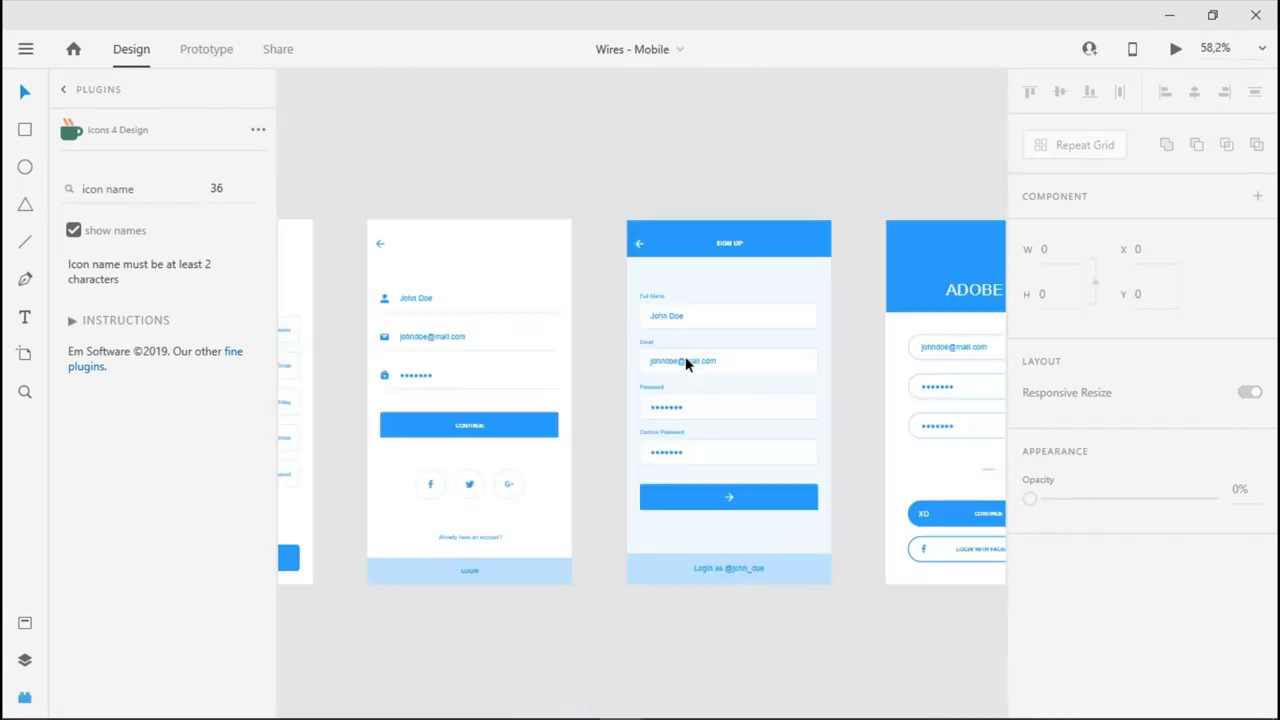
scroll(686, 364, up, 6)
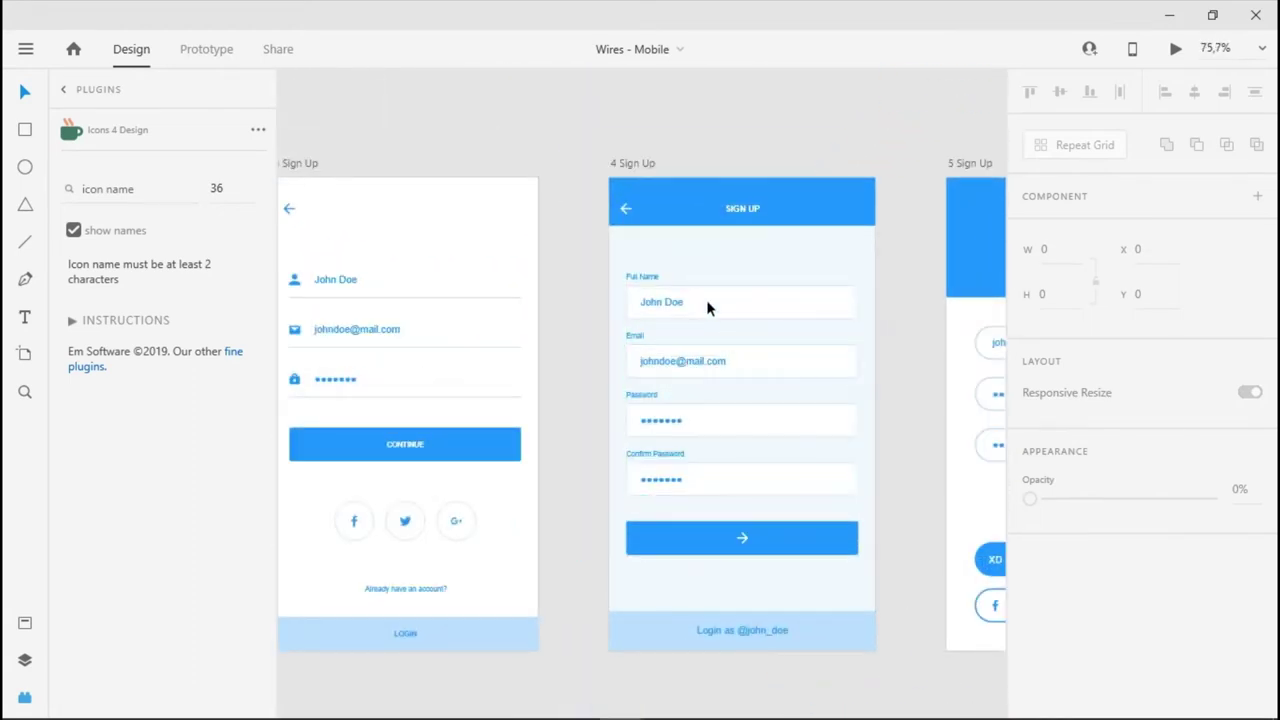
drag(549, 266, 582, 280)
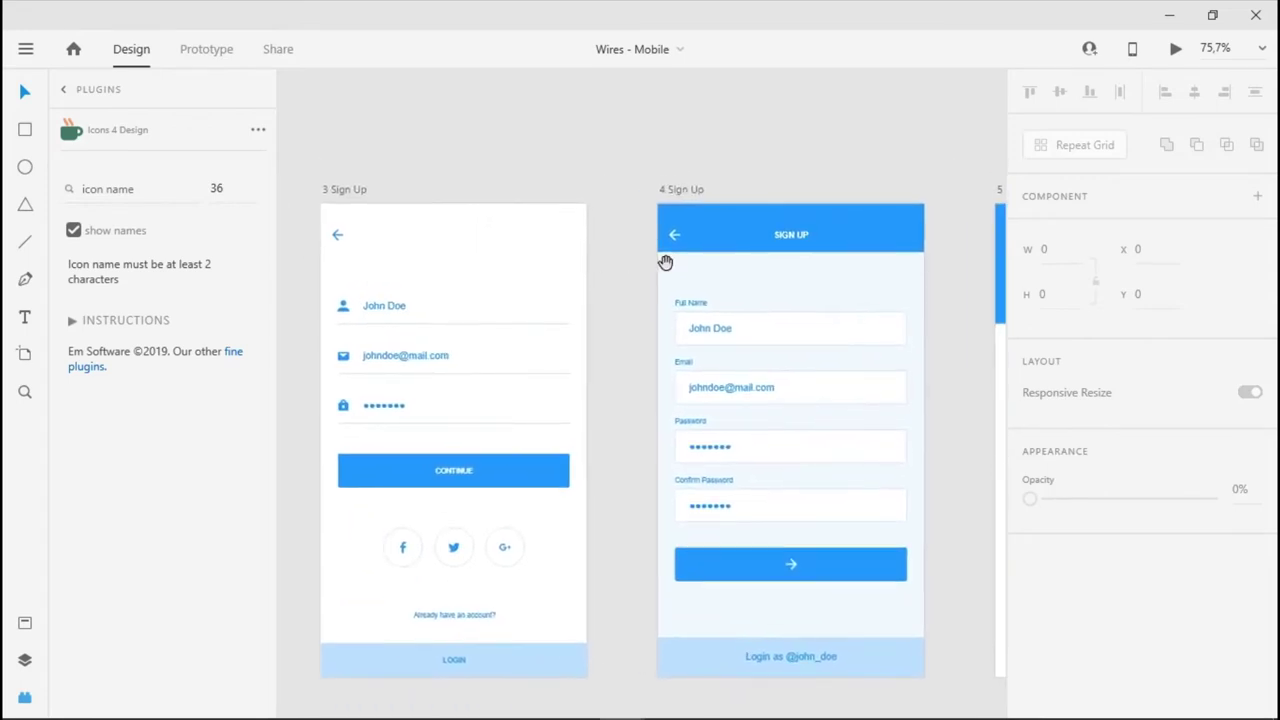
drag(666, 257, 622, 230)
drag(649, 287, 557, 379)
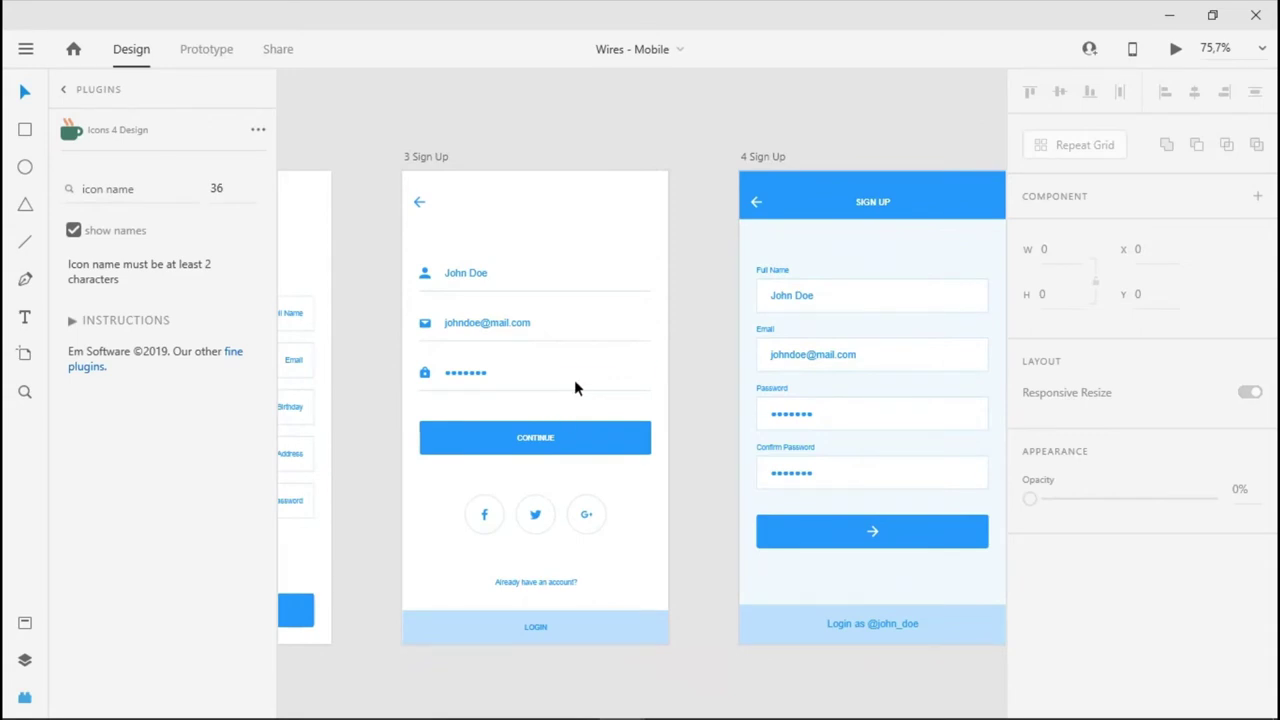
drag(580, 383, 751, 369)
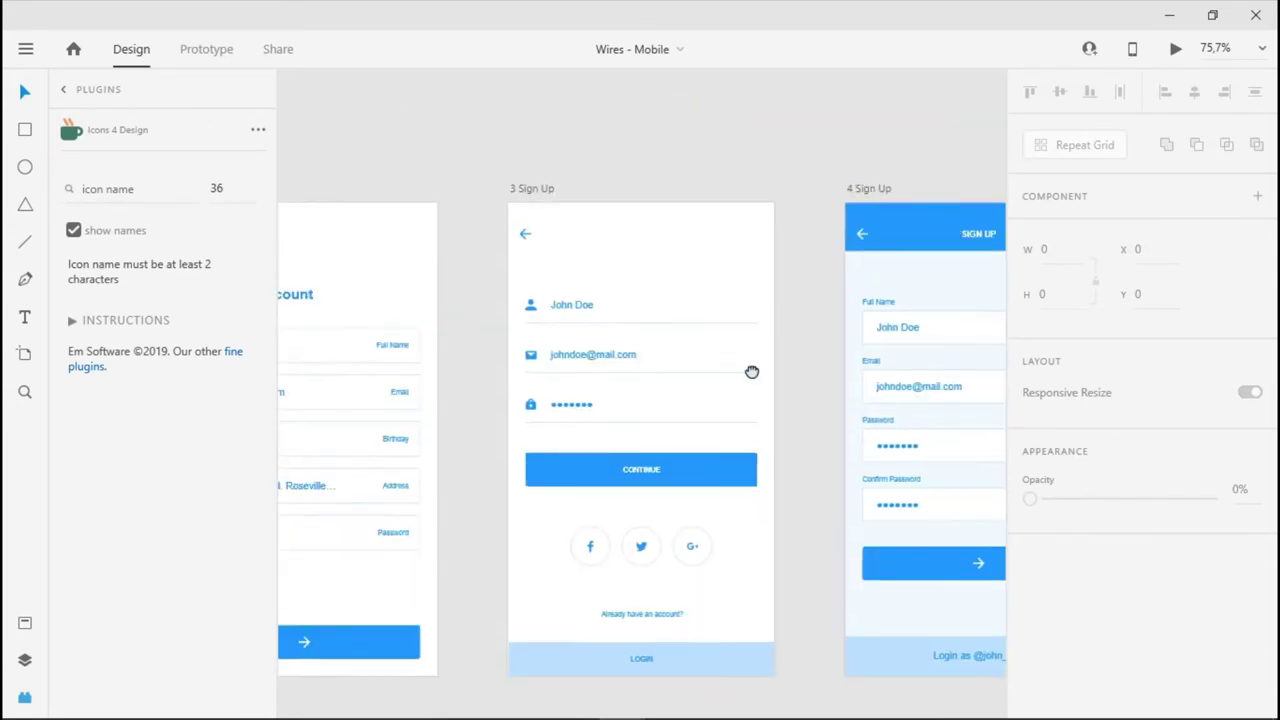
- Locate the Onboarding section among the kit's screen groups and bring its row of templates into view
scroll(755, 349, down, 5)
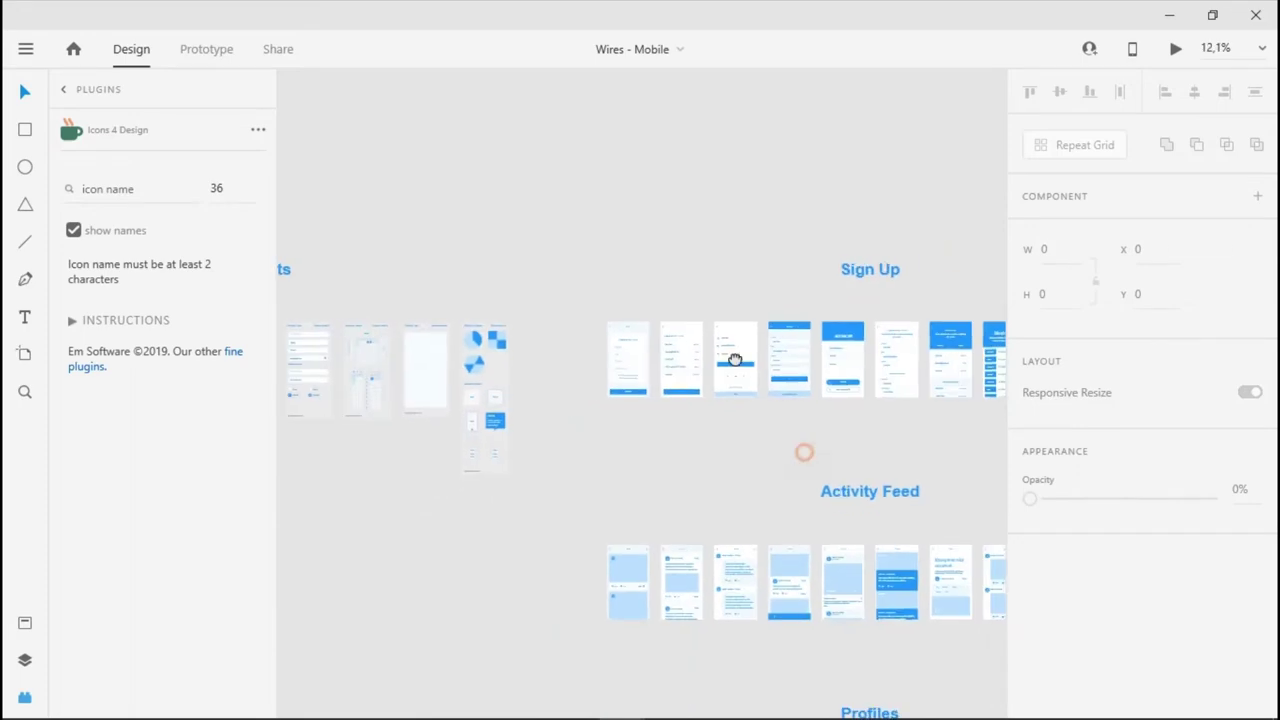
scroll(760, 275, down, 3)
scroll(760, 275, down, 5)
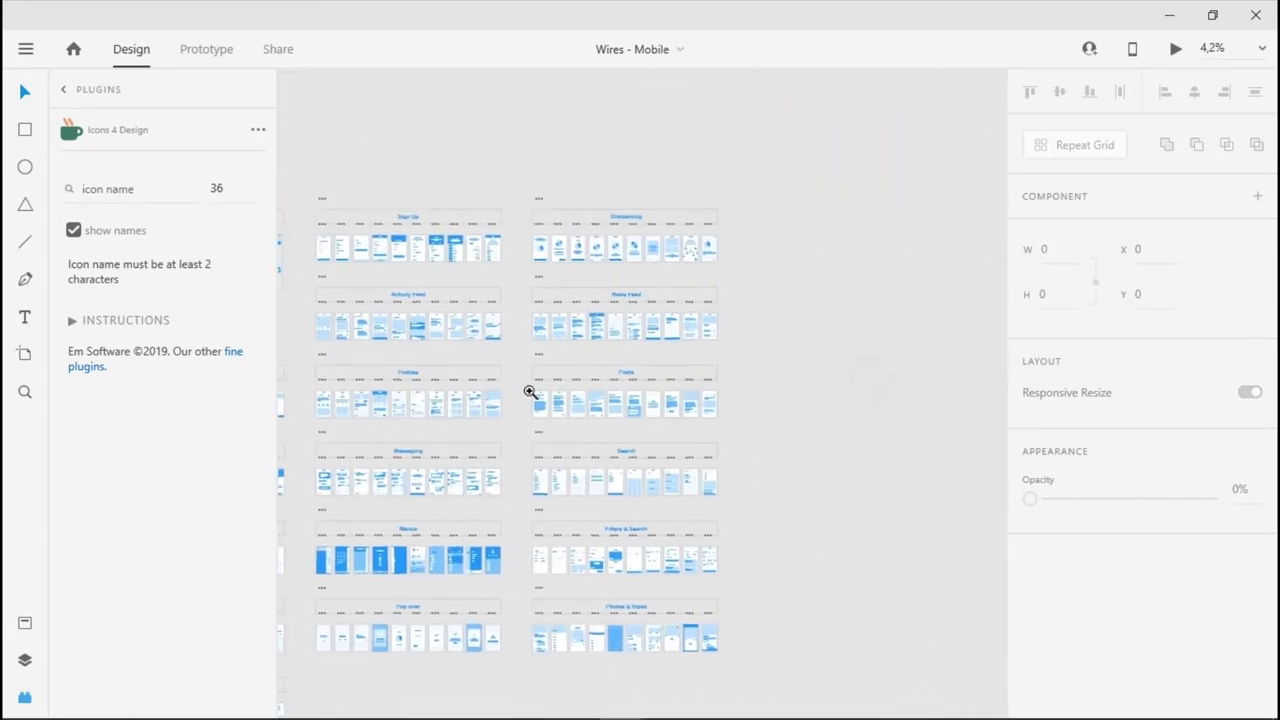
scroll(685, 320, up, 4)
drag(391, 189, 620, 457)
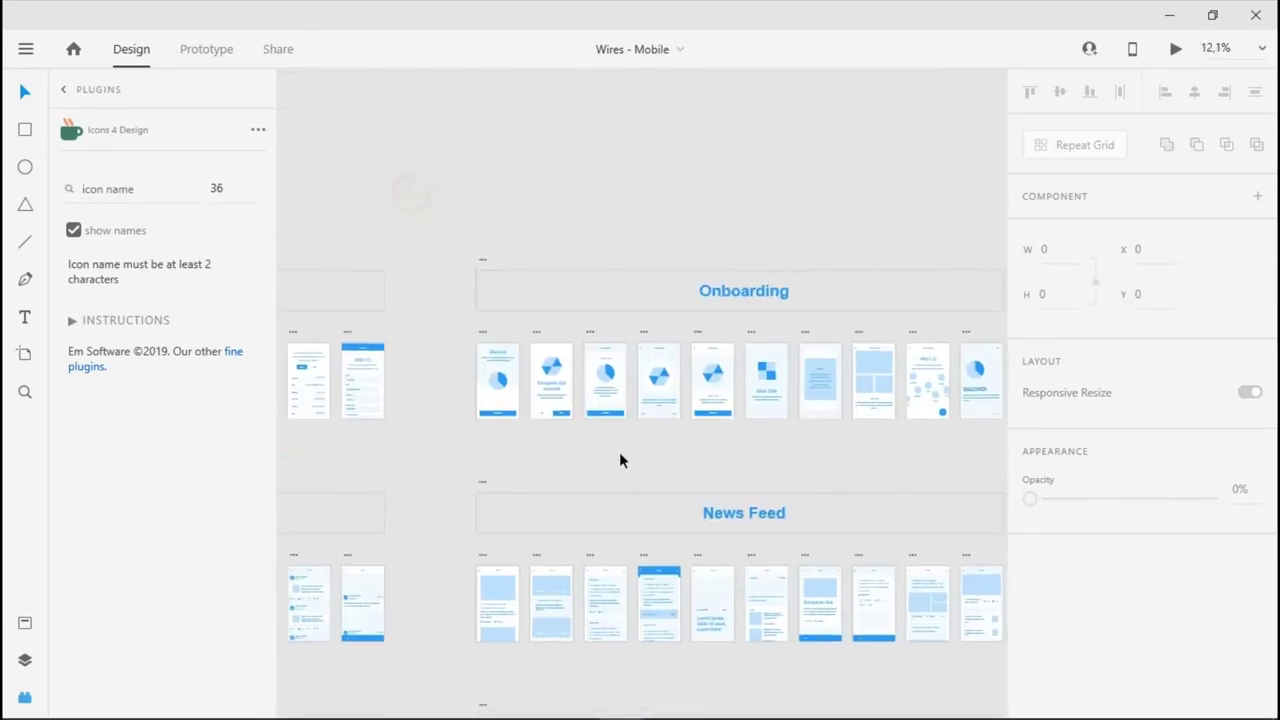
scroll(712, 460, up, 2)
scroll(715, 468, up, 1)
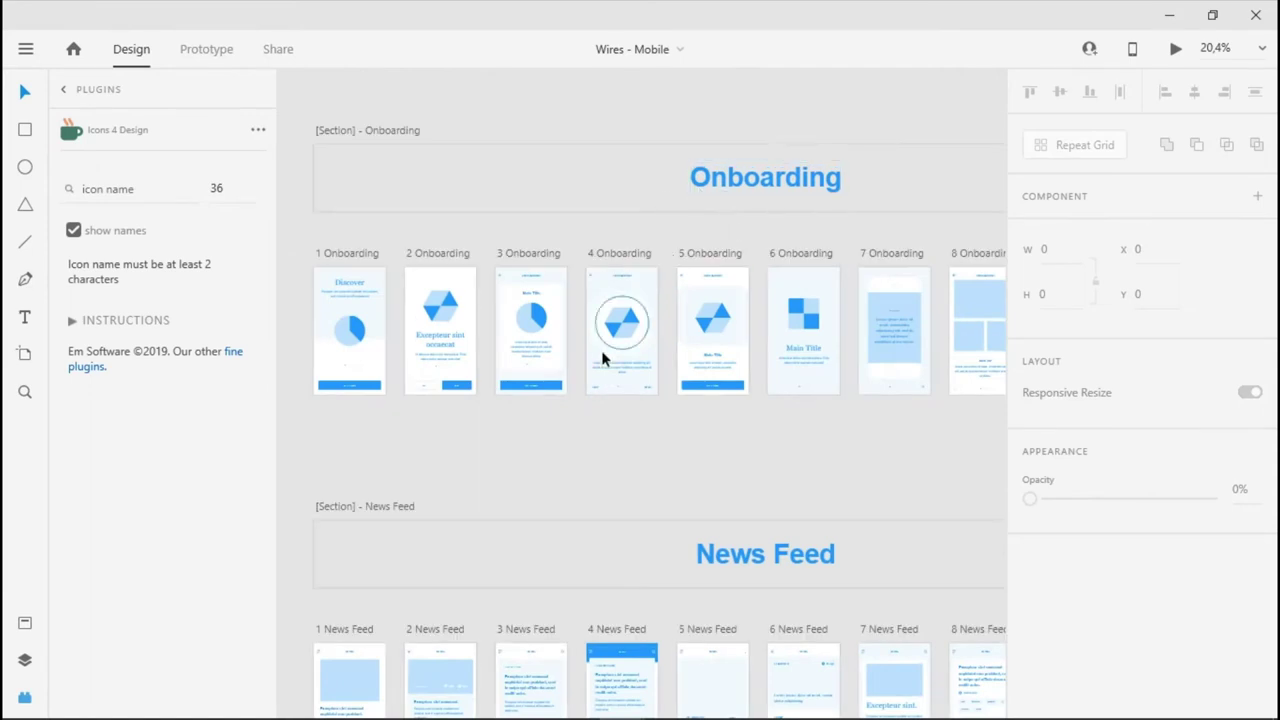
- Examine the Onboarding templates 1 to 4 up close, comparing their illustrations, titles, page dots and Skip, Next and Let's Start buttons
scroll(466, 352, up, 1)
scroll(602, 392, up, 6)
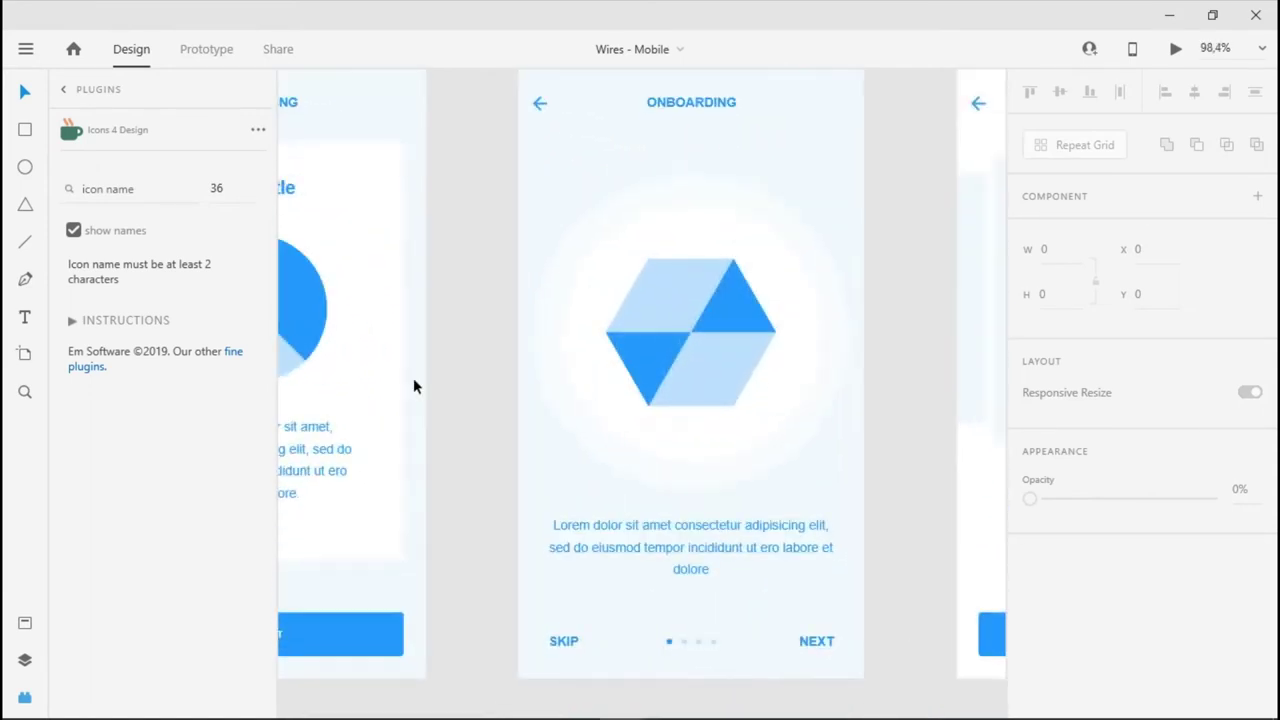
scroll(755, 384, left, 5)
scroll(894, 383, right, 10)
scroll(874, 408, down, 2)
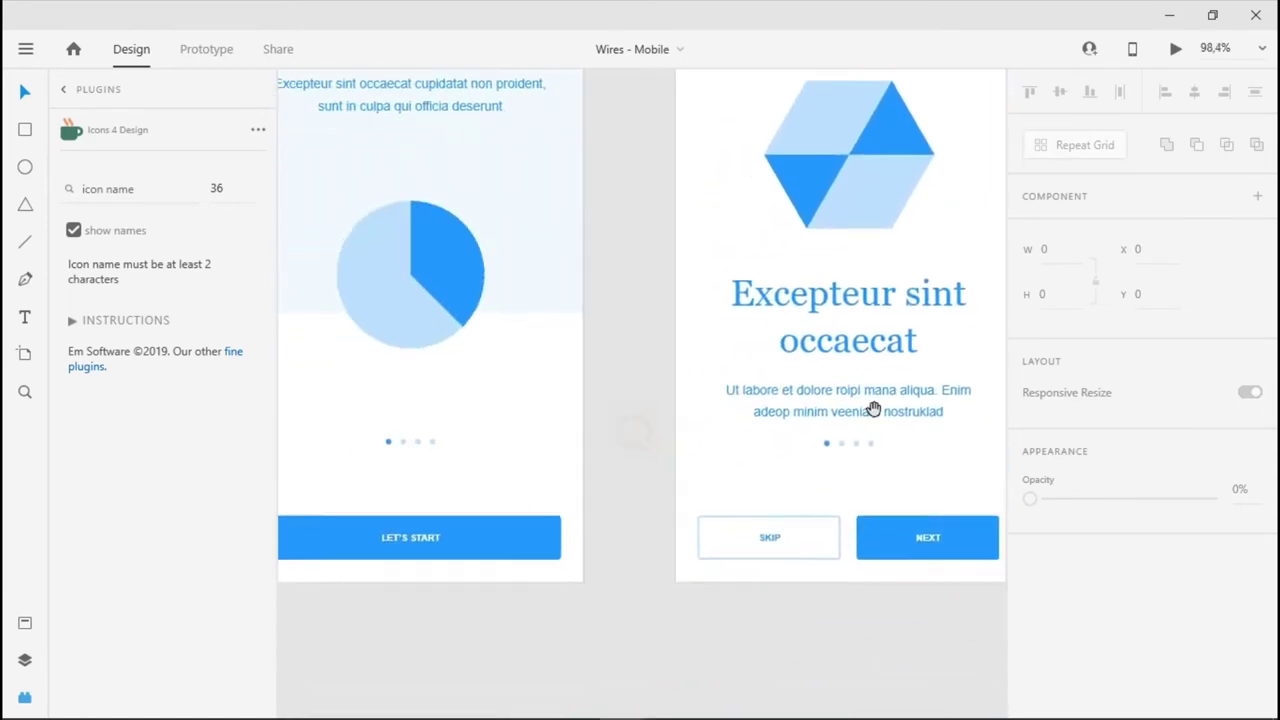
scroll(917, 491, left, 3)
scroll(917, 491, up, 2)
scroll(1046, 563, down, 2)
scroll(1046, 563, right, 2)
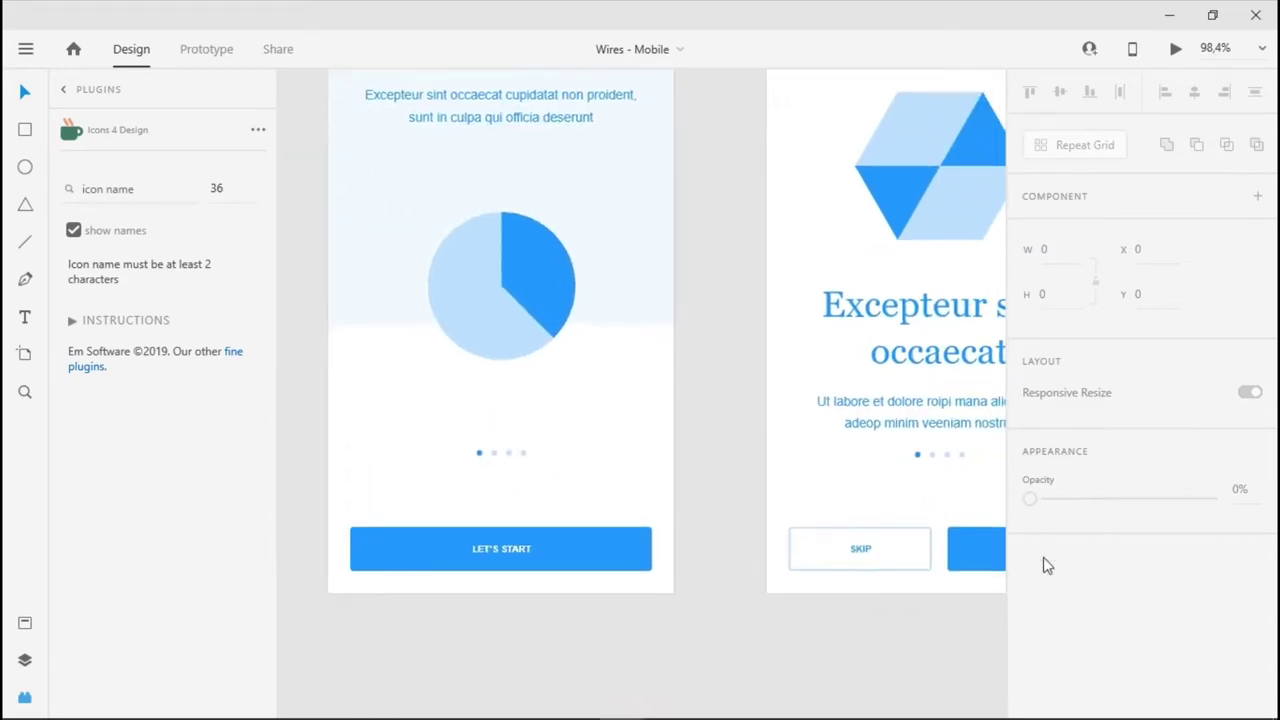
scroll(630, 386, right, 3)
scroll(630, 386, right, 1)
scroll(720, 337, right, 4)
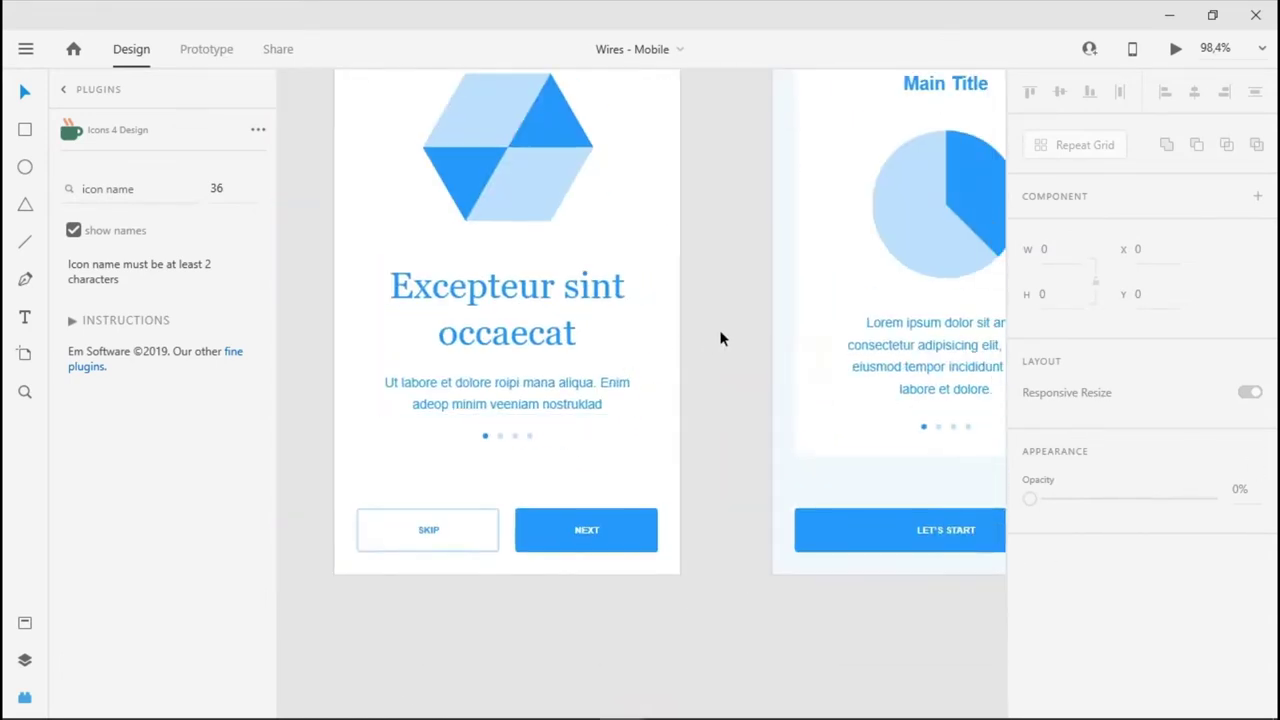
scroll(720, 338, down, 5)
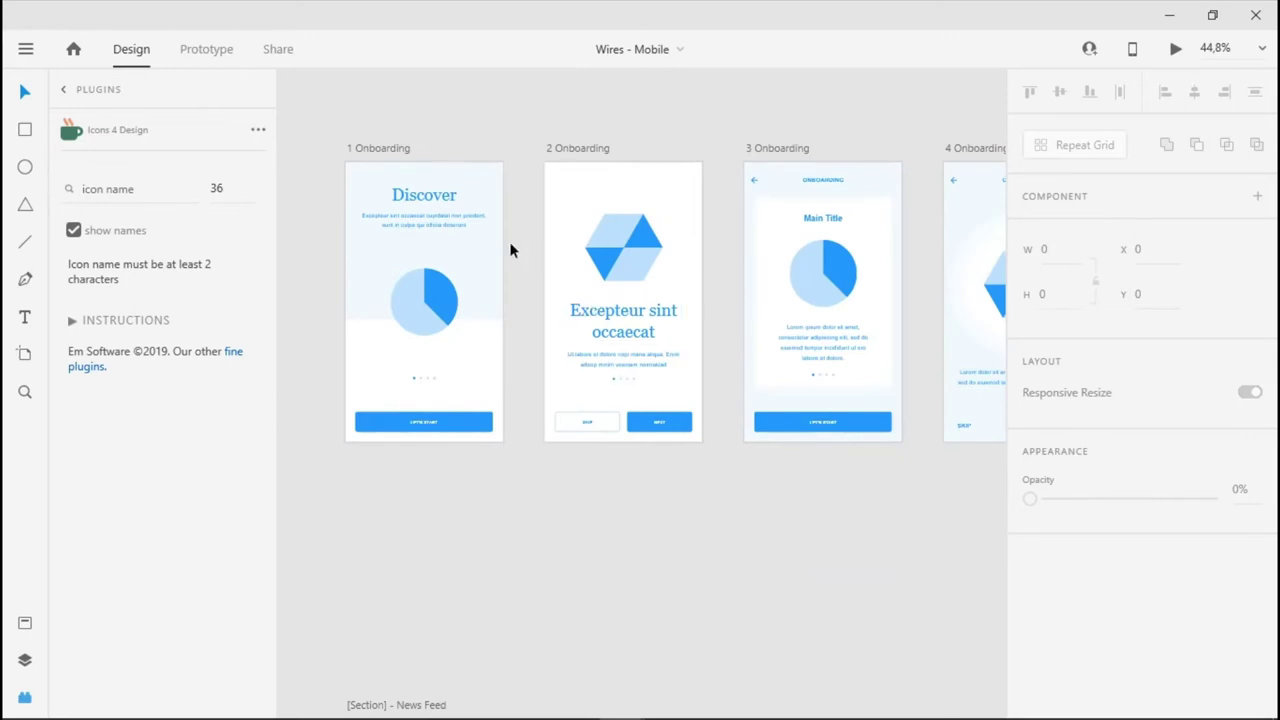
scroll(534, 290, up, 2)
scroll(534, 290, up, 2)
scroll(643, 386, up, 2)
drag(643, 386, 767, 445)
scroll(767, 445, up, 1)
scroll(767, 445, down, 3)
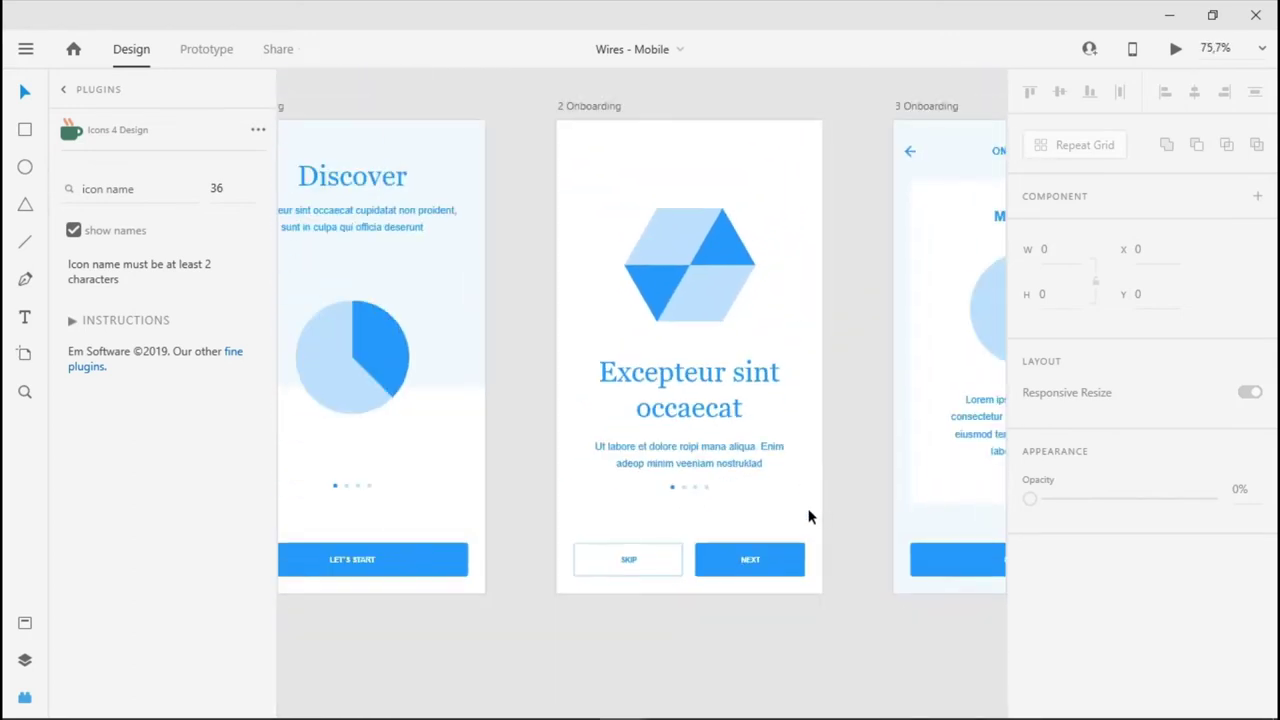
drag(829, 387, 661, 376)
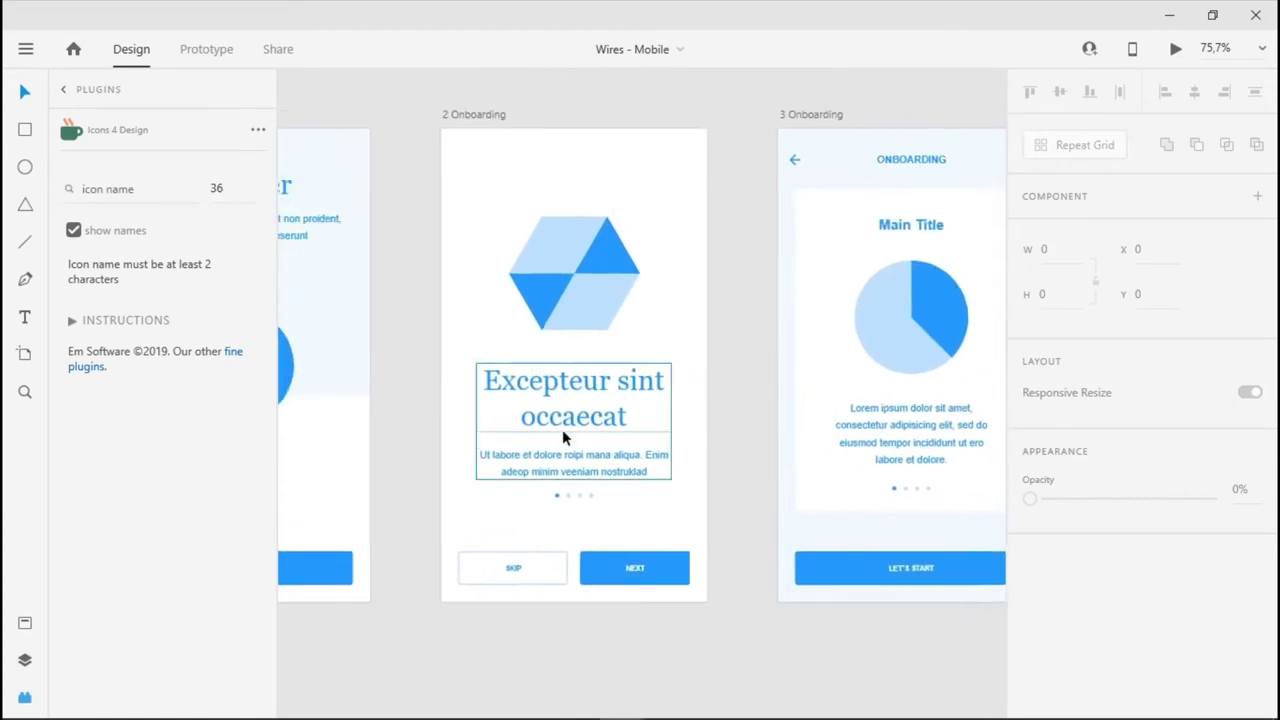
- Select and copy the illustration, title and text, page dots and both buttons of the 2 Onboarding template
scroll(711, 487, up, 3)
scroll(711, 487, down, 3)
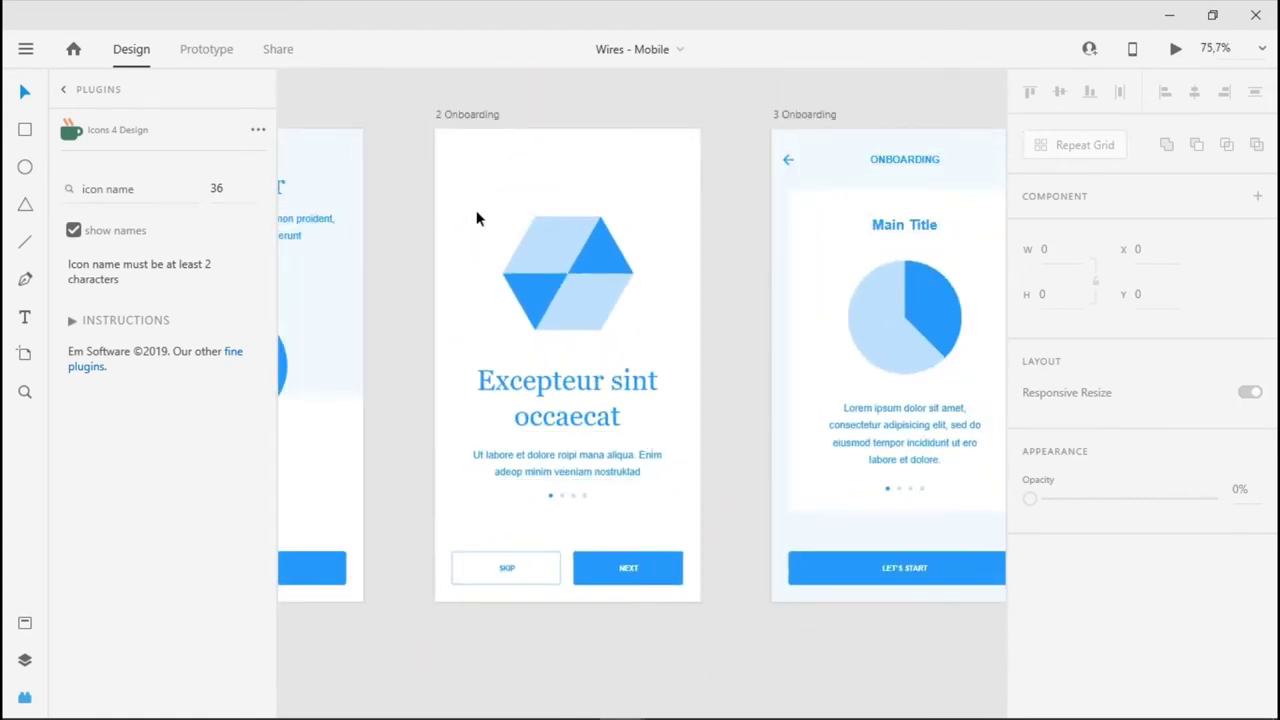
drag(404, 115, 709, 624)
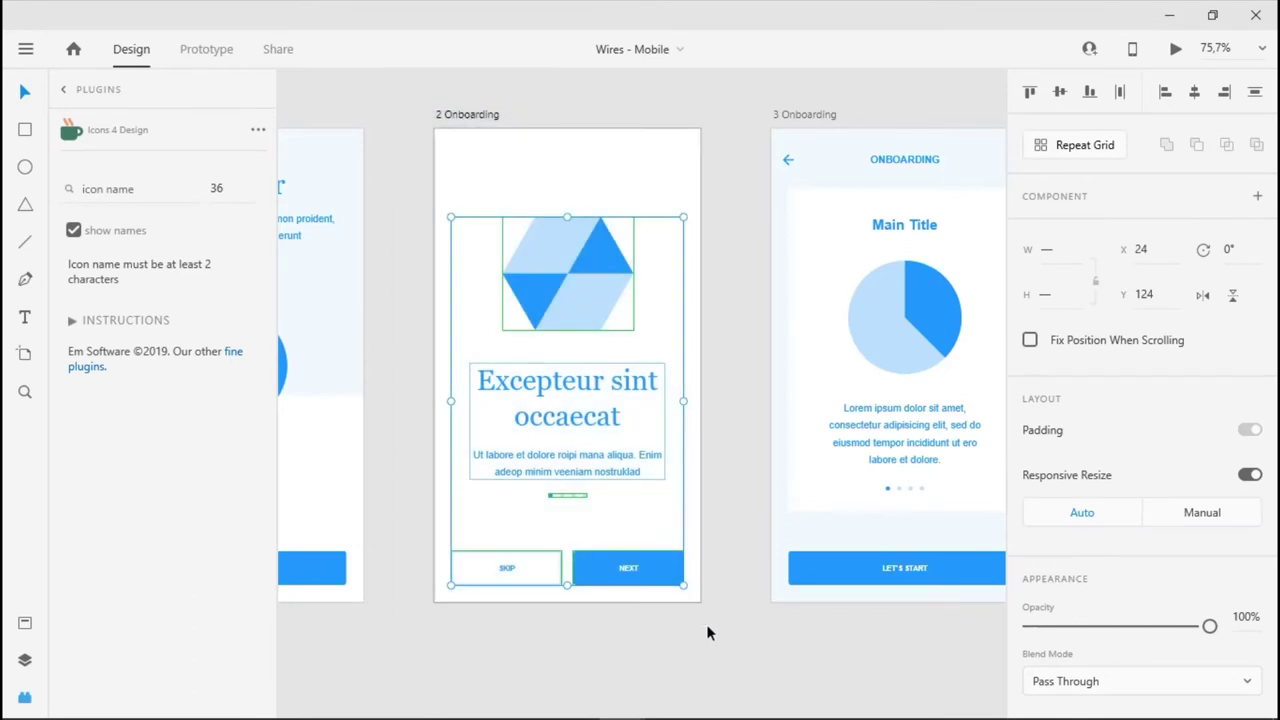
- Switch to the Untitled-1 document, paste the copied template elements onto the Onboarding 1 artboard, and save the document
key(alt+Tab)
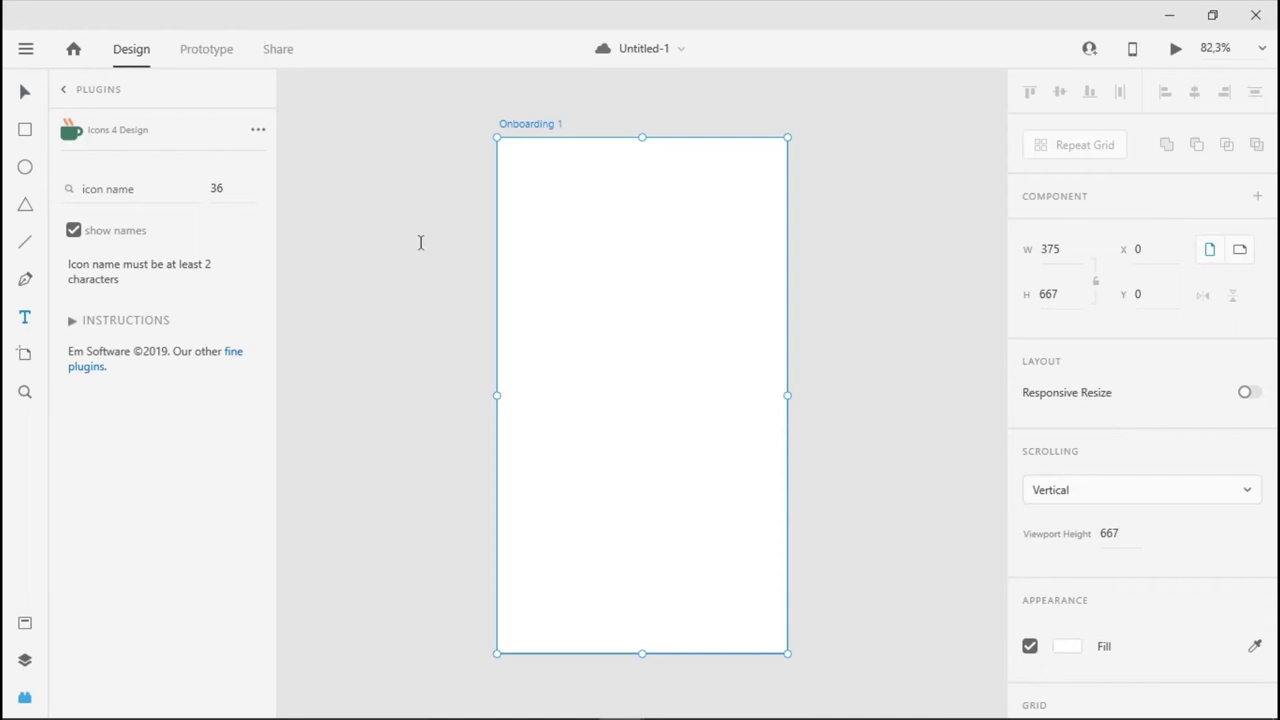
click(25, 91)
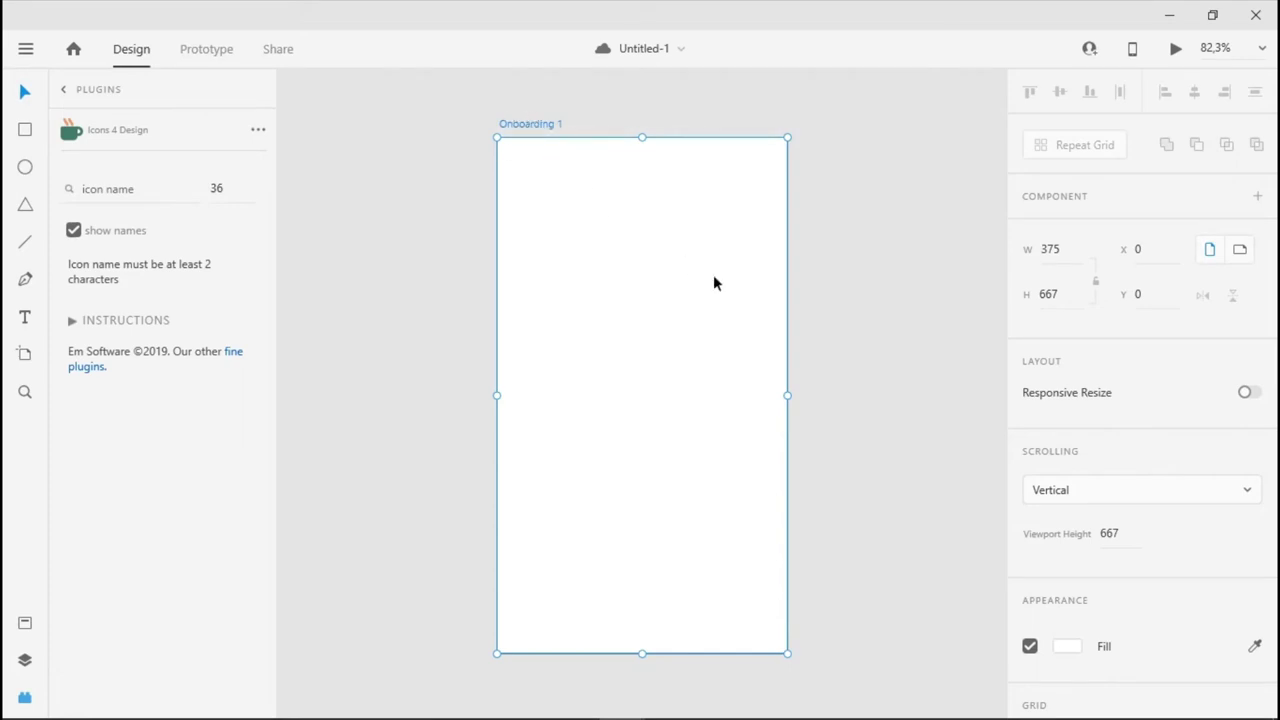
key(alt+Tab)
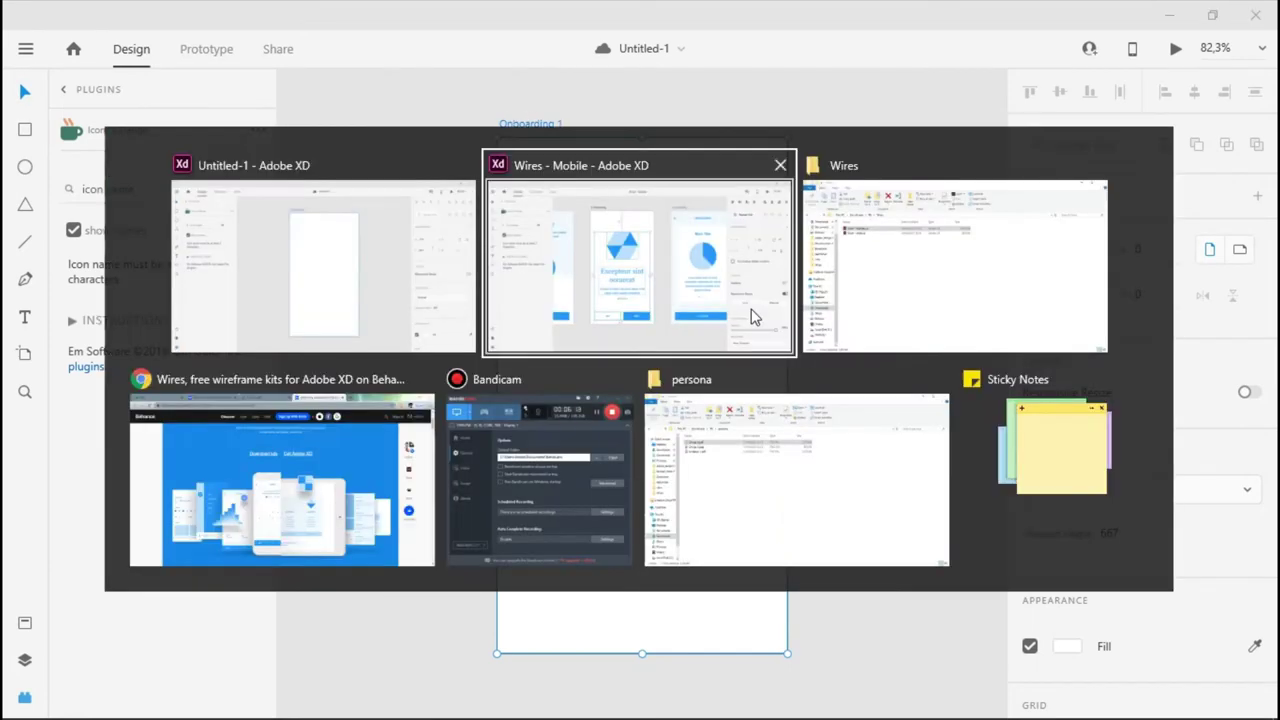
key(alt+shift+Tab)
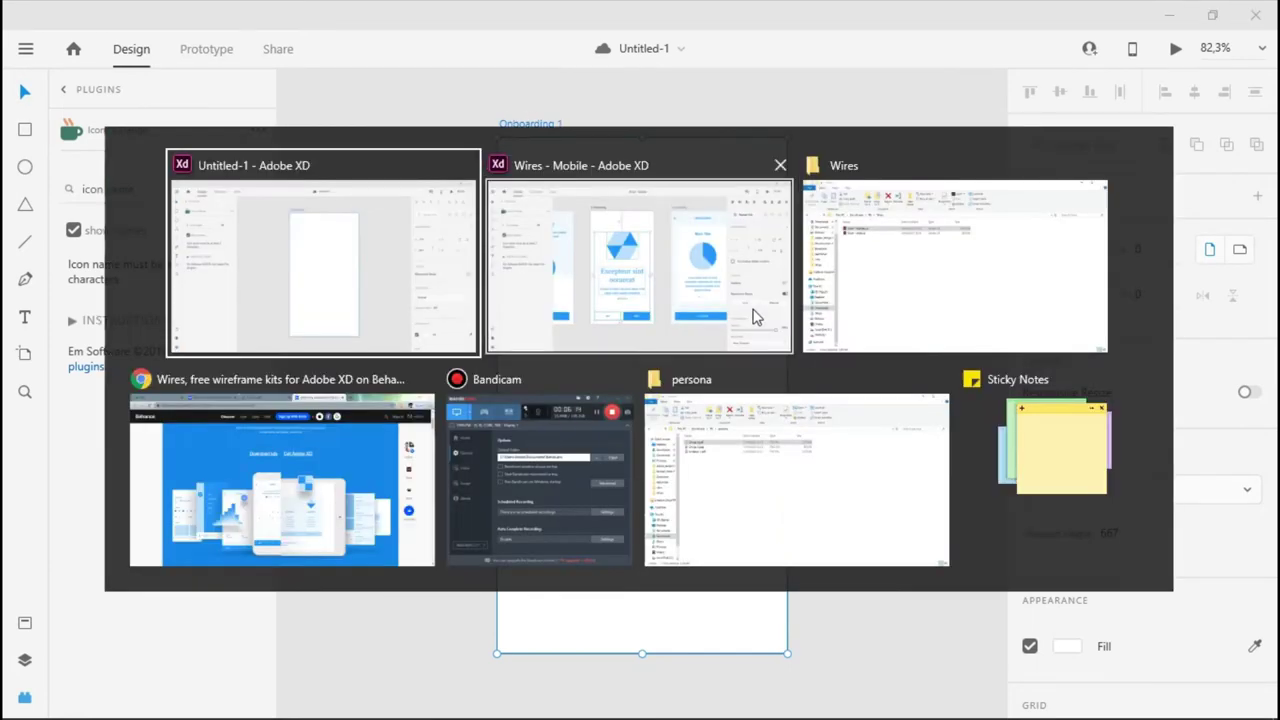
key(ctrl+v)
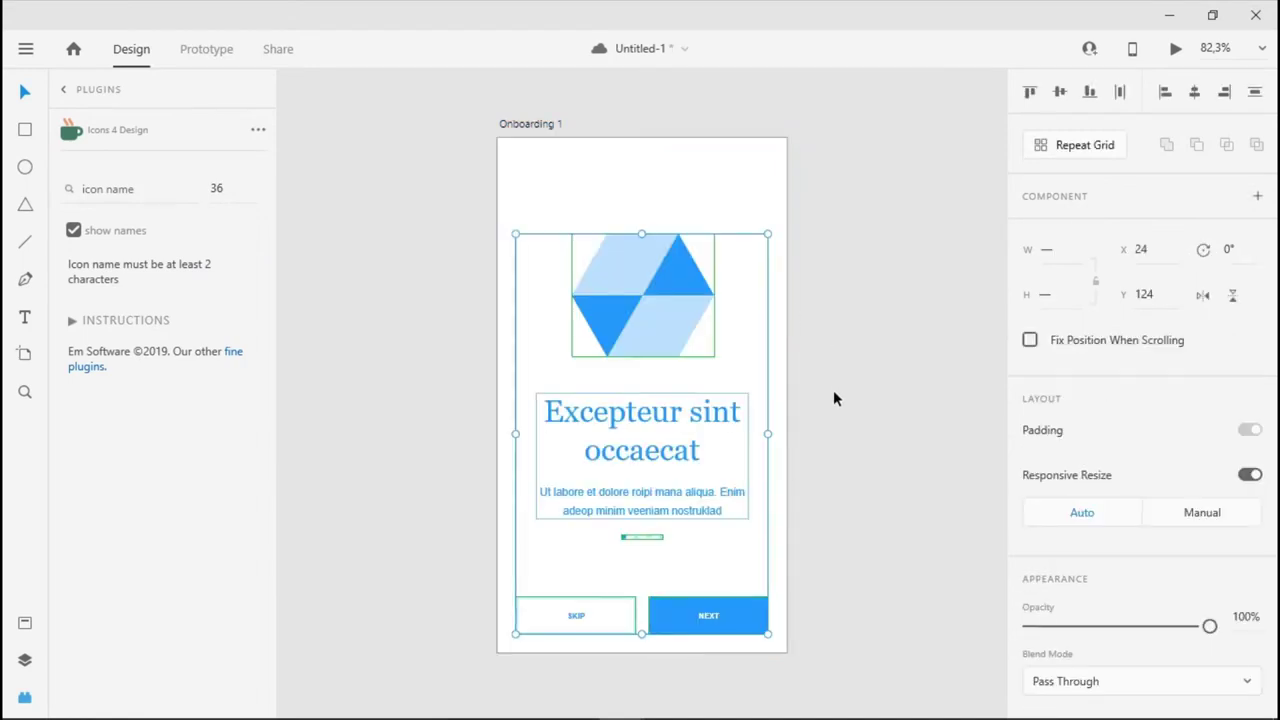
click(834, 390)
scroll(830, 300, down, 2)
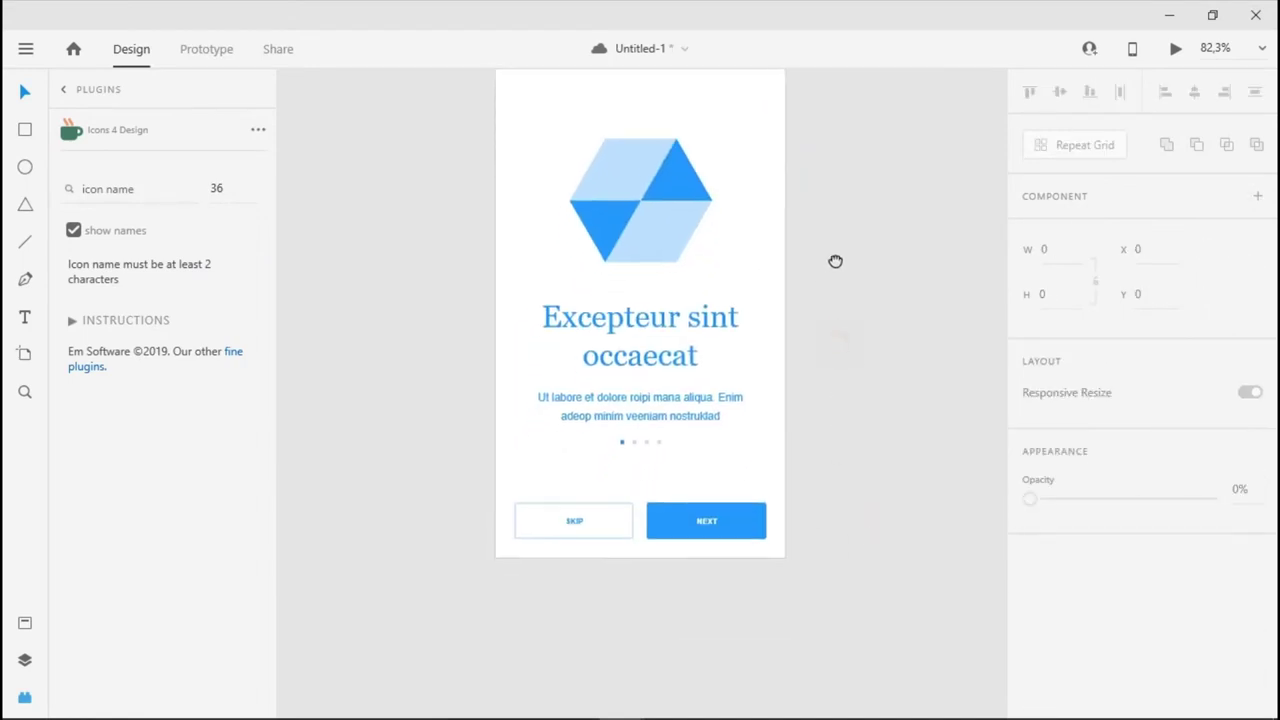
scroll(672, 260, up, 1)
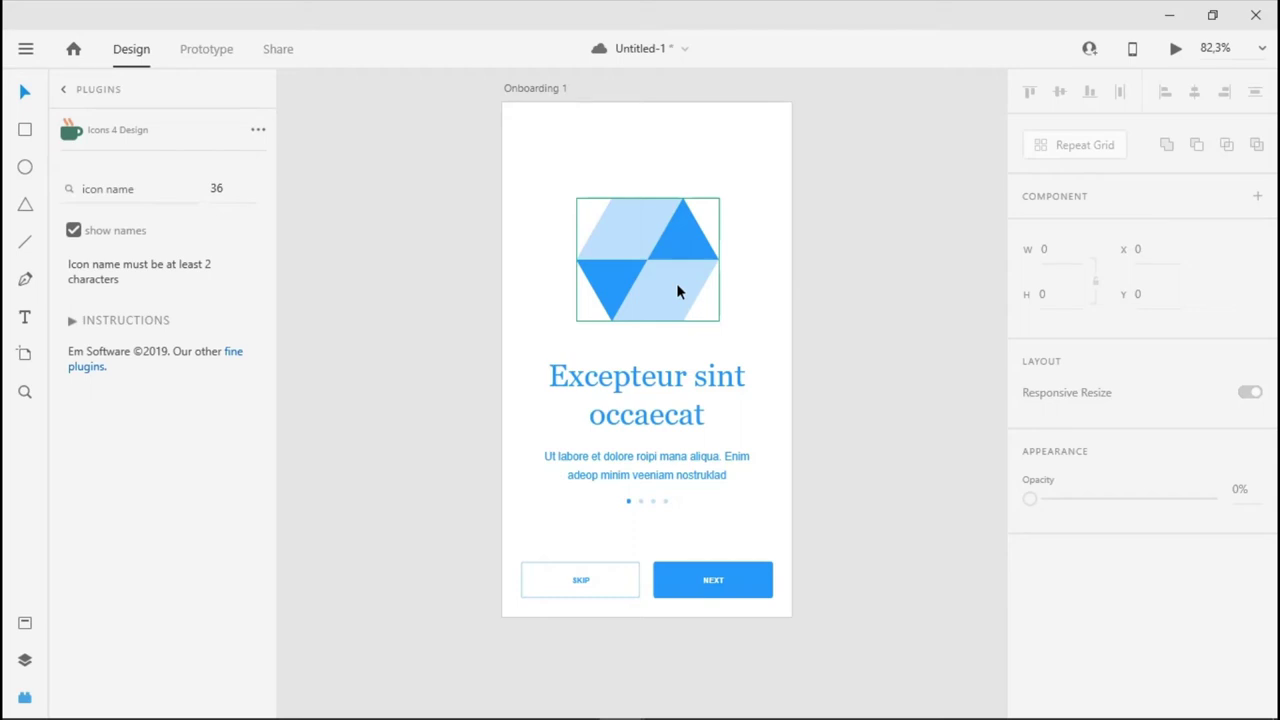
key(ctrl+s)
click(486, 77)
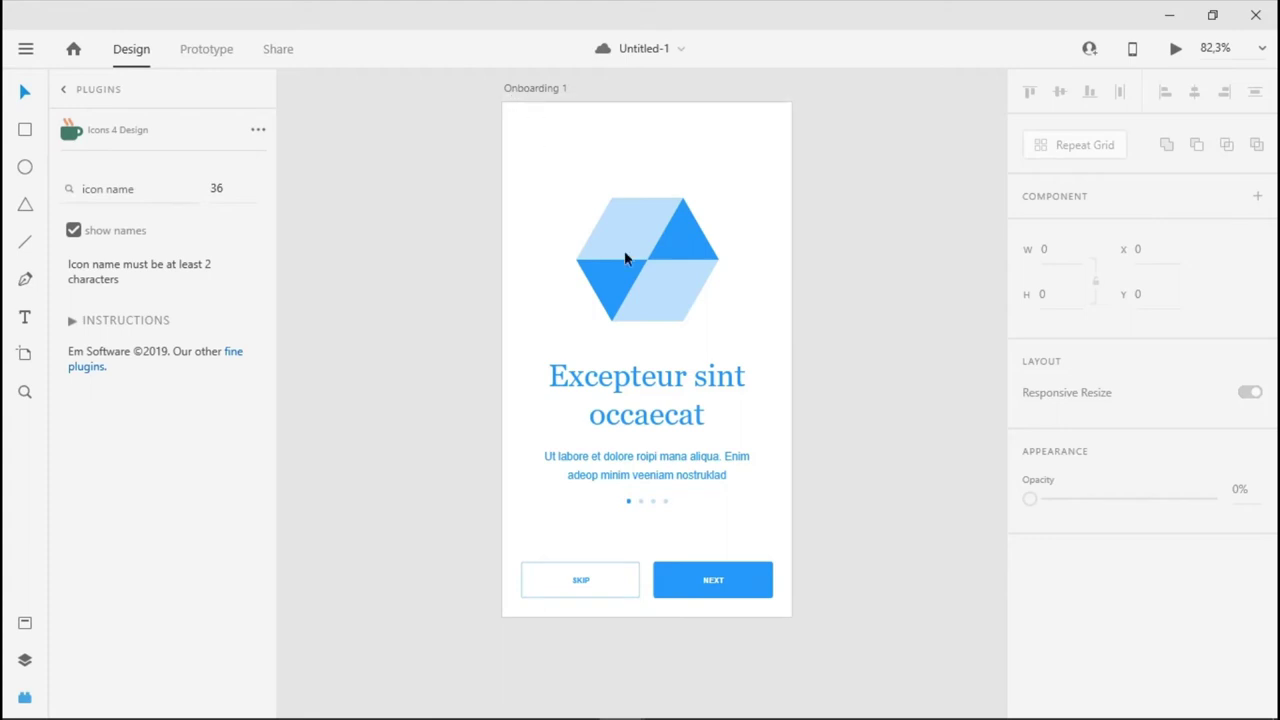
scroll(786, 383, up, 5)
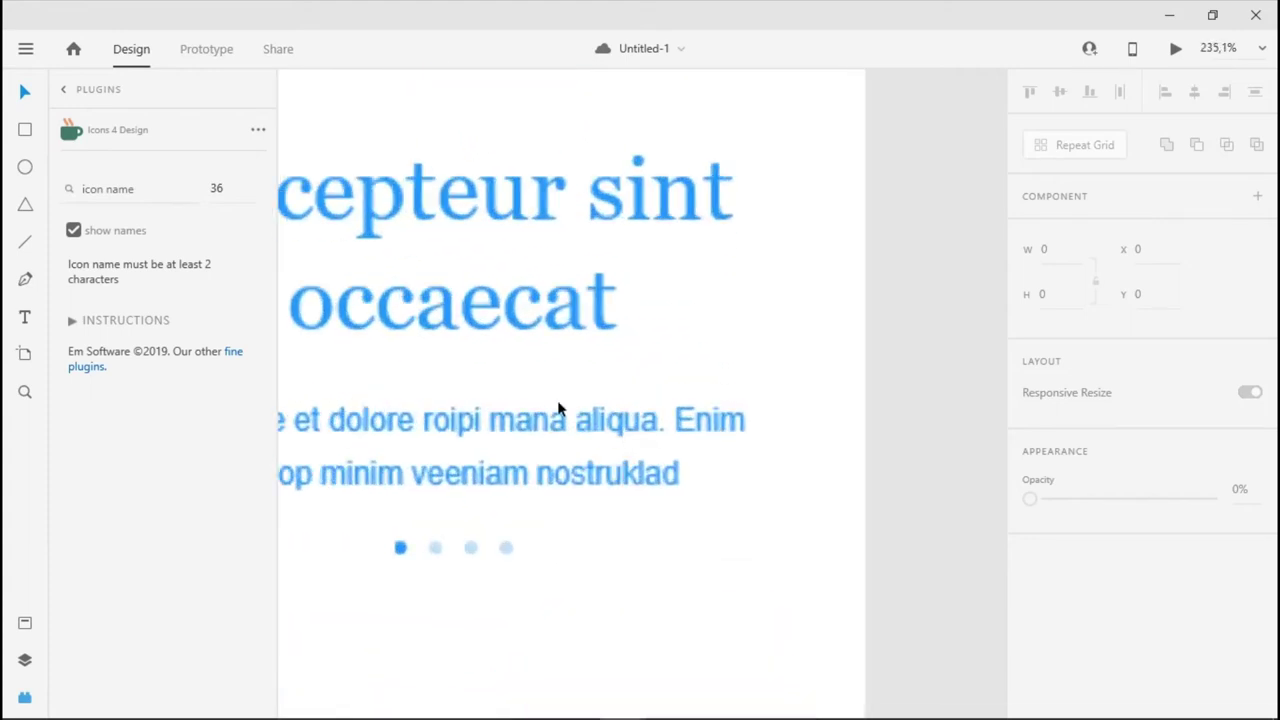
drag(651, 385, 689, 277)
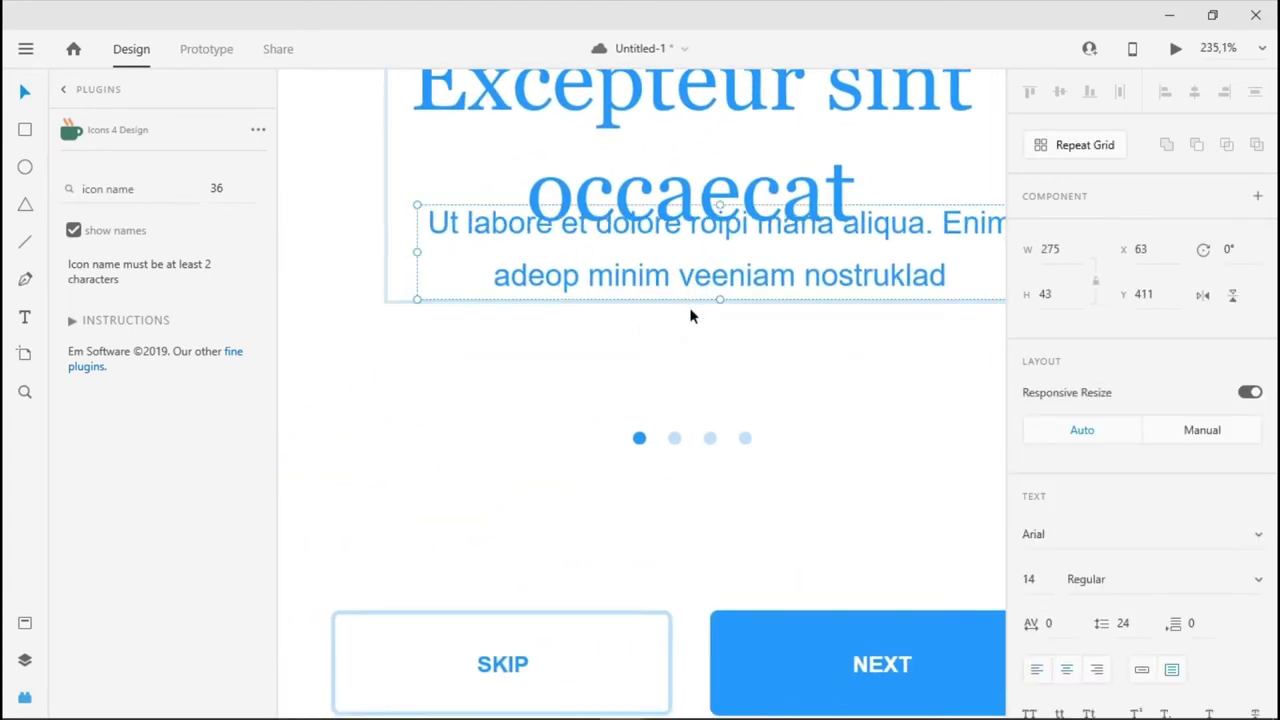
key(ctrl+z)
- Unlink the page-dots component beneath the description text on the Onboarding 1 artboard
click(656, 436)
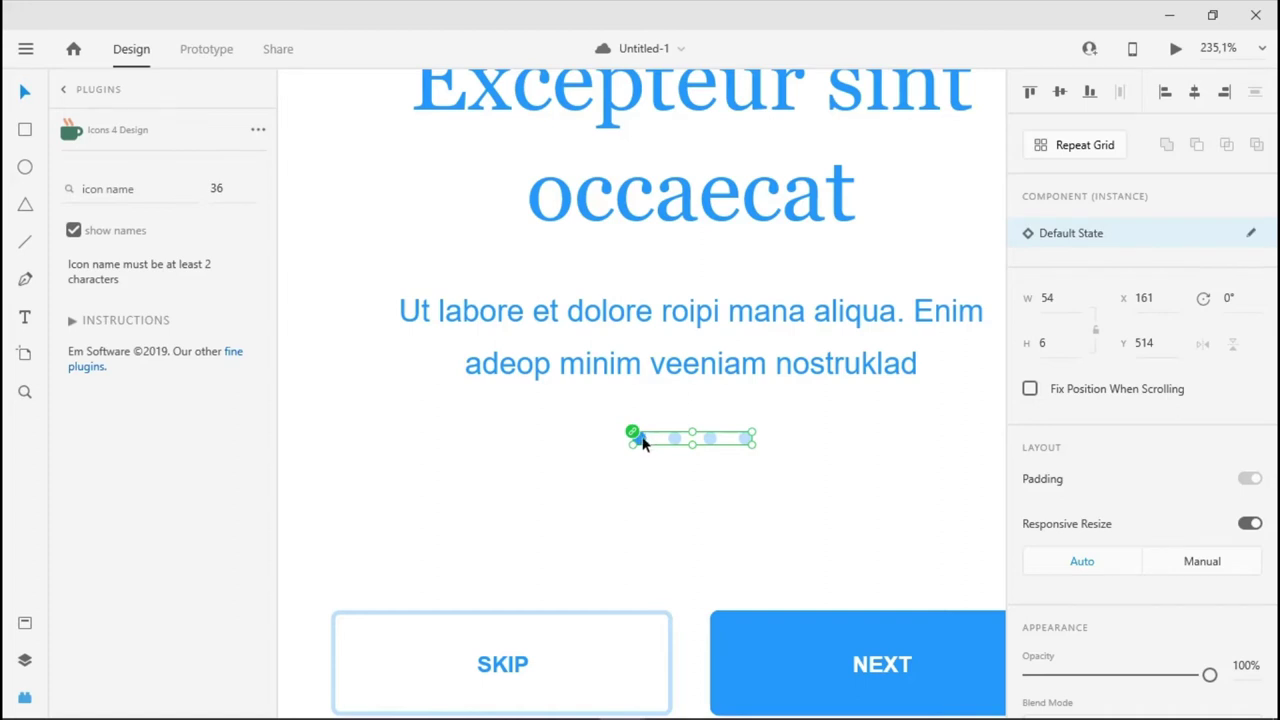
key(alt+Tab)
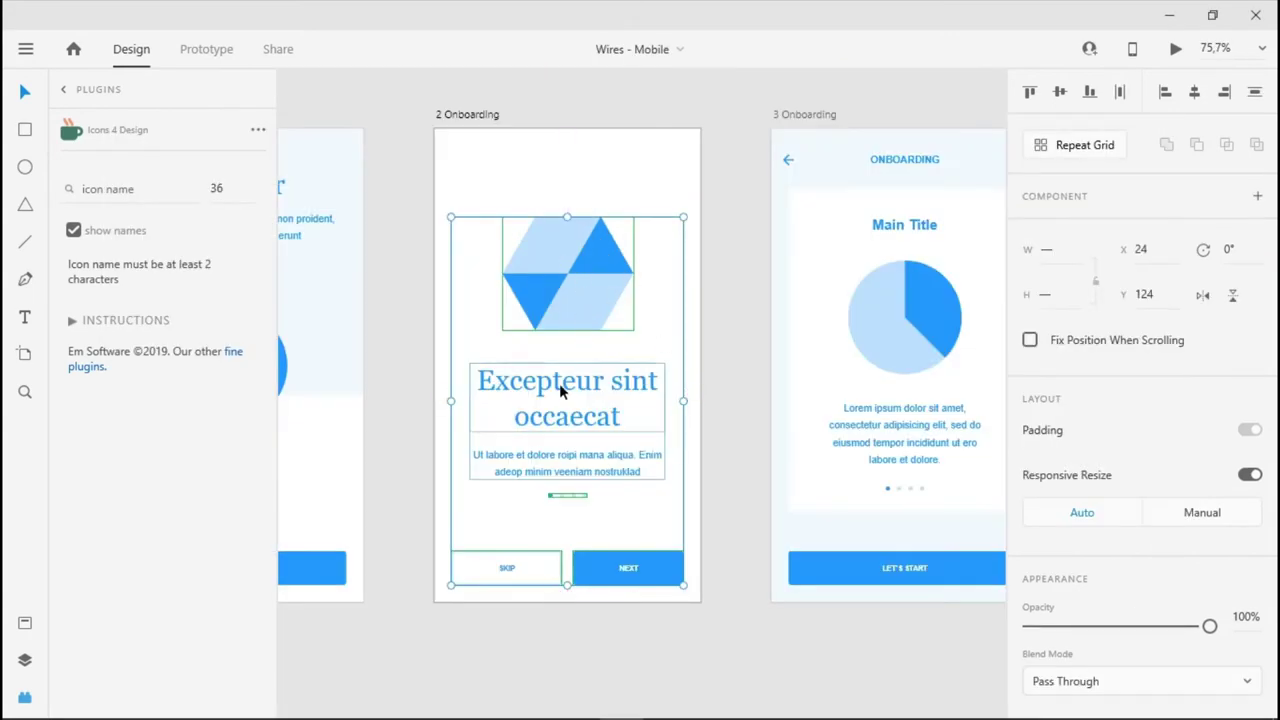
key(alt+Tab)
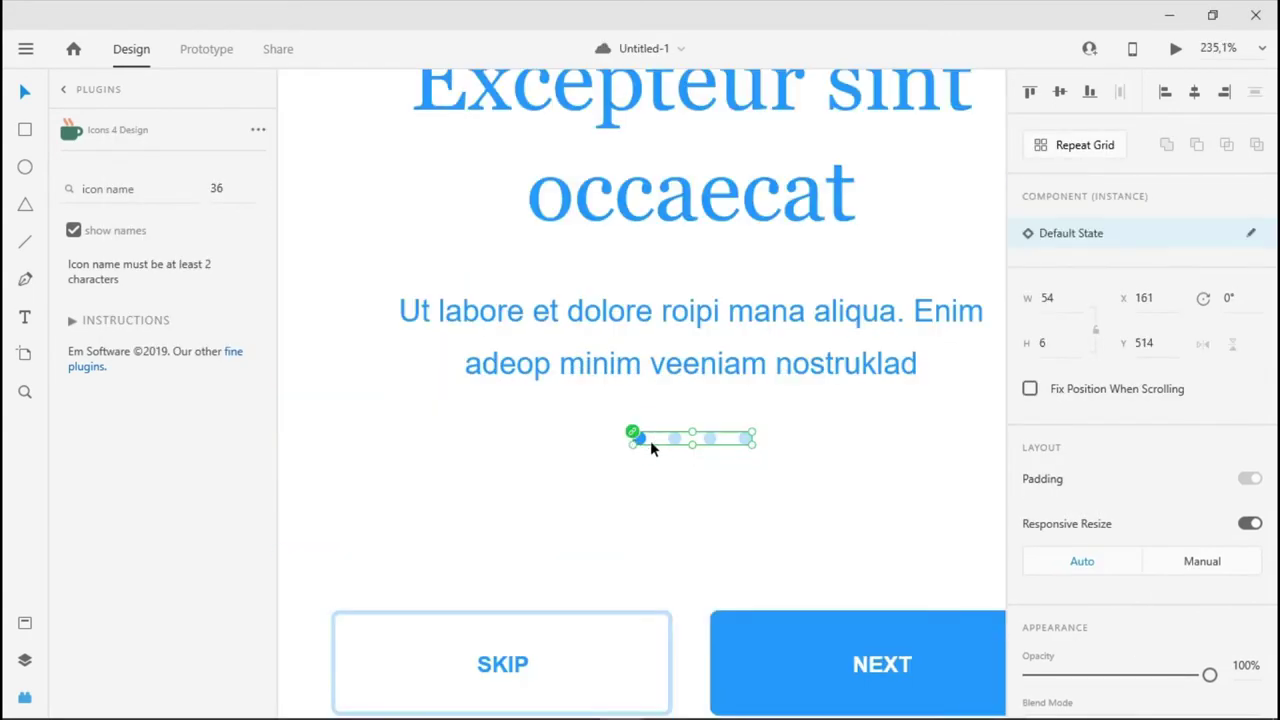
key(alt+Tab)
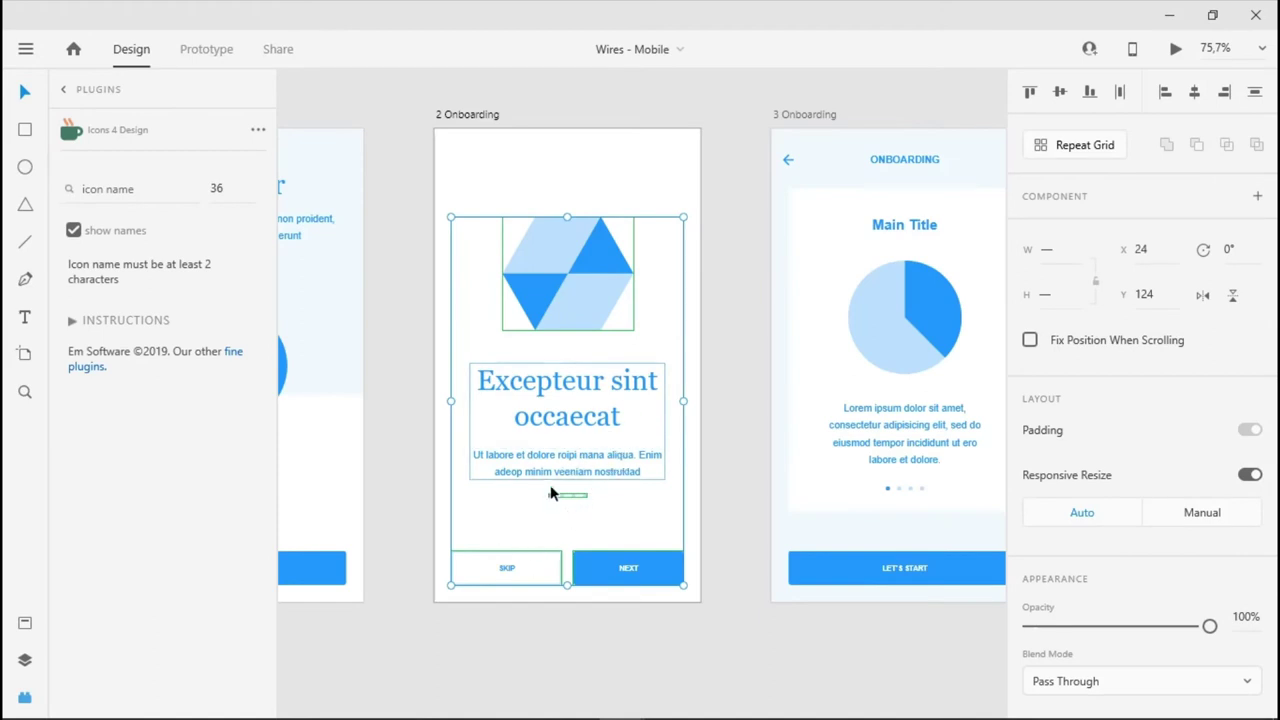
key(alt+Tab)
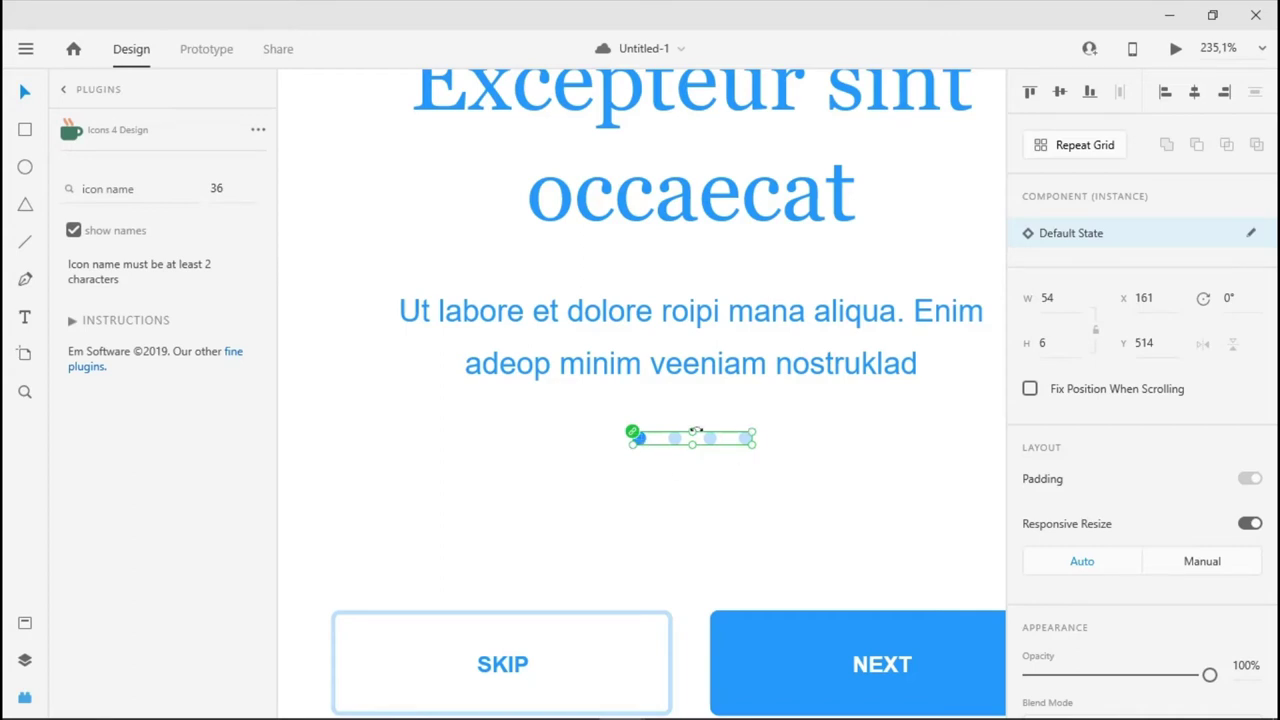
scroll(723, 477, up, 2)
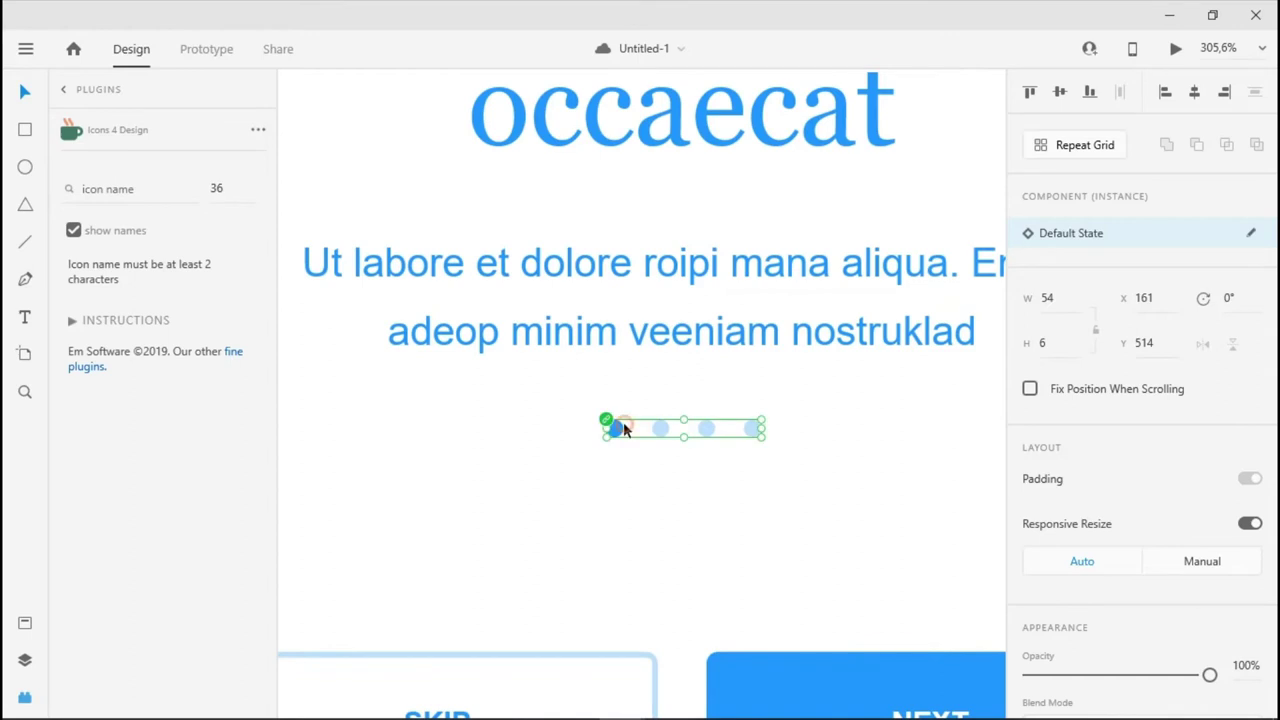
right_click(620, 428)
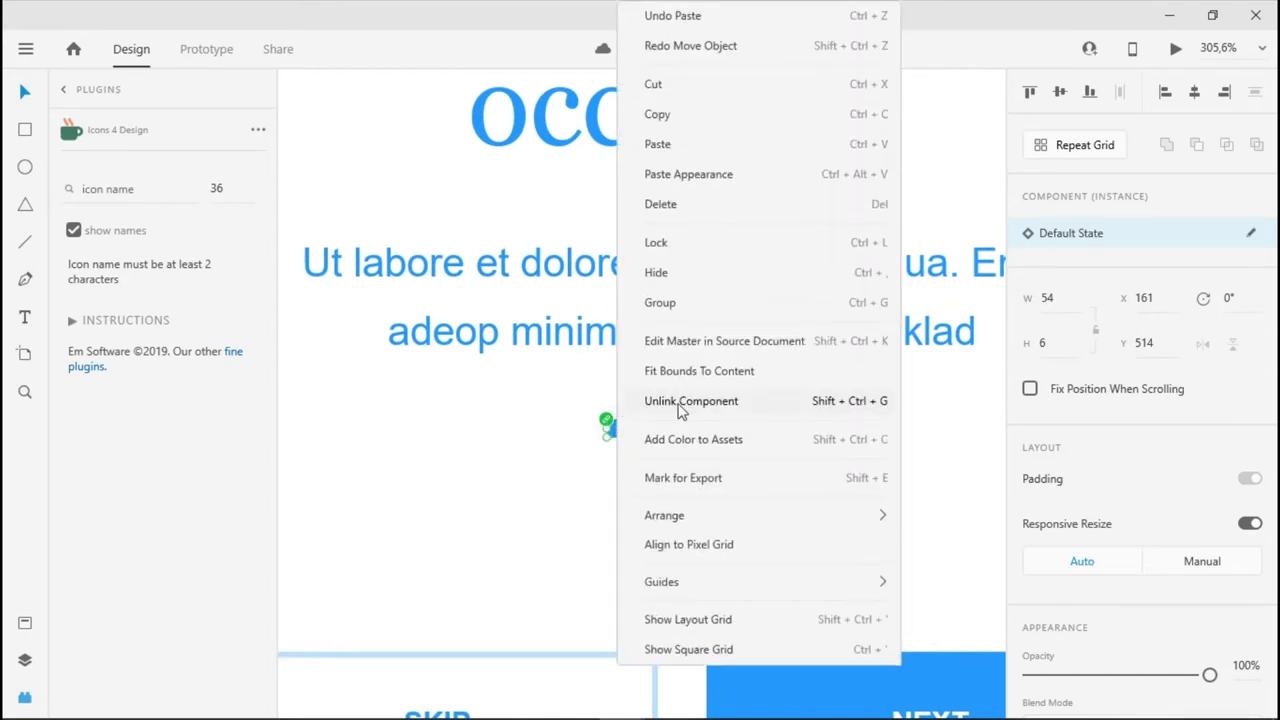
click(614, 428)
right_click(626, 428)
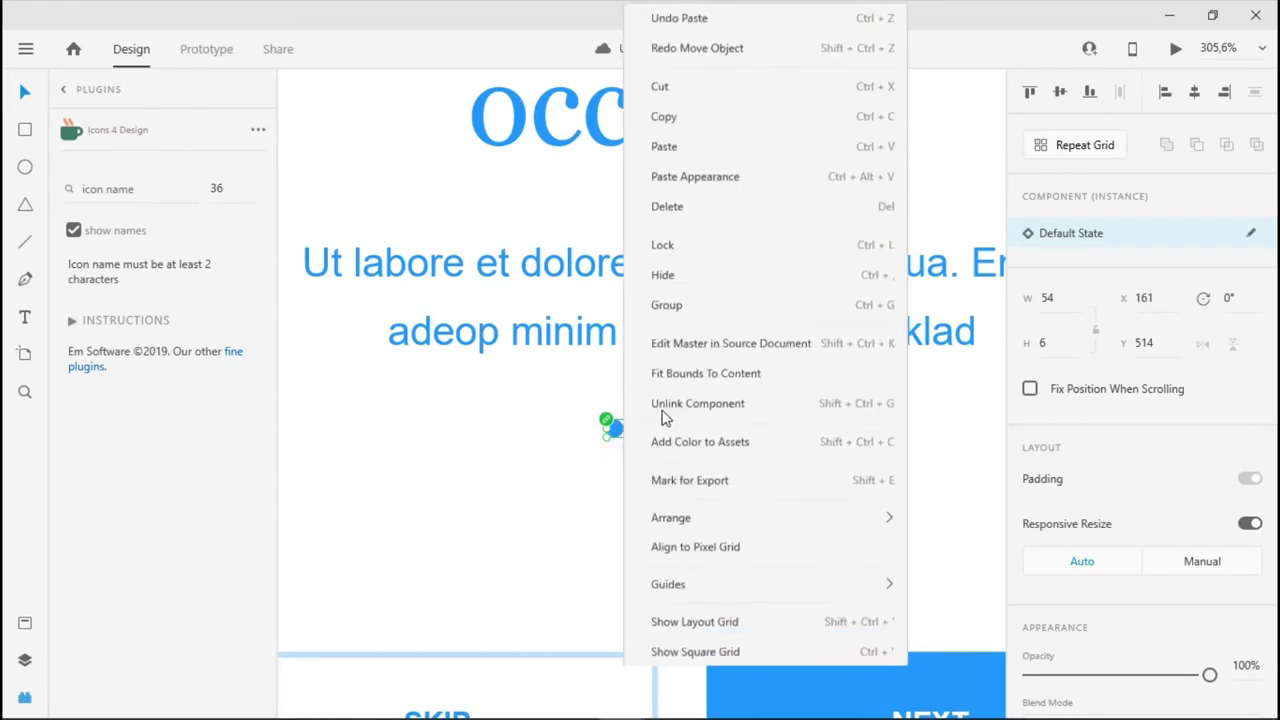
click(666, 408)
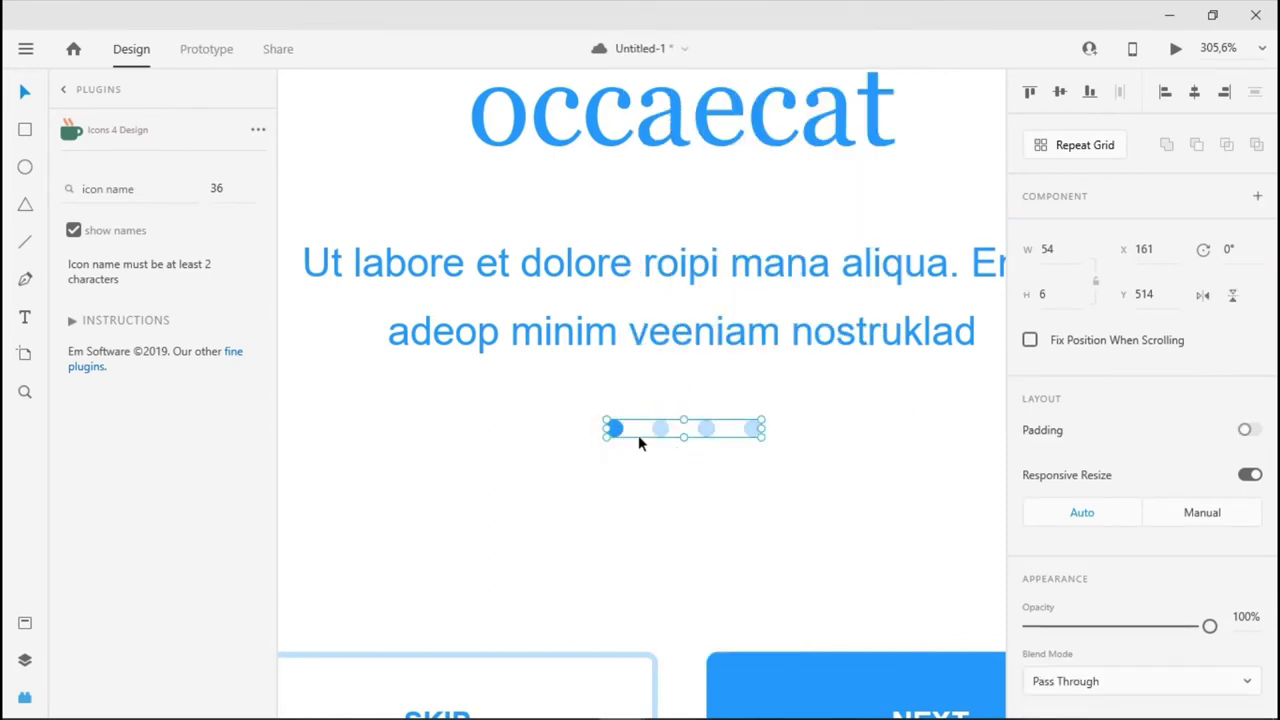
click(588, 472)
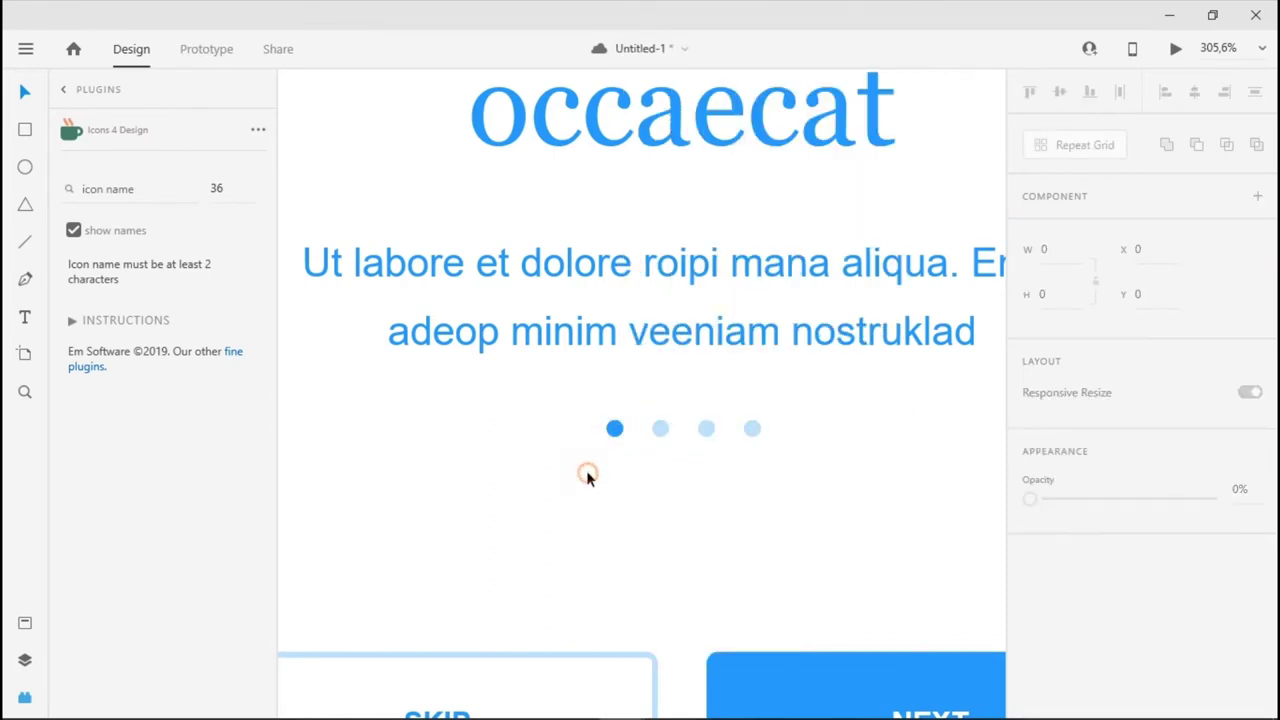
- Delete the fourth dot inside the page-dots group, keeping the other three
mouse_move(607, 430)
mouse_down()
mouse_move(680, 486)
mouse_move(614, 431)
mouse_up()
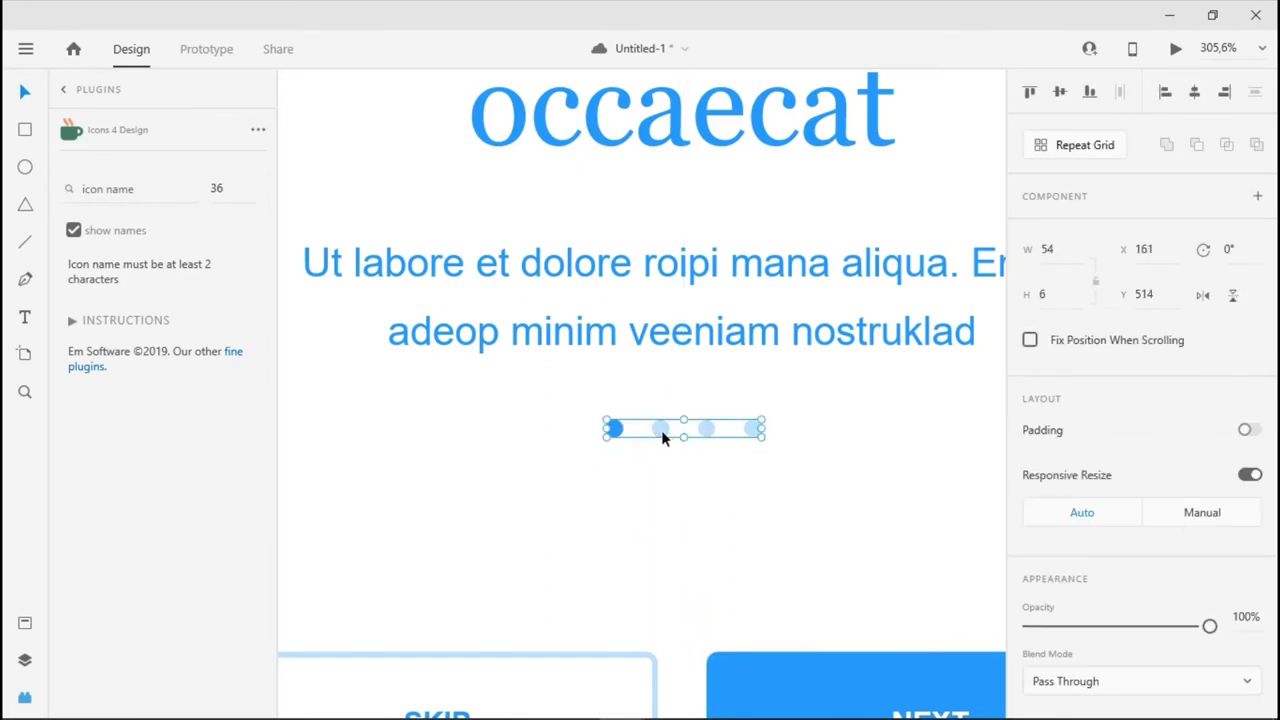
right_click(661, 430)
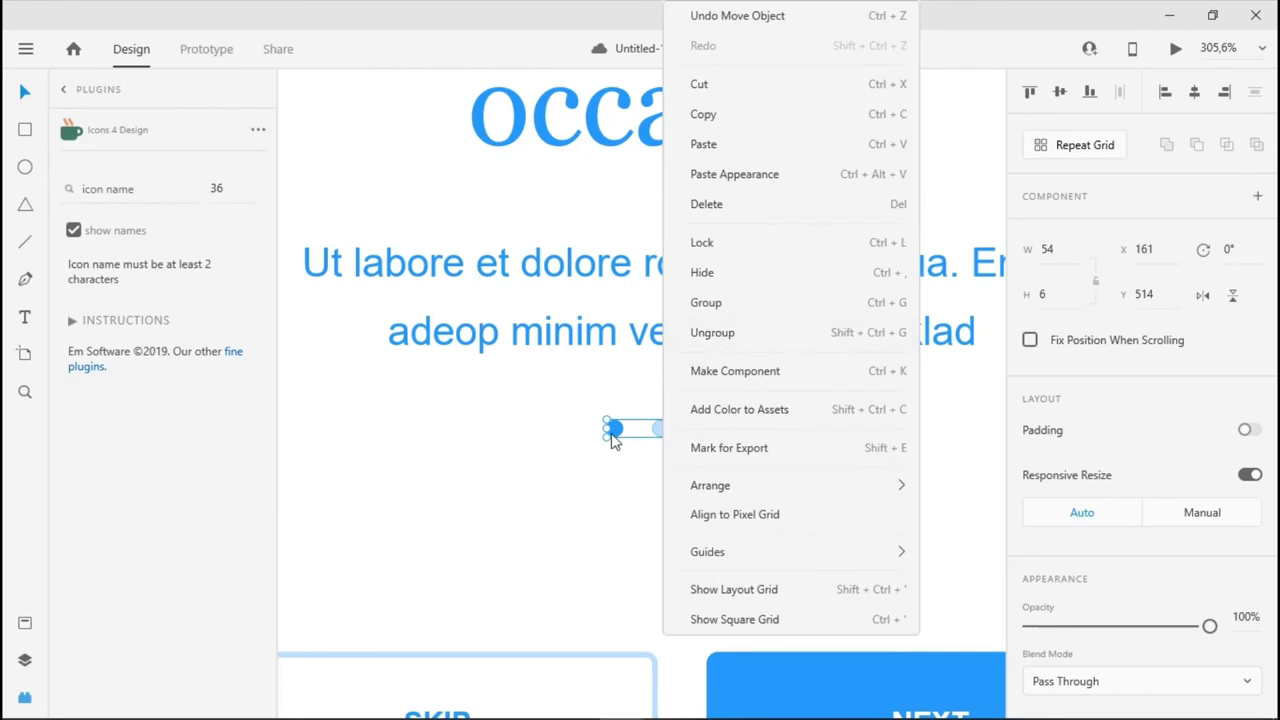
click(622, 427)
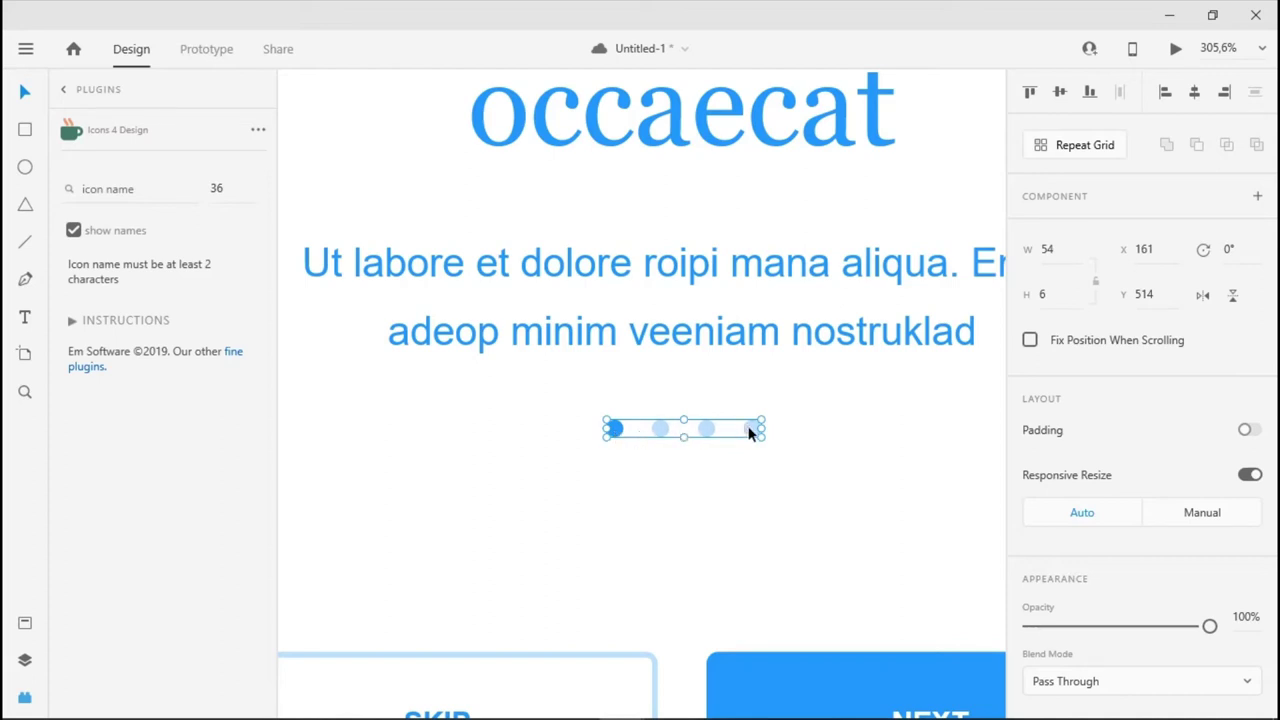
double_click(619, 430)
click(655, 428)
click(704, 430)
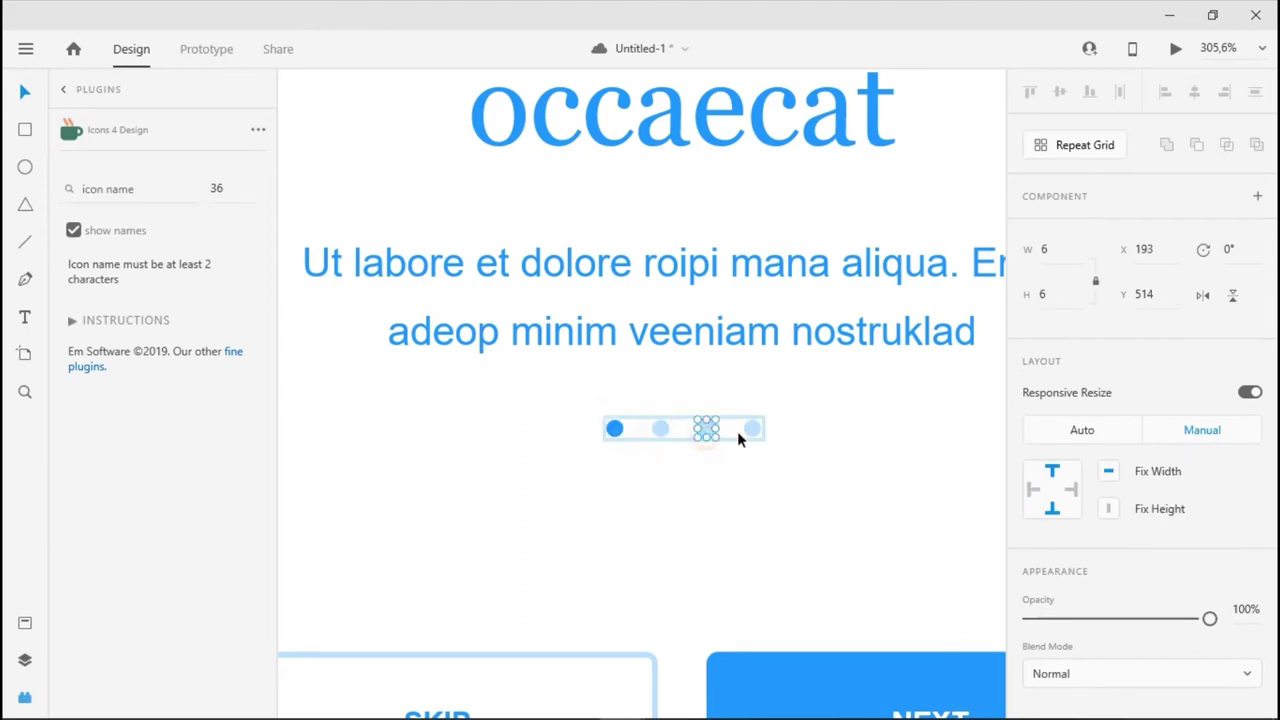
click(751, 430)
key(Delete)
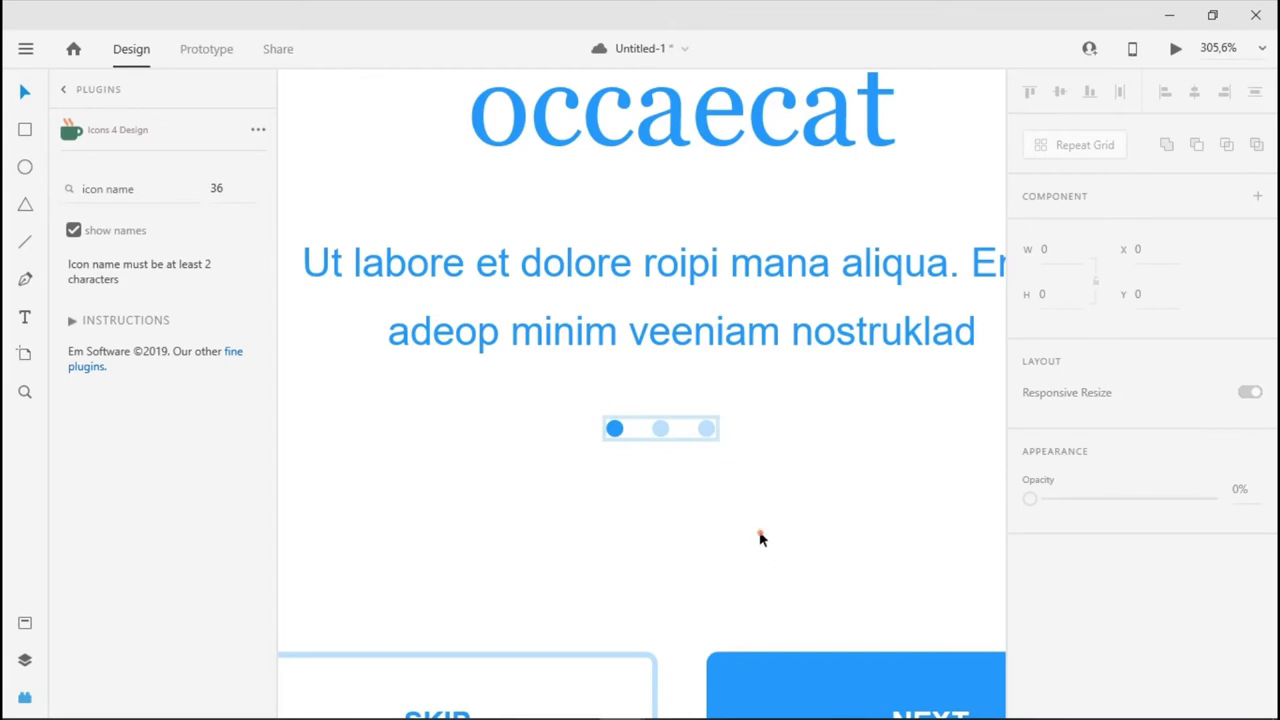
- Move the three-dot group to the horizontal centre of the artboard, at about X 169 and Y 516
click(639, 437)
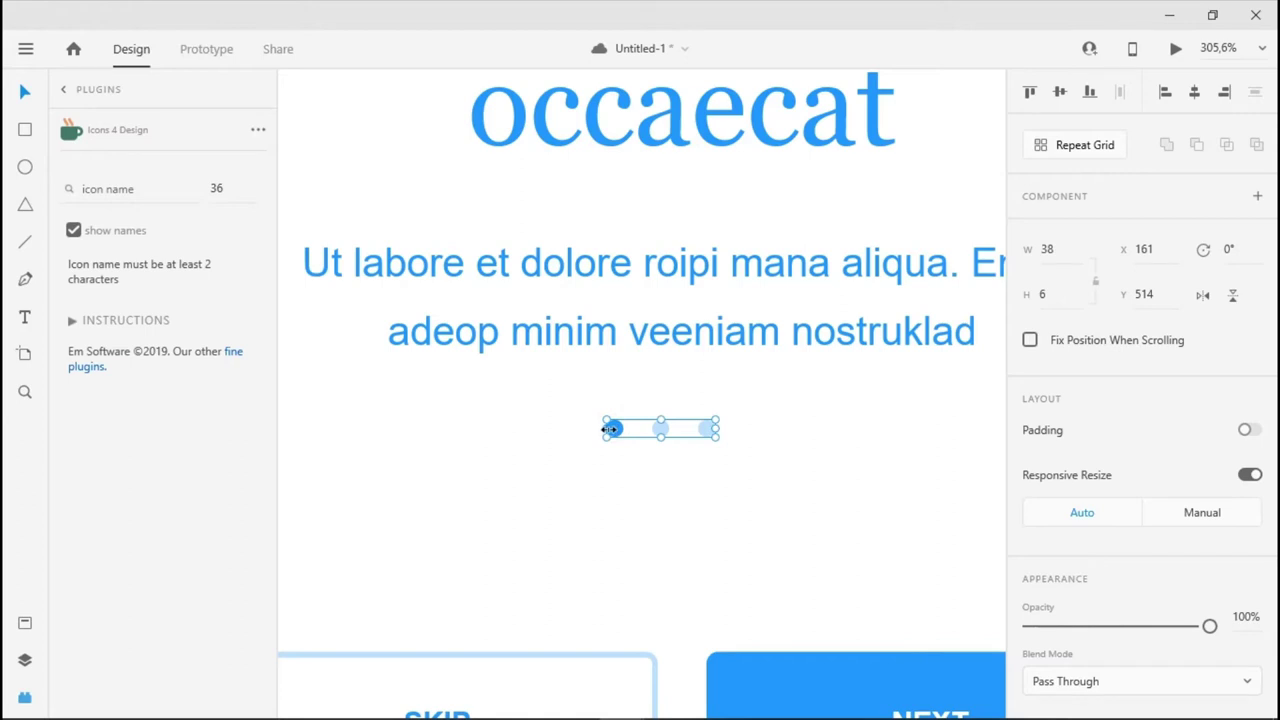
drag(614, 429, 645, 440)
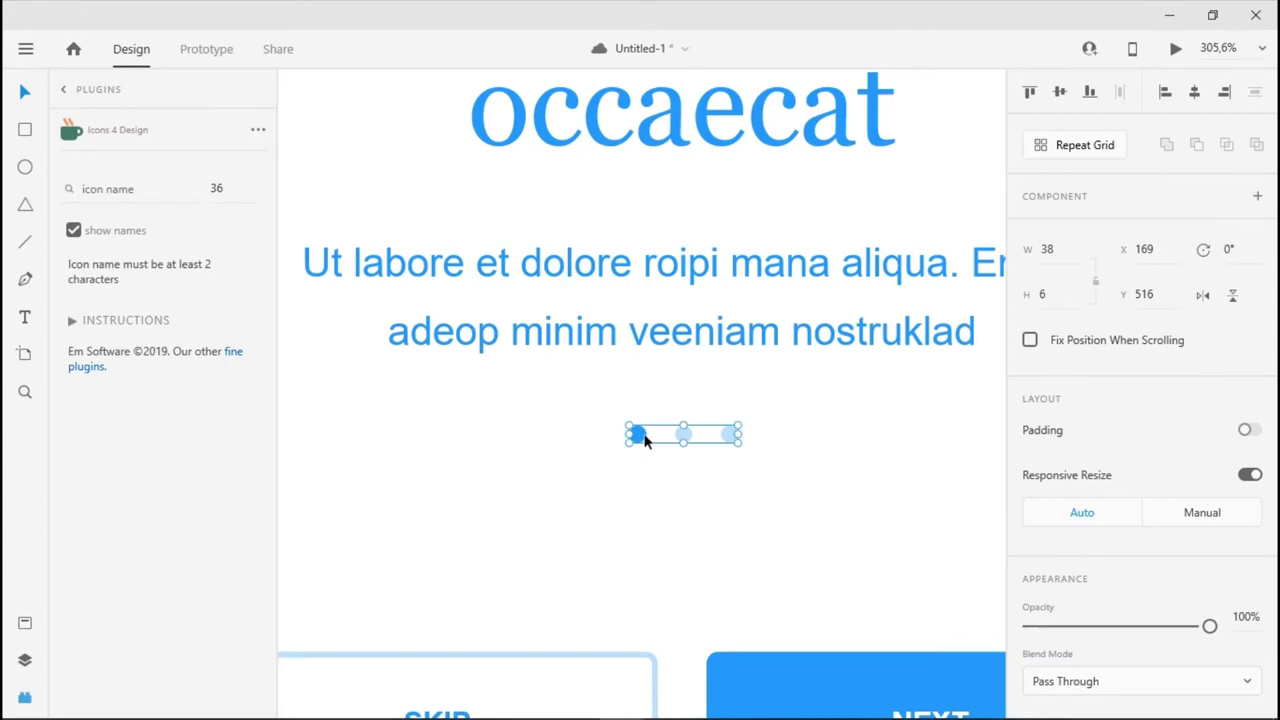
key(ctrl+0)
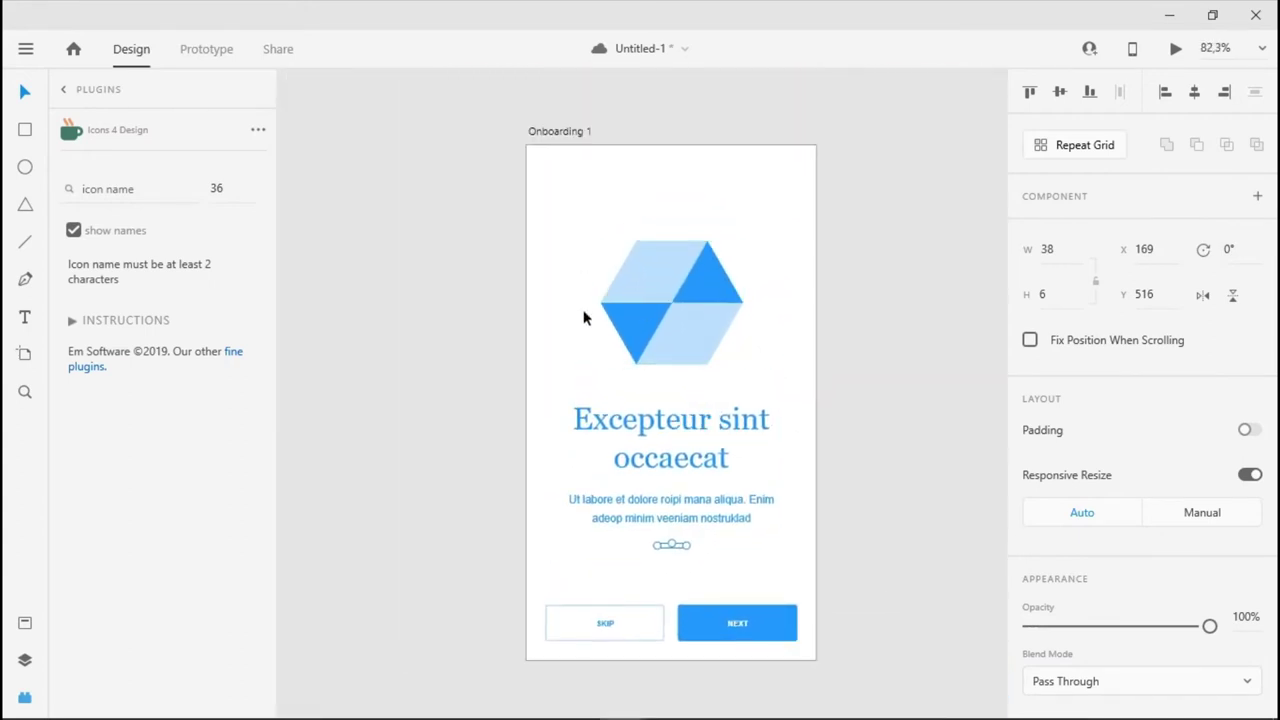
scroll(700, 521, down, 2)
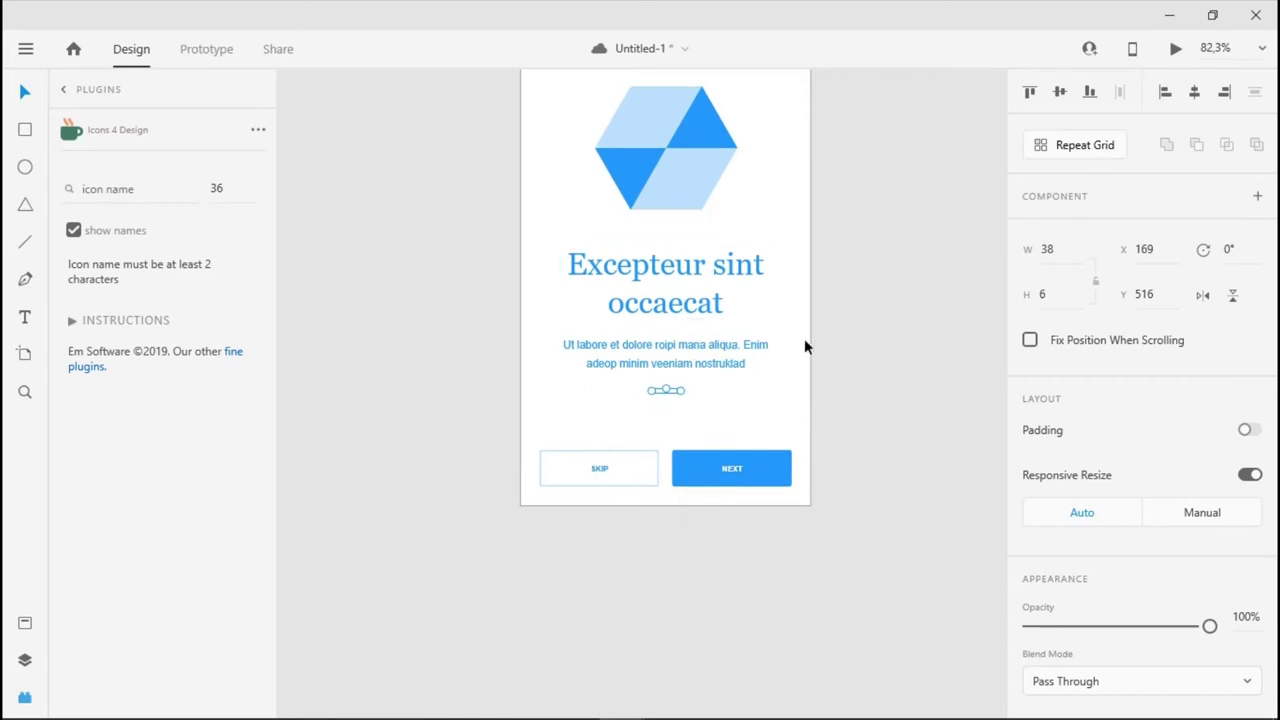
scroll(727, 434, up, 2)
scroll(727, 443, up, 1)
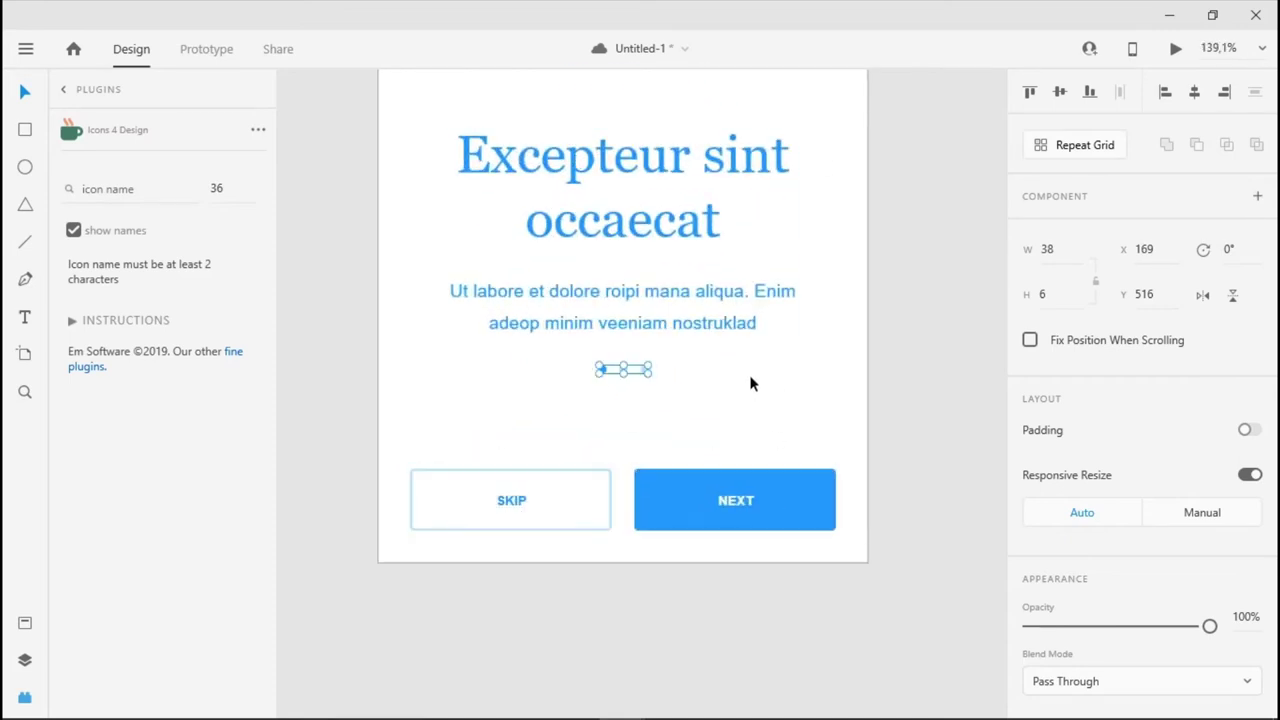
scroll(748, 362, down, 2)
scroll(748, 362, down, 2)
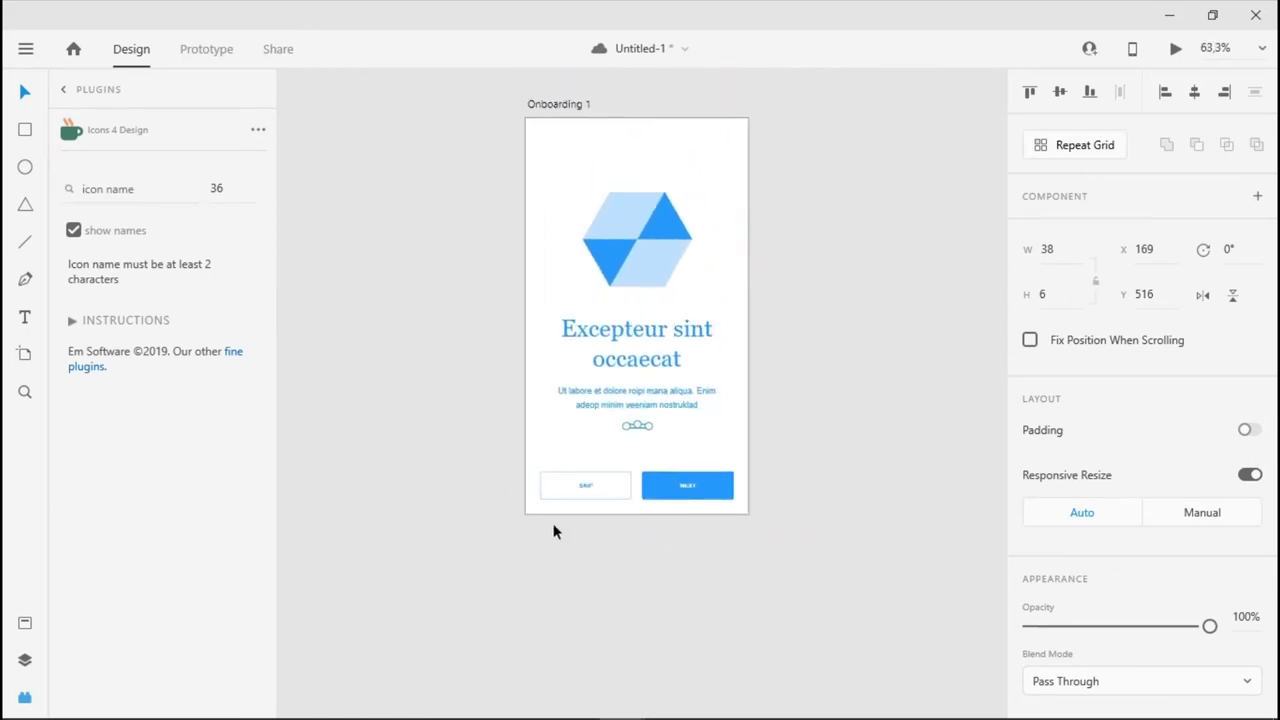
- Unlink the SKIP button component on the Onboarding 1 artboard
click(606, 487)
click(586, 489)
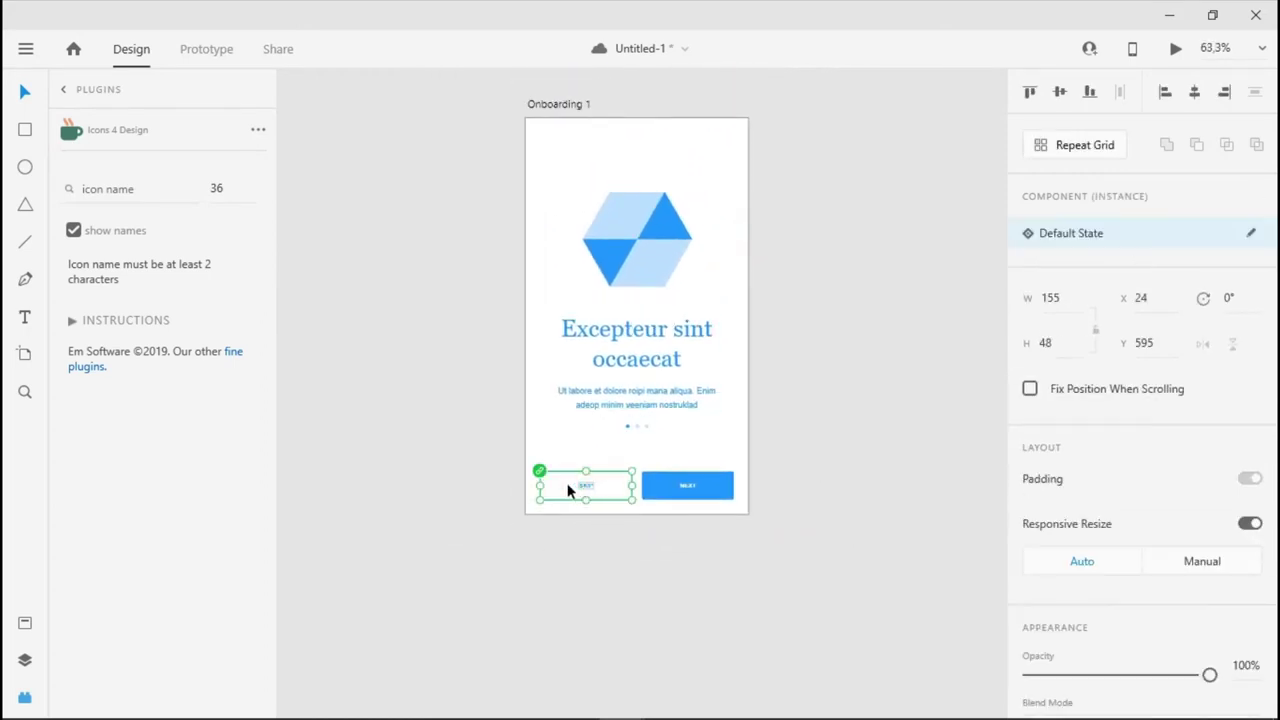
scroll(603, 507, up, 4)
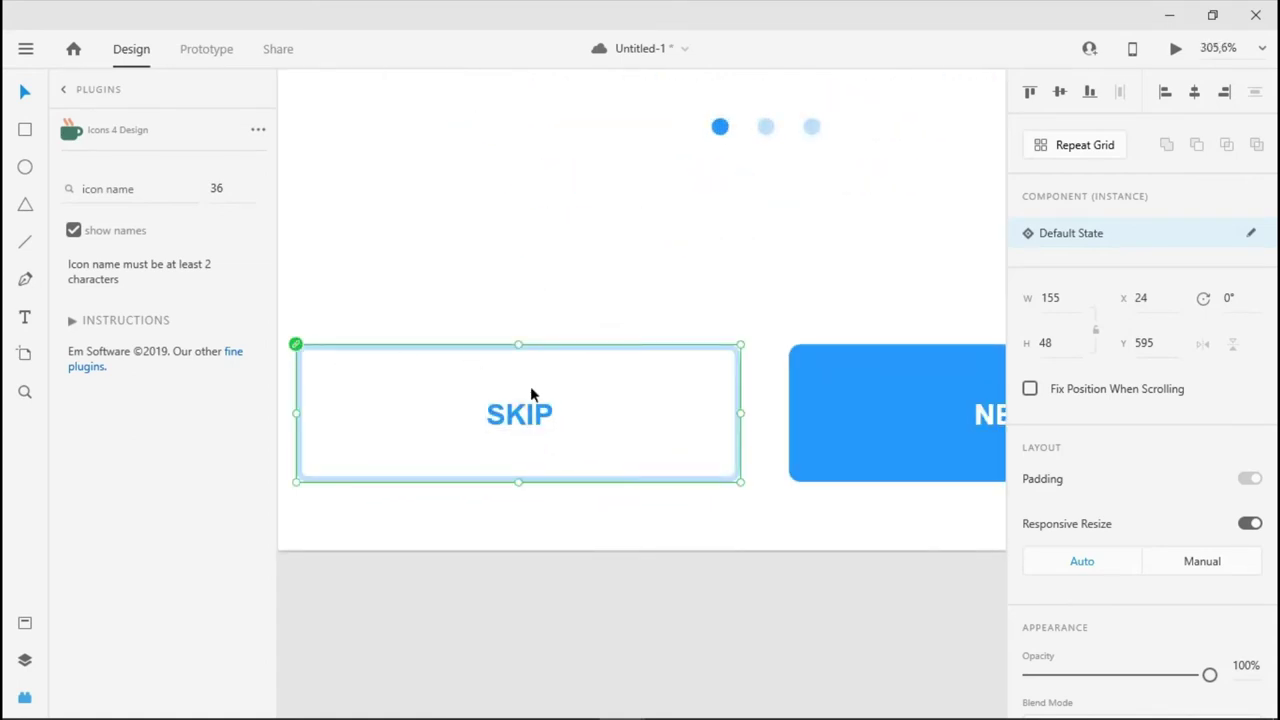
right_click(534, 411)
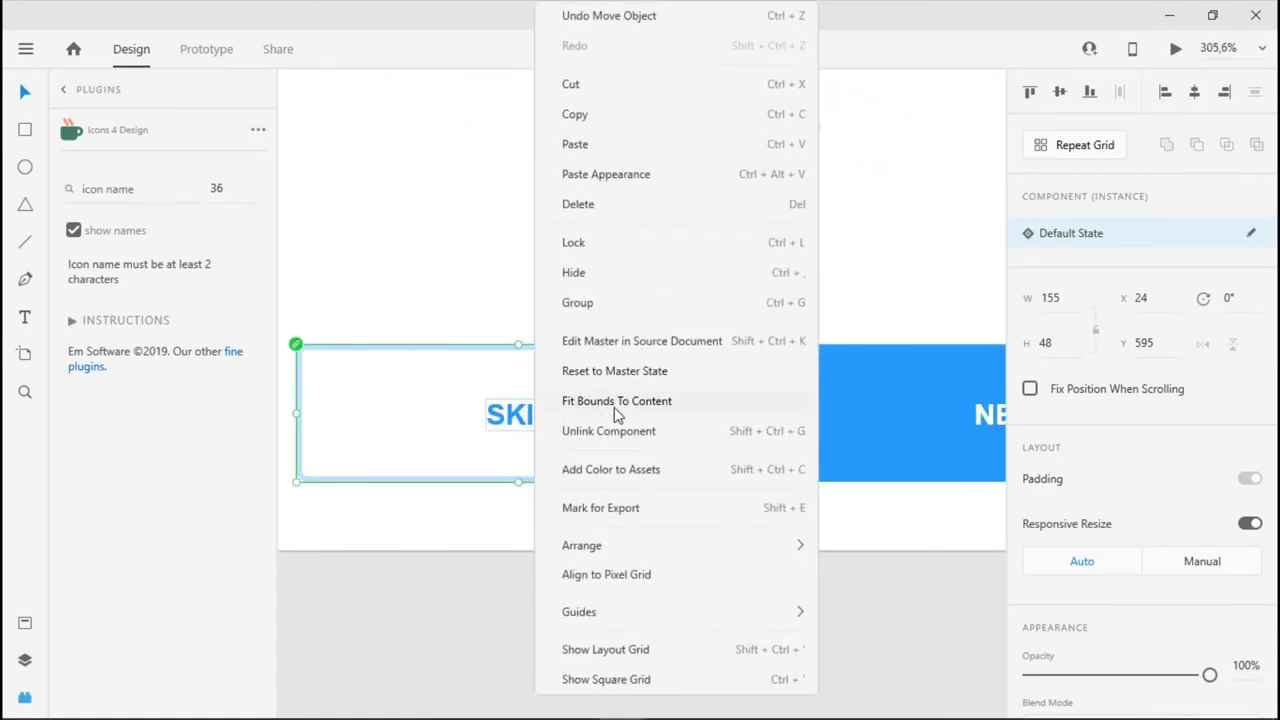
click(614, 407)
click(603, 277)
scroll(617, 283, down, 4)
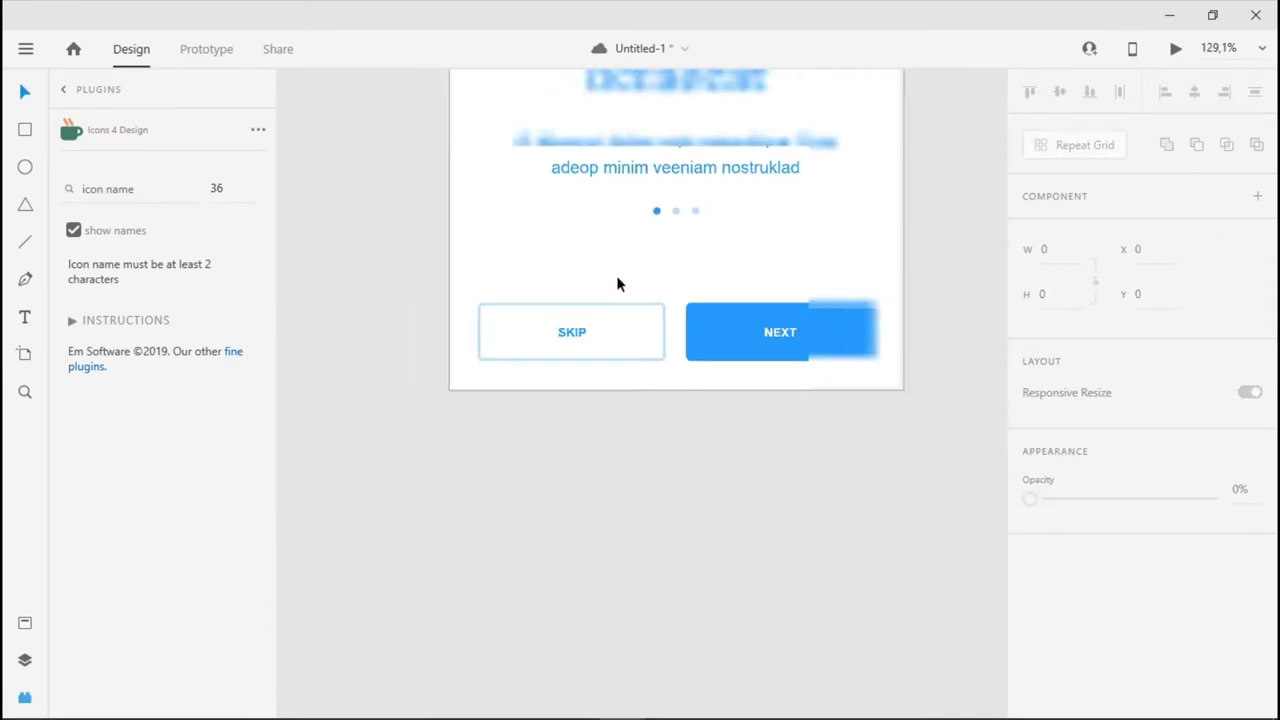
- Unlink the hexagon illustration component above the heading on the Onboarding 1 artboard
click(654, 216)
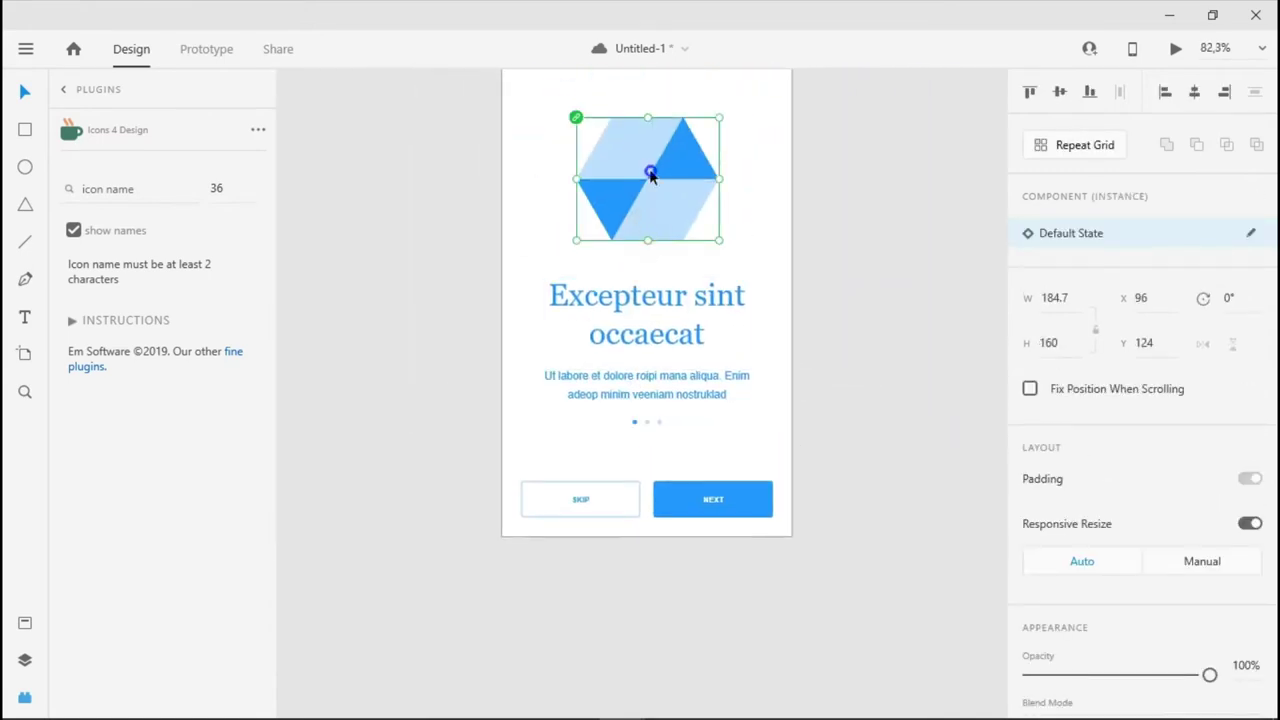
right_click(649, 171)
click(695, 370)
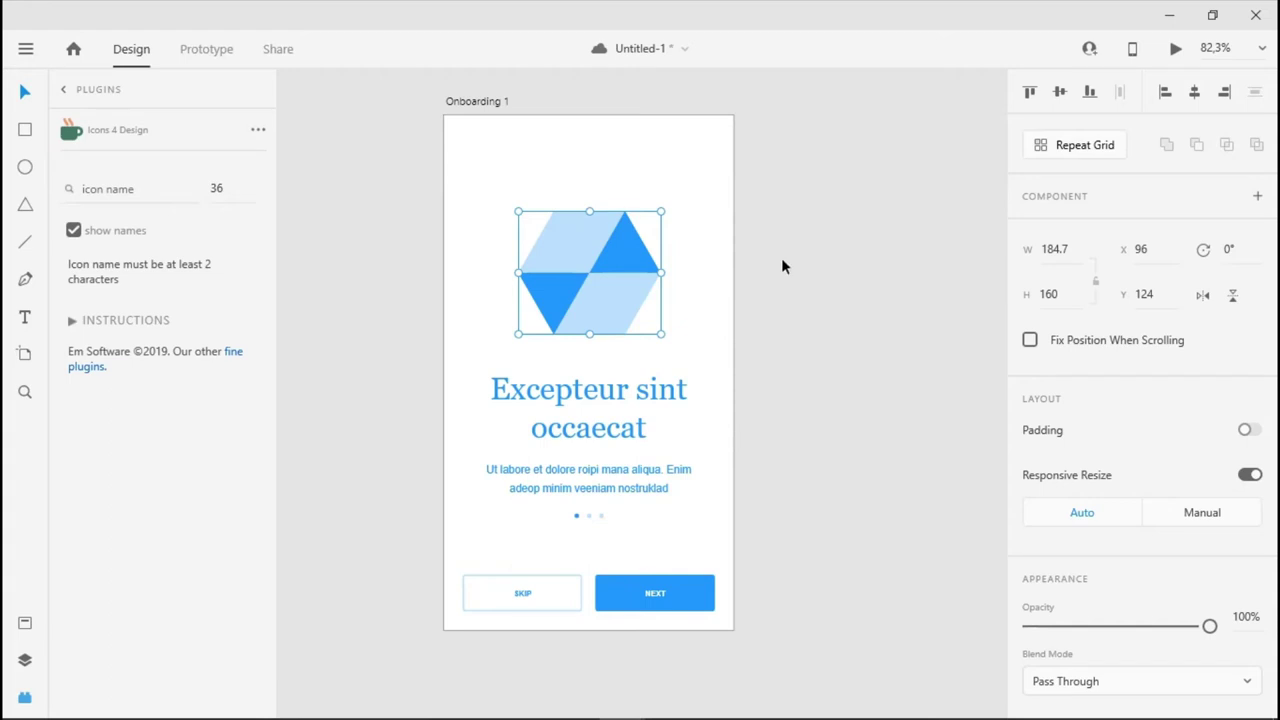
- Duplicate the Onboarding 1 artboard beside the original, at X 406 and Y 0
click(480, 104)
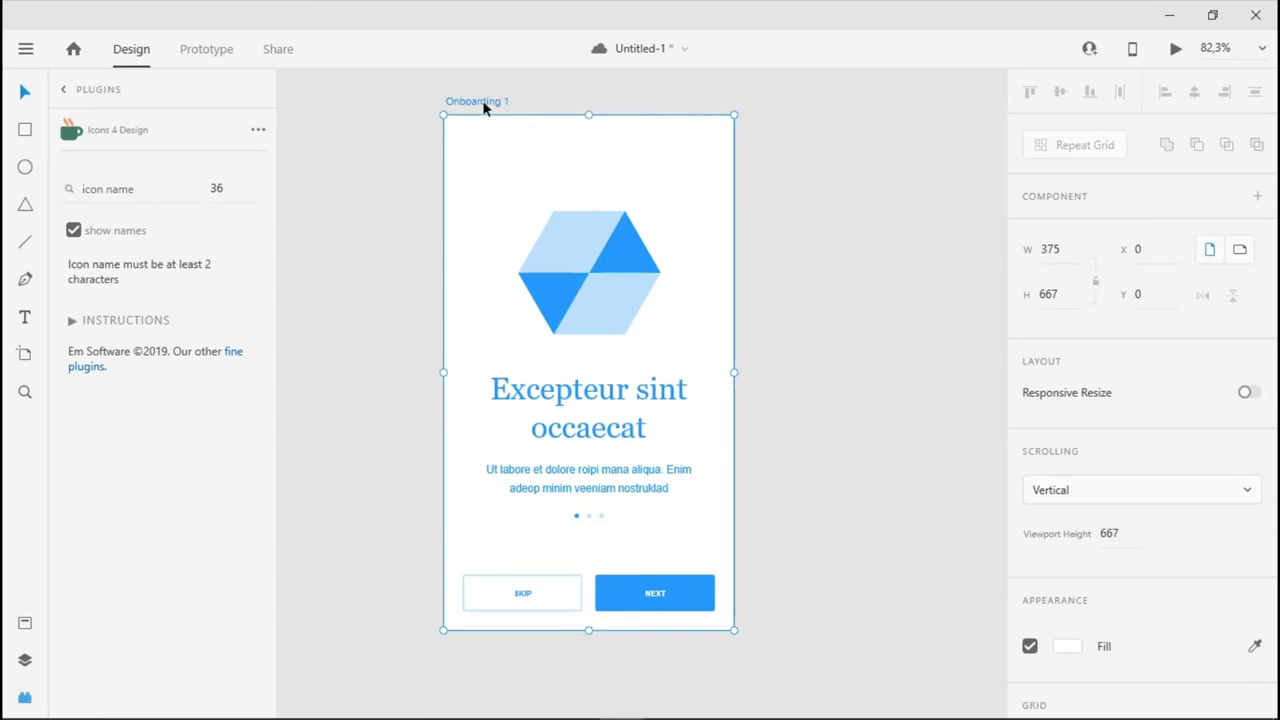
drag(482, 100, 796, 110)
drag(808, 251, 741, 239)
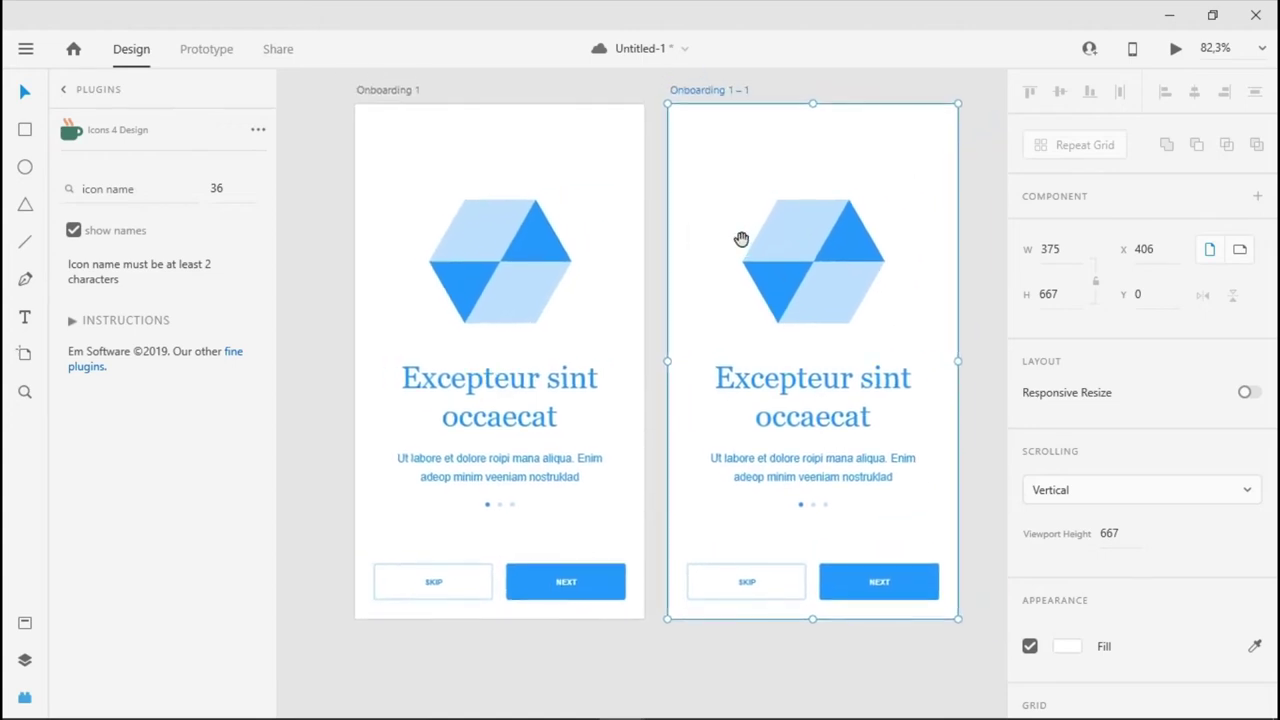
- Rename the duplicated artboard as Onboarding 2
double_click(730, 91)
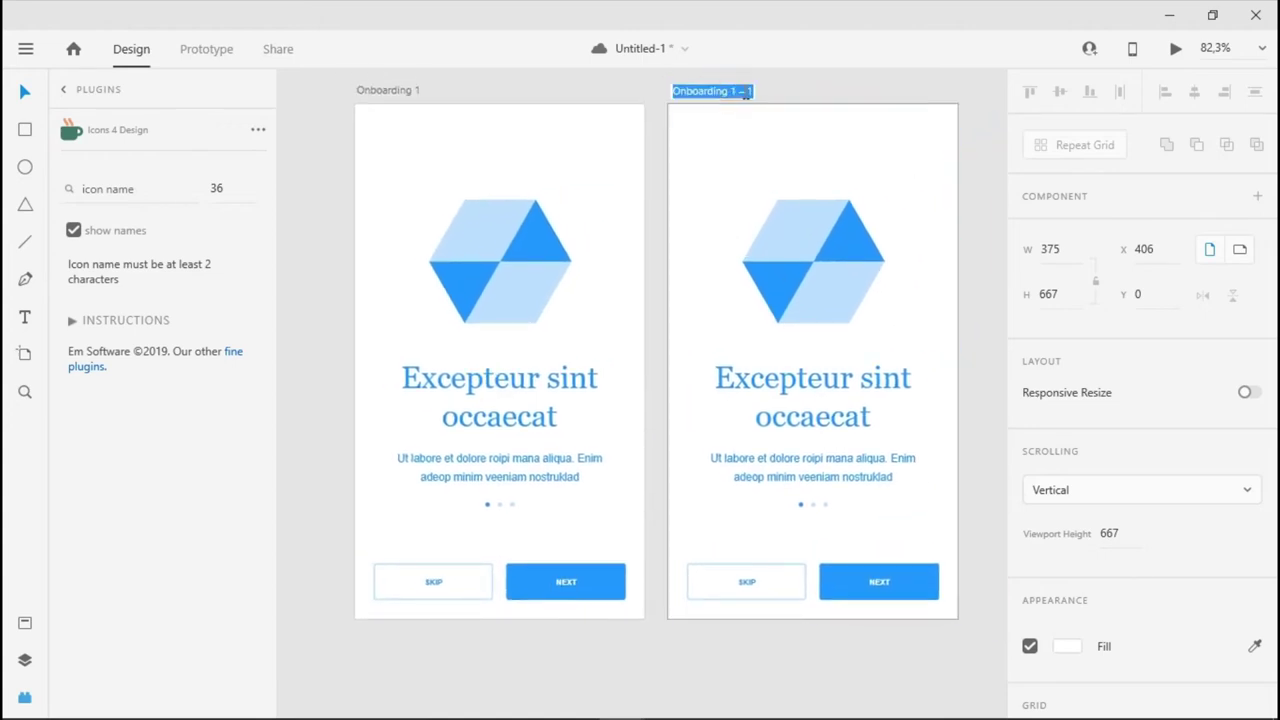
click(745, 92)
key(BackSpace)
key(BackSpace)
key(BackSpace)
key(BackSpace)
key(BackSpace)
text(2)
key(Return)
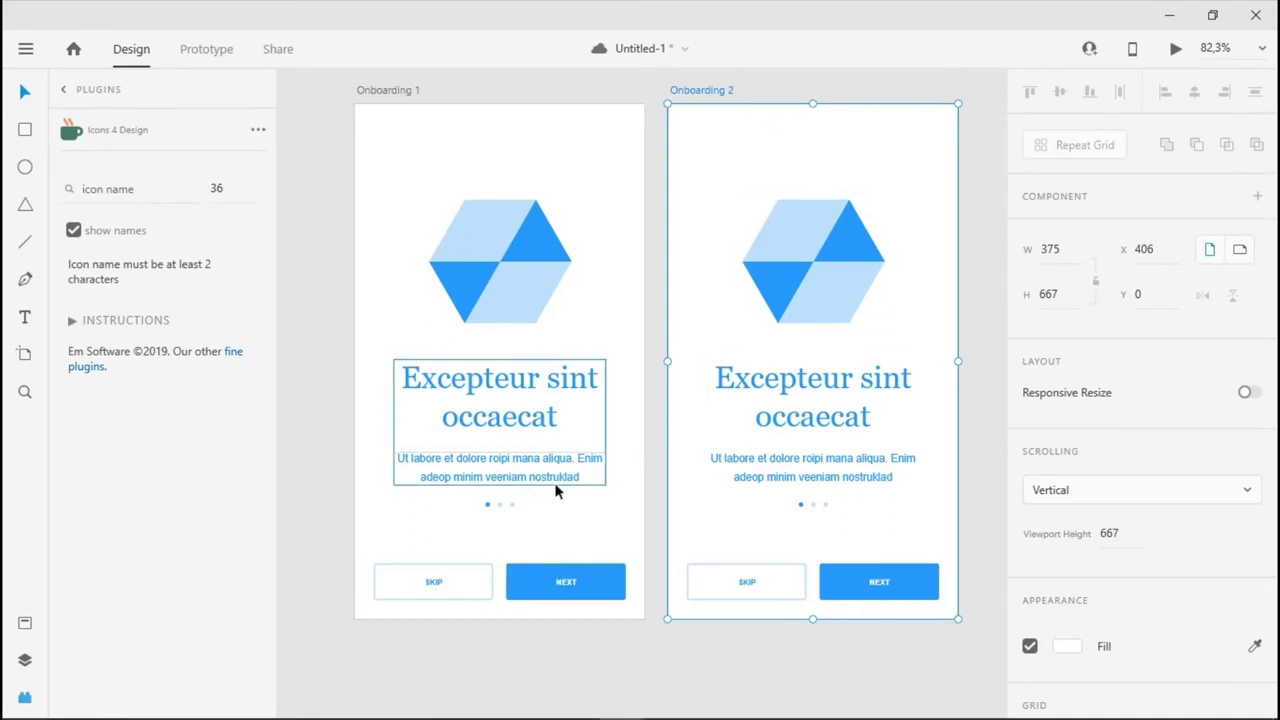
key(Escape)
- Set the fill of the middle page dot on Onboarding 2 to #2699FB, sampled from the first dot
click(811, 507)
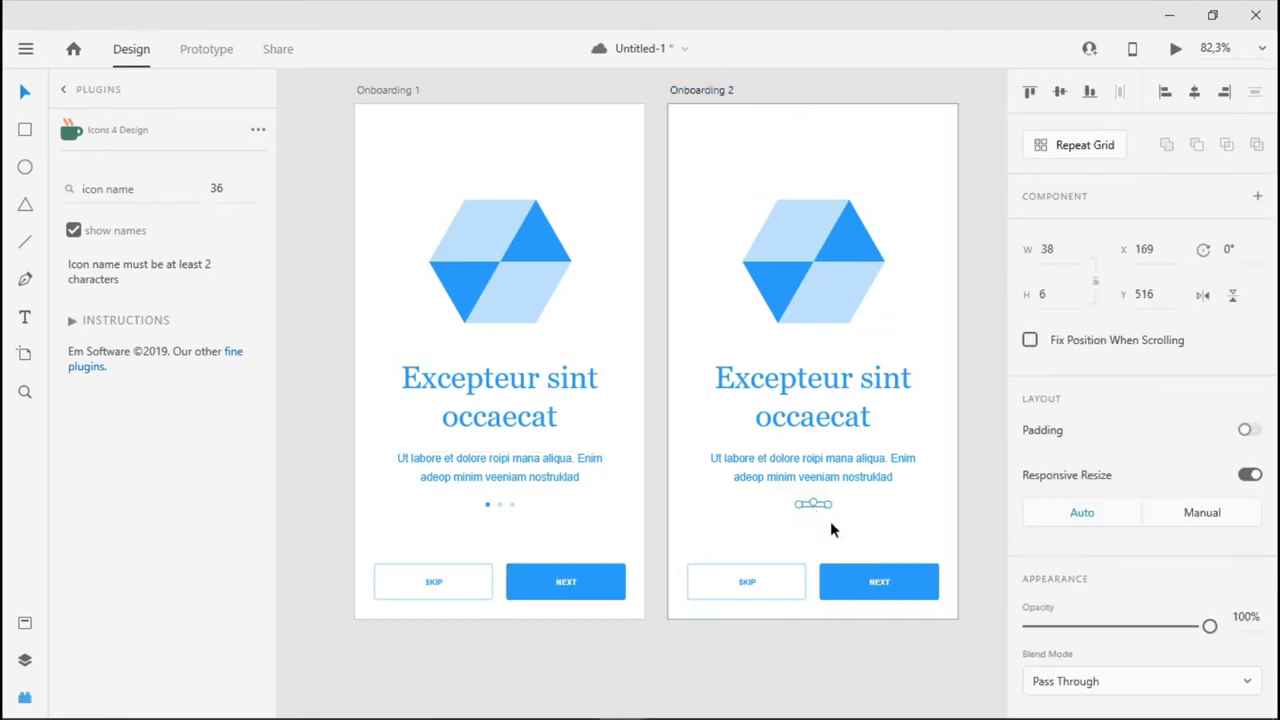
click(766, 523)
scroll(829, 522, up, 2)
scroll(829, 522, up, 5)
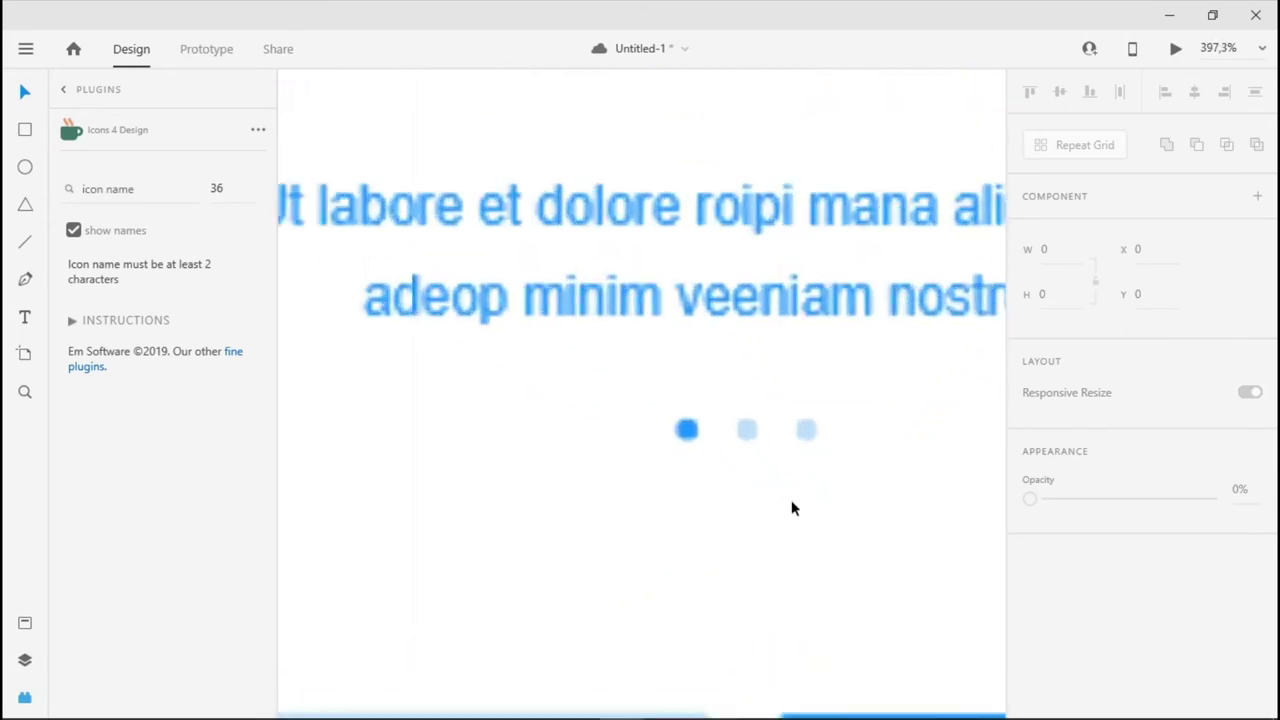
double_click(747, 432)
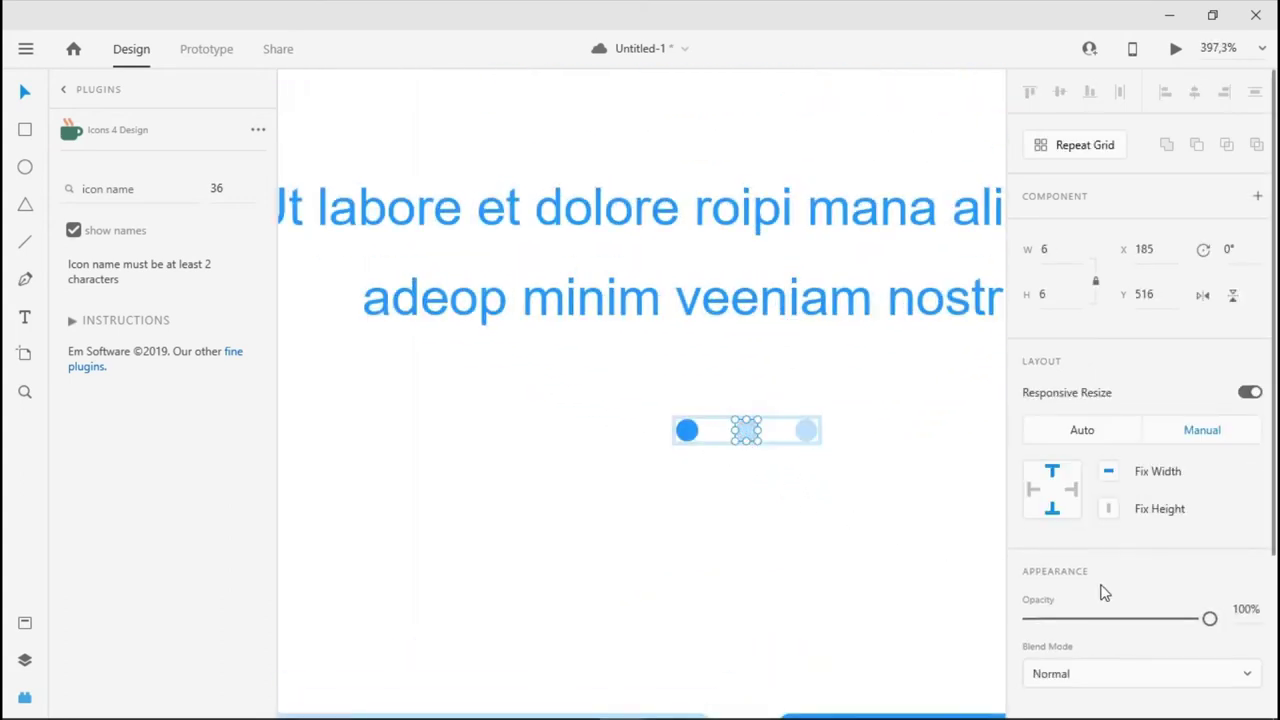
scroll(1103, 591, down, 3)
click(771, 450)
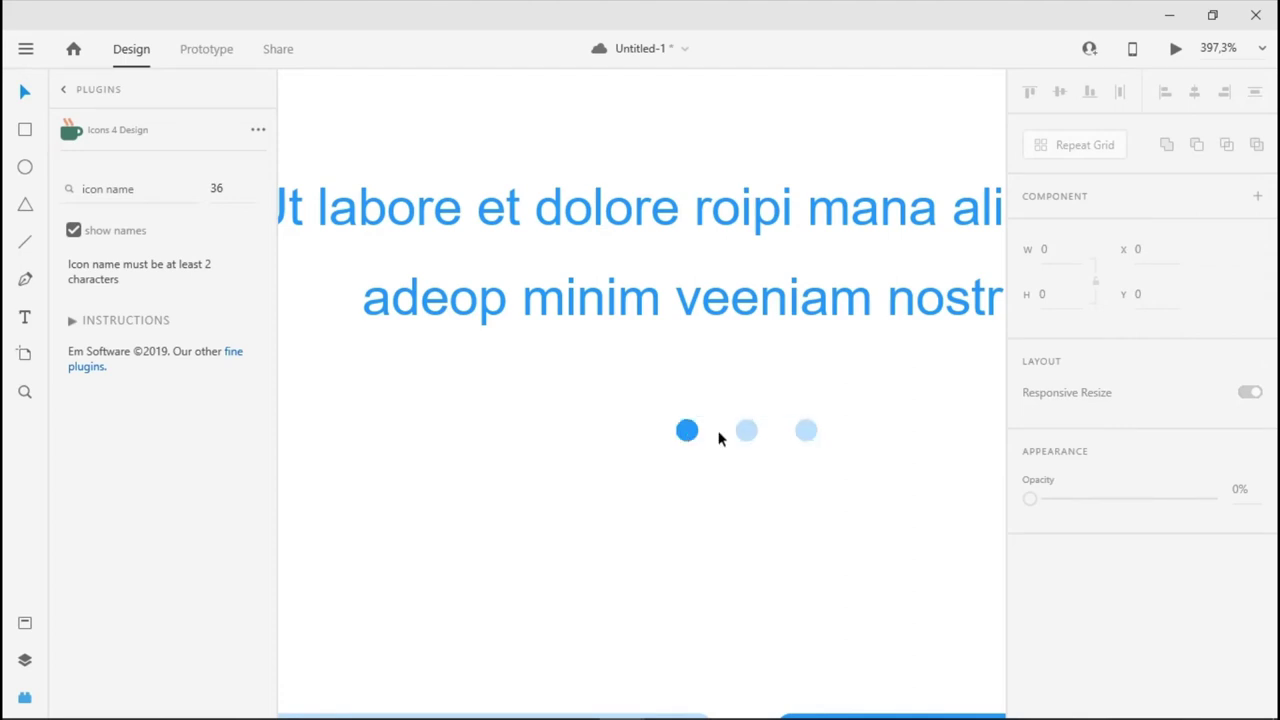
double_click(750, 434)
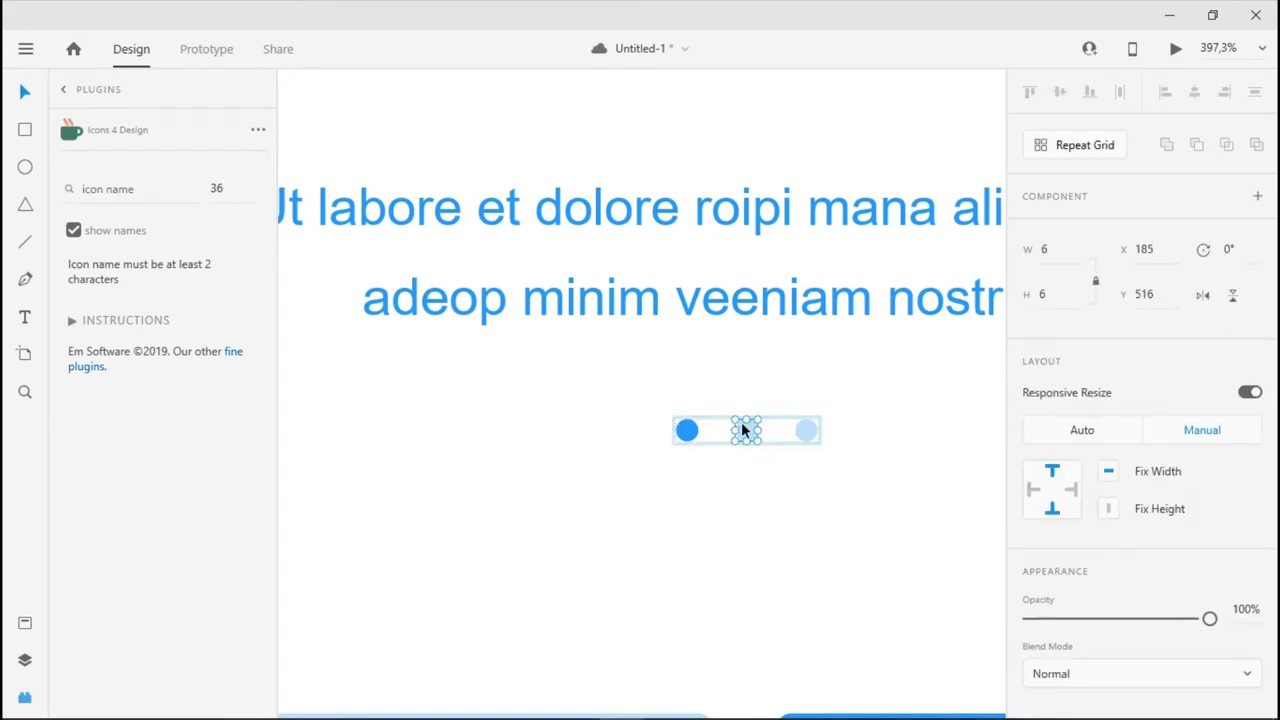
scroll(1188, 588, down, 3)
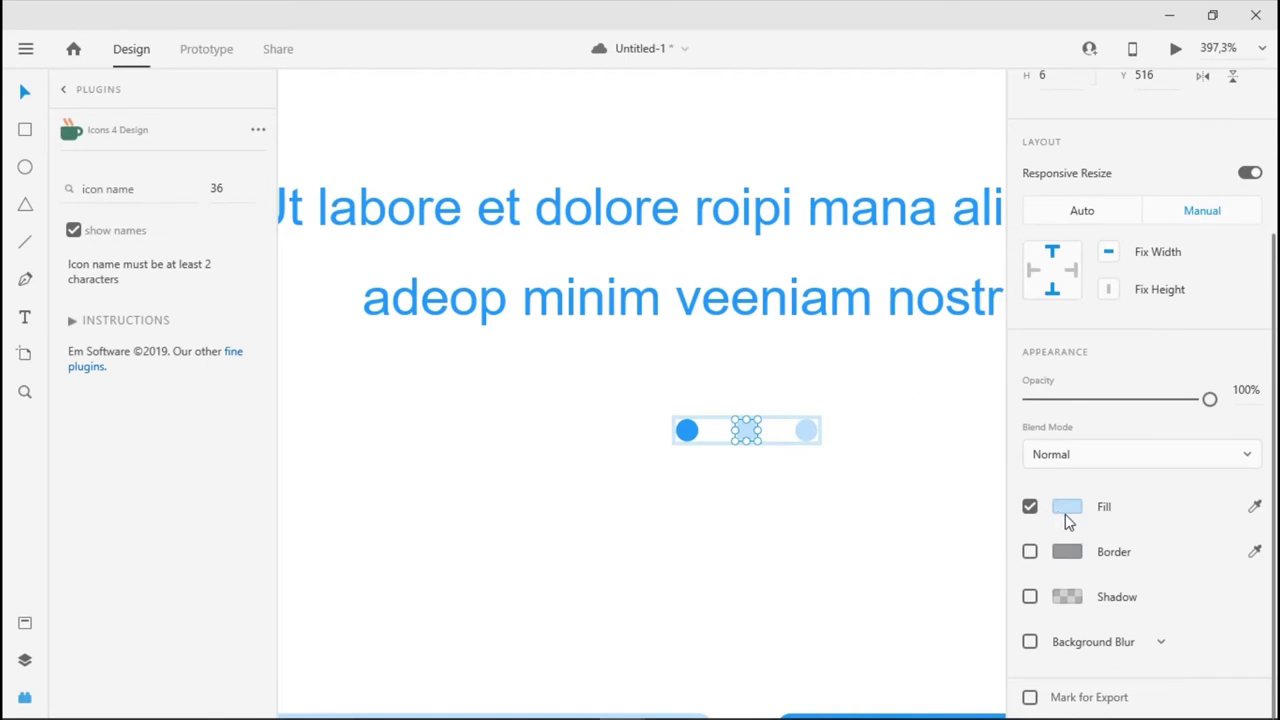
click(1065, 508)
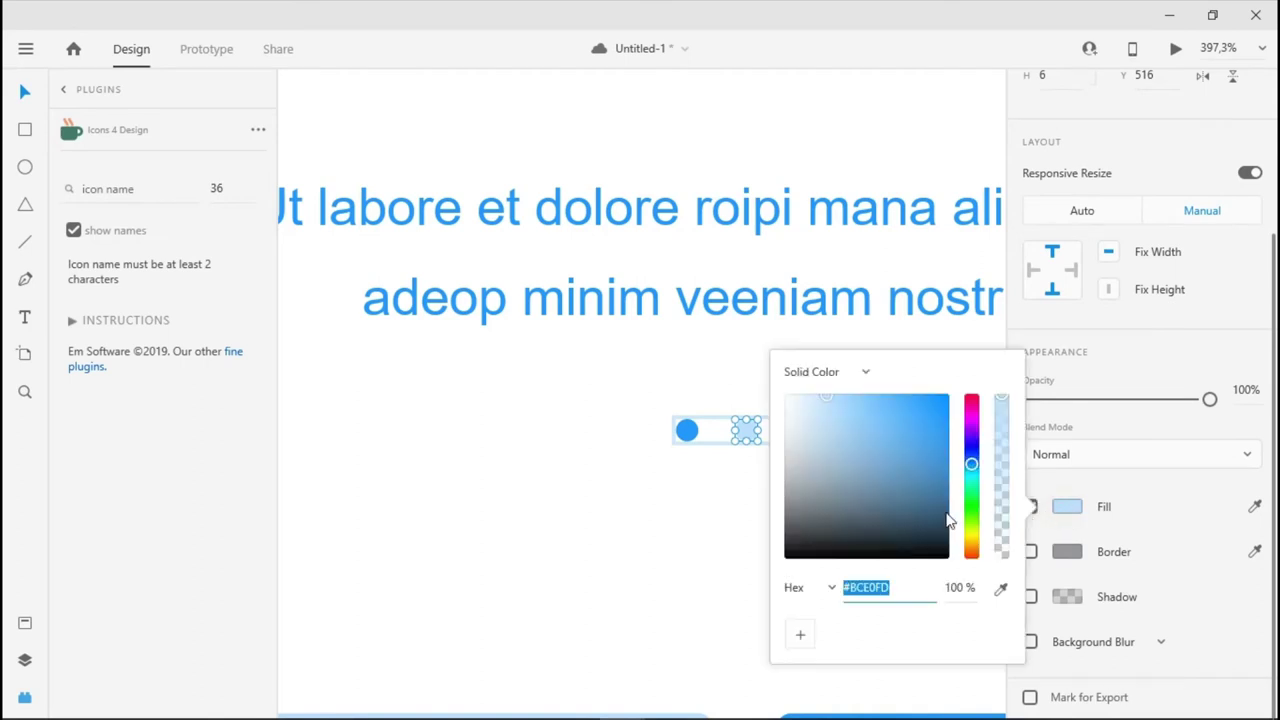
click(1000, 588)
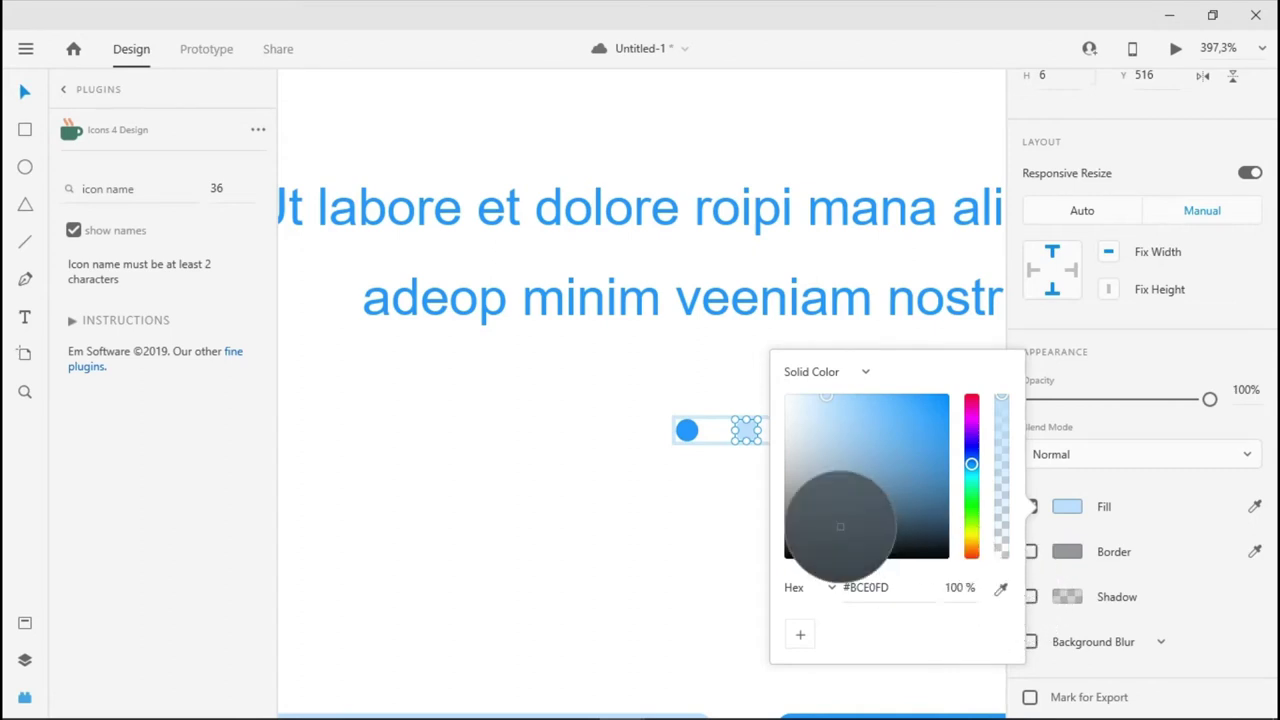
click(1001, 590)
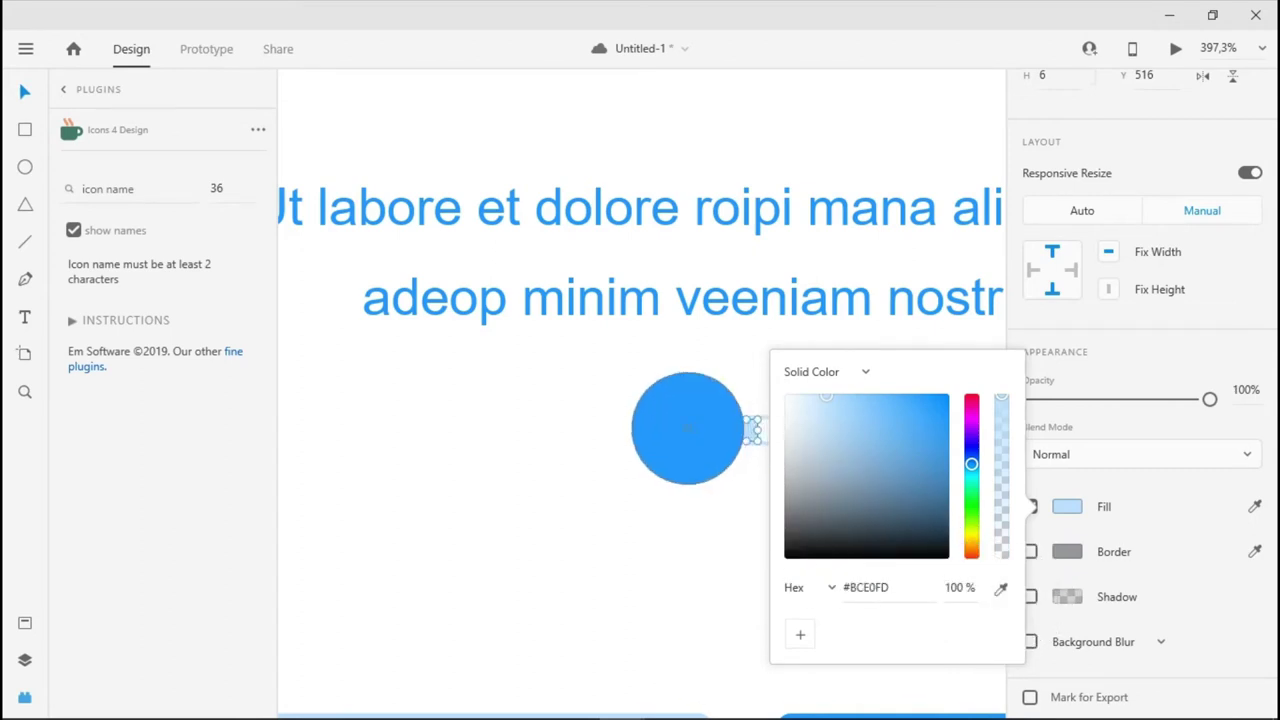
click(687, 428)
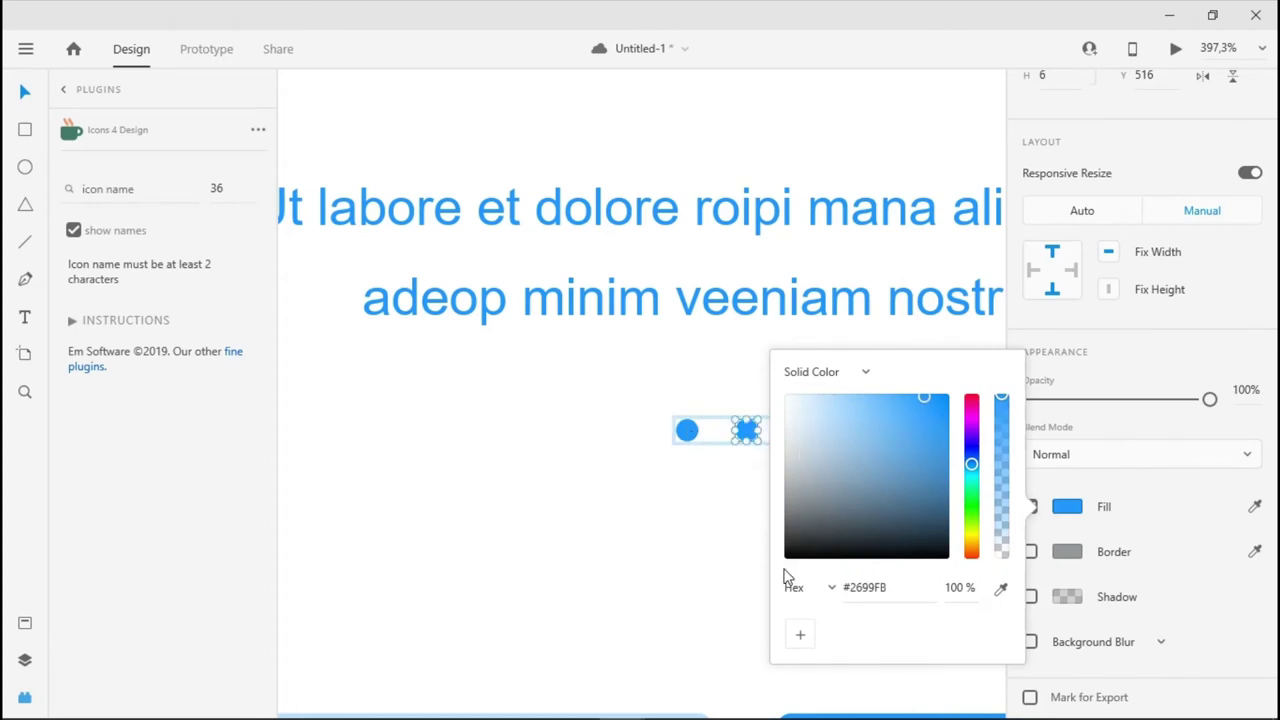
- Save the middle dot's #2699FB fill as a colour swatch
click(797, 636)
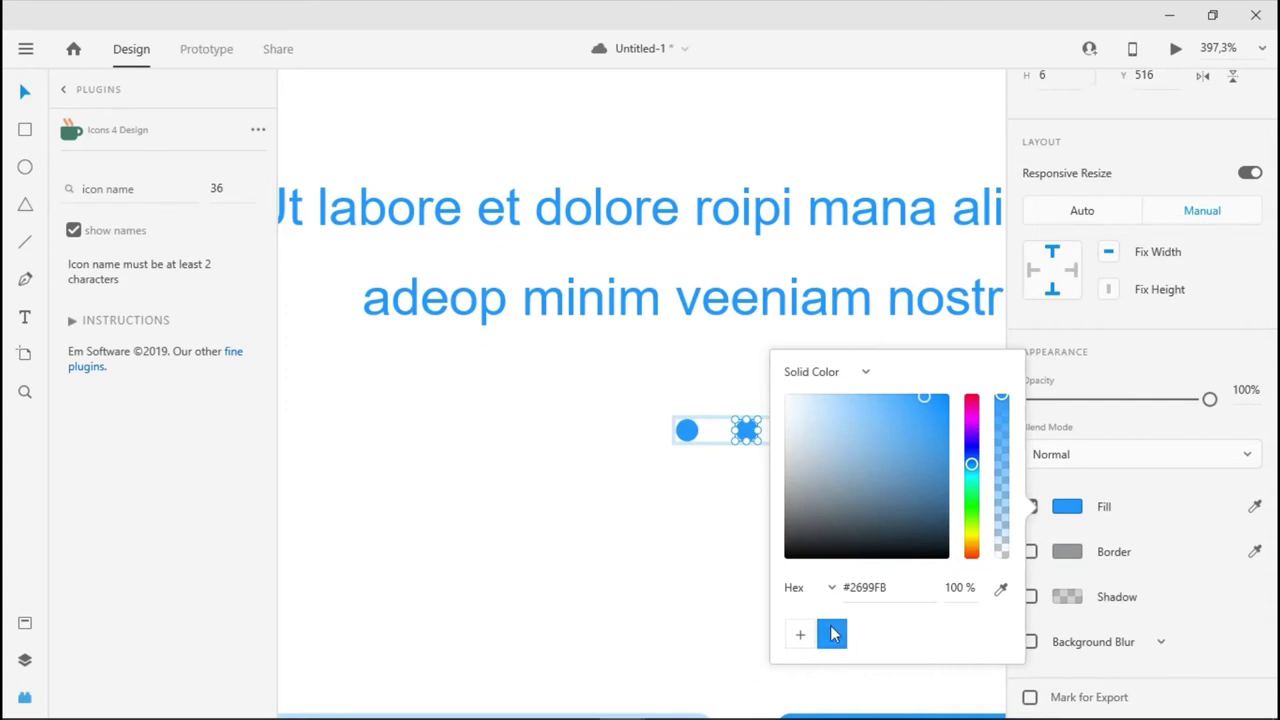
click(1120, 498)
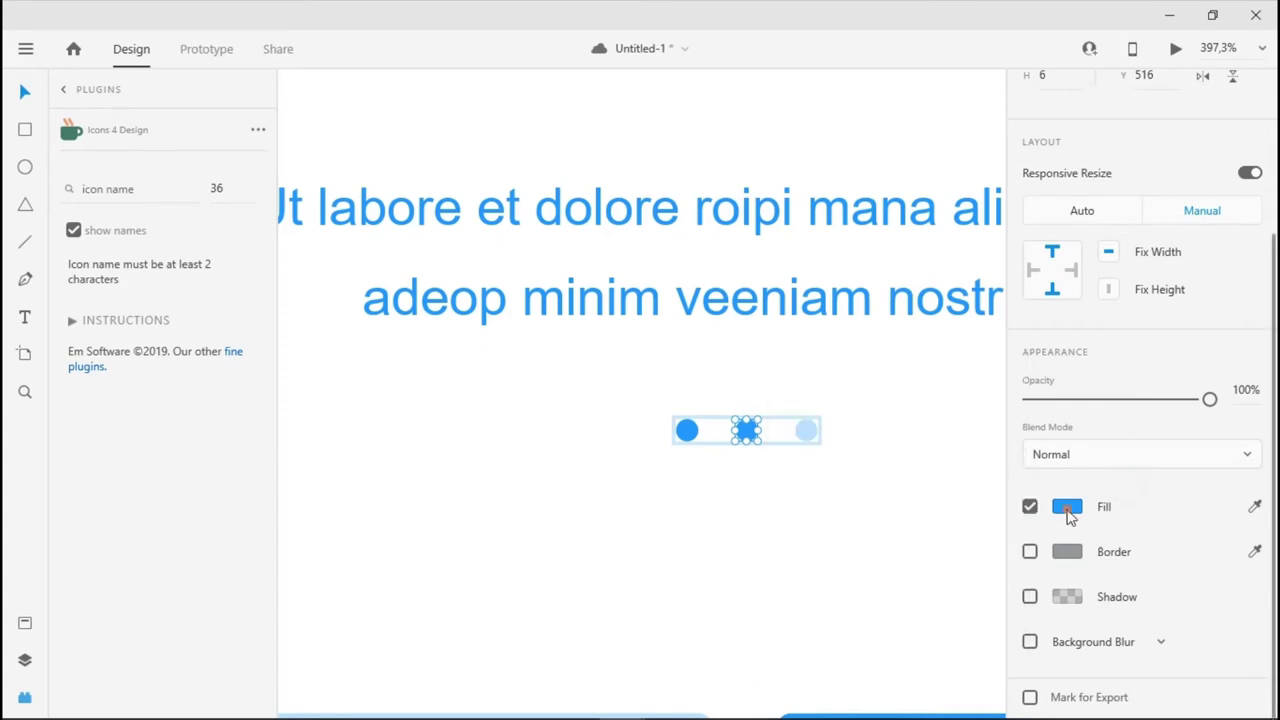
click(1066, 508)
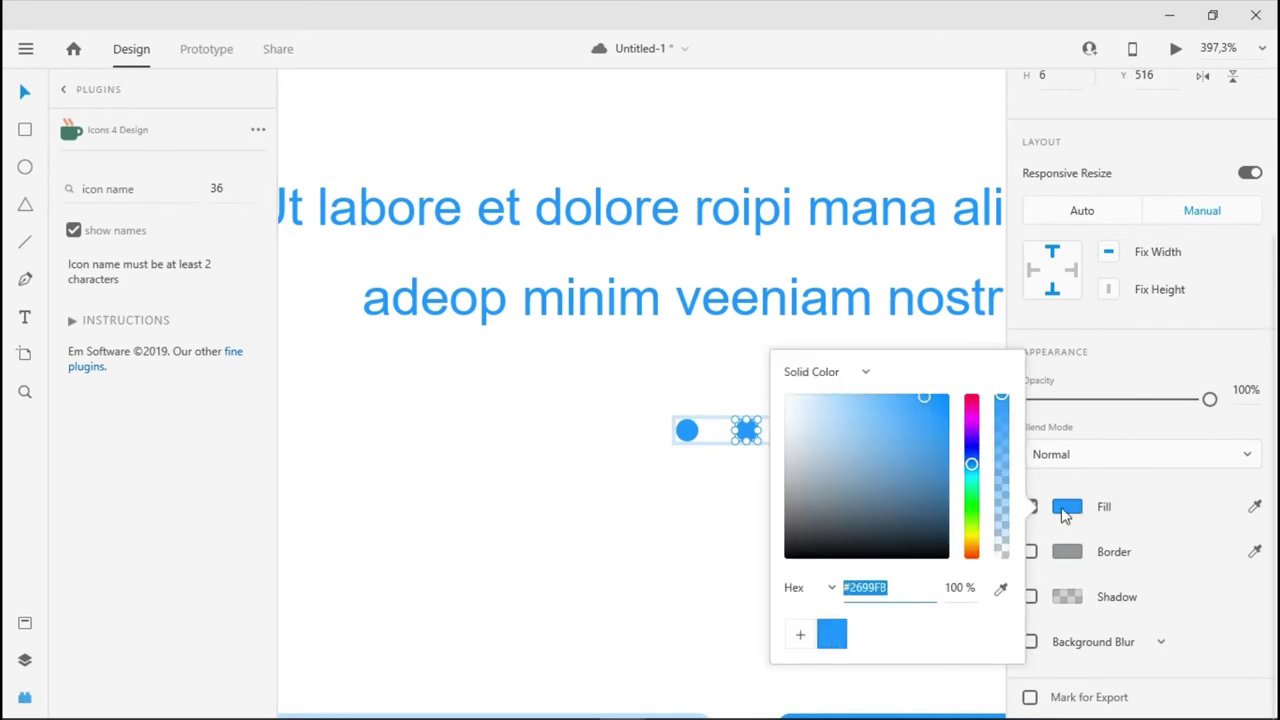
click(1065, 510)
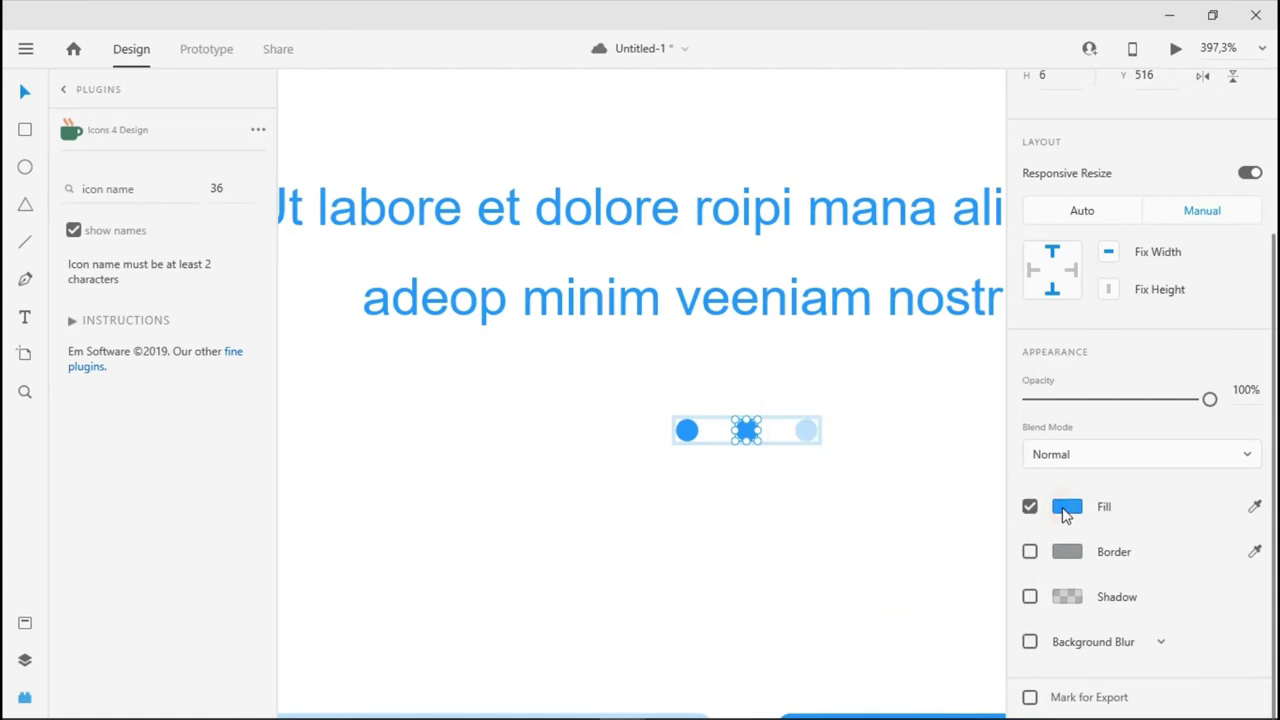
- Set the first page dot's fill on Onboarding 2 to #BCE0FD, sampled from the third dot, and save that colour as a swatch
click(687, 432)
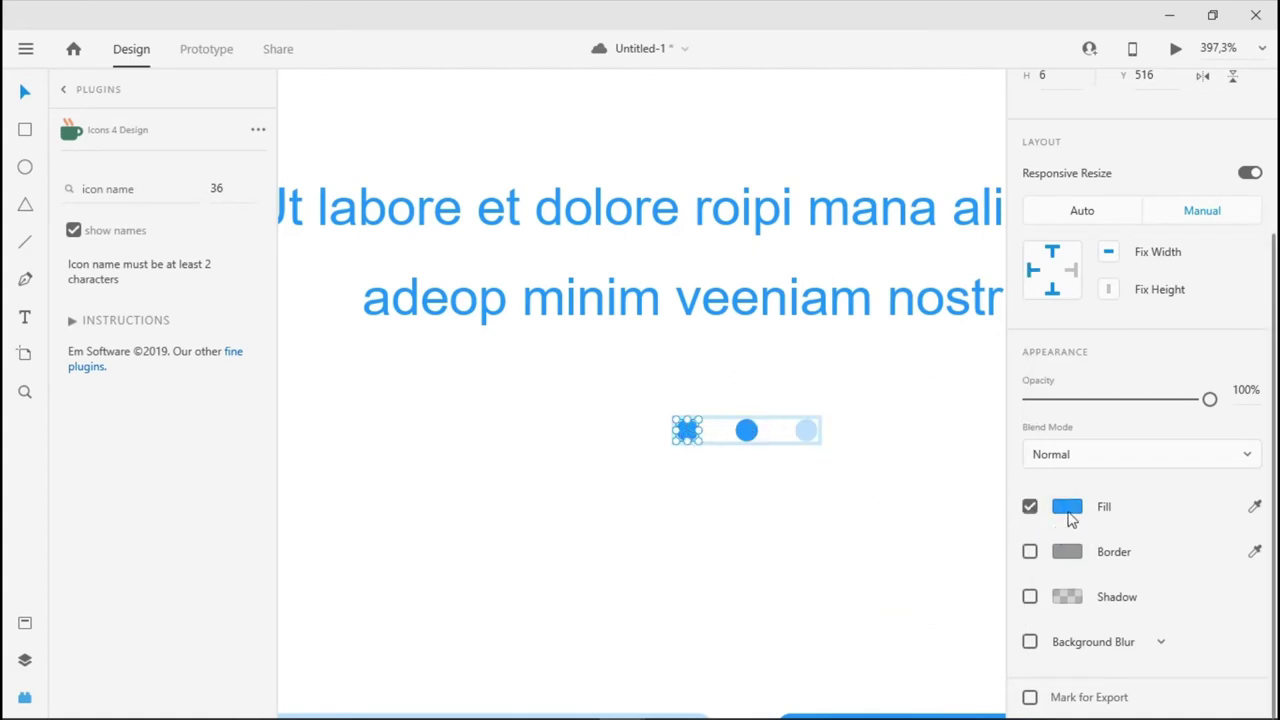
click(1068, 510)
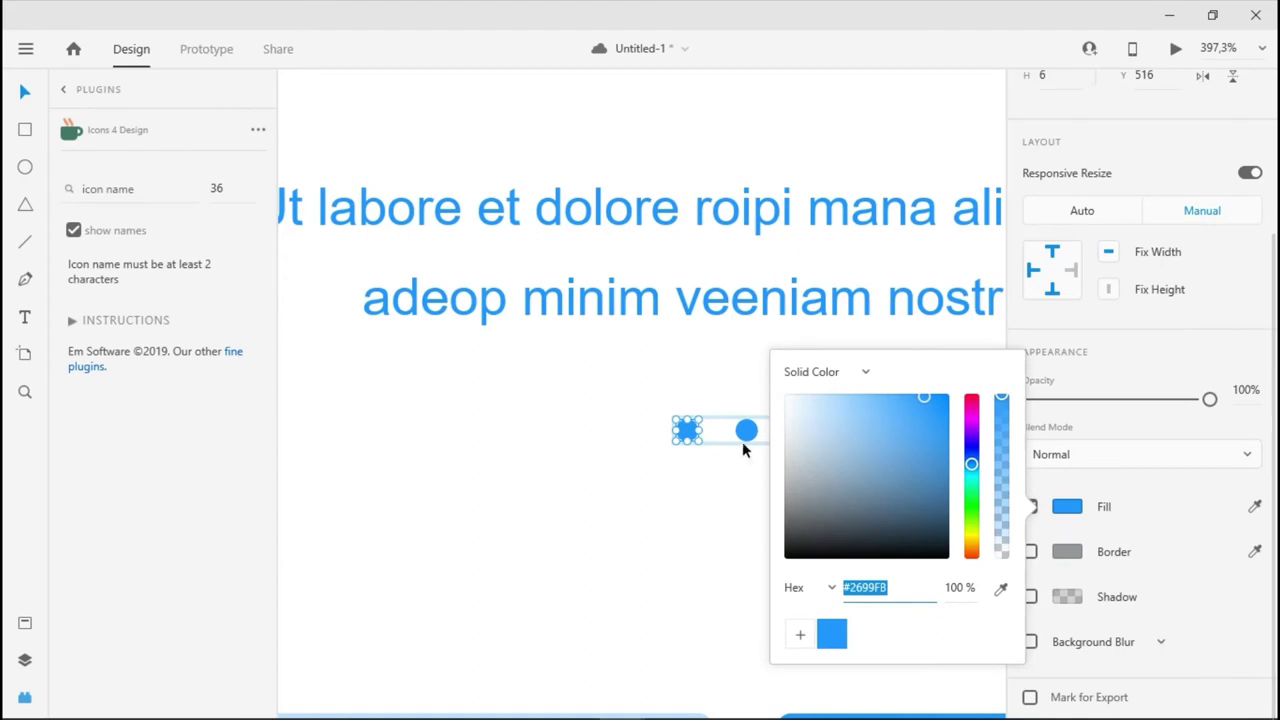
click(645, 395)
scroll(775, 425, right, 5)
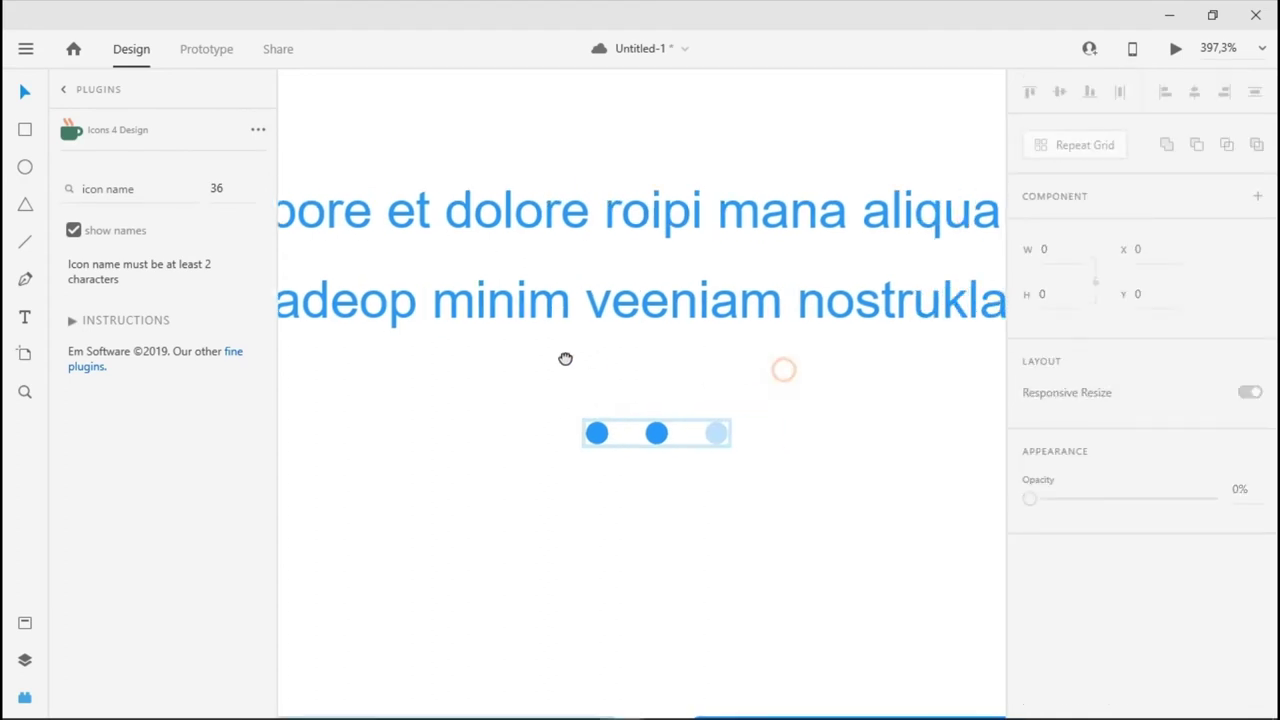
click(436, 411)
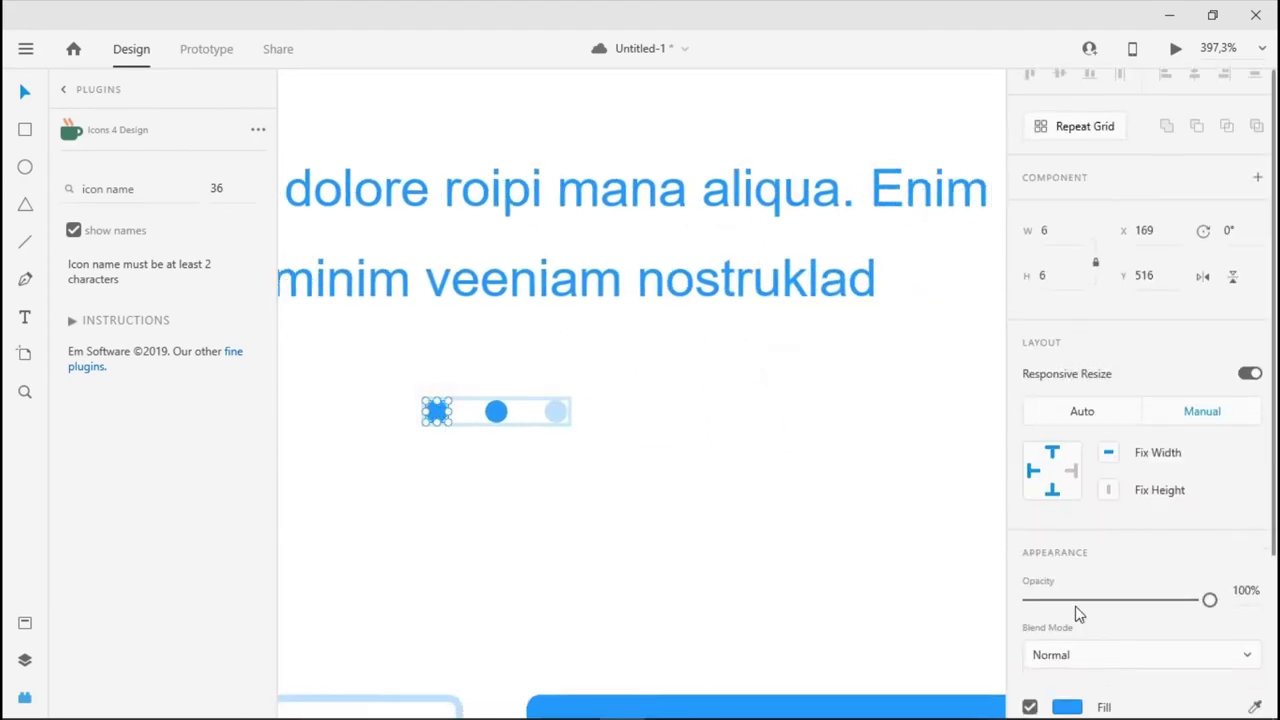
scroll(1068, 580, down, 4)
click(1066, 531)
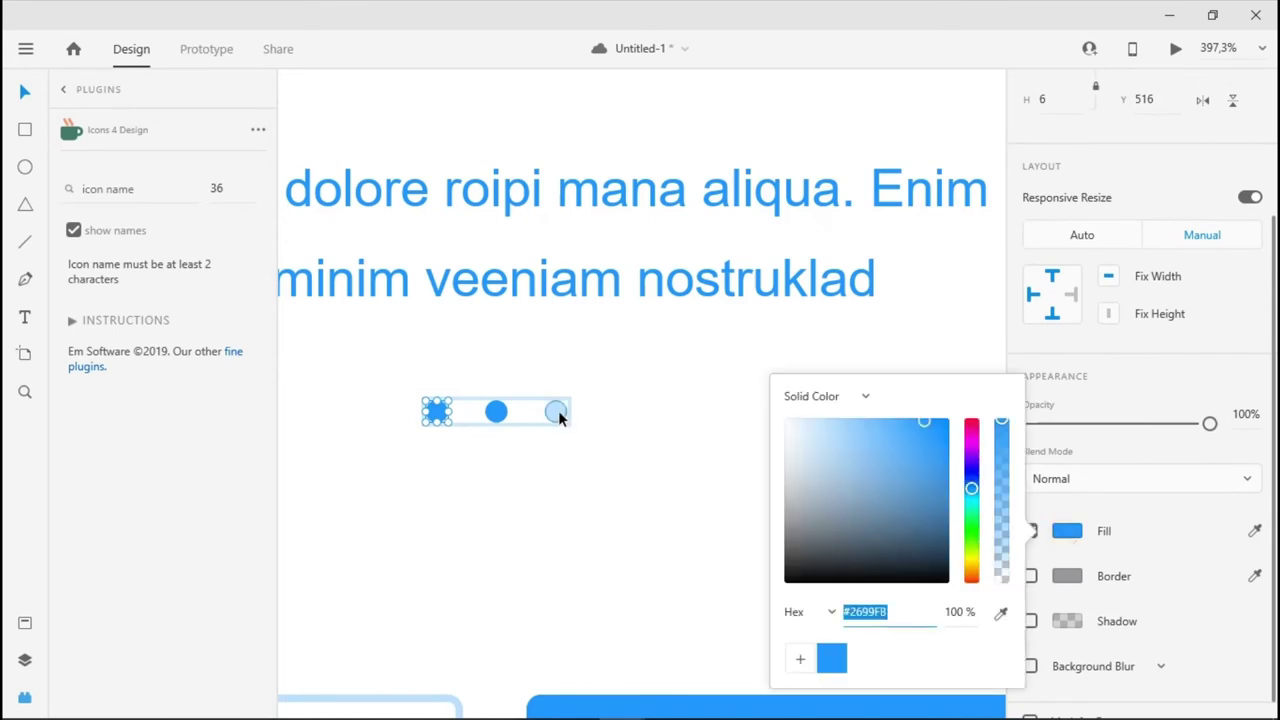
click(1000, 614)
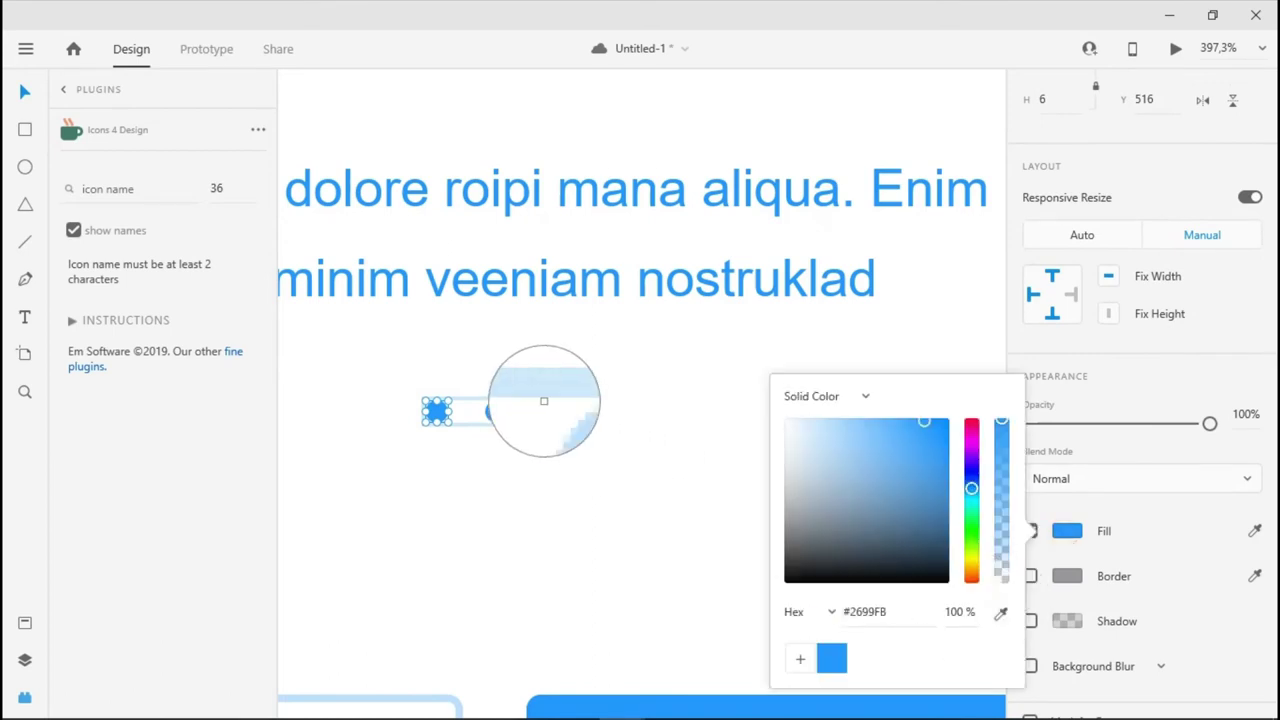
click(557, 412)
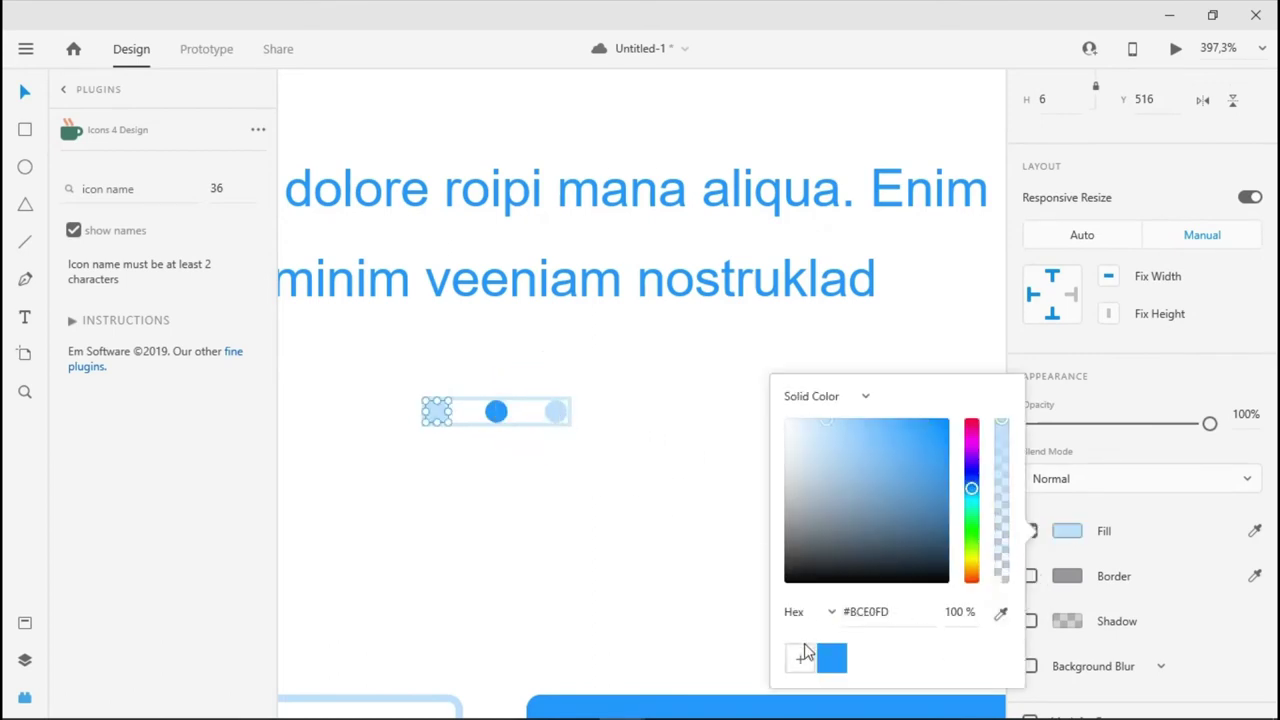
click(800, 659)
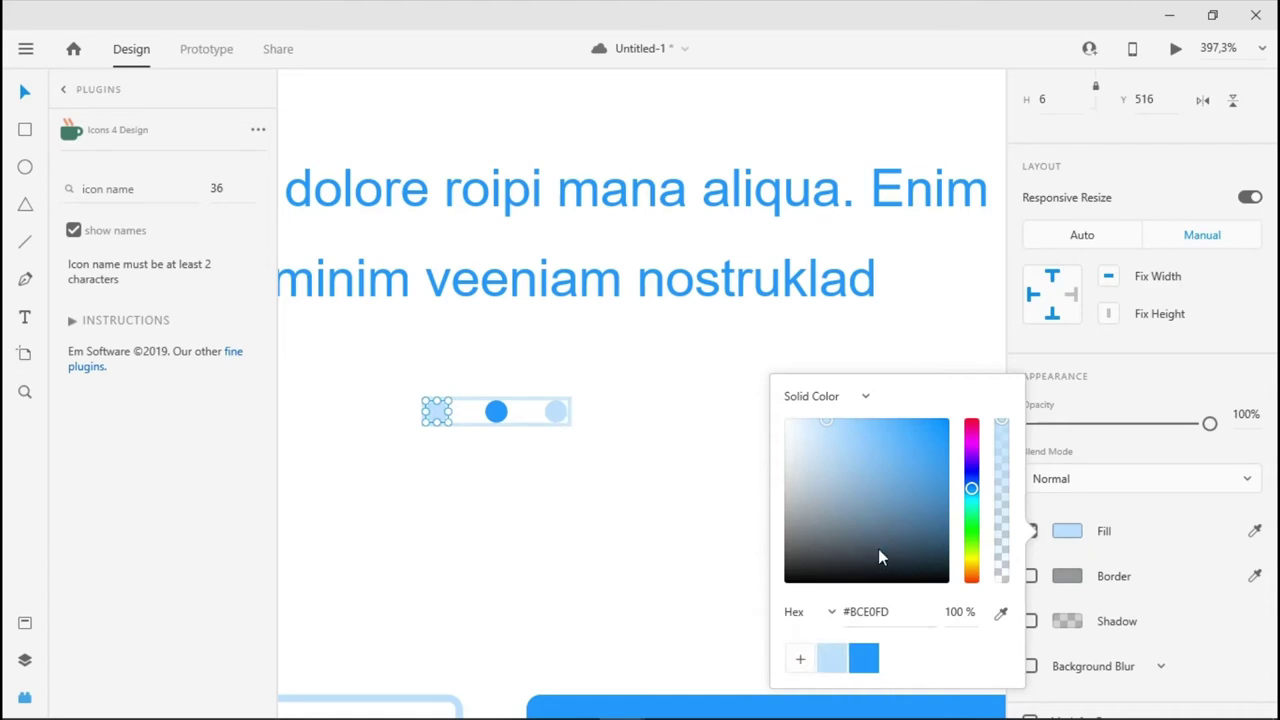
- Pick black #000000 and white #FFFFFF in the first dot's fill colour and save each as a swatch
drag(889, 548, 763, 607)
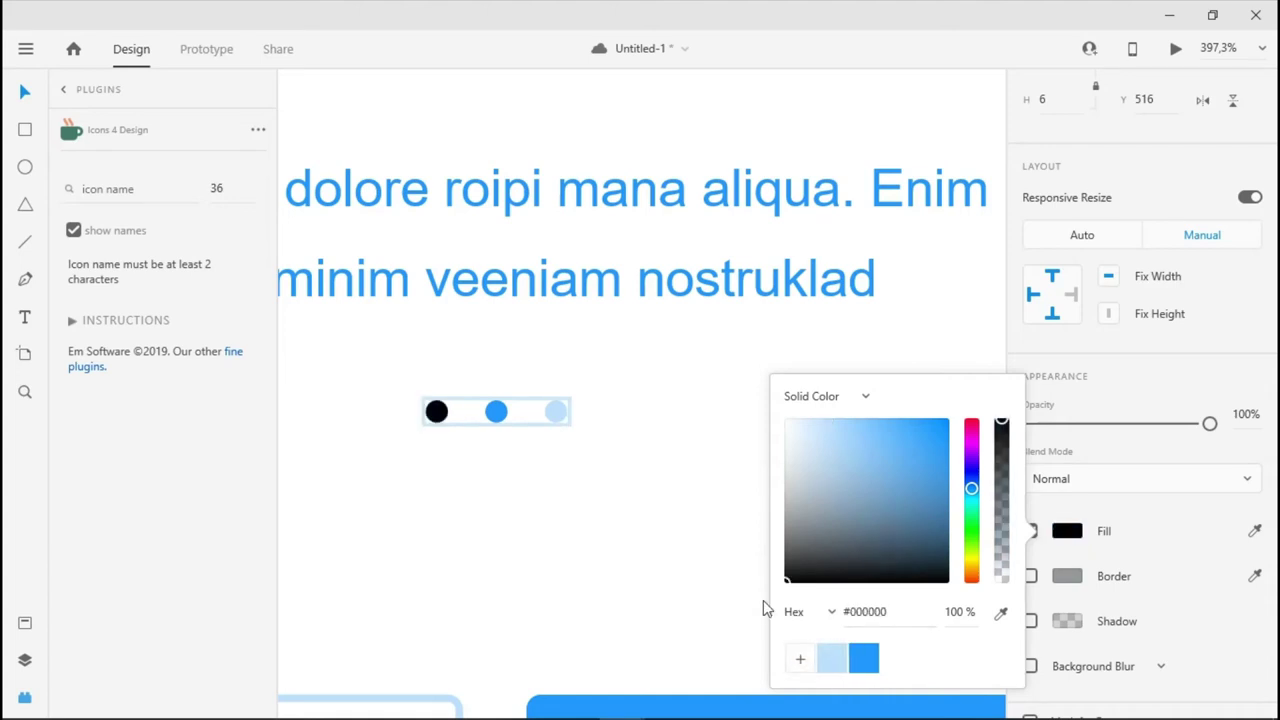
click(797, 660)
drag(880, 582, 766, 418)
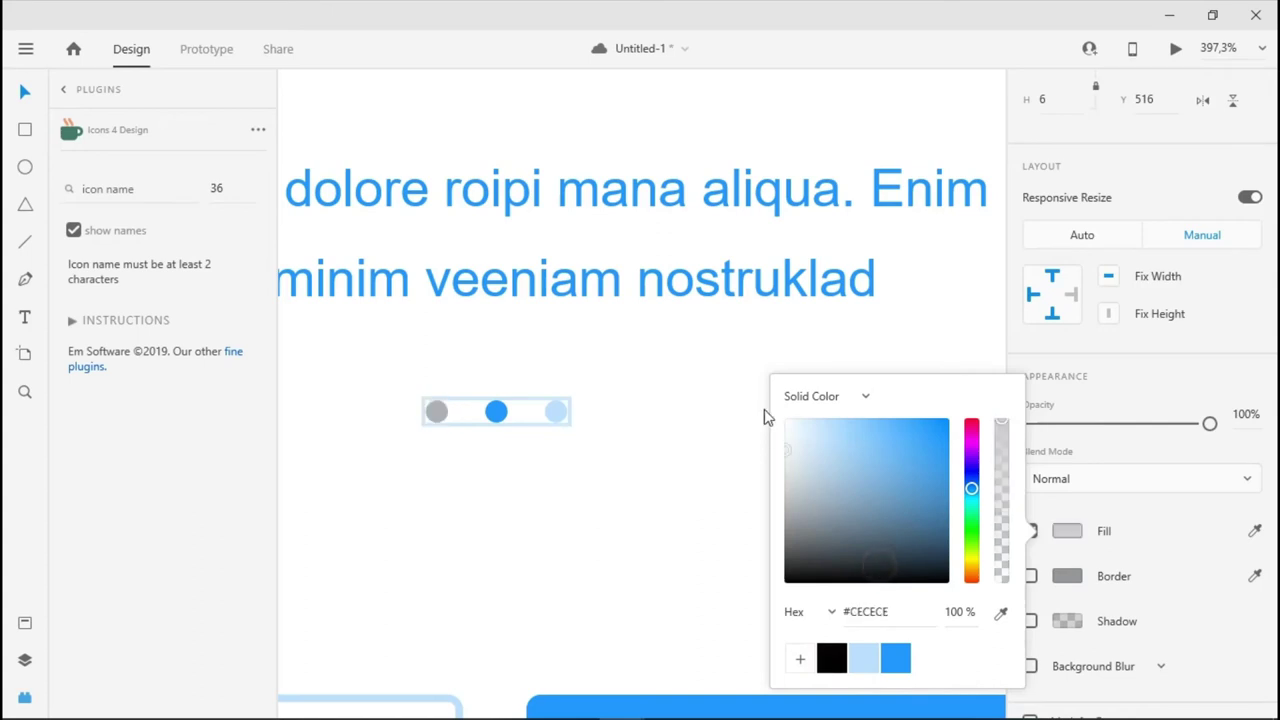
click(800, 659)
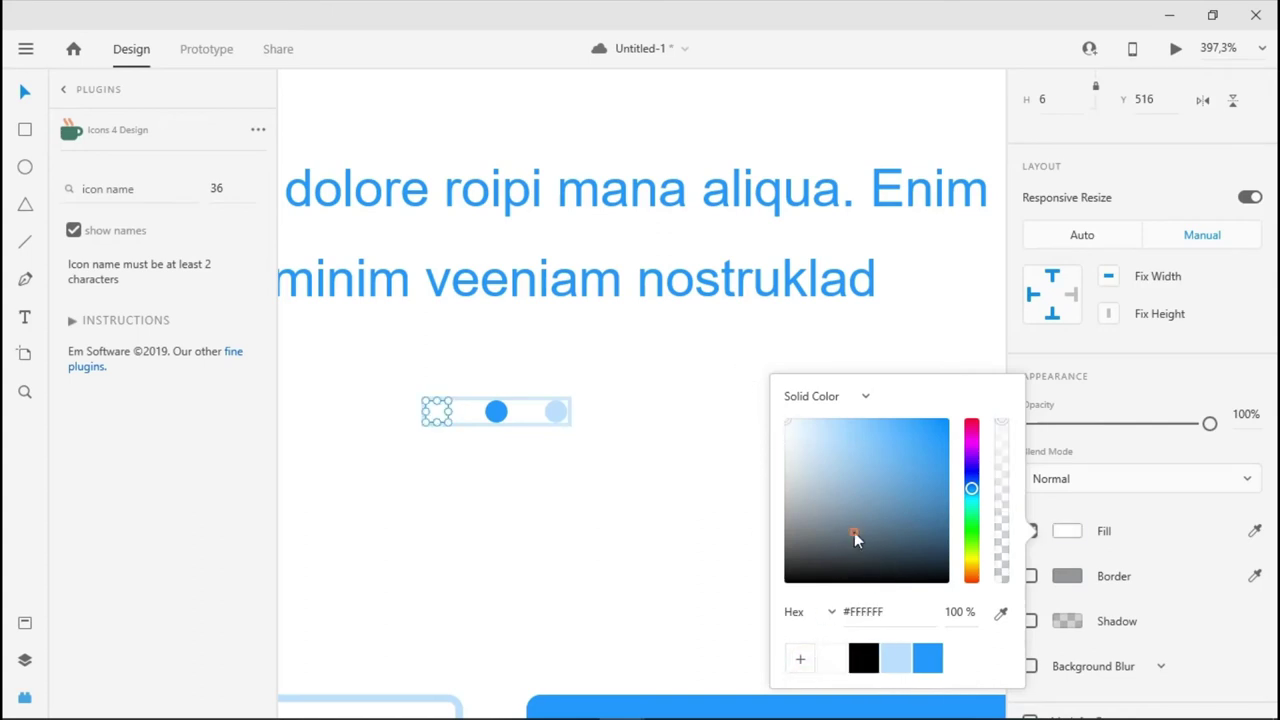
- Save grey #CECECE as a swatch and reset the first page dot's fill on Onboarding 2 to the saved #BCE0FD
drag(854, 538, 724, 459)
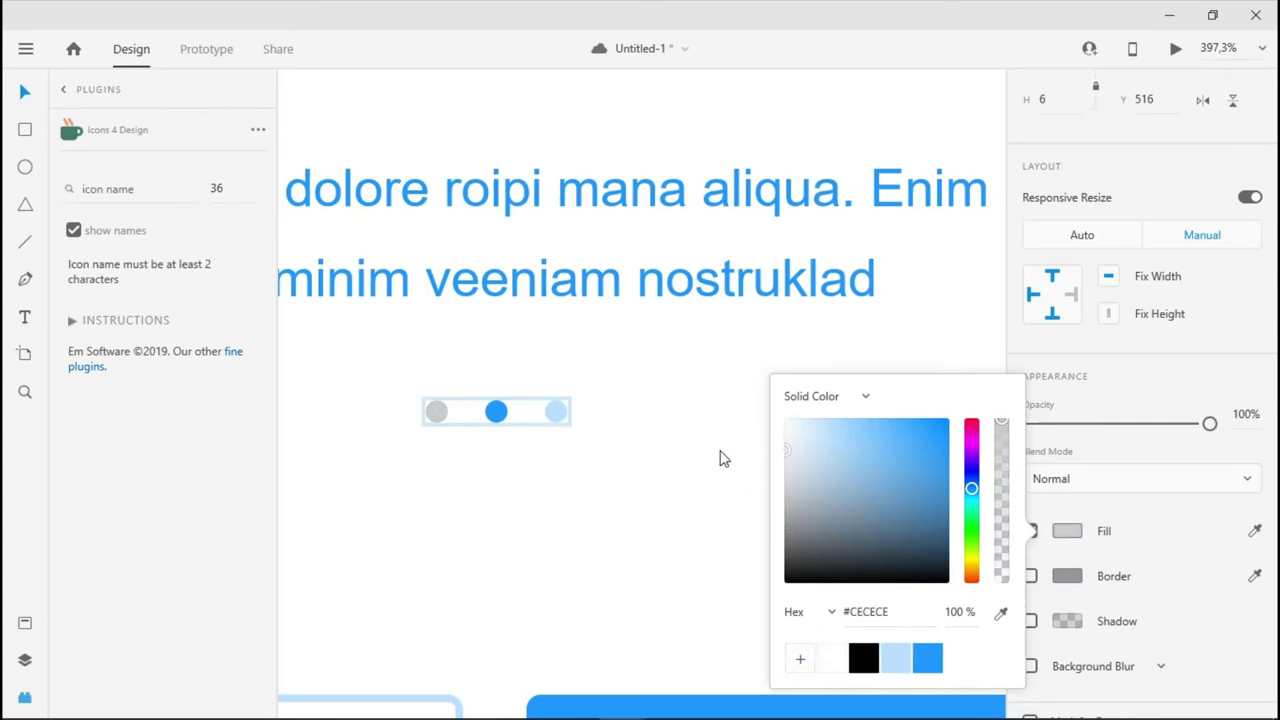
click(800, 659)
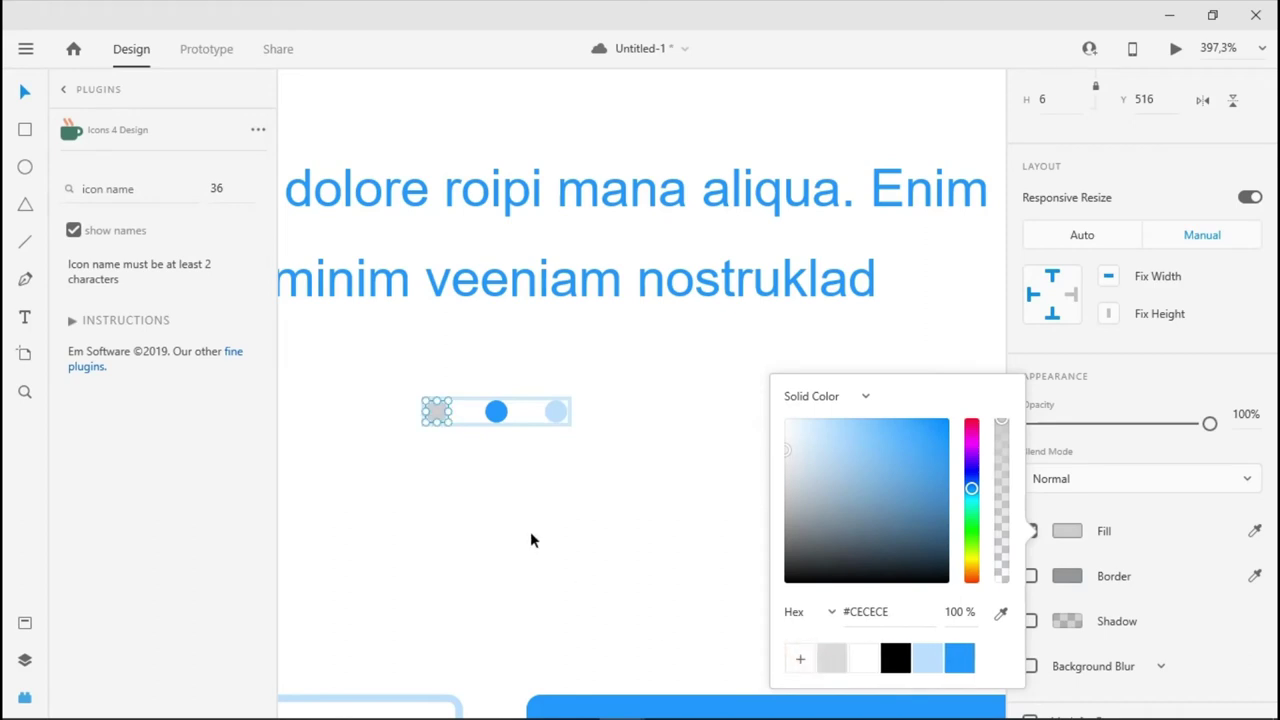
click(927, 664)
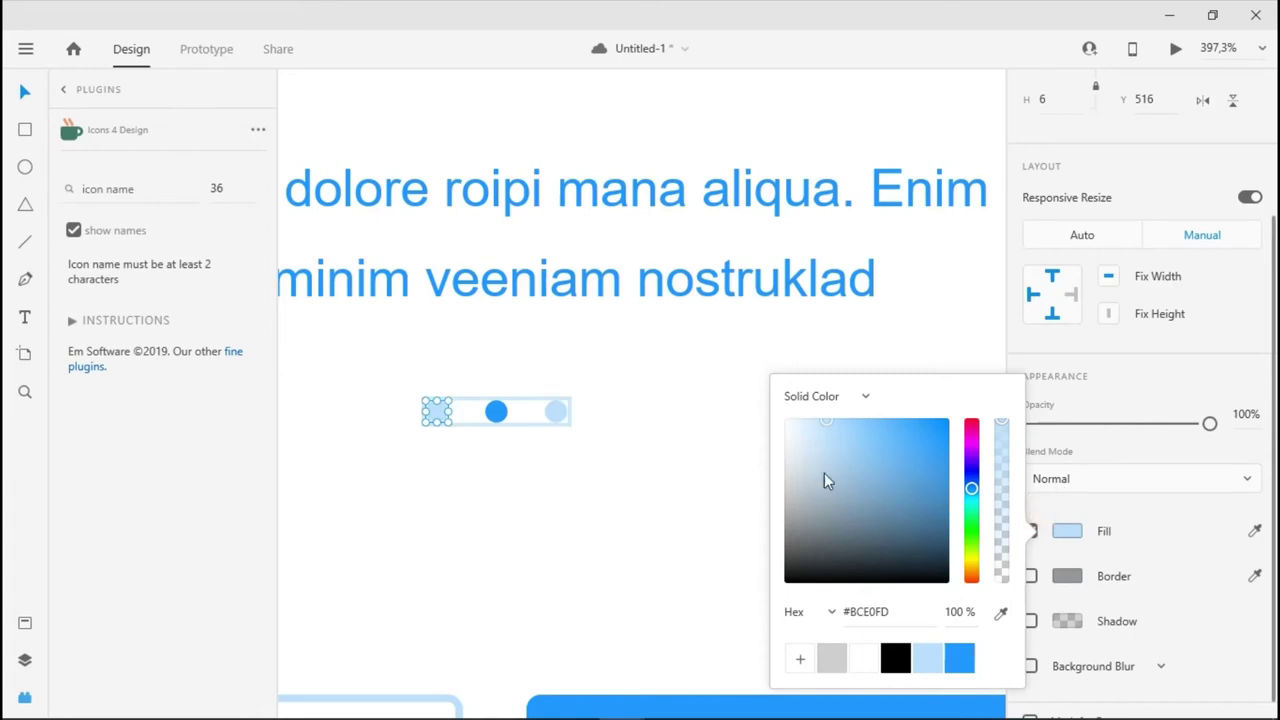
click(665, 385)
scroll(603, 397, down, 3)
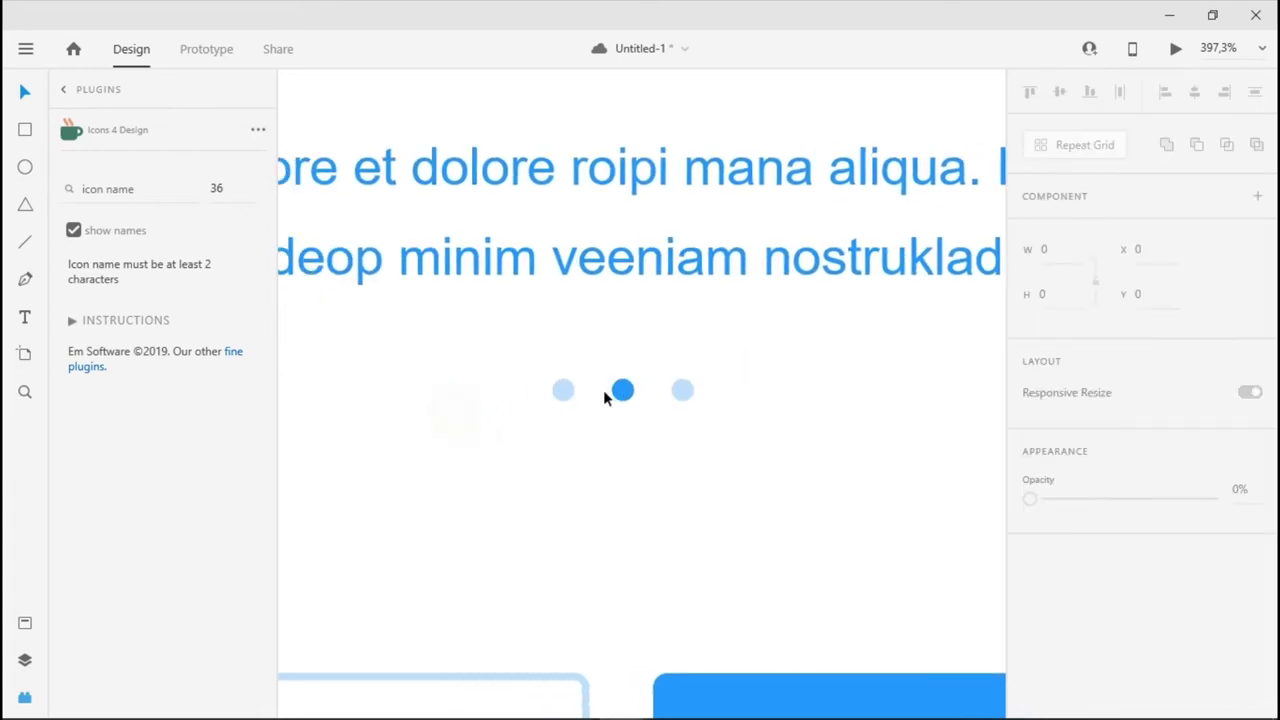
scroll(607, 396, down, 5)
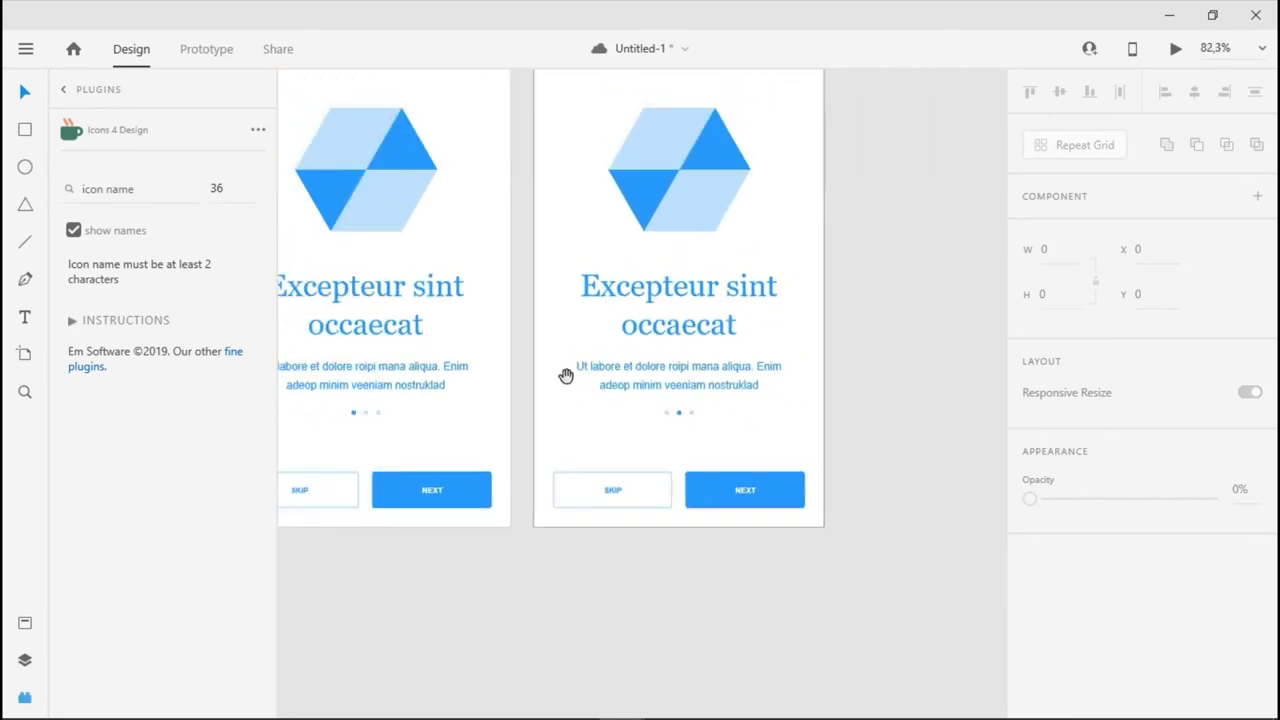
scroll(714, 414, down, 2)
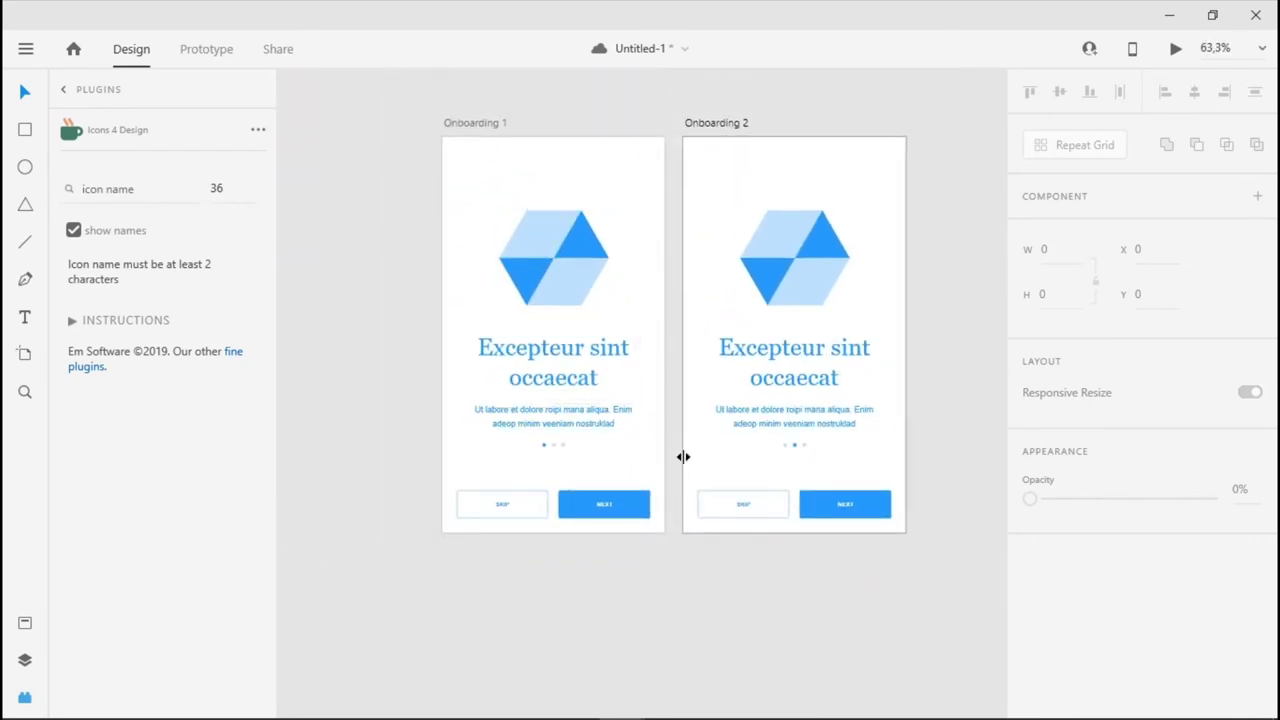
- Select the Onboarding 1 artboard, look at the prototyping and link sharing settings, and return to prototyping mode
click(481, 125)
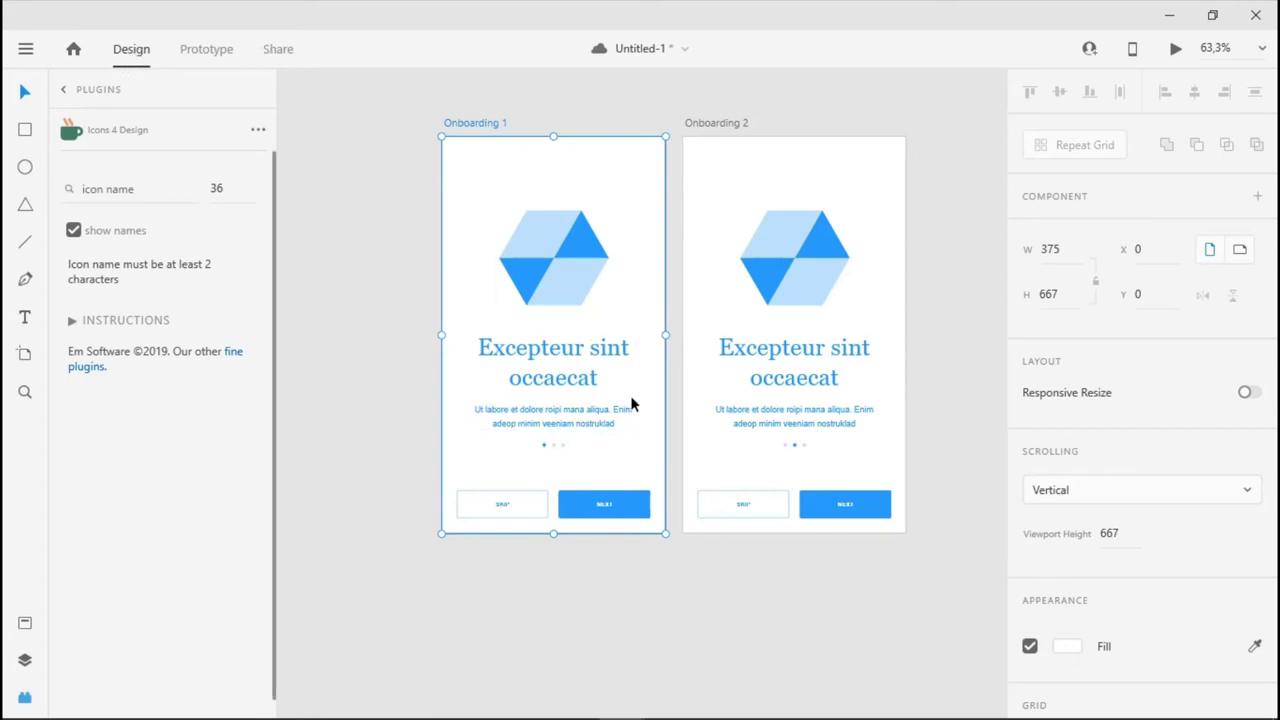
click(203, 49)
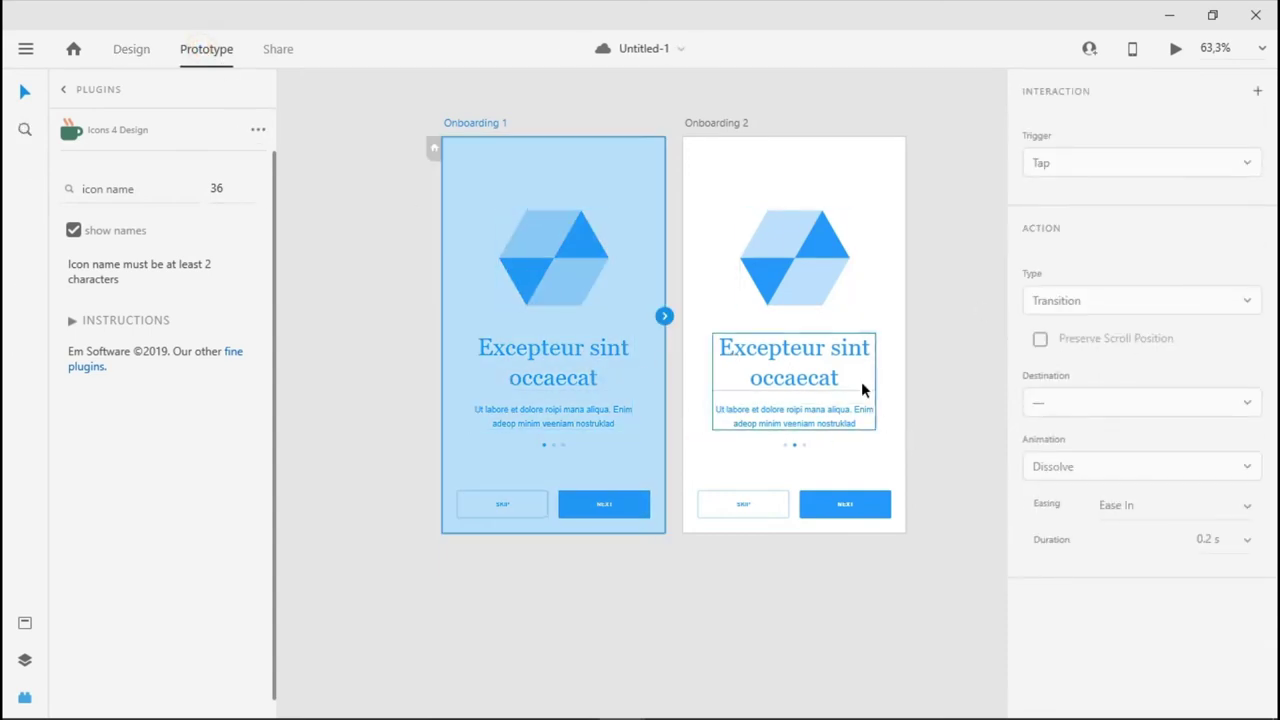
click(279, 50)
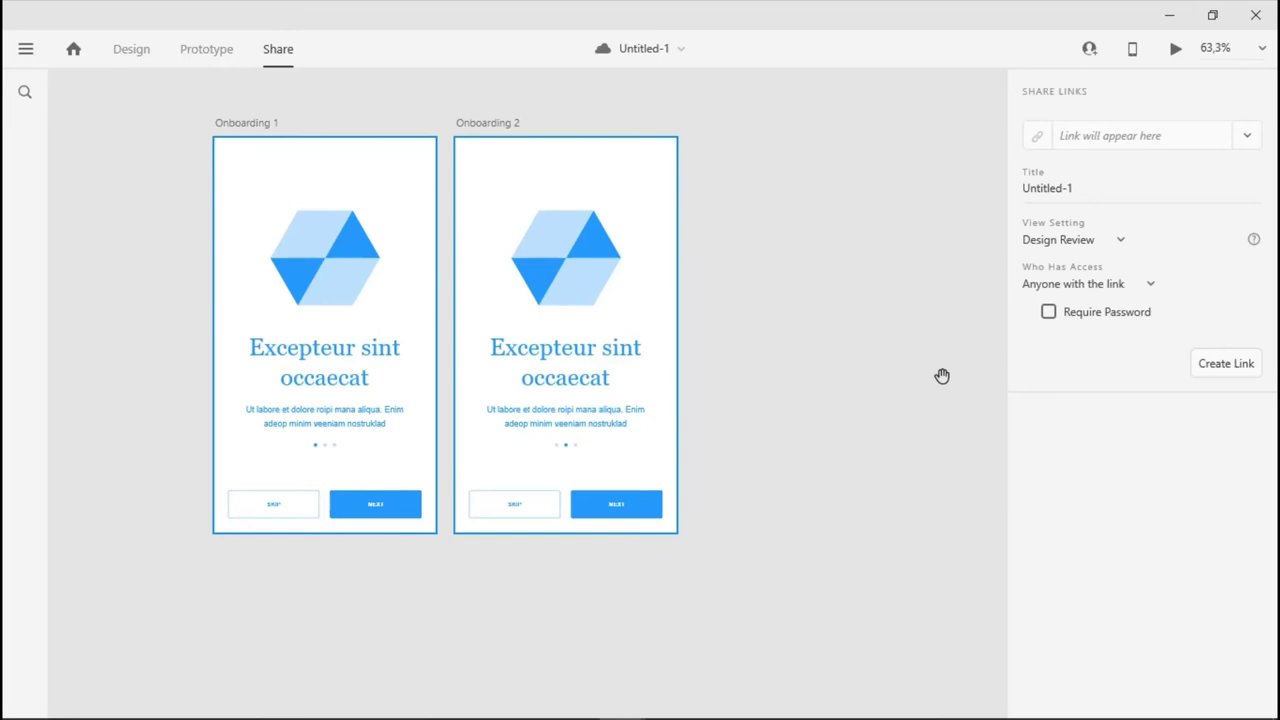
click(192, 60)
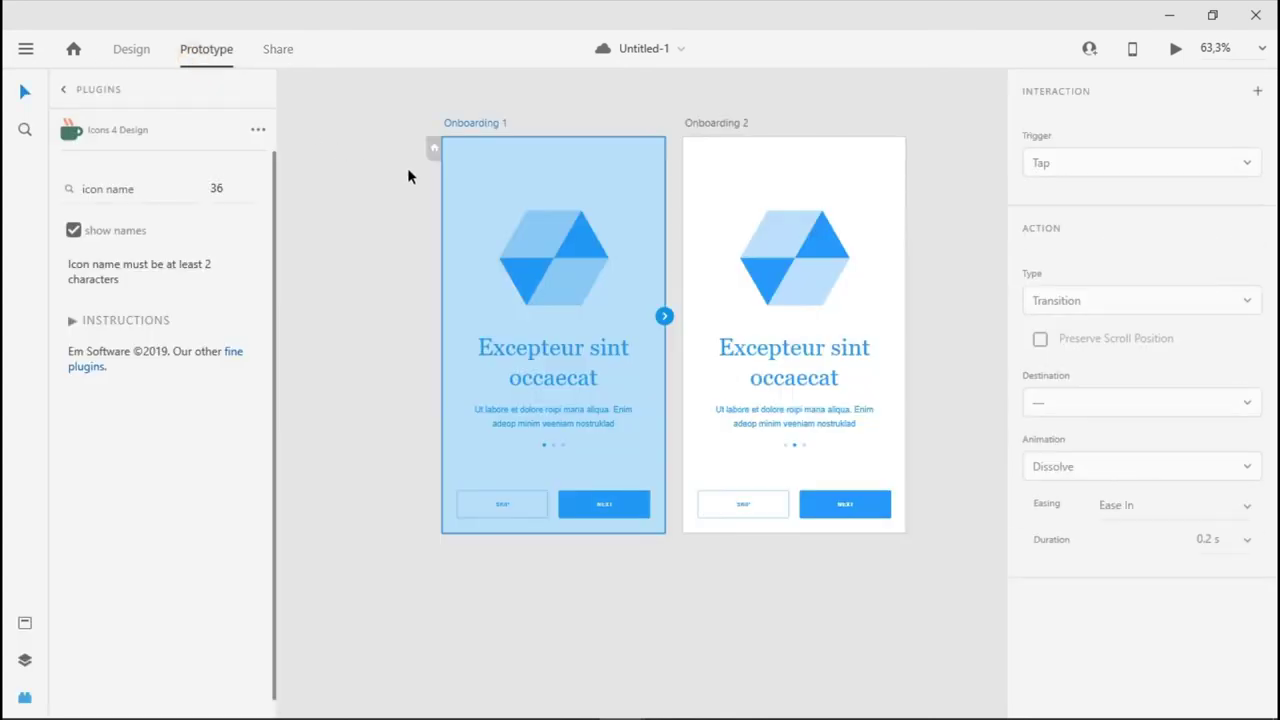
- Set the Onboarding 1 artboard as the prototype's home screen
scroll(465, 349, up, 5)
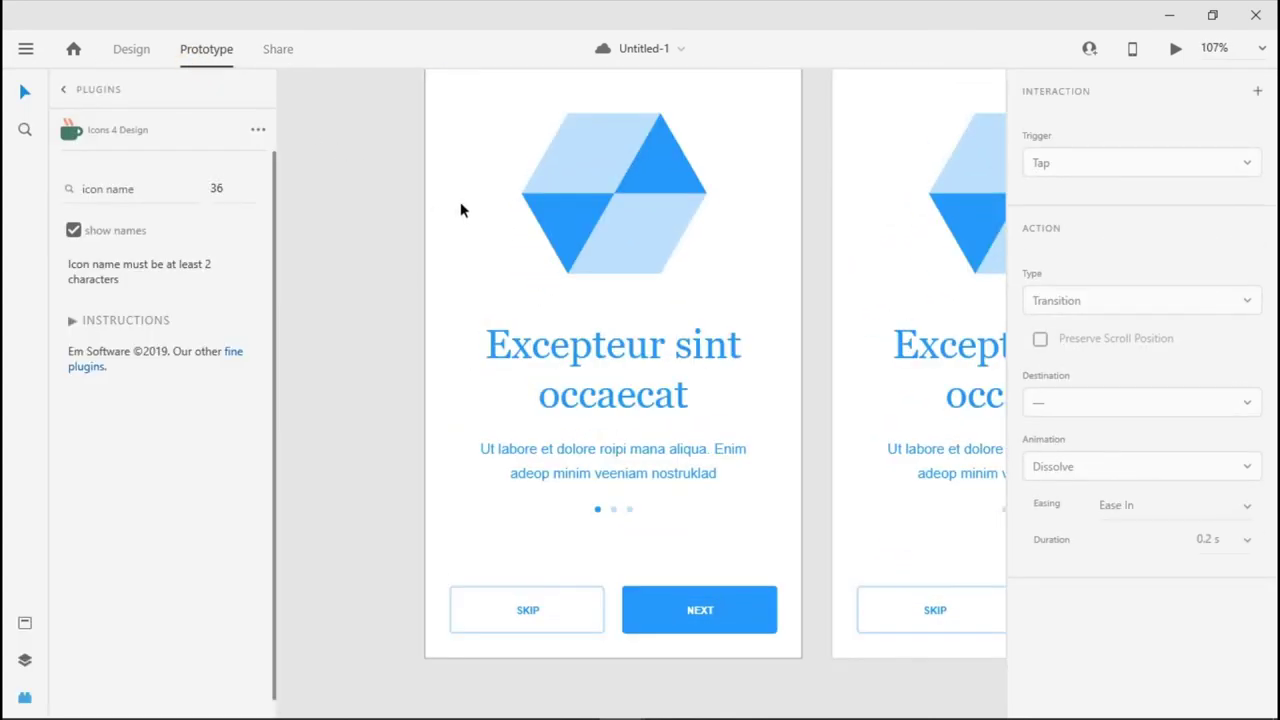
scroll(602, 359, up, 5)
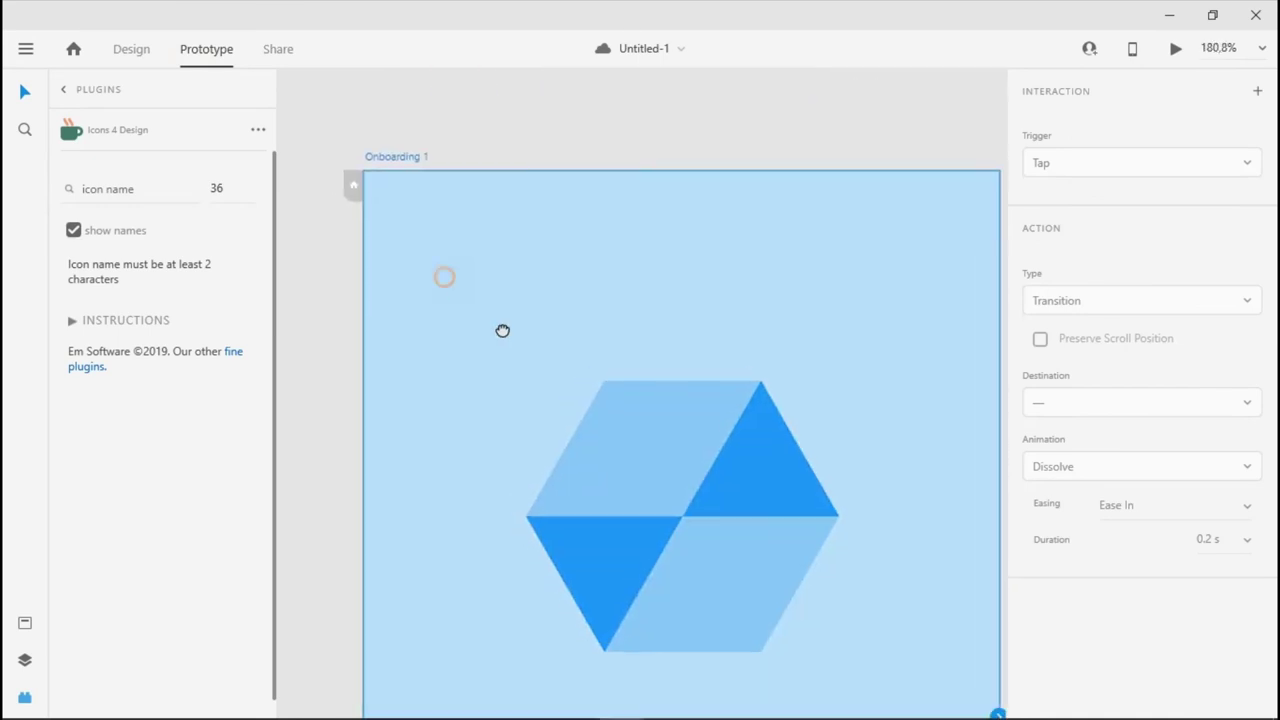
click(402, 244)
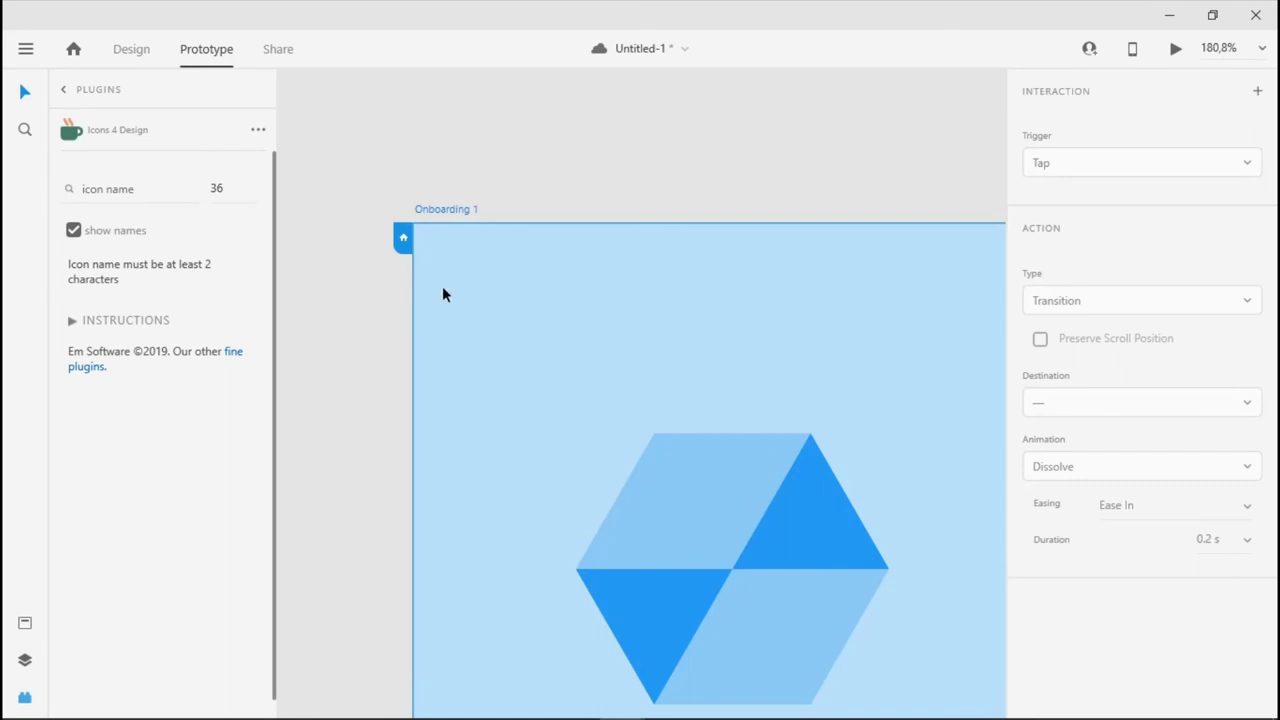
key(ctrl+0)
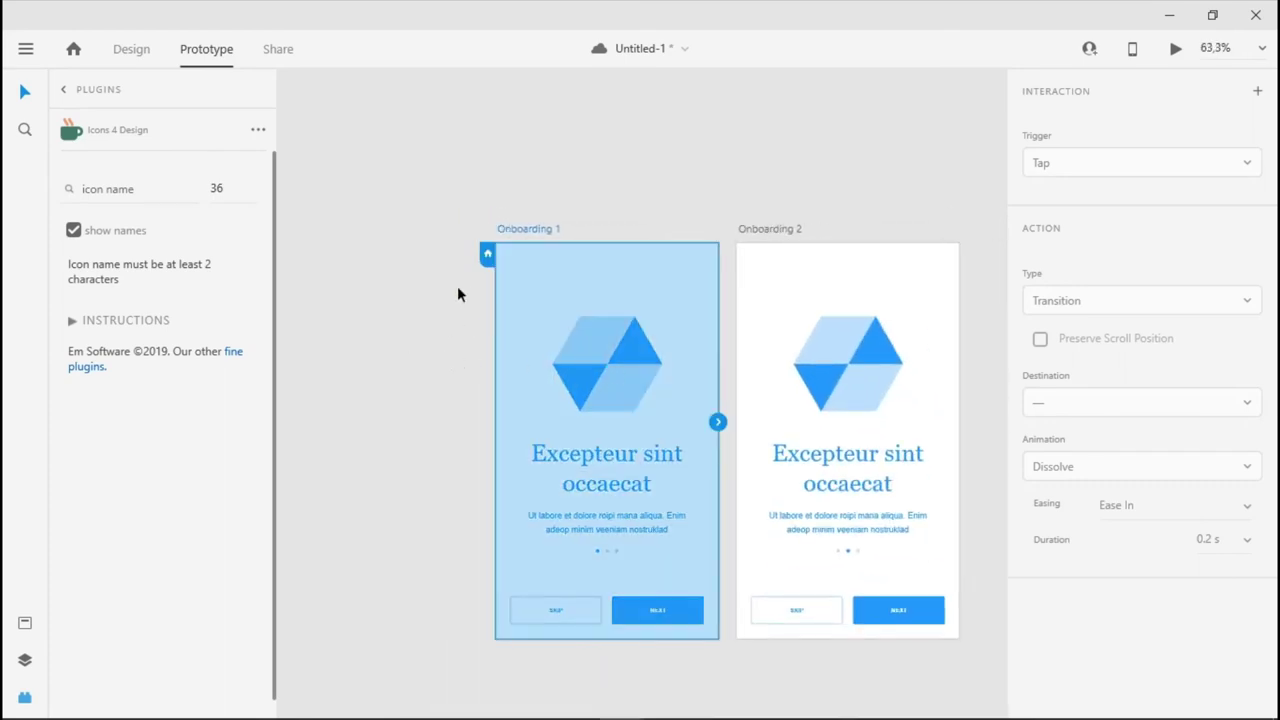
- Preview the prototype starting at Onboarding 1, close the preview and deselect the artboard
click(1176, 55)
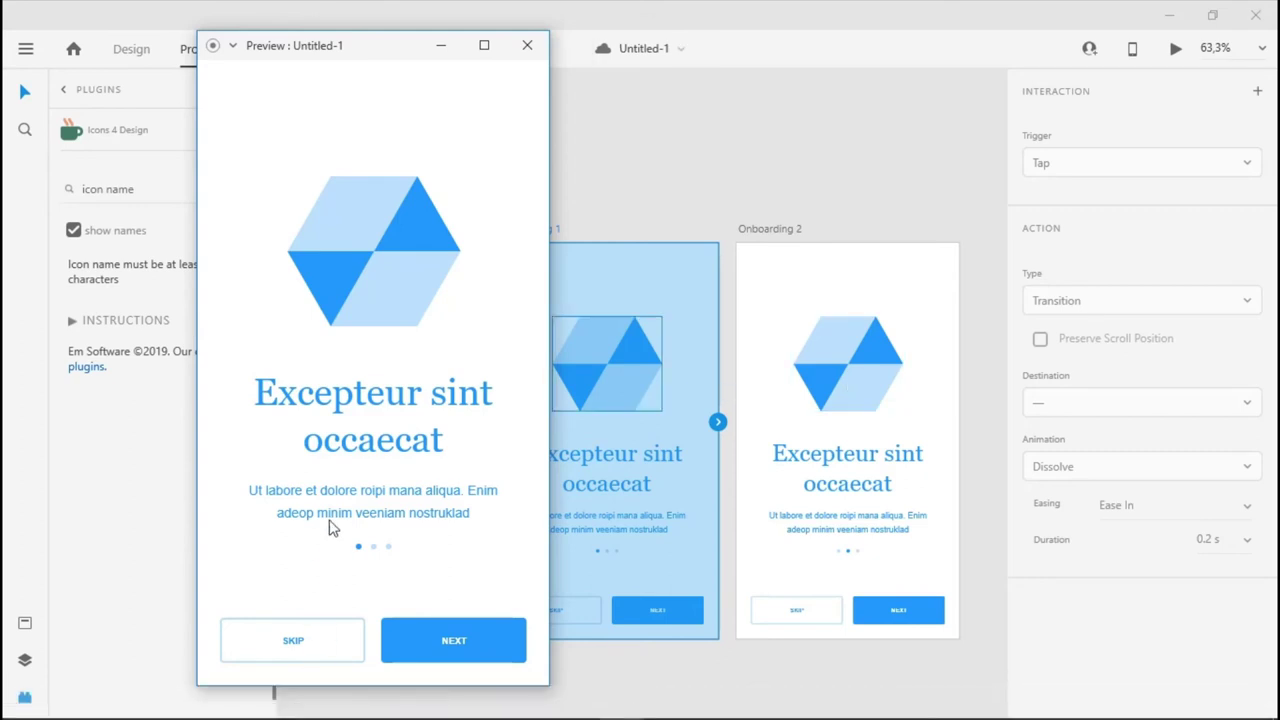
click(525, 44)
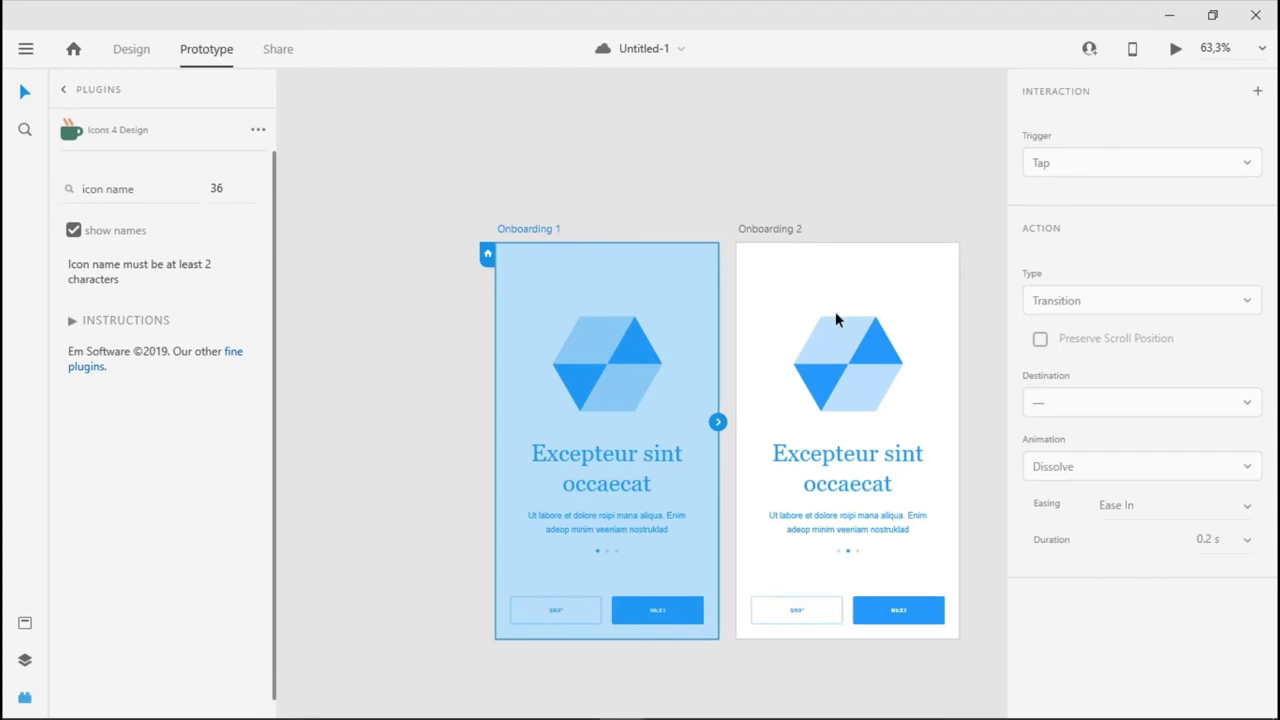
click(467, 474)
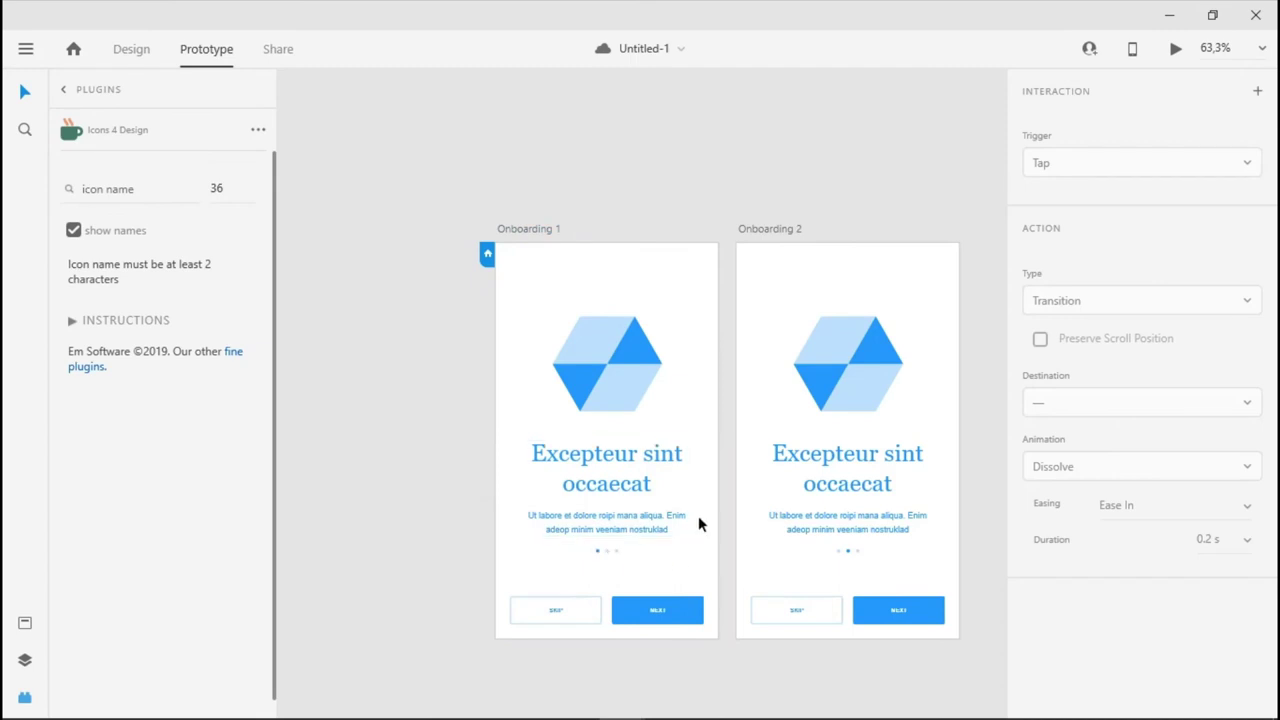
- Link the NEXT button on Onboarding 1 to the Onboarding 2 artboard as a tap transition
scroll(714, 494, up, 2)
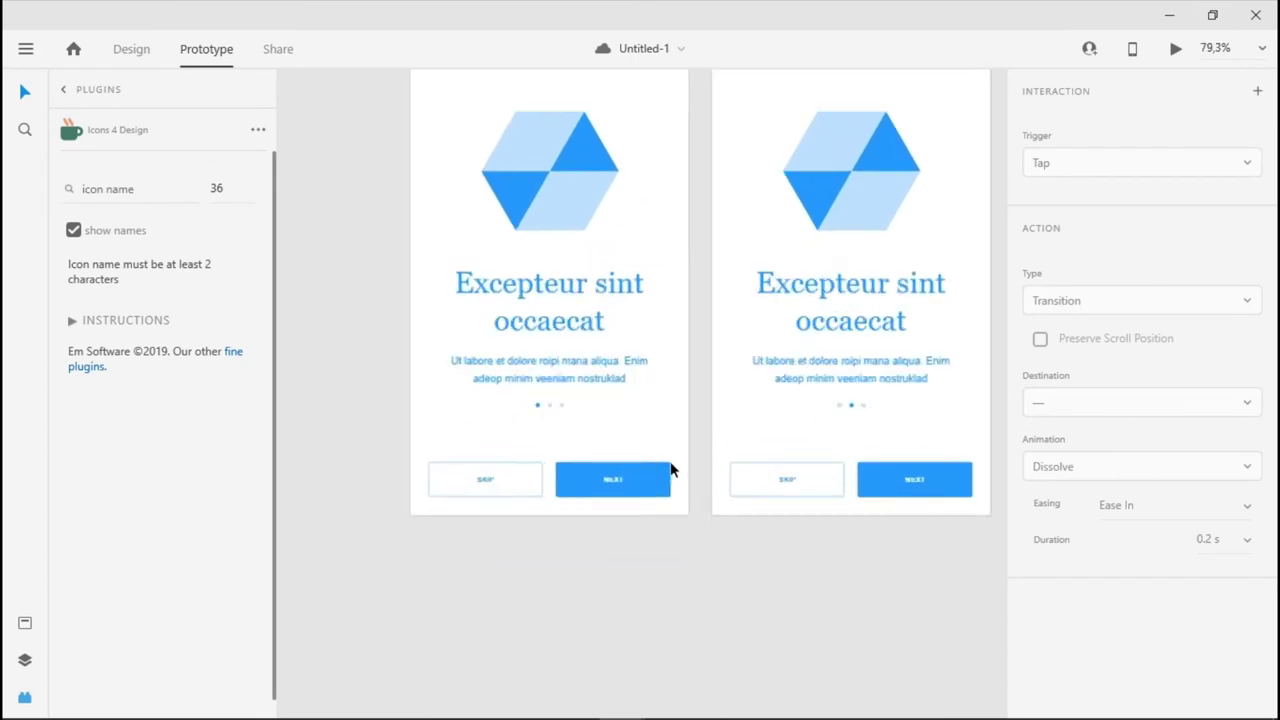
scroll(671, 470, up, 2)
click(632, 506)
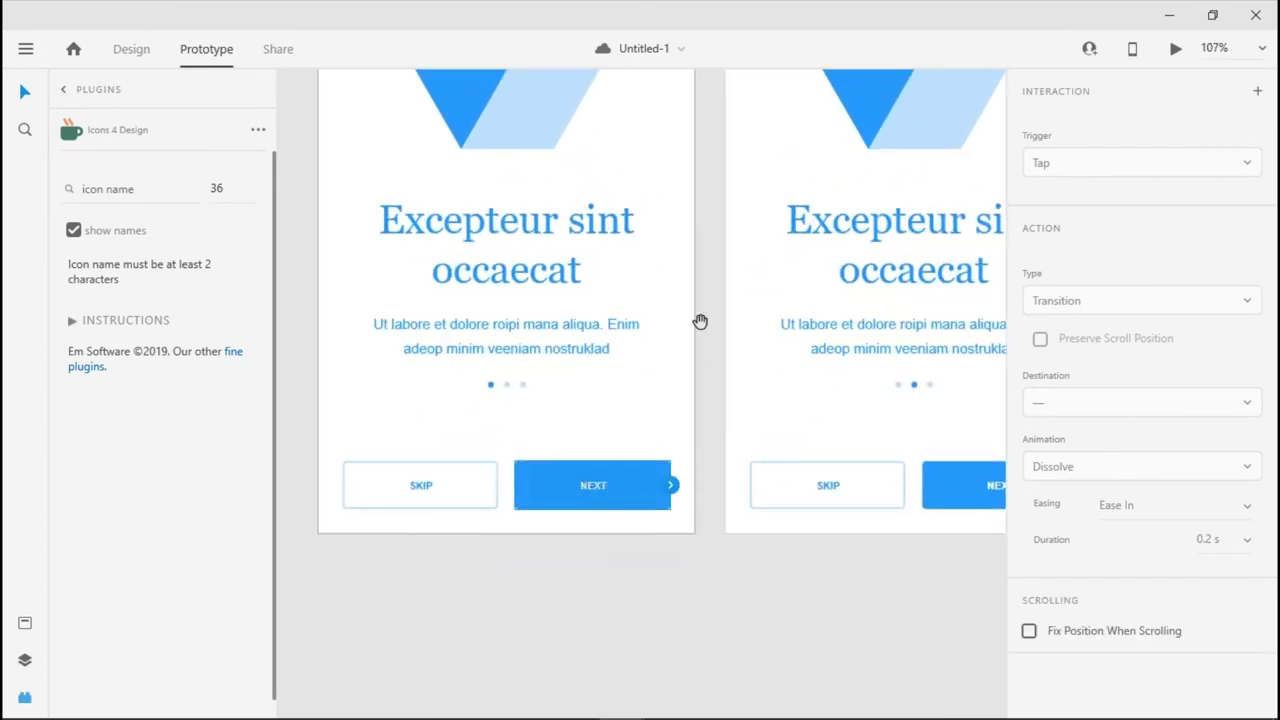
drag(700, 321, 601, 423)
drag(574, 589, 558, 552)
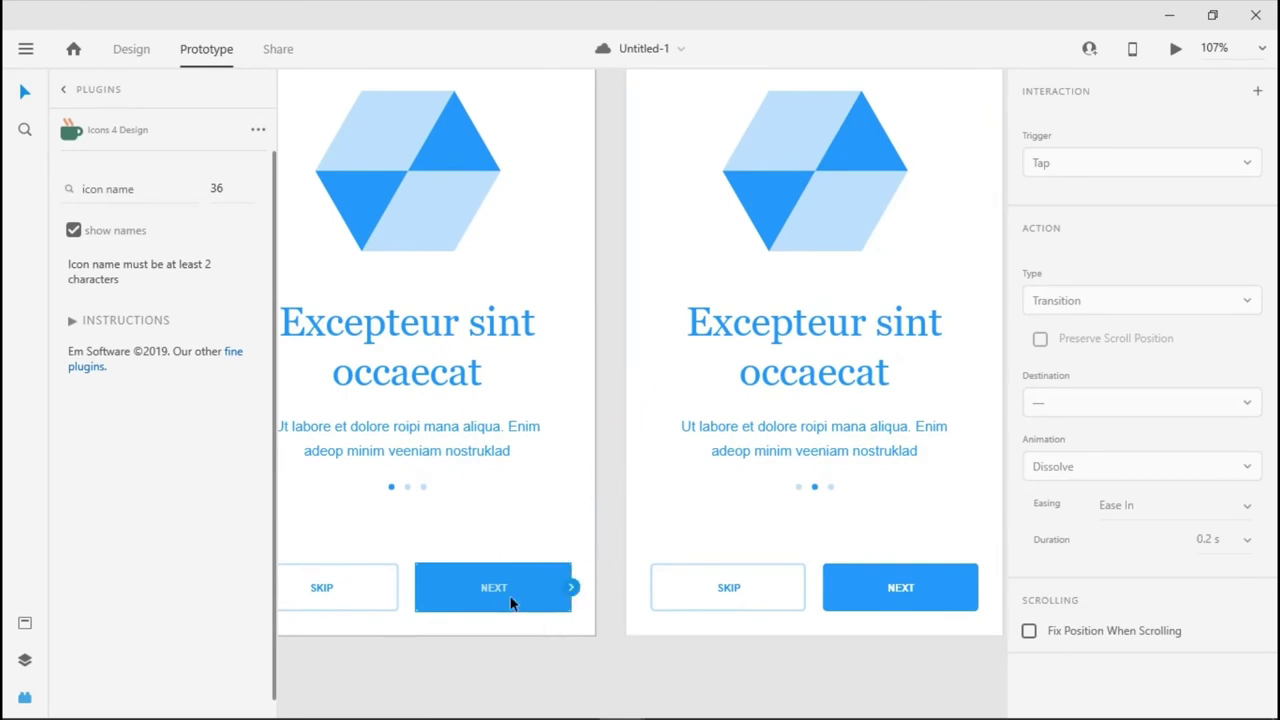
mouse_move(510, 602)
mouse_down()
mouse_move(514, 554)
mouse_move(503, 592)
mouse_up()
scroll(603, 626, up, 5)
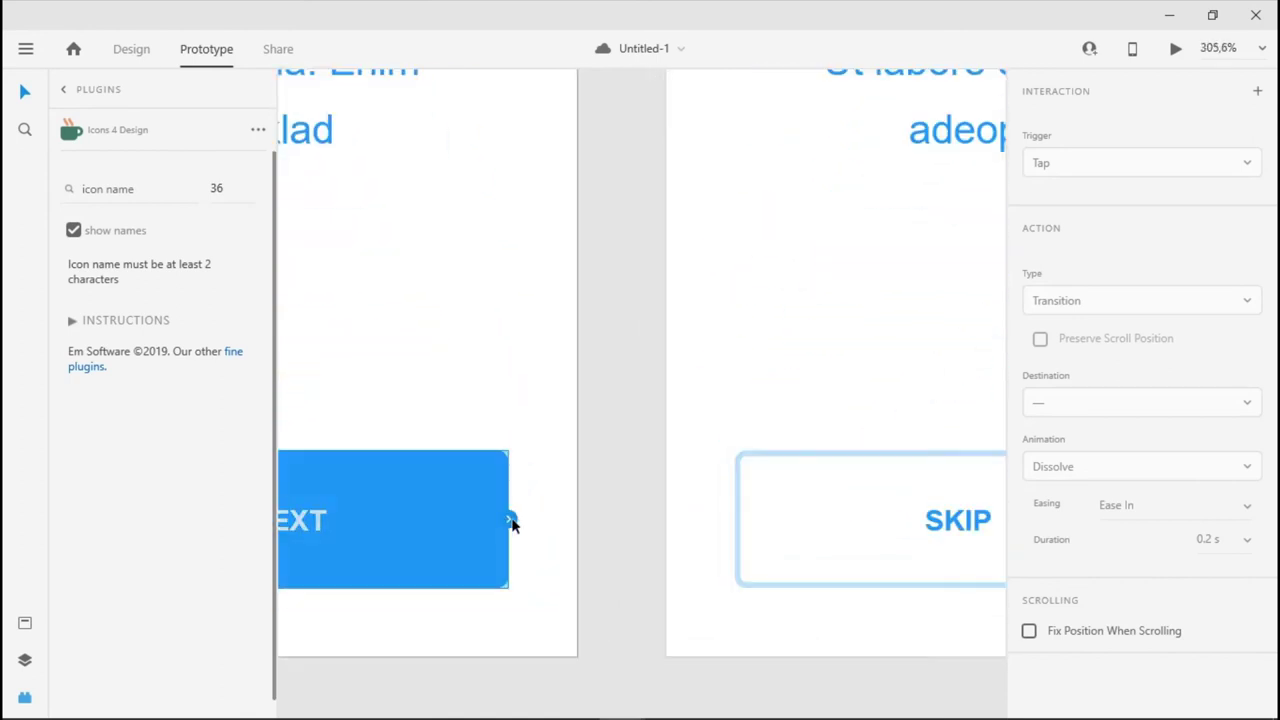
scroll(509, 522, down, 5)
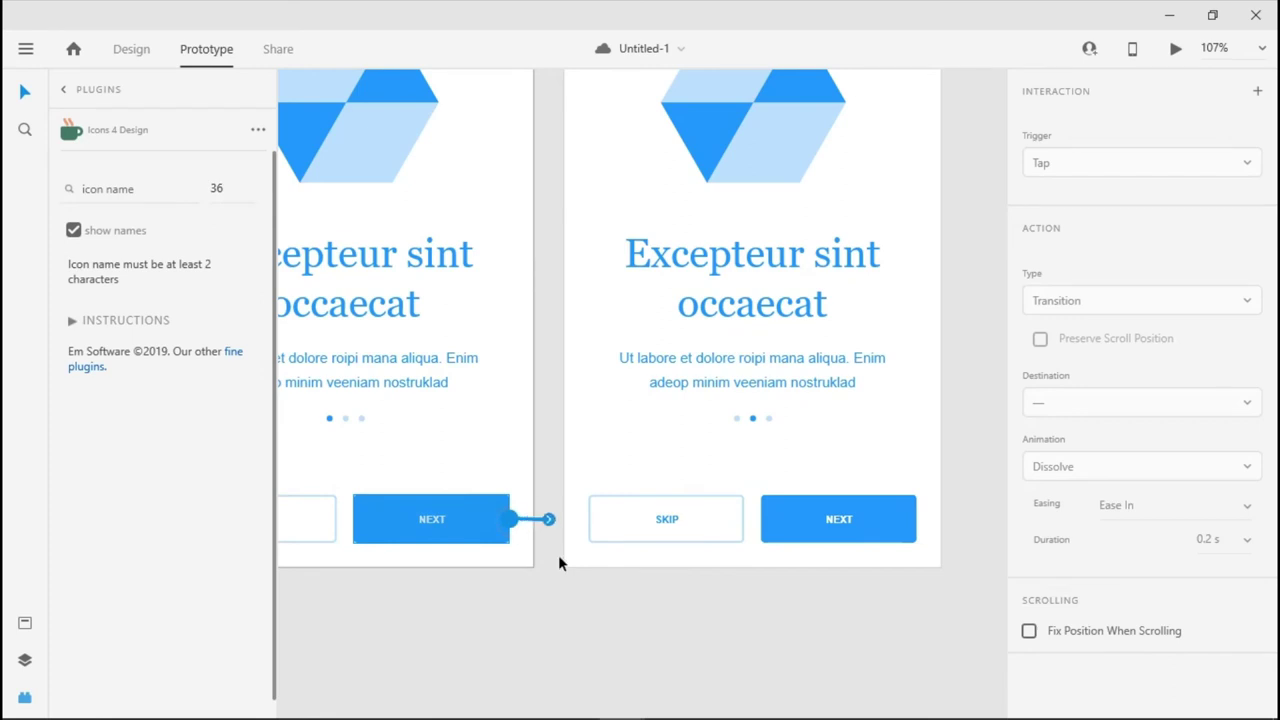
drag(558, 563, 612, 492)
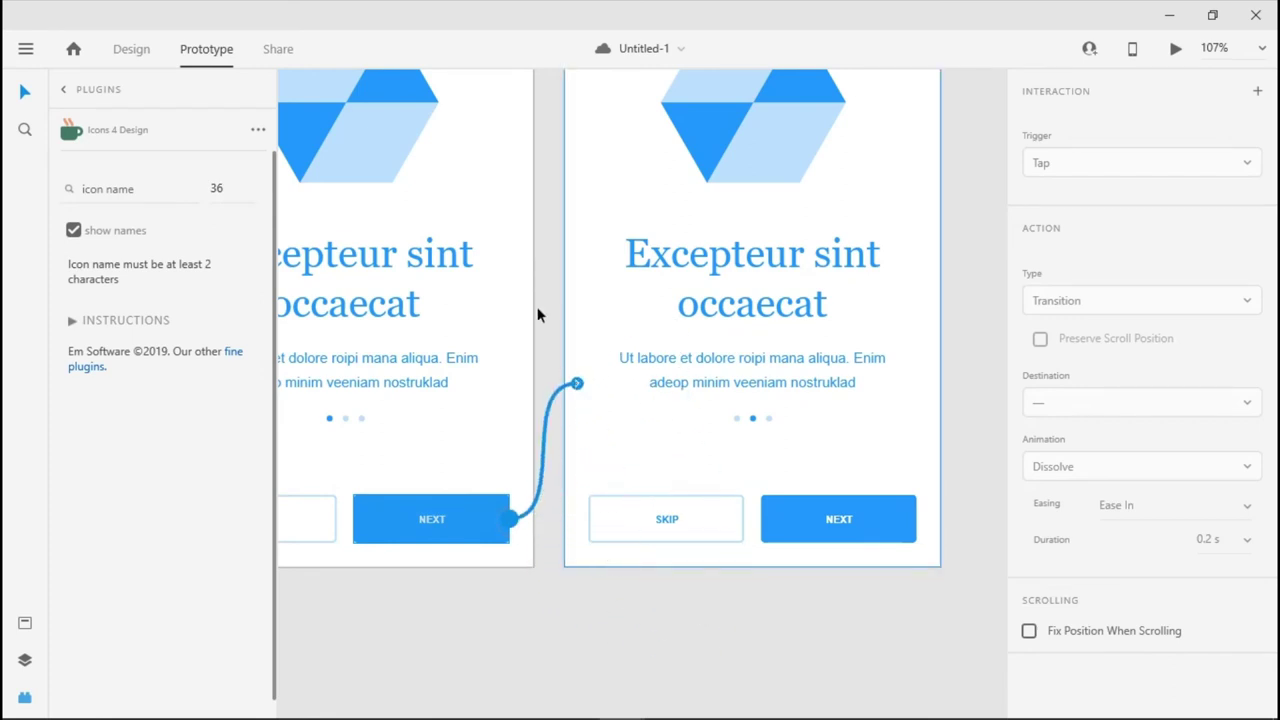
drag(577, 383, 625, 205)
scroll(654, 251, down, 5)
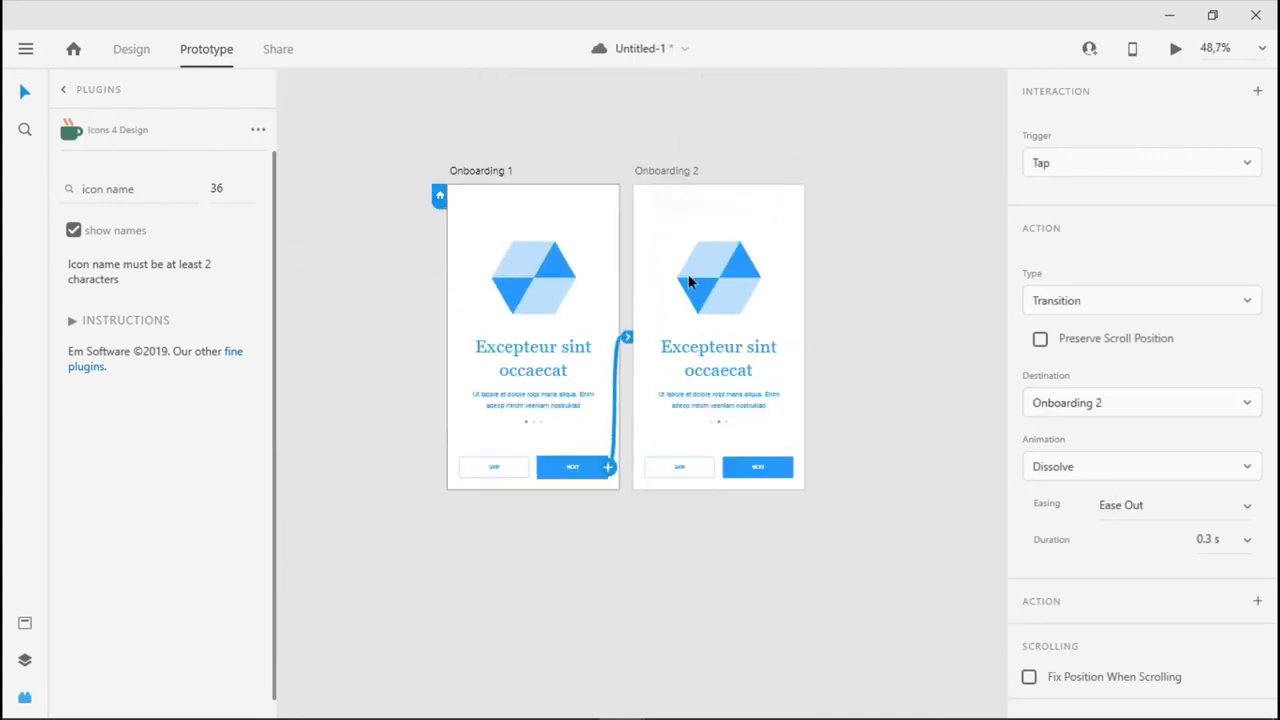
- Preview the prototype from Onboarding 1 to test the NEXT button's transition, and close the preview
scroll(688, 282, up, 3)
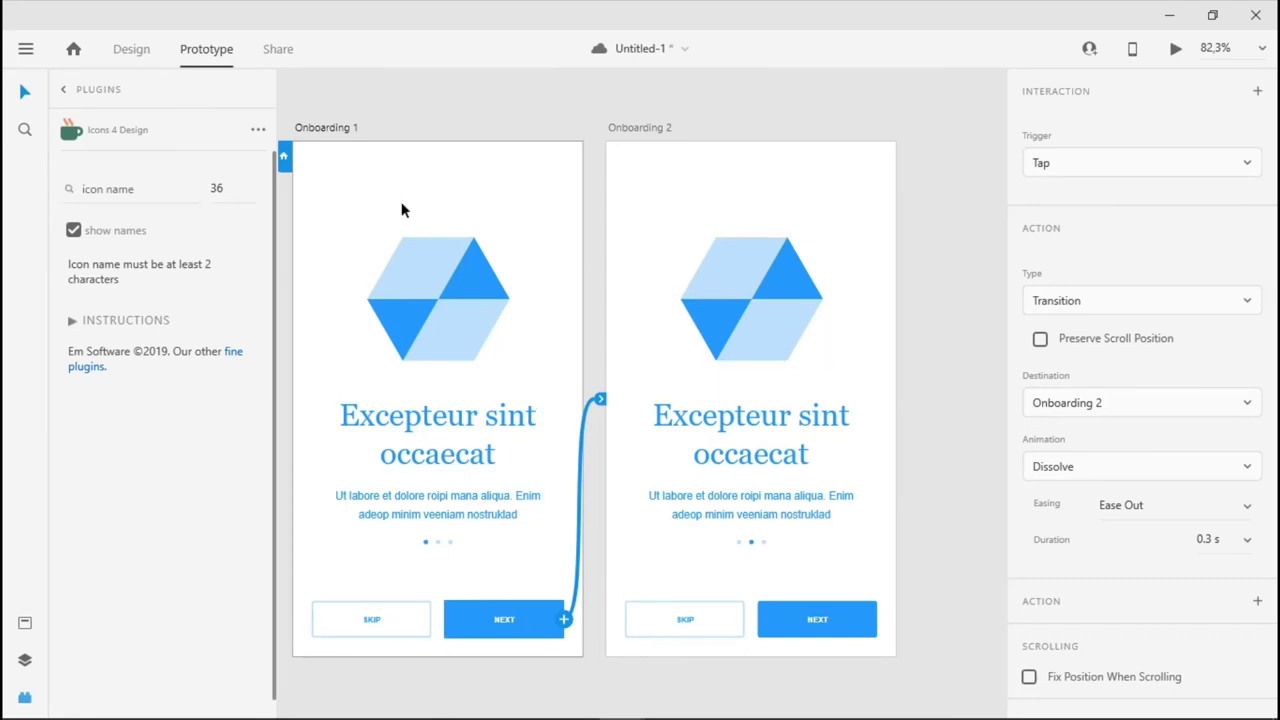
click(324, 129)
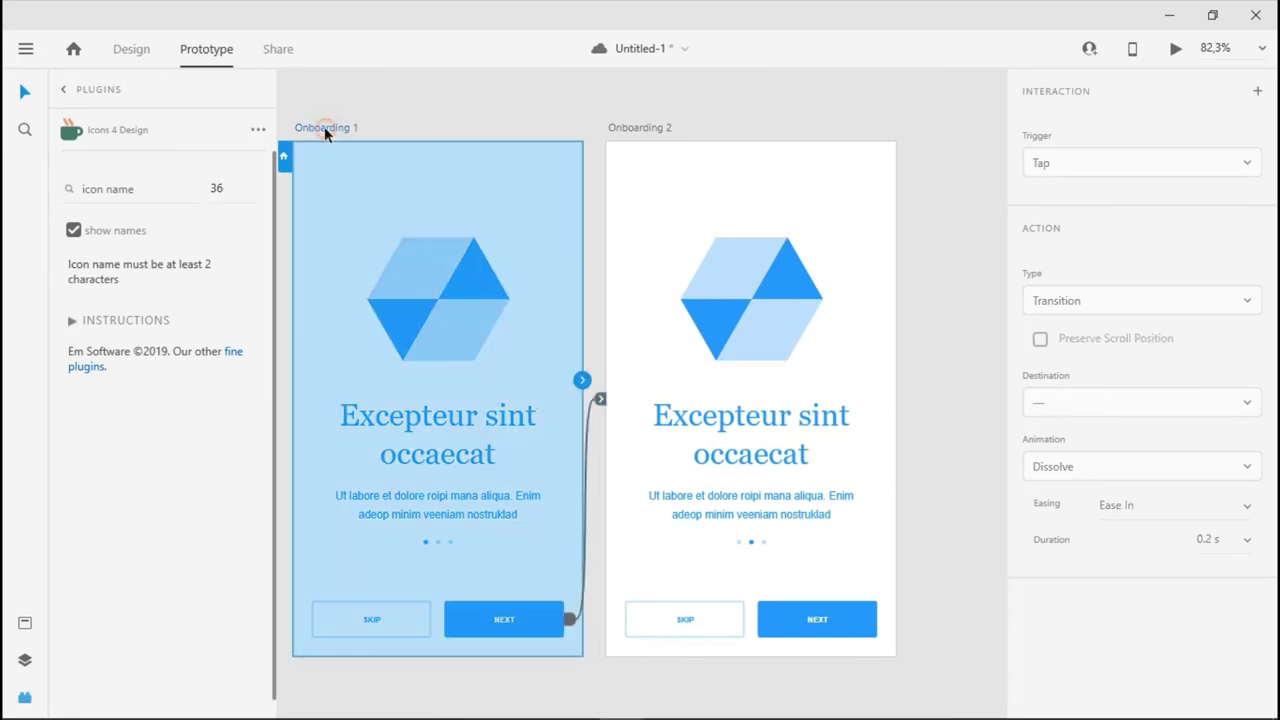
click(1175, 50)
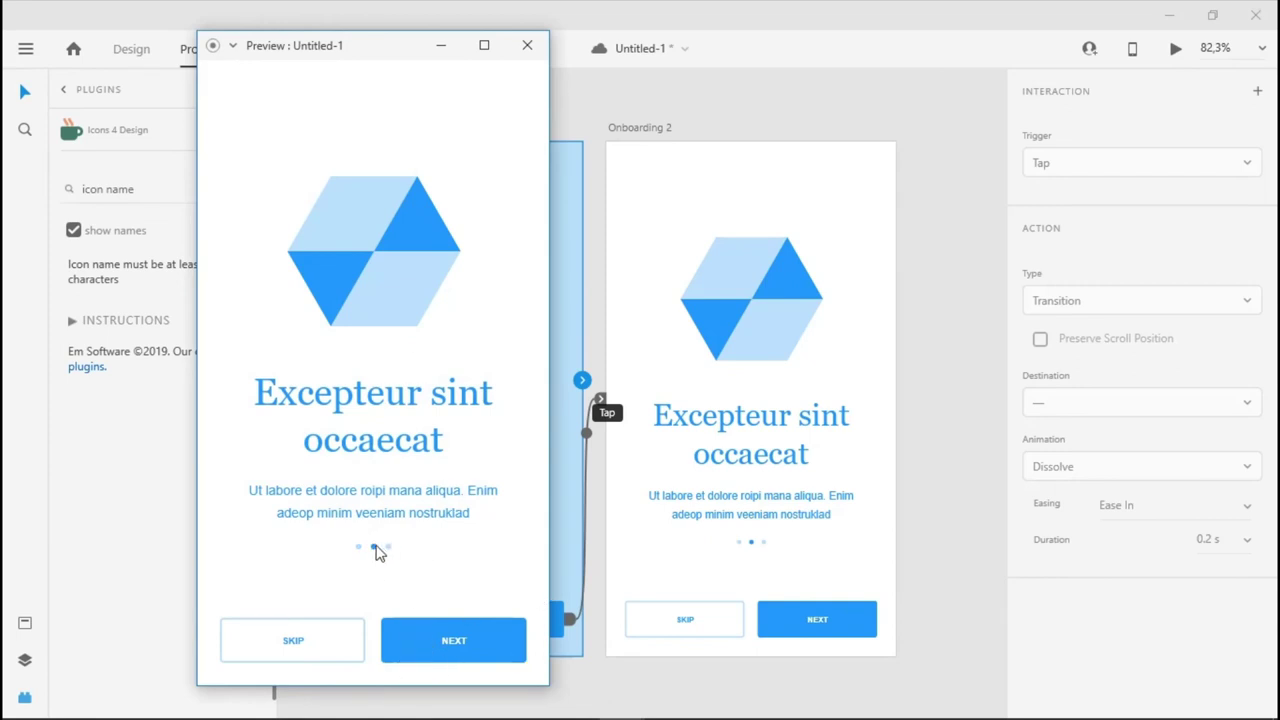
click(527, 45)
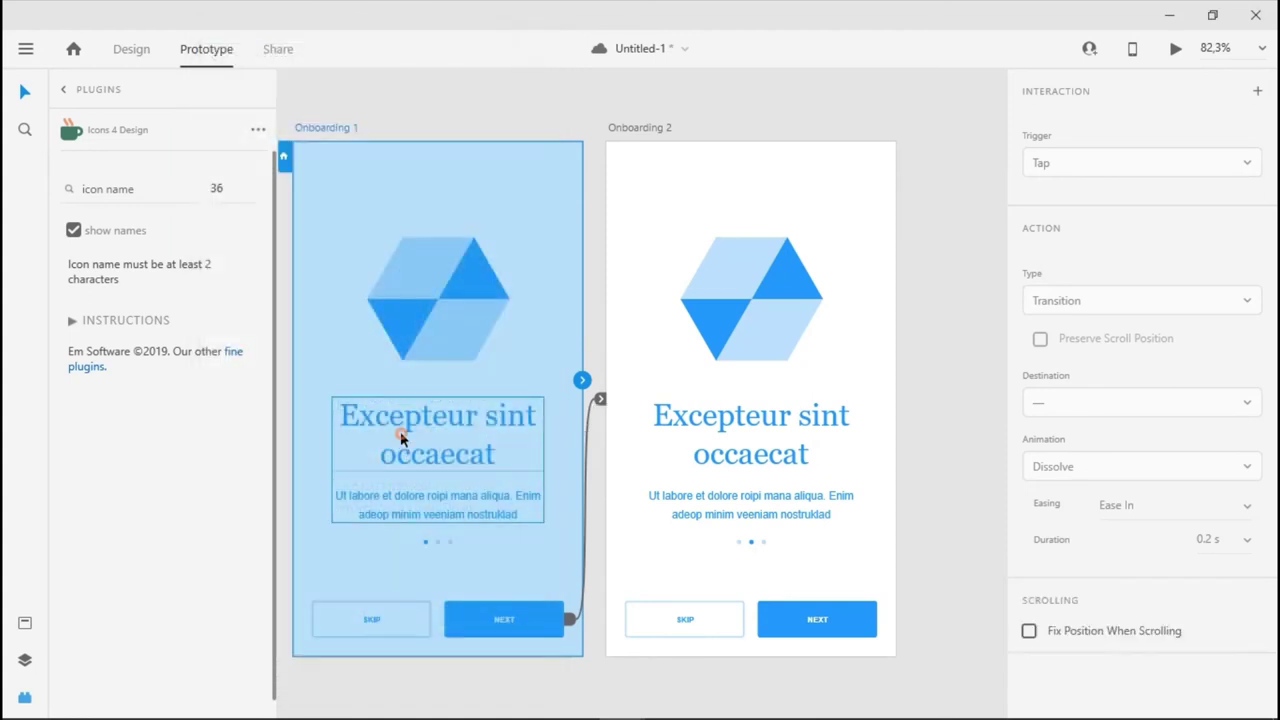
- Replace the heading text on the Onboarding 1 artboard with "Onboarding 1"
click(472, 418)
click(470, 417)
double_click(498, 470)
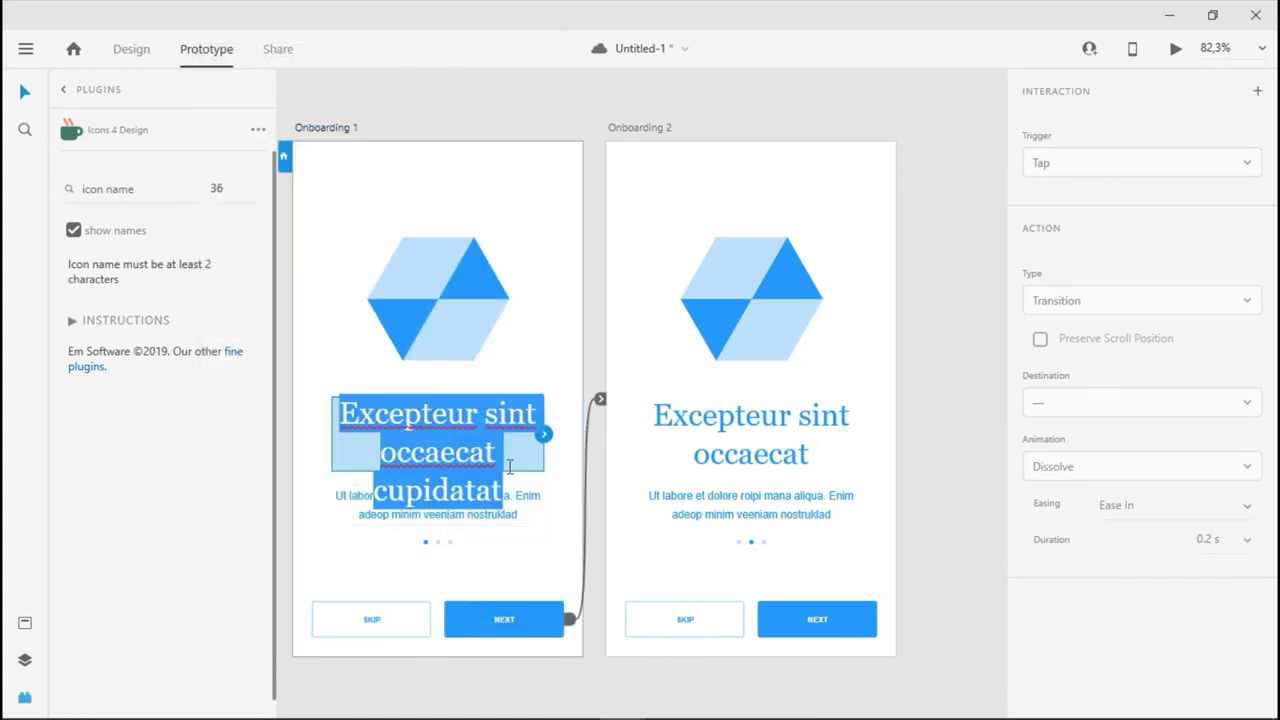
text(Onboarding 1)
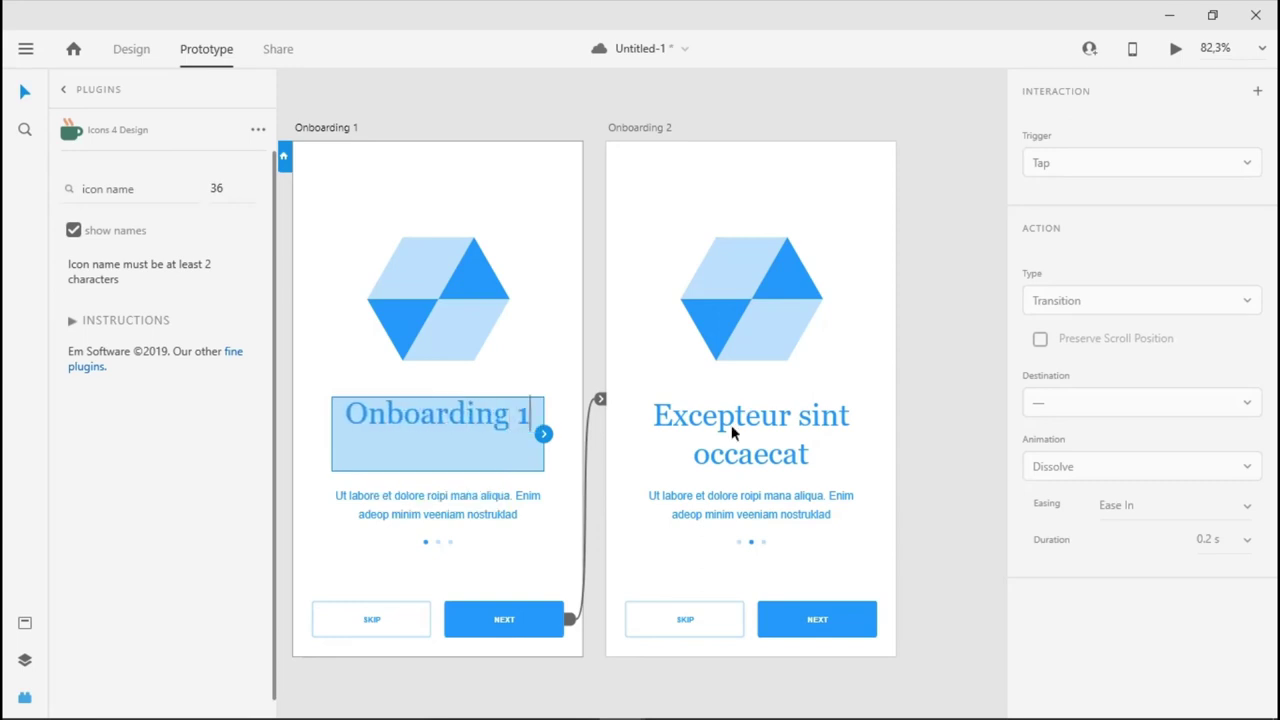
key(Escape)
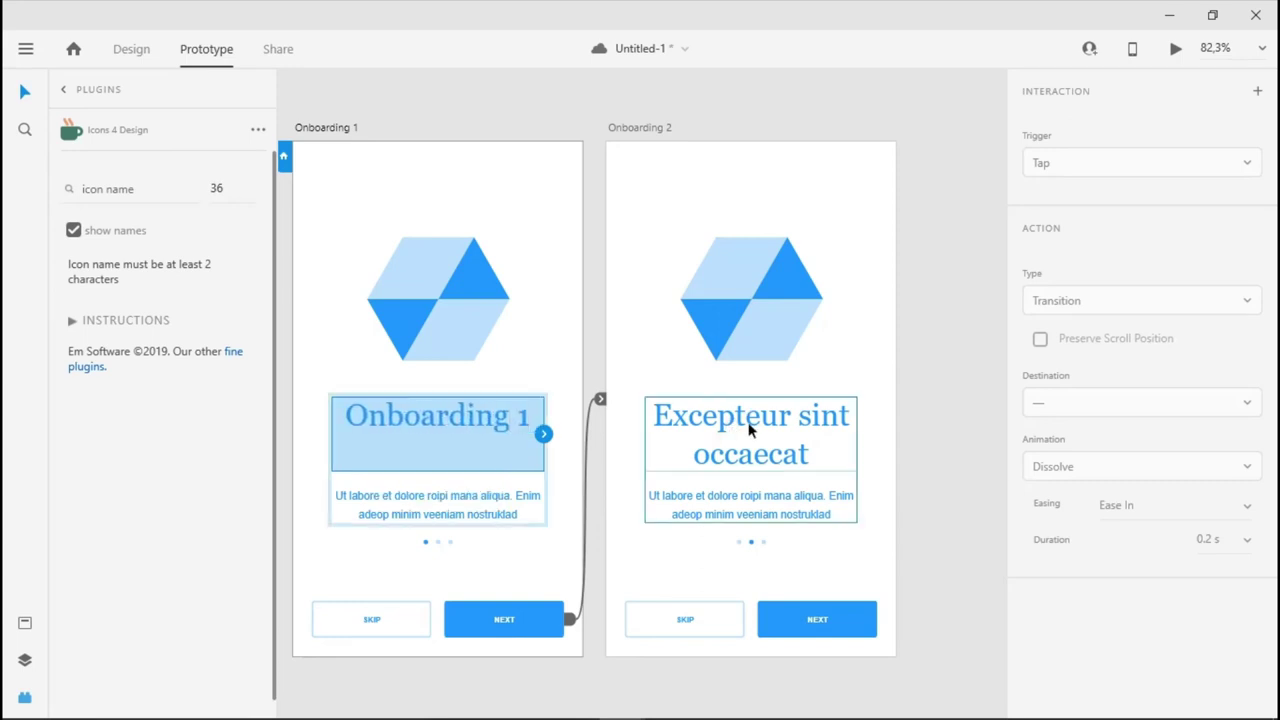
- Return to design mode and replace the heading text on the Onboarding 2 artboard with "Onboarding 2"
click(129, 50)
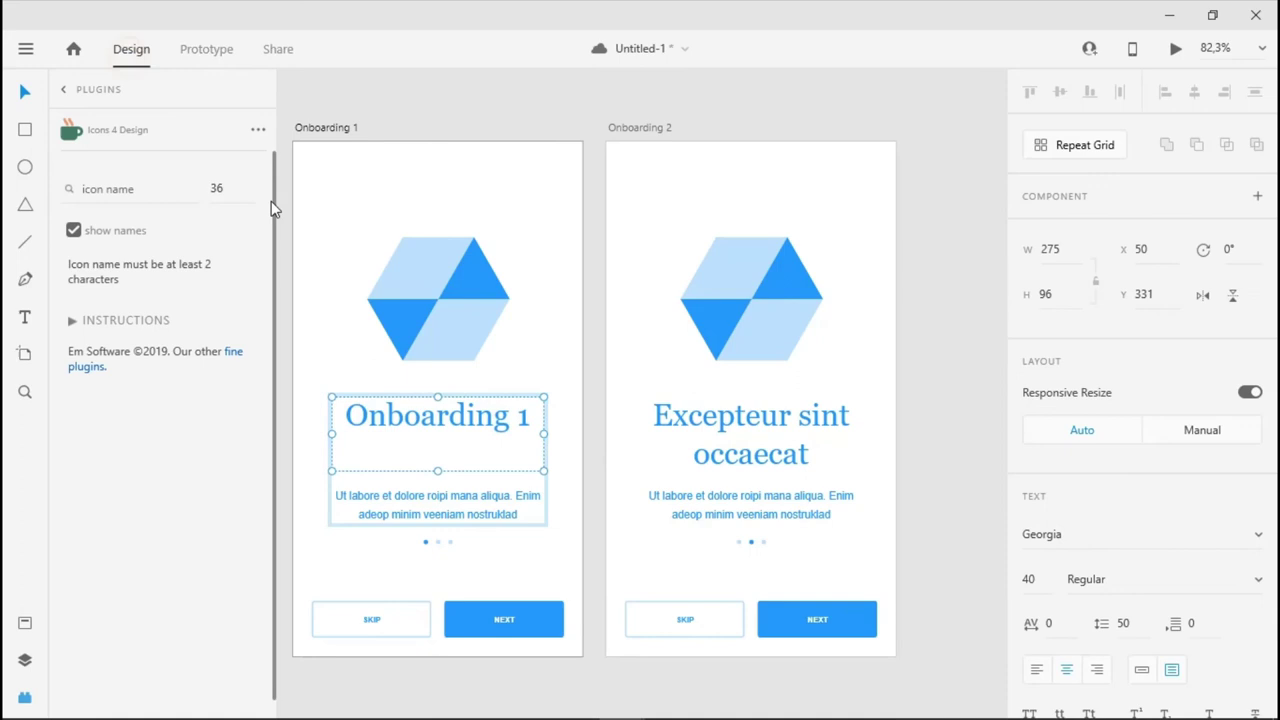
click(754, 435)
double_click(754, 435)
double_click(771, 415)
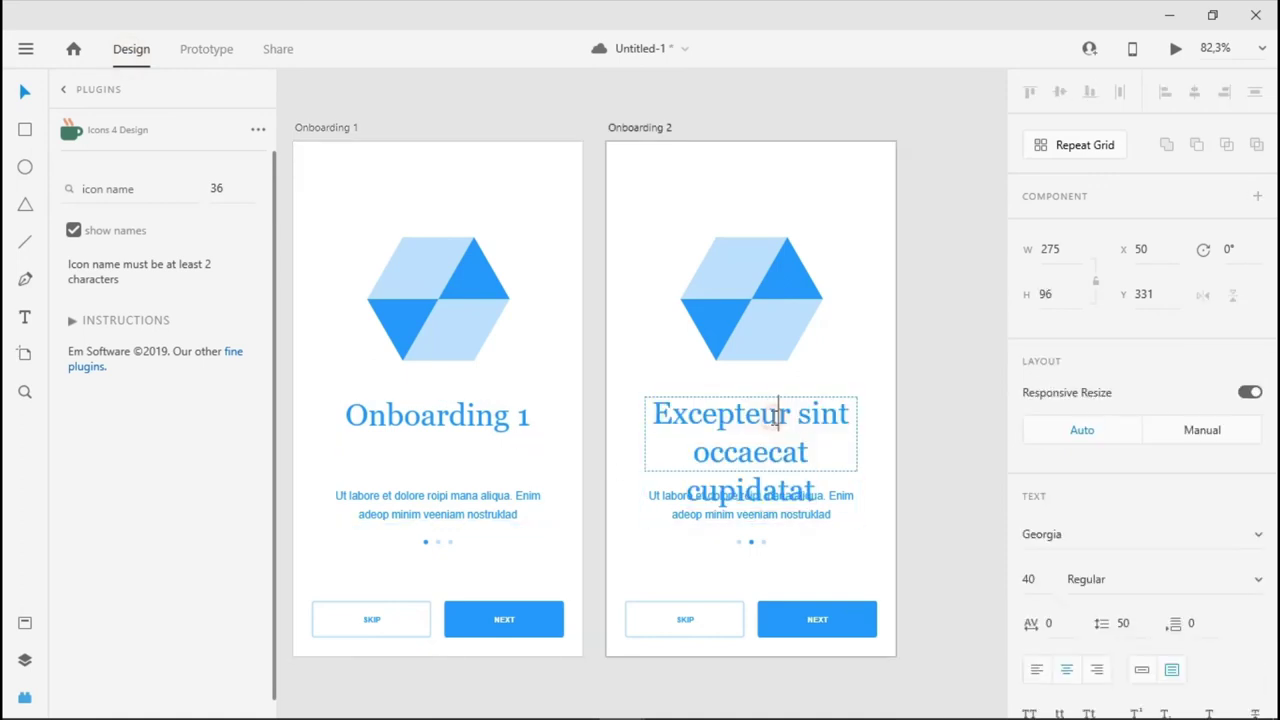
key(ctrl+a)
text(Ob)
key(BackSpace)
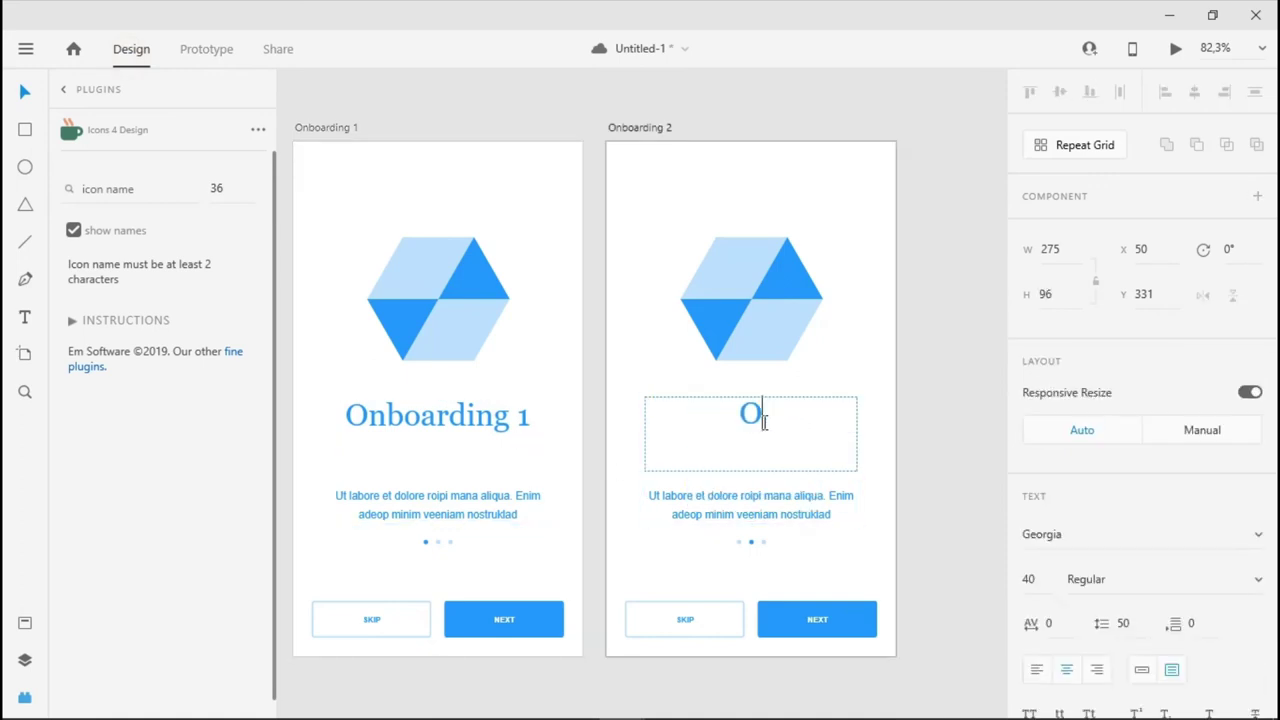
text(nboarding 2)
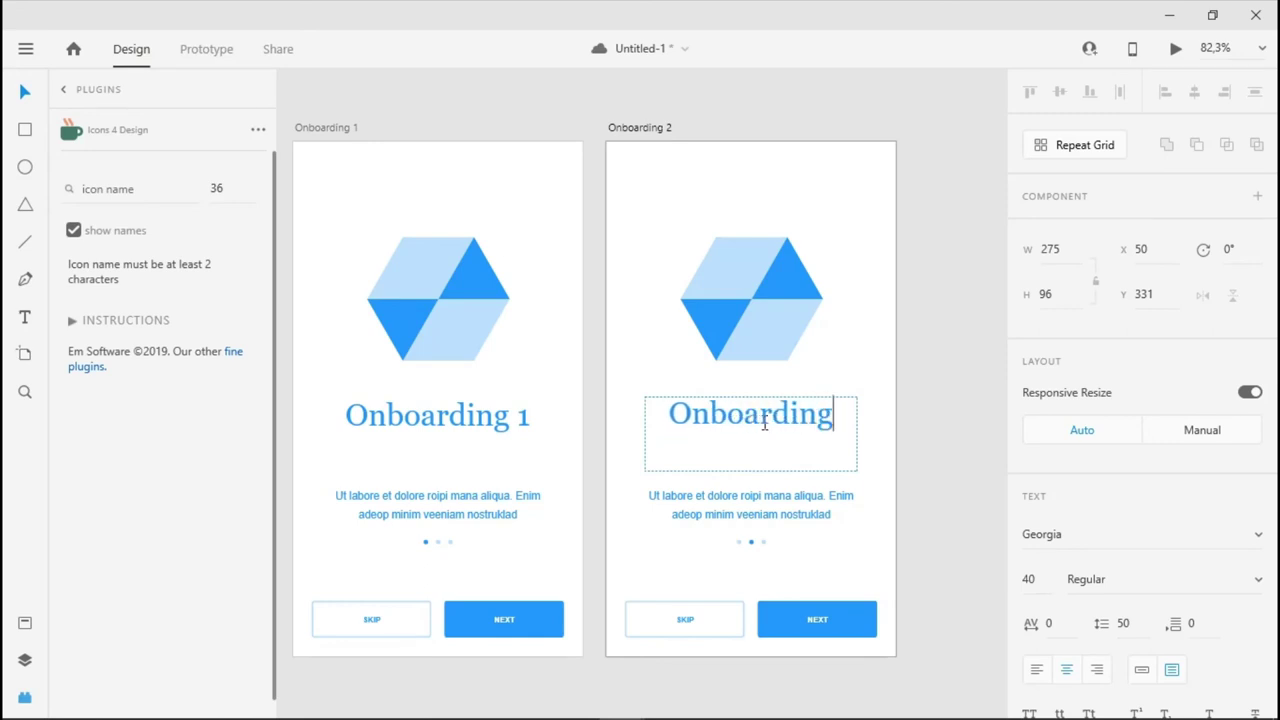
- Finish the "Onboarding 2" heading text, and preview the prototype from the Onboarding 2 artboard
key(Escape)
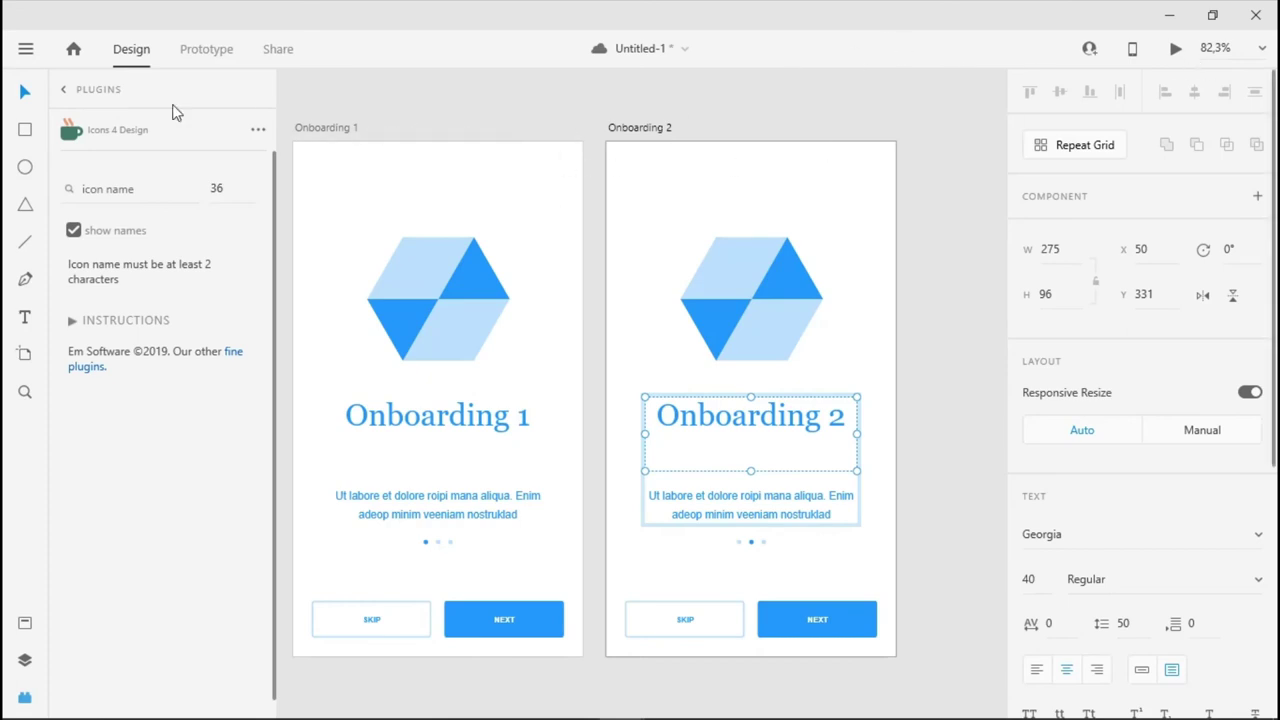
click(190, 49)
click(1175, 49)
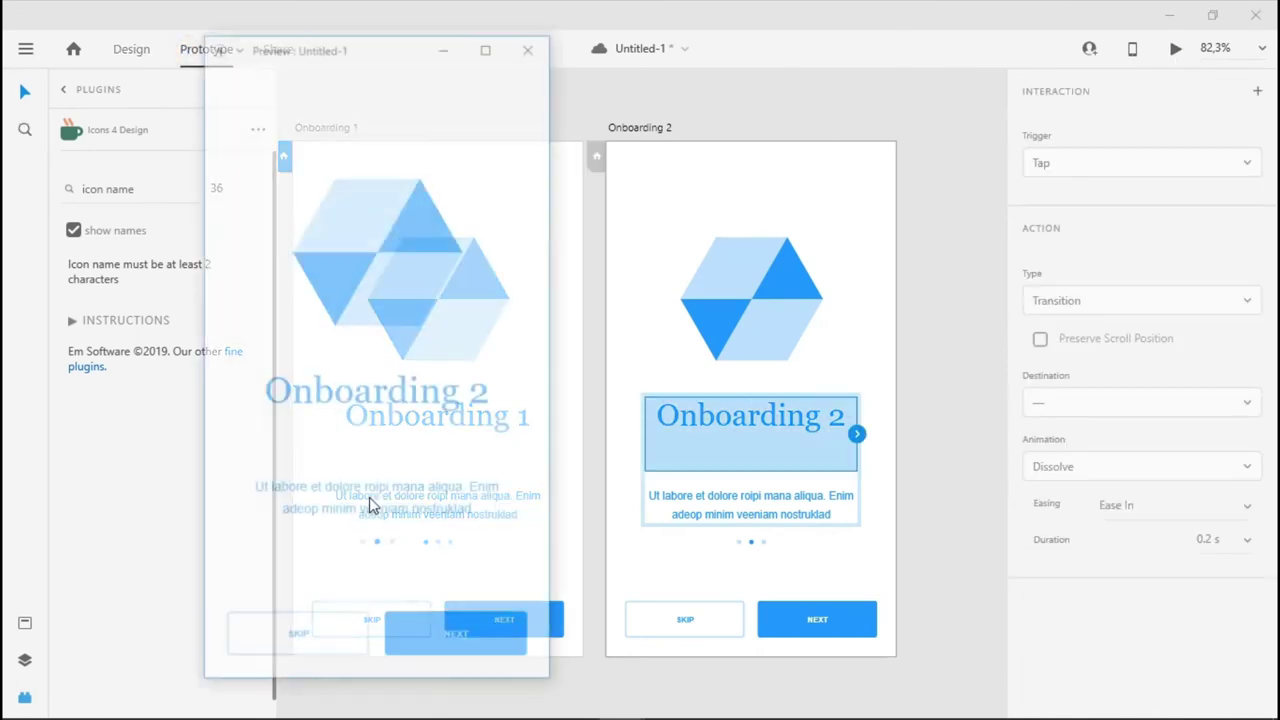
click(270, 640)
click(527, 45)
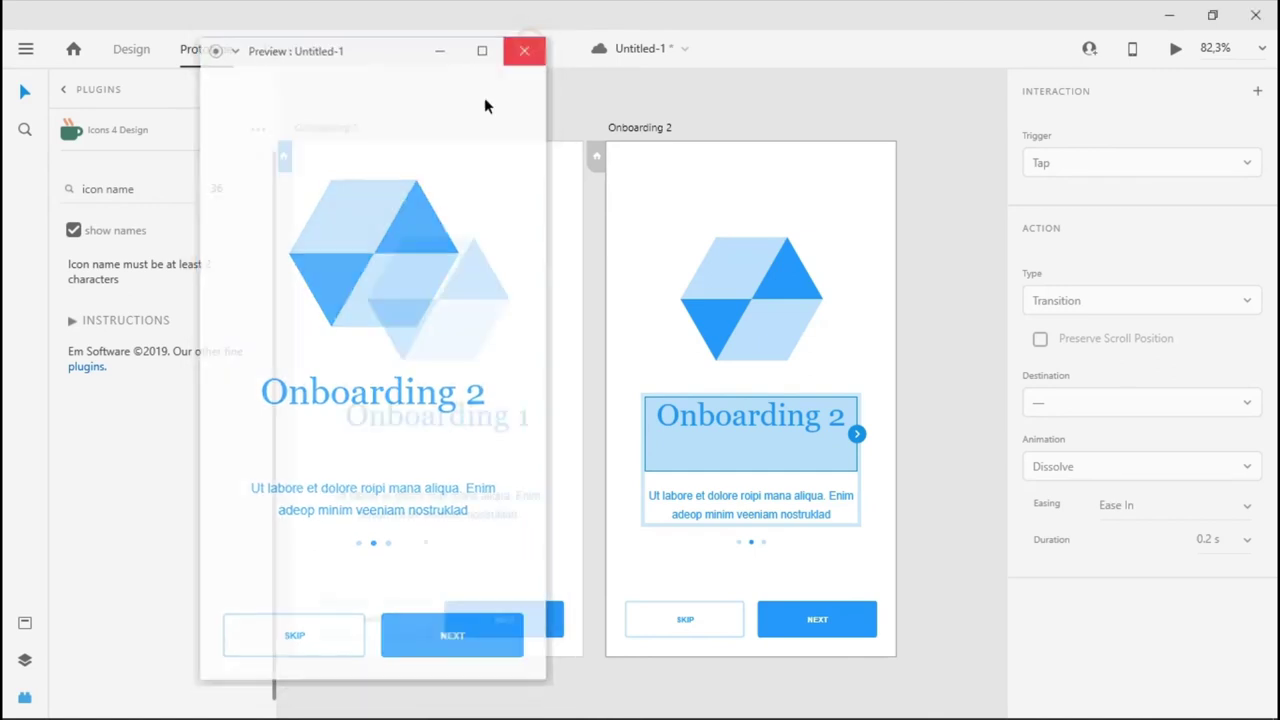
- Preview the prototype from the Onboarding 1 artboard, test the NEXT button's transition, and close the preview
click(340, 126)
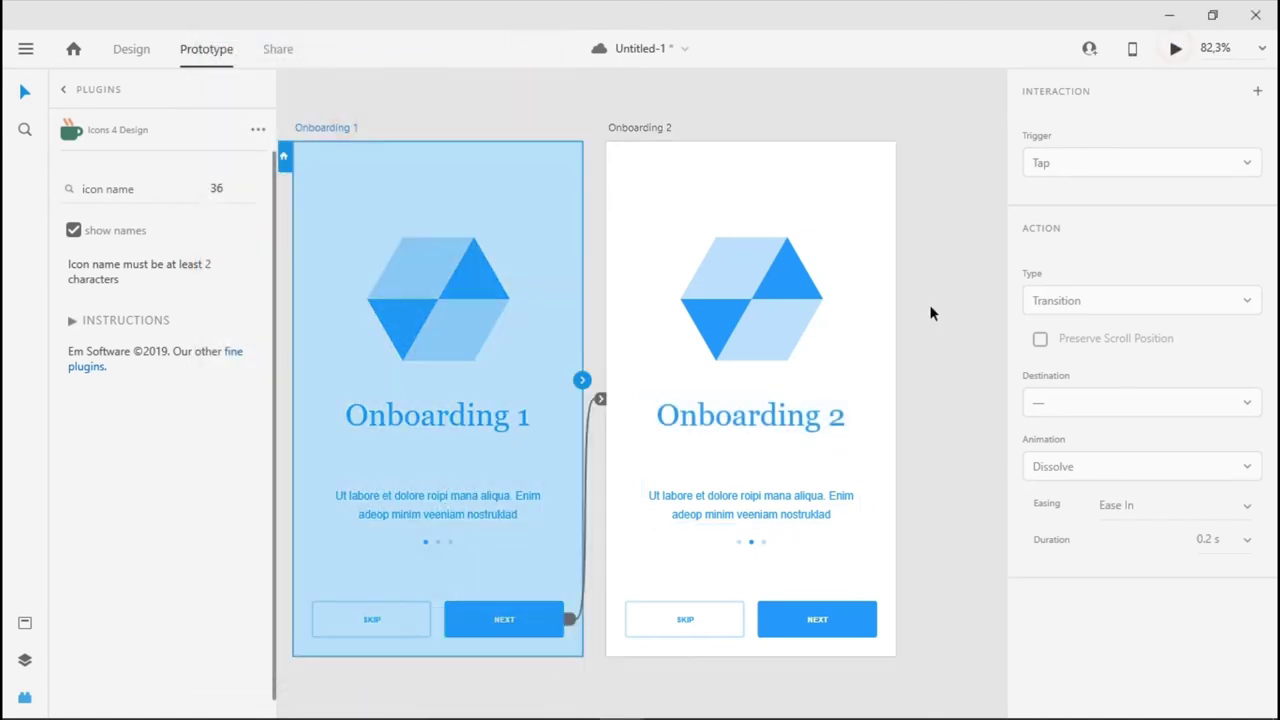
click(1175, 49)
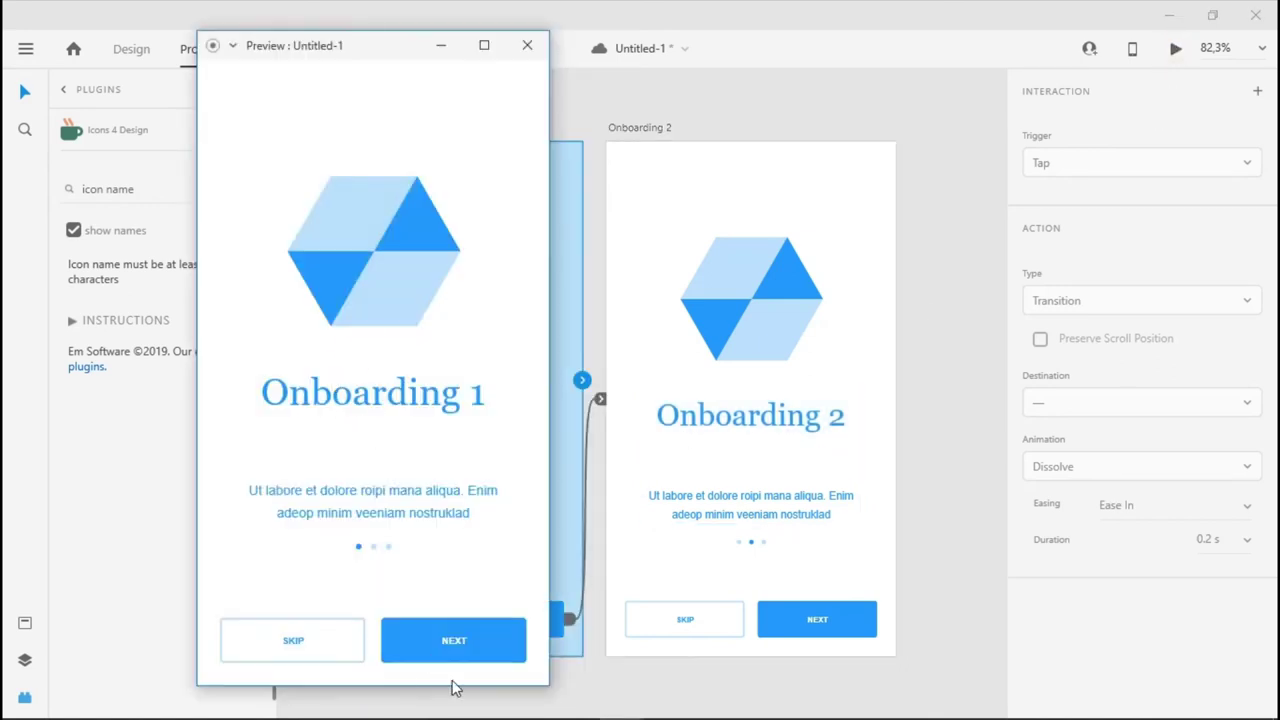
click(474, 638)
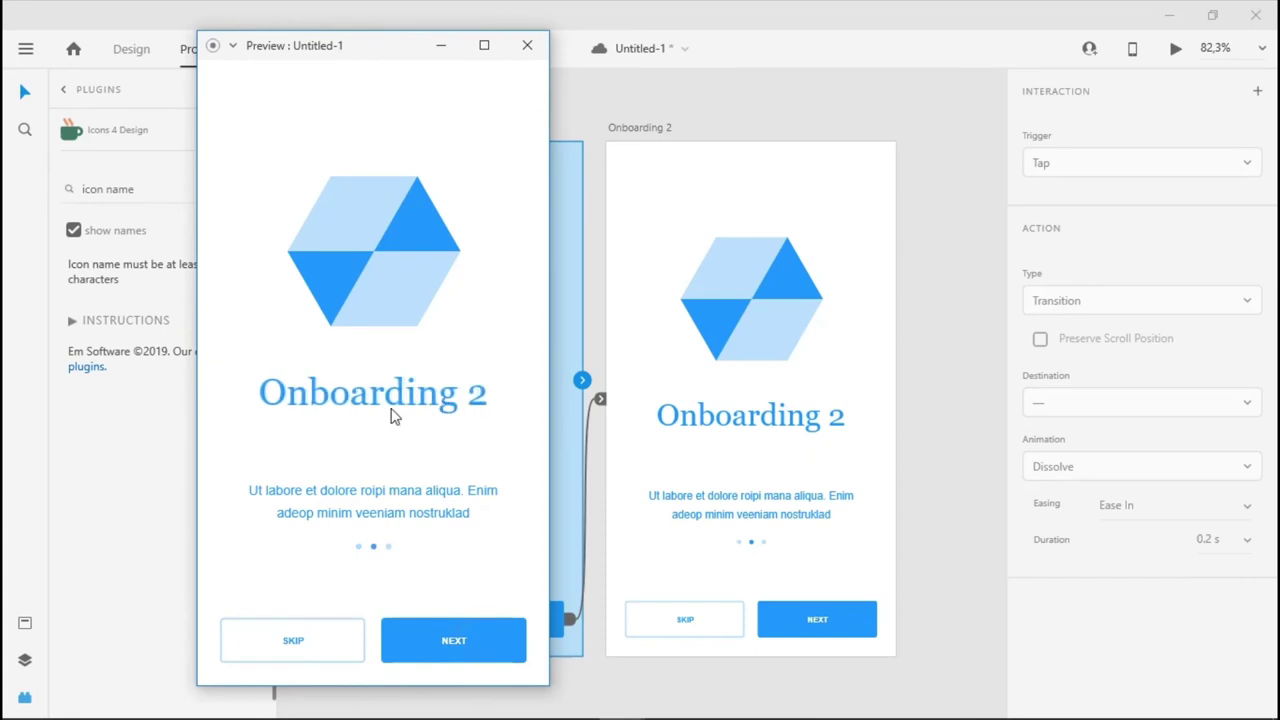
click(527, 45)
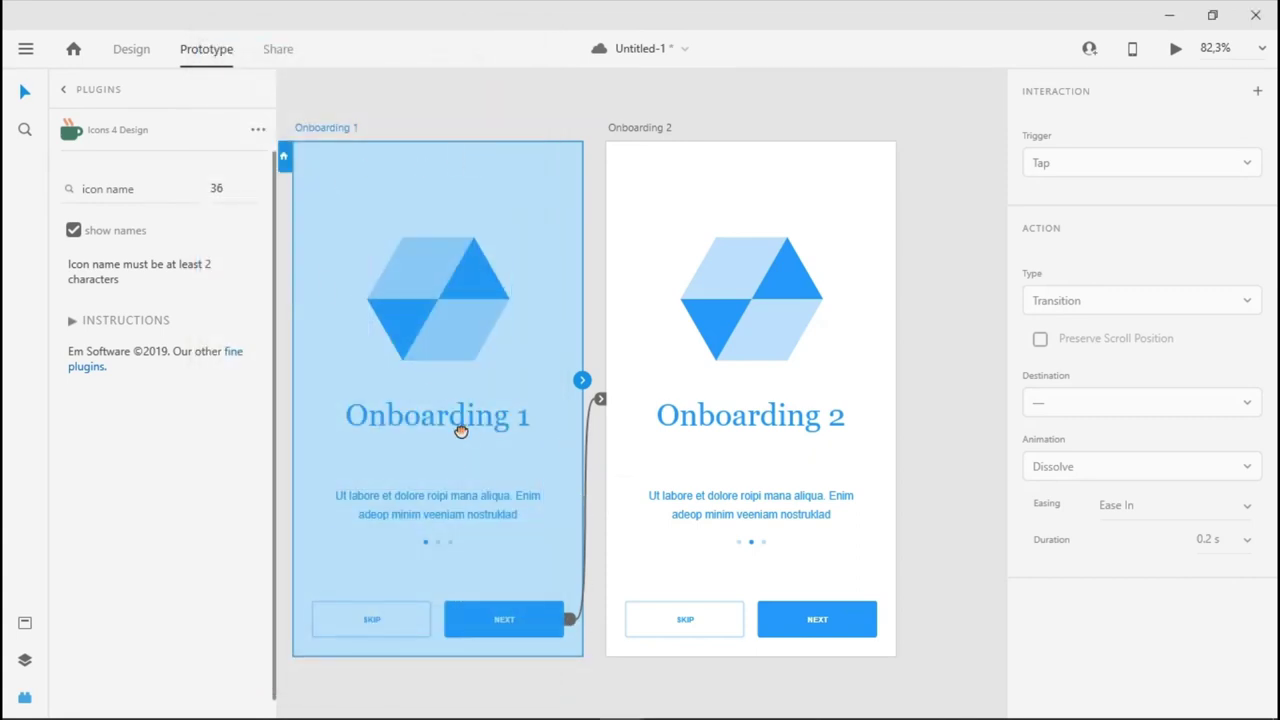
- Set the animation of the transition from Onboarding 1's NEXT button to Onboarding 2 to Slide Left
scroll(460, 430, down, 3)
scroll(460, 430, left, 1)
click(606, 520)
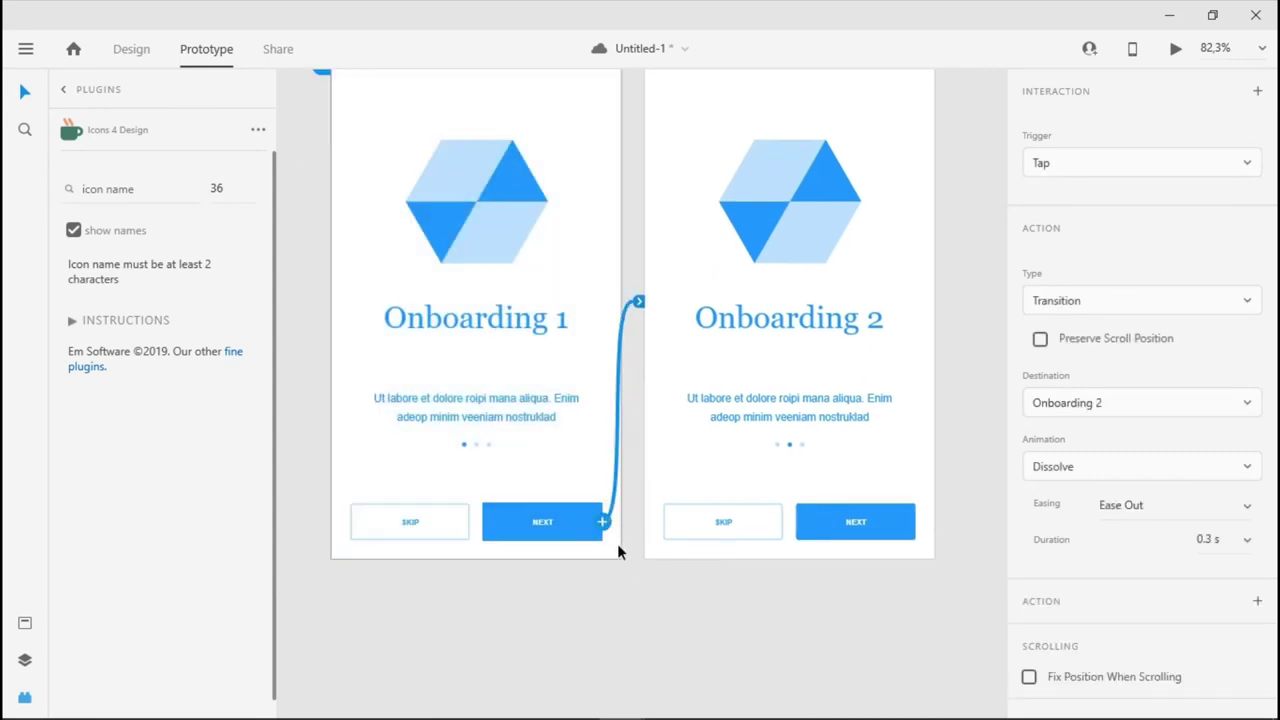
drag(418, 190, 394, 217)
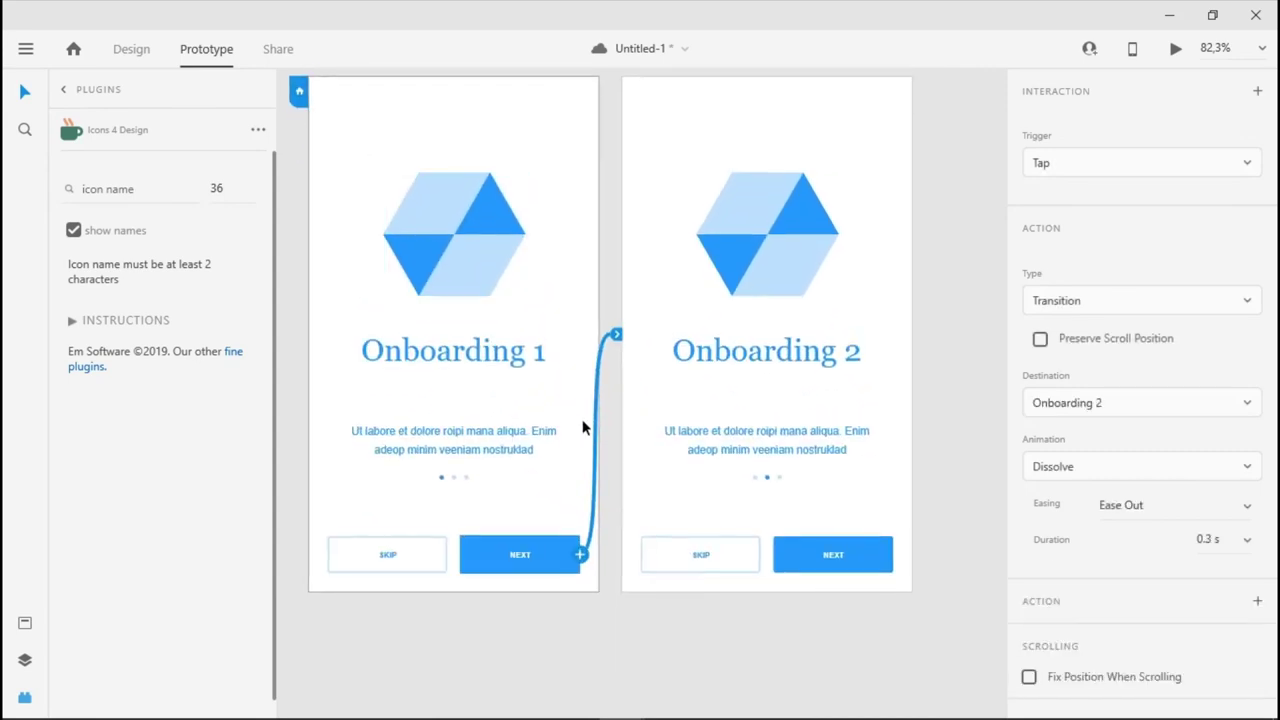
scroll(595, 475, up, 2)
drag(572, 591, 535, 591)
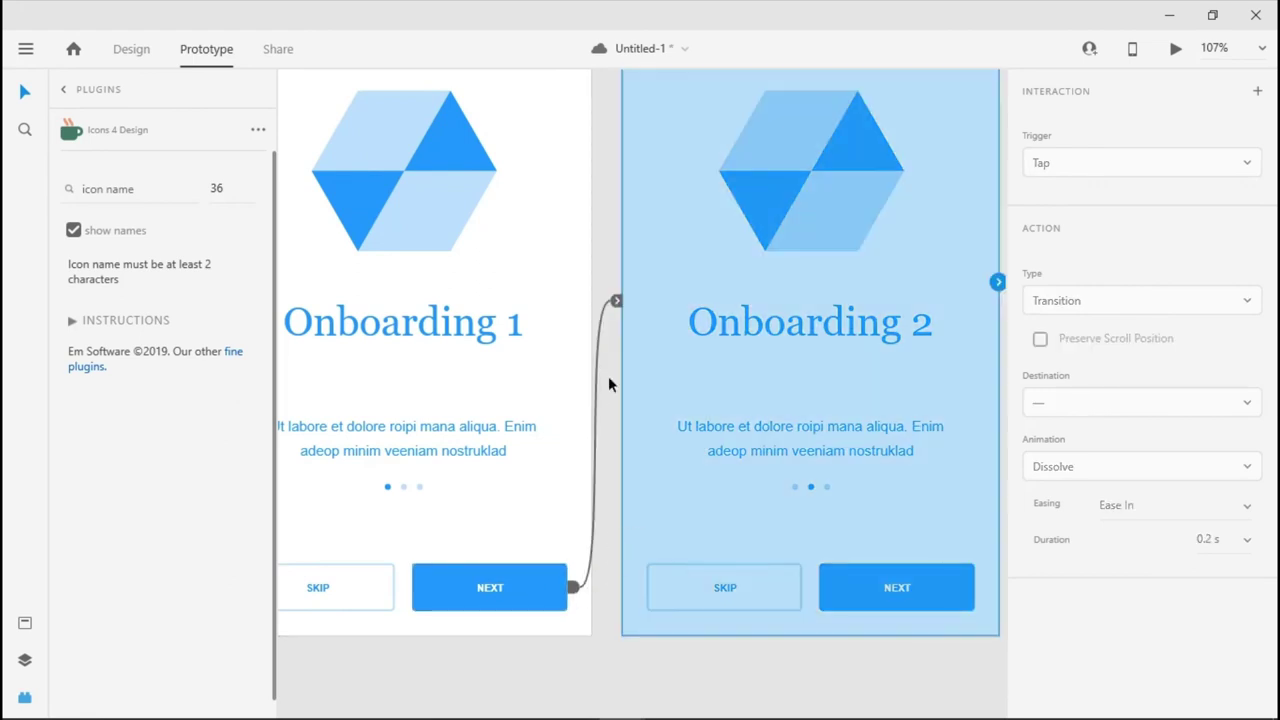
drag(604, 338, 600, 339)
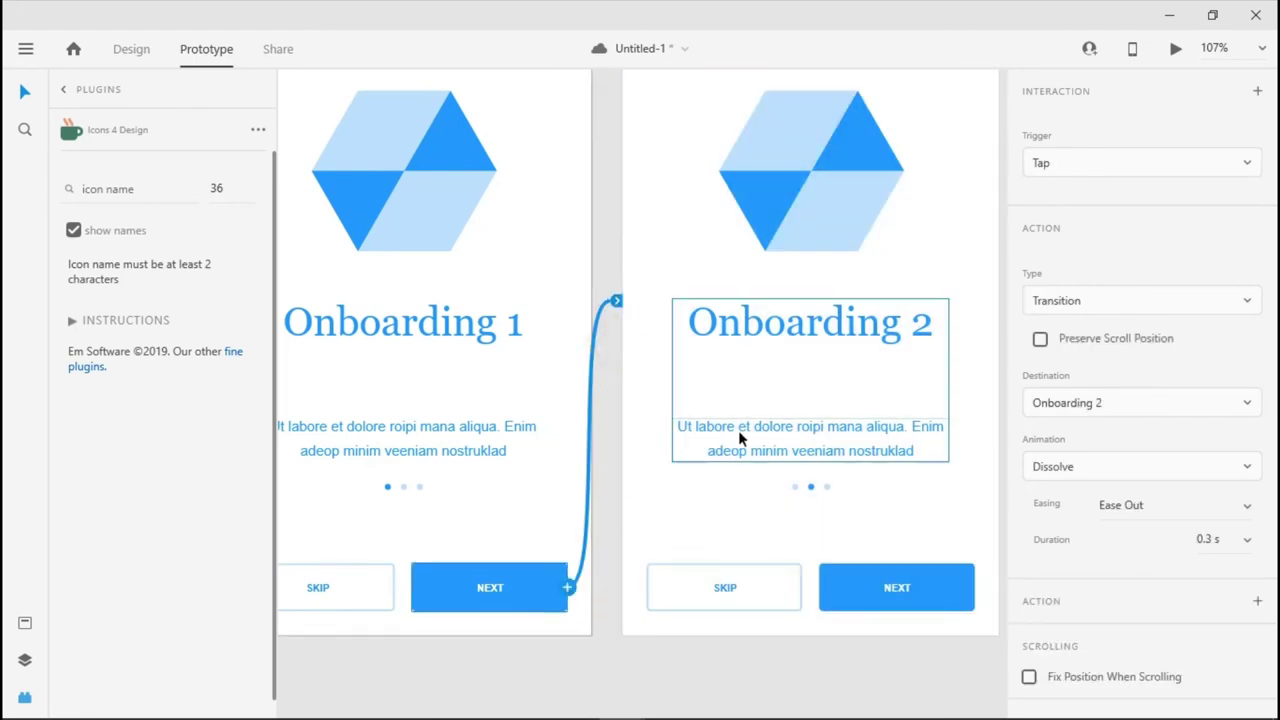
click(1106, 306)
click(1106, 306)
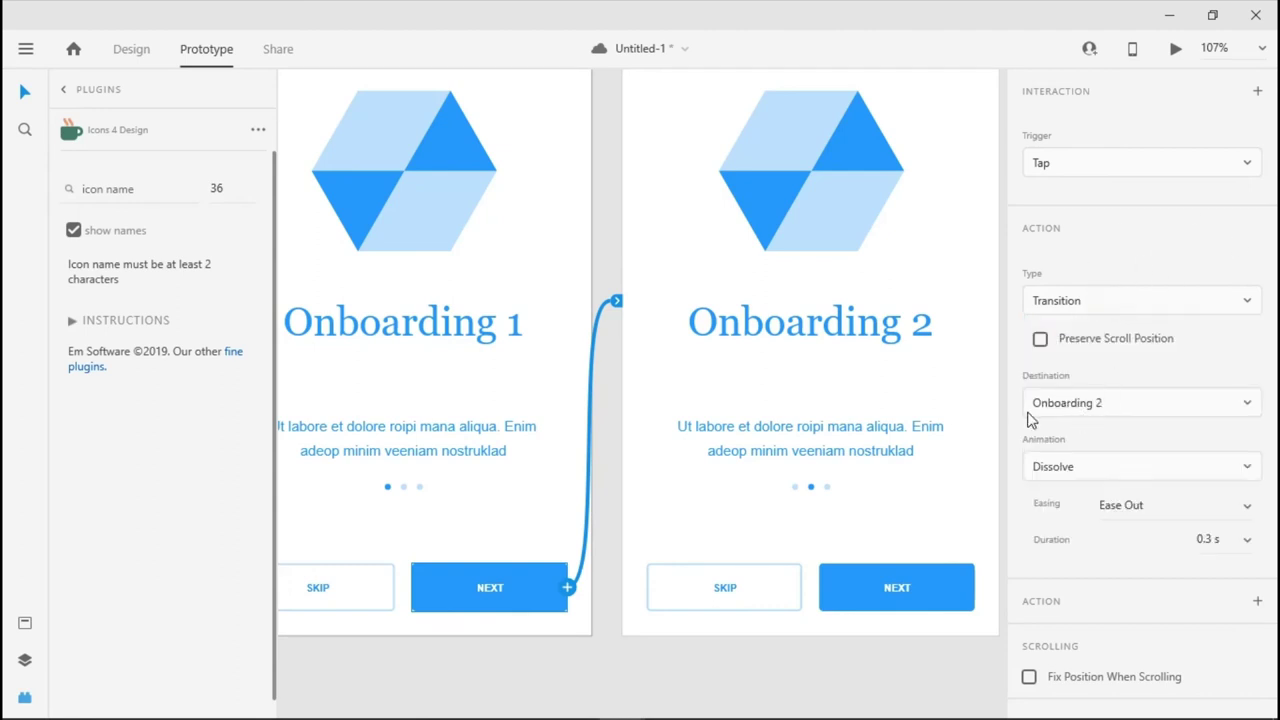
click(1047, 474)
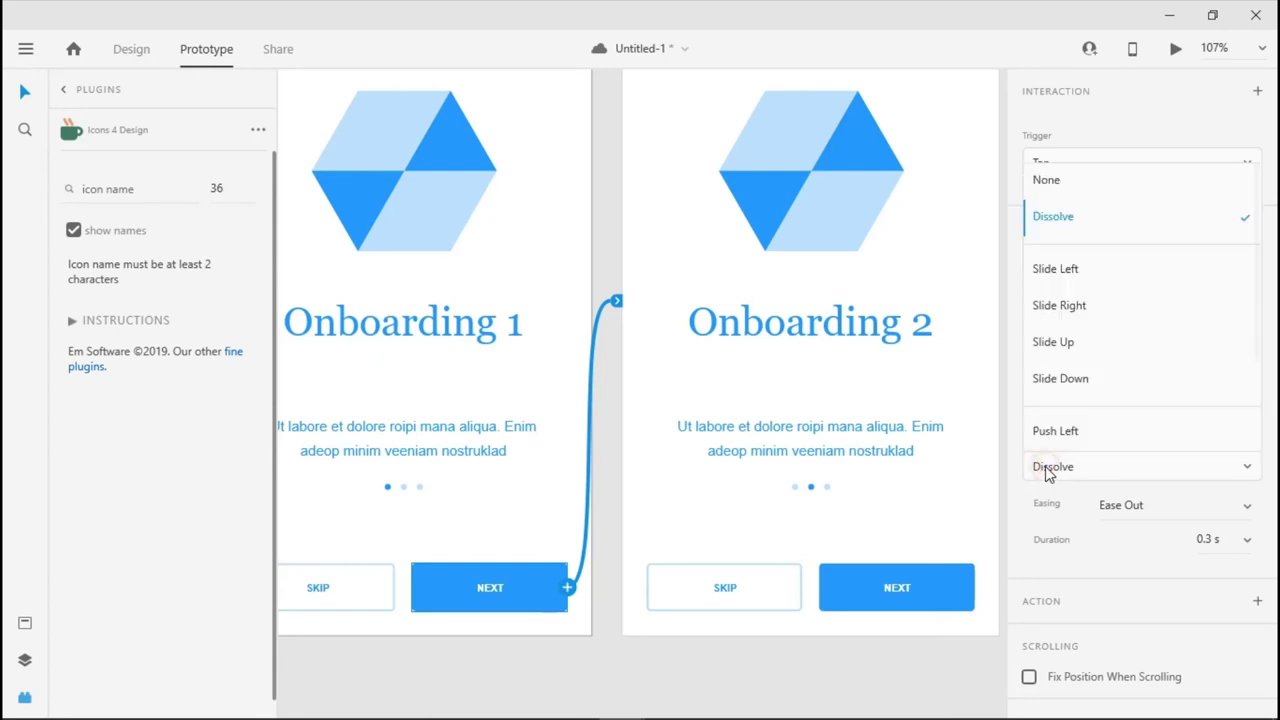
click(1079, 270)
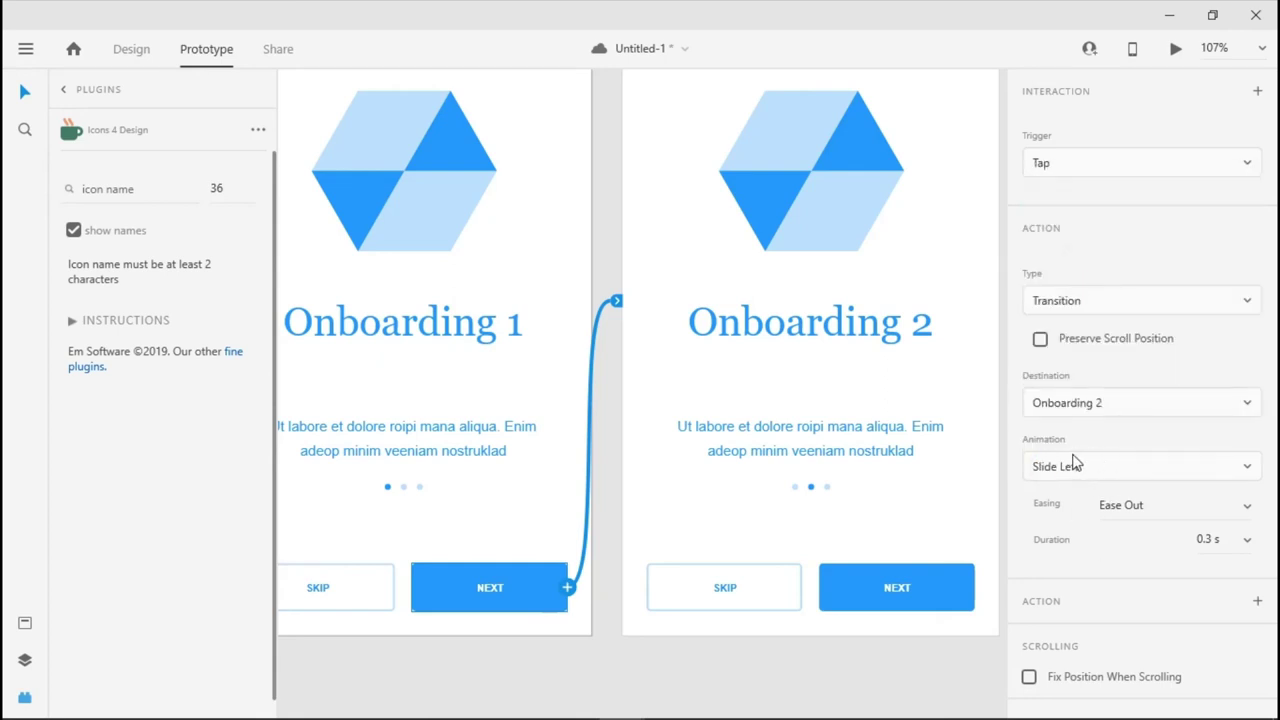
key(space)
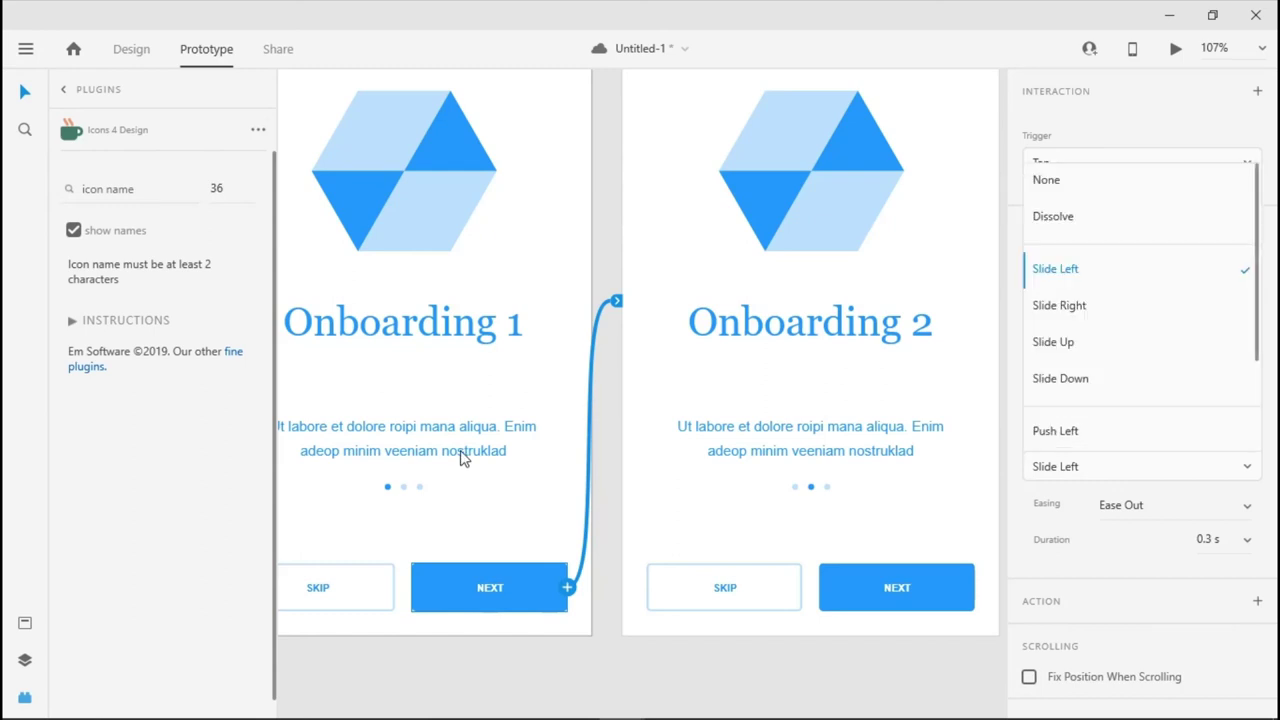
click(1083, 264)
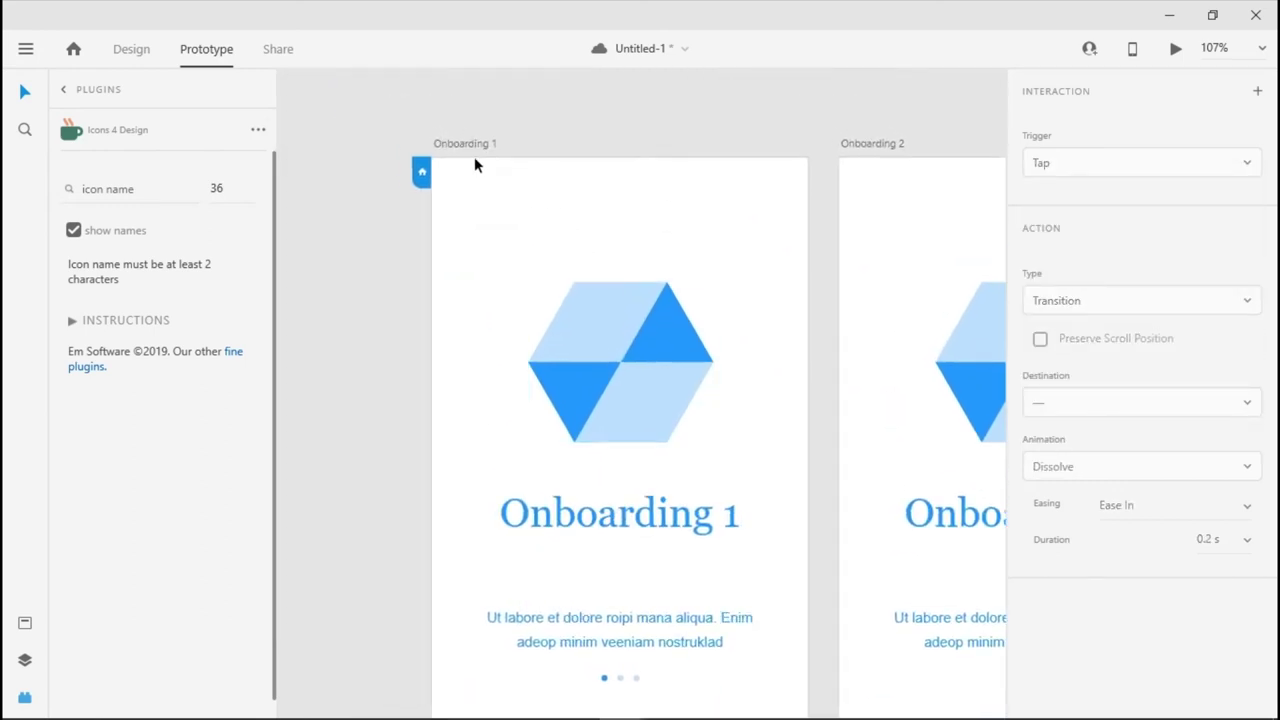
- Preview the prototype from Onboarding 1 to test the NEXT button's Slide Left animation, and close the preview
click(468, 147)
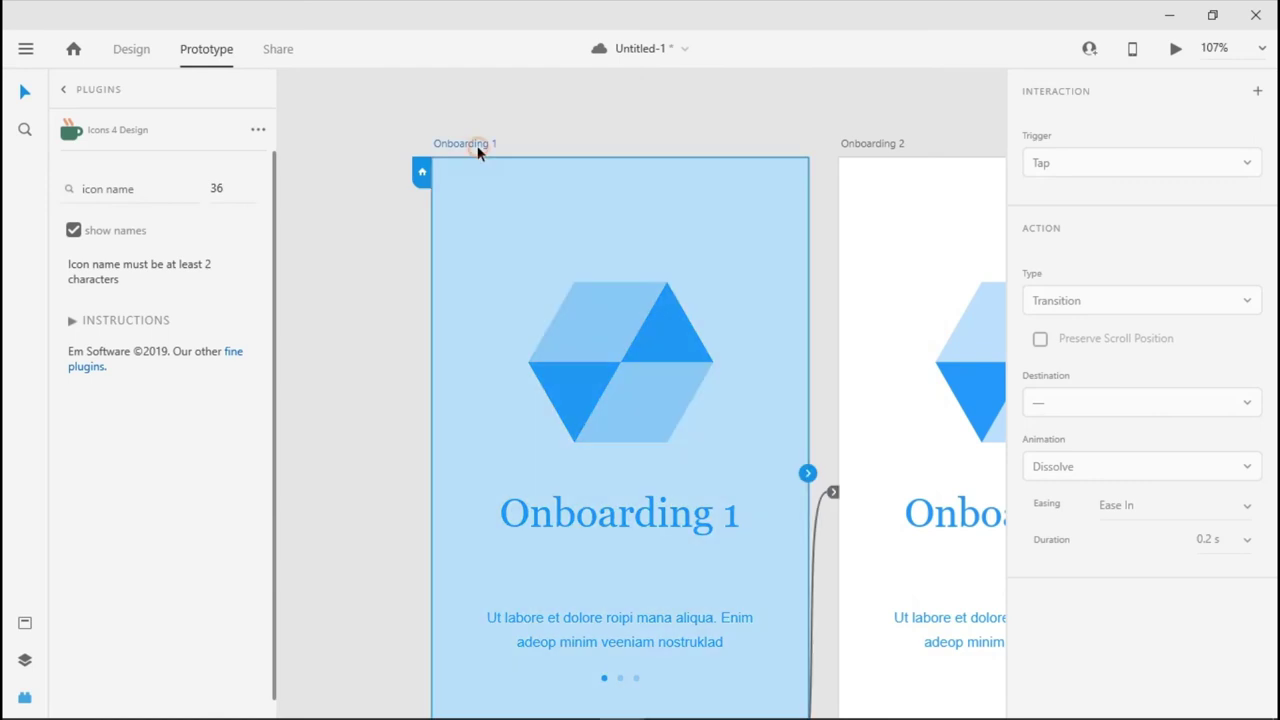
click(1170, 55)
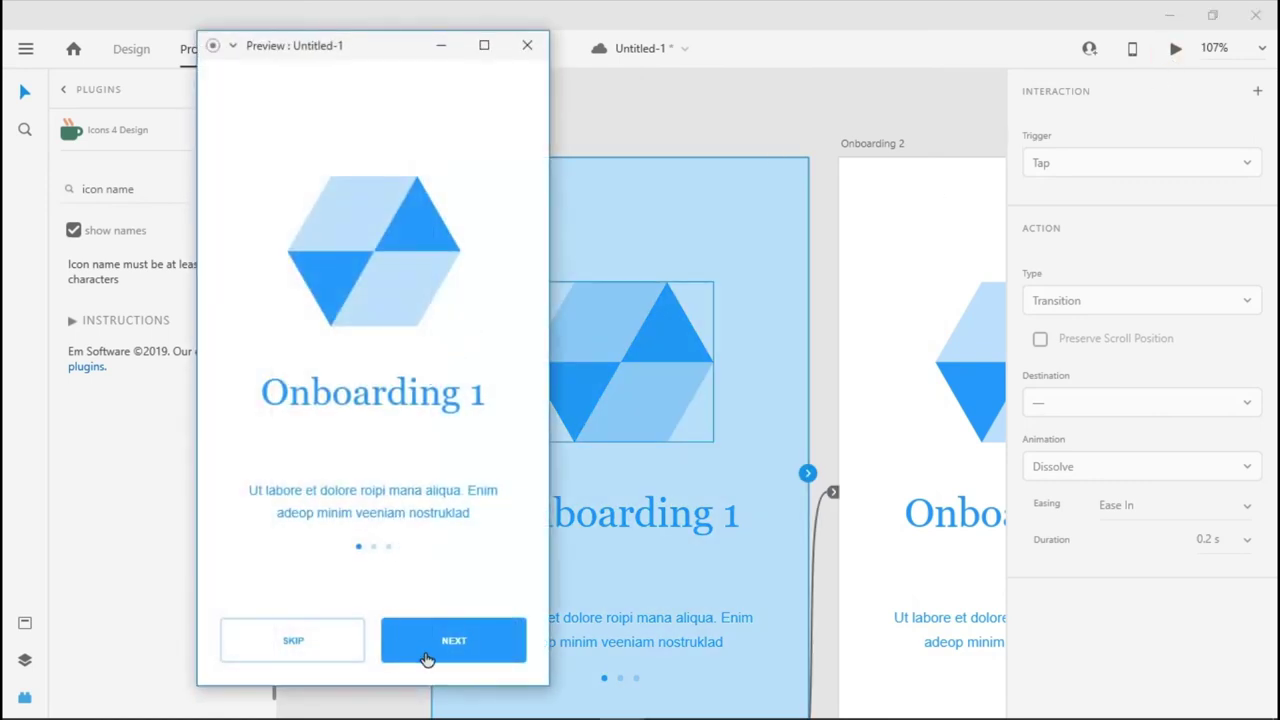
click(425, 652)
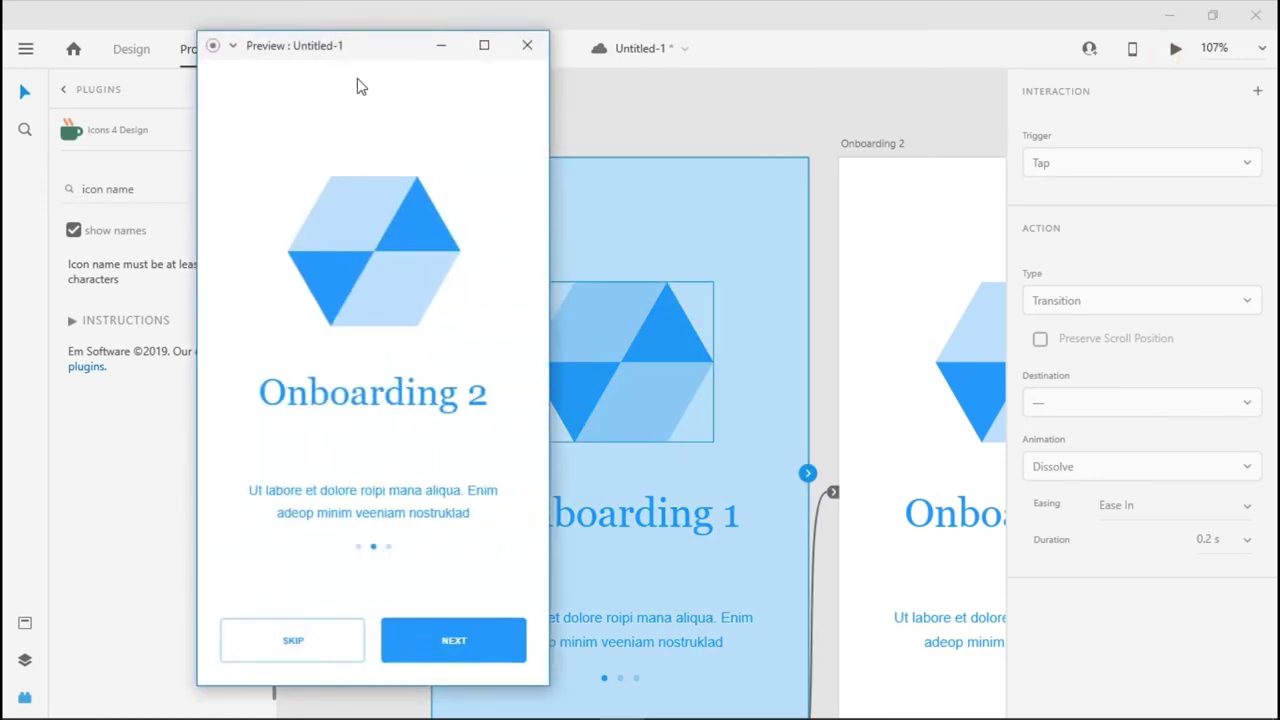
click(527, 45)
- Duplicate the Onboarding 2 artboard and place the copy beside it as the third screen
drag(798, 184, 640, 86)
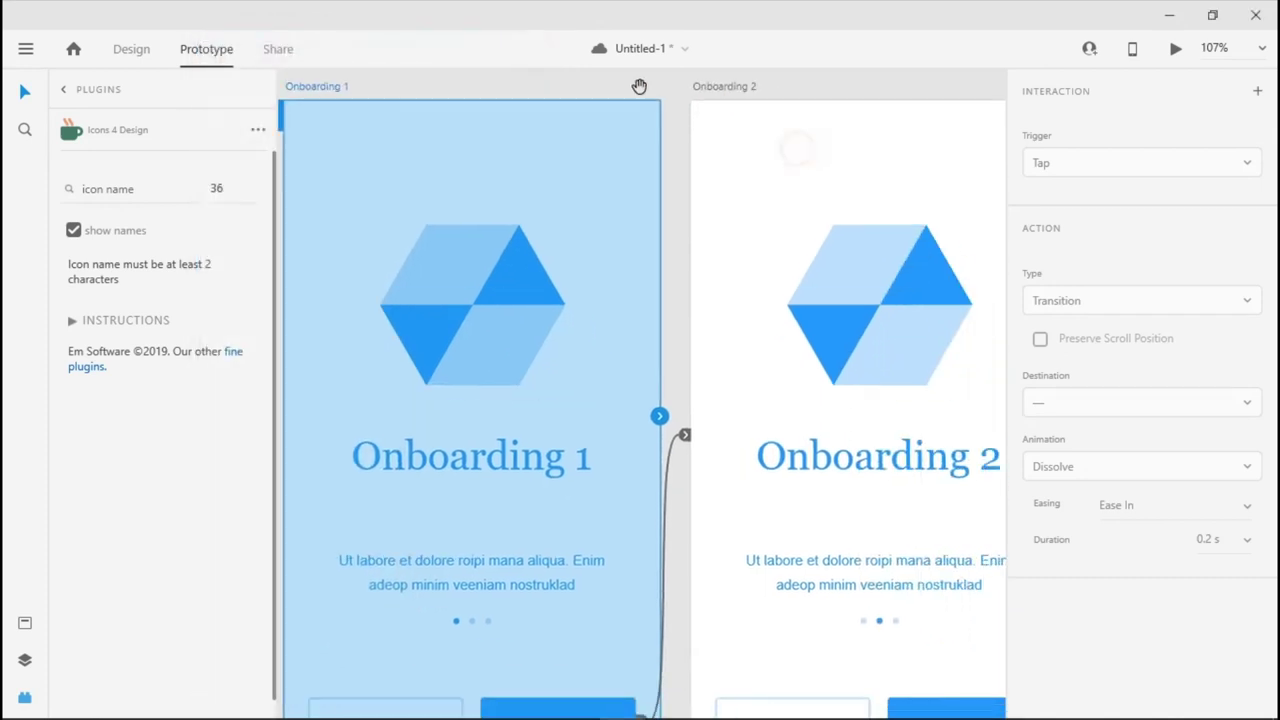
scroll(766, 320, down, 3)
drag(889, 303, 696, 313)
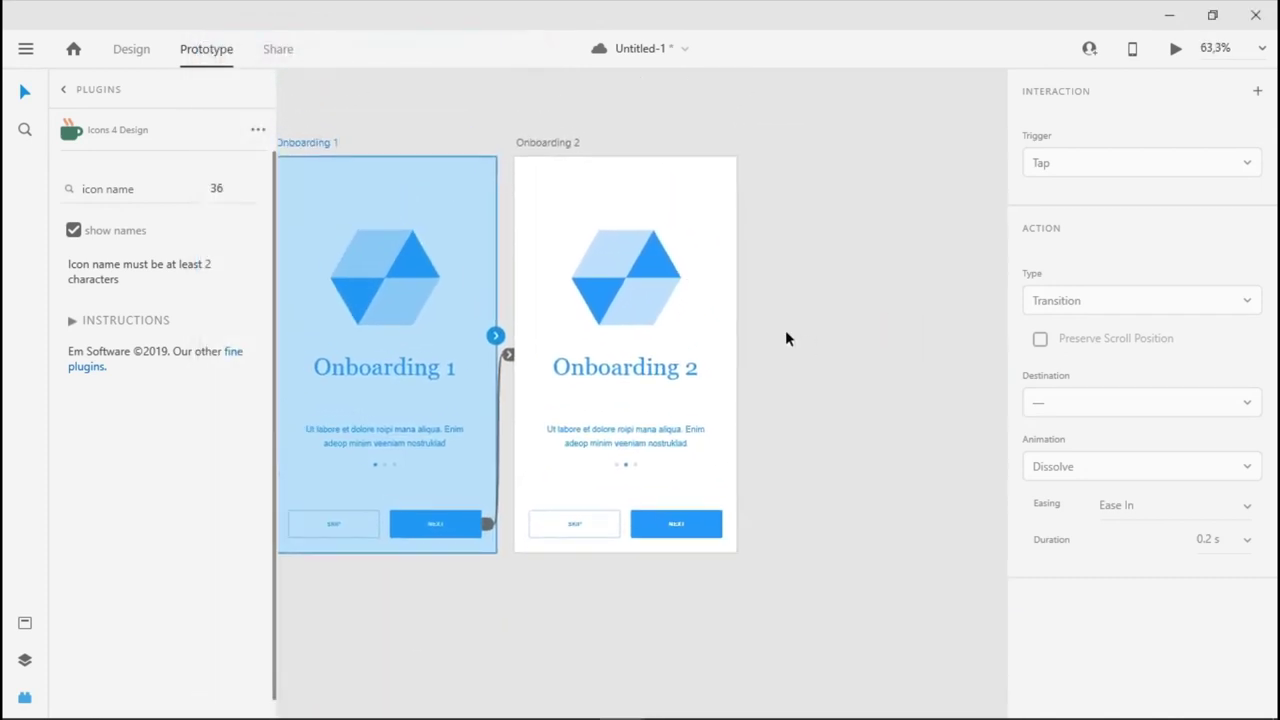
click(689, 235)
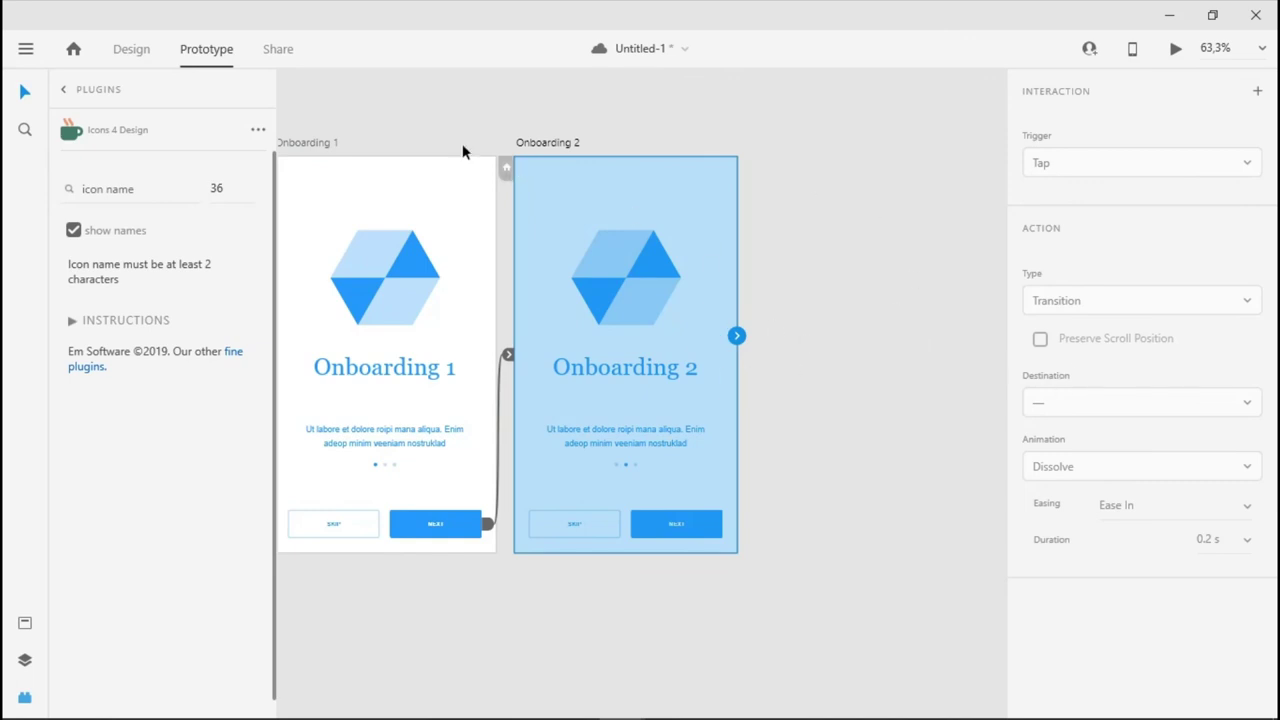
drag(547, 145, 784, 148)
drag(743, 276, 619, 280)
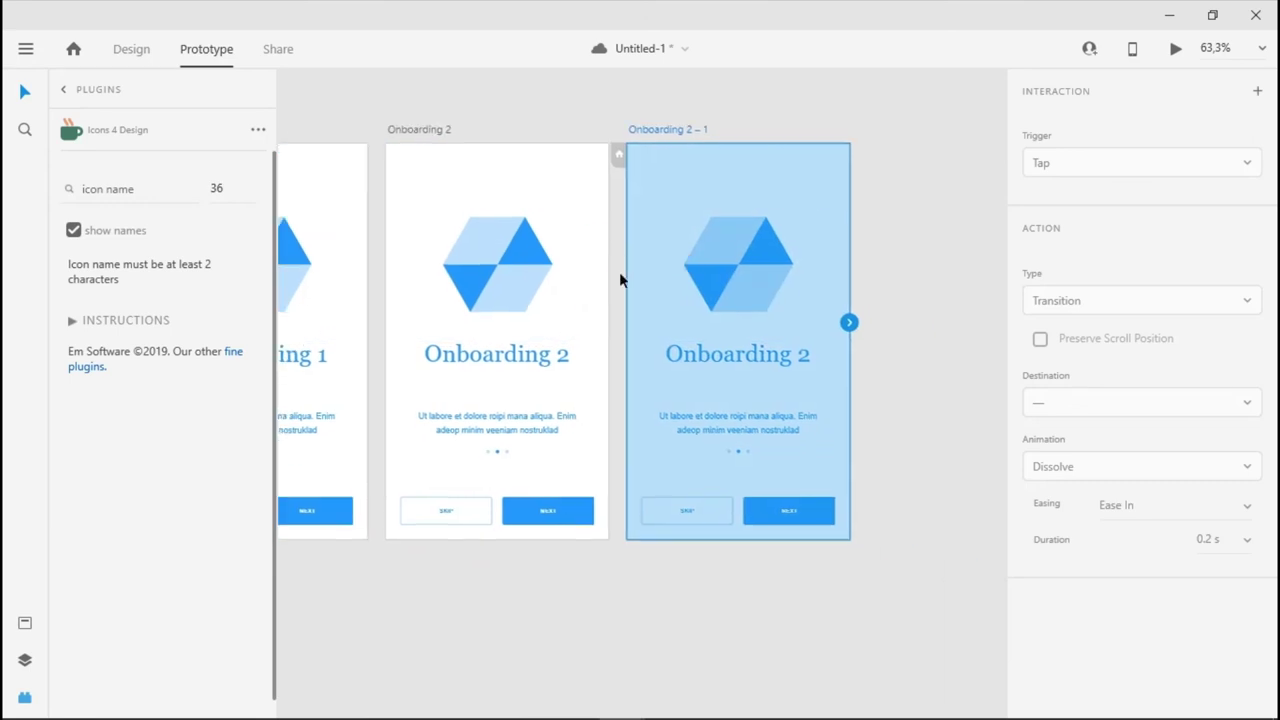
- Return to design mode and change the heading on the duplicated artboard to "Onboarding 3"
click(128, 50)
click(766, 357)
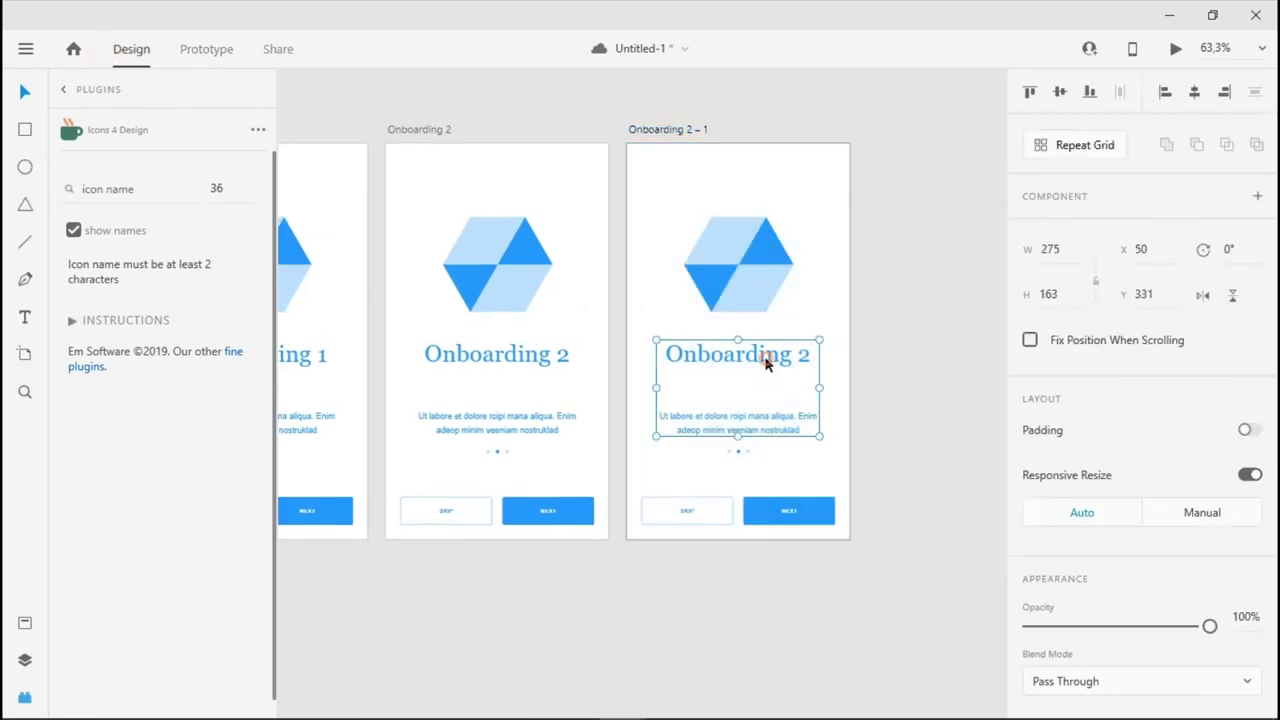
double_click(799, 358)
key(Right)
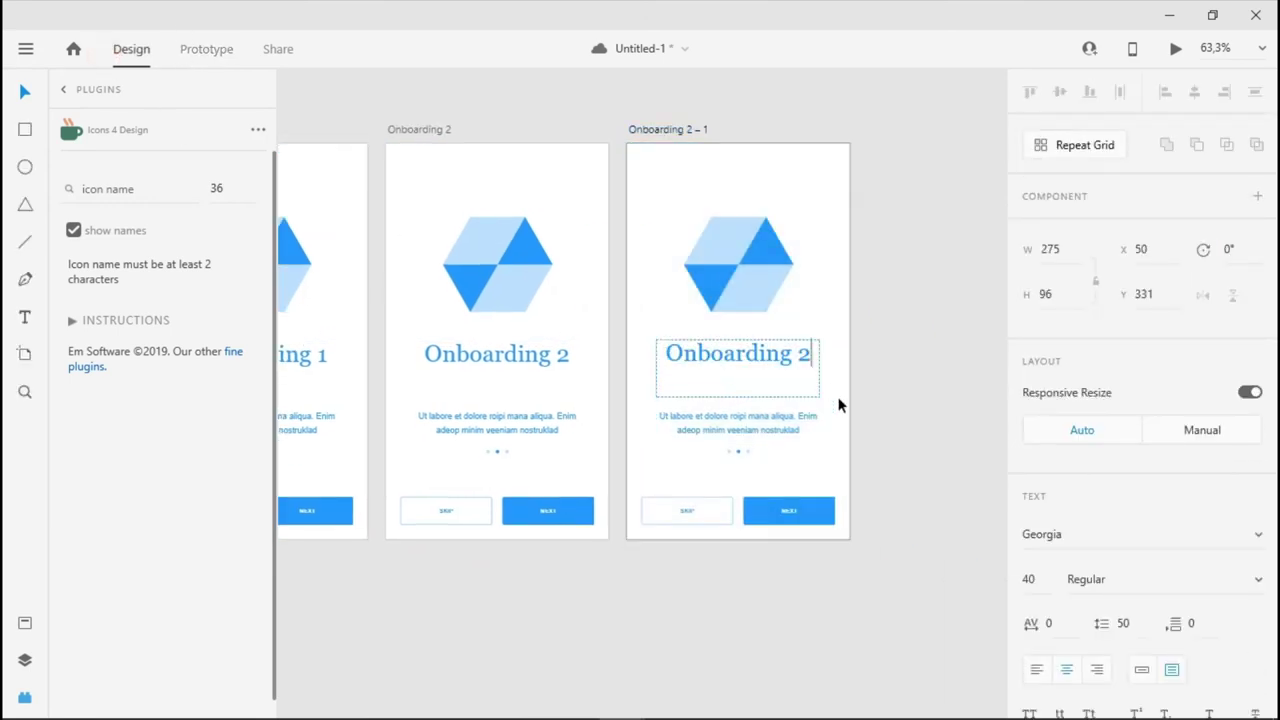
key(BackSpace)
text(3)
key(Escape)
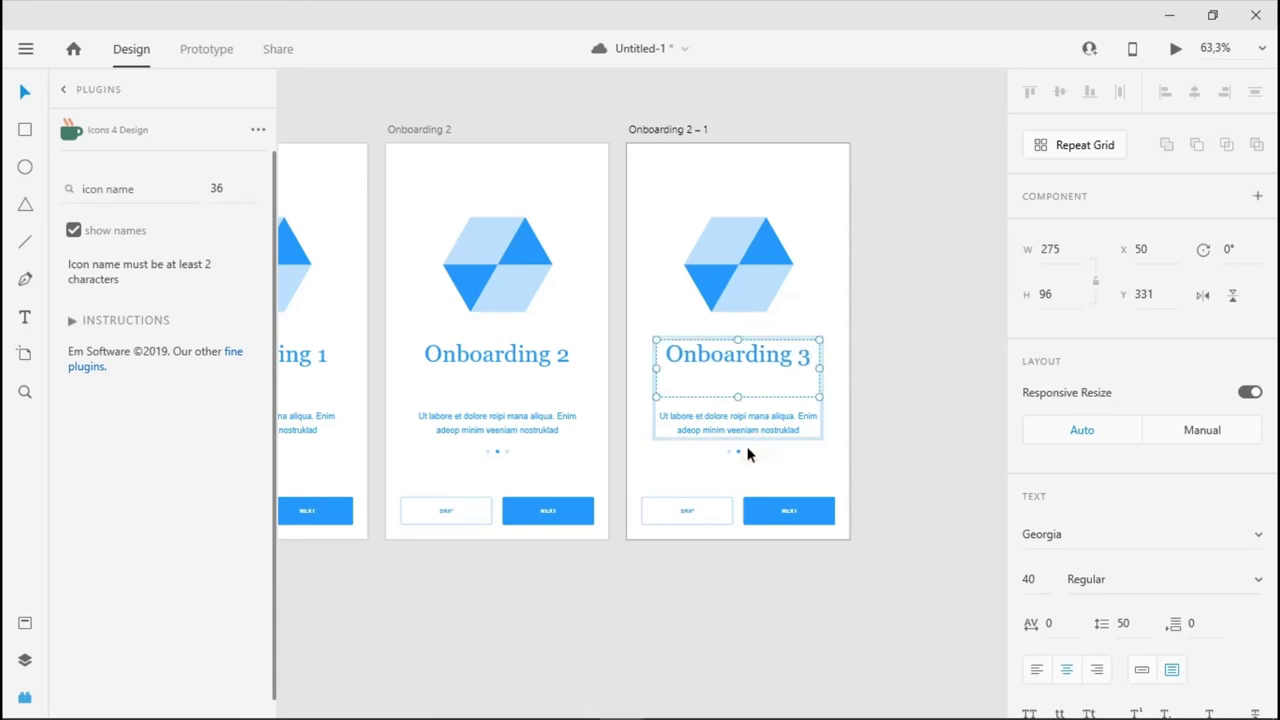
- On the third artboard, fill the last page-indicator dot with dark blue and the middle dot with light blue #BCE0FD
scroll(759, 455, up, 10)
double_click(662, 392)
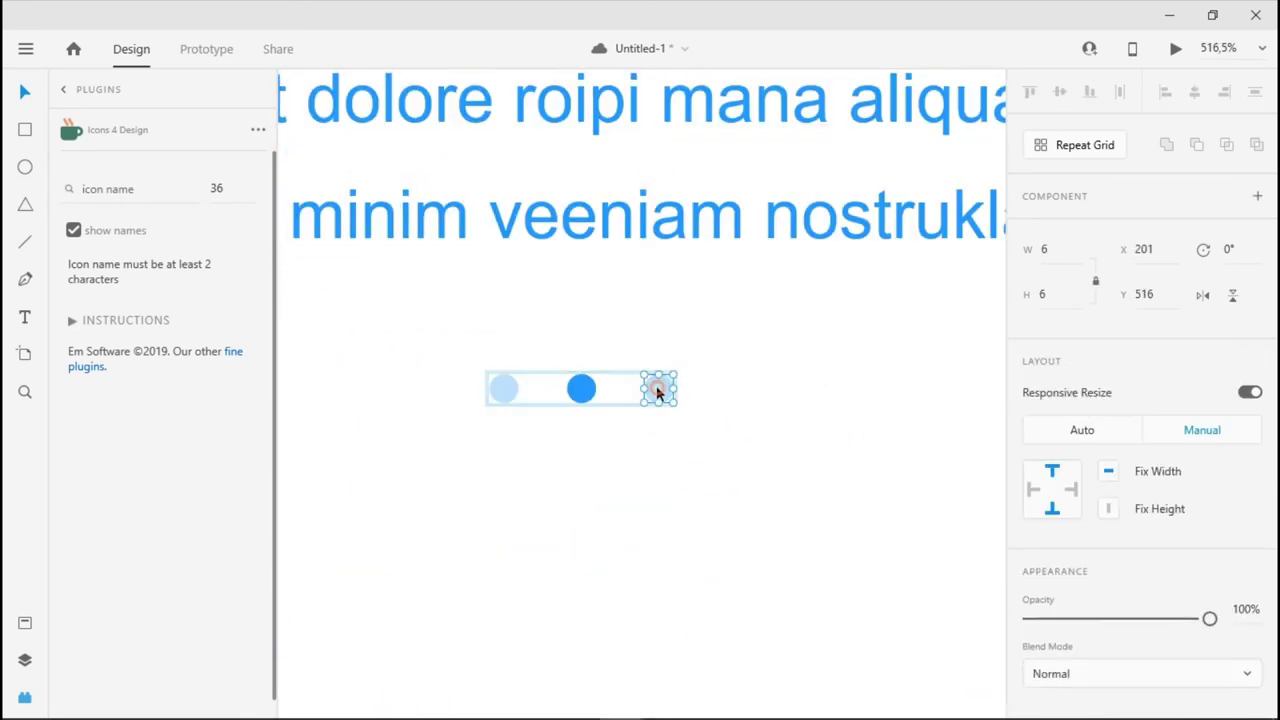
scroll(1075, 600, down, 4)
click(1058, 510)
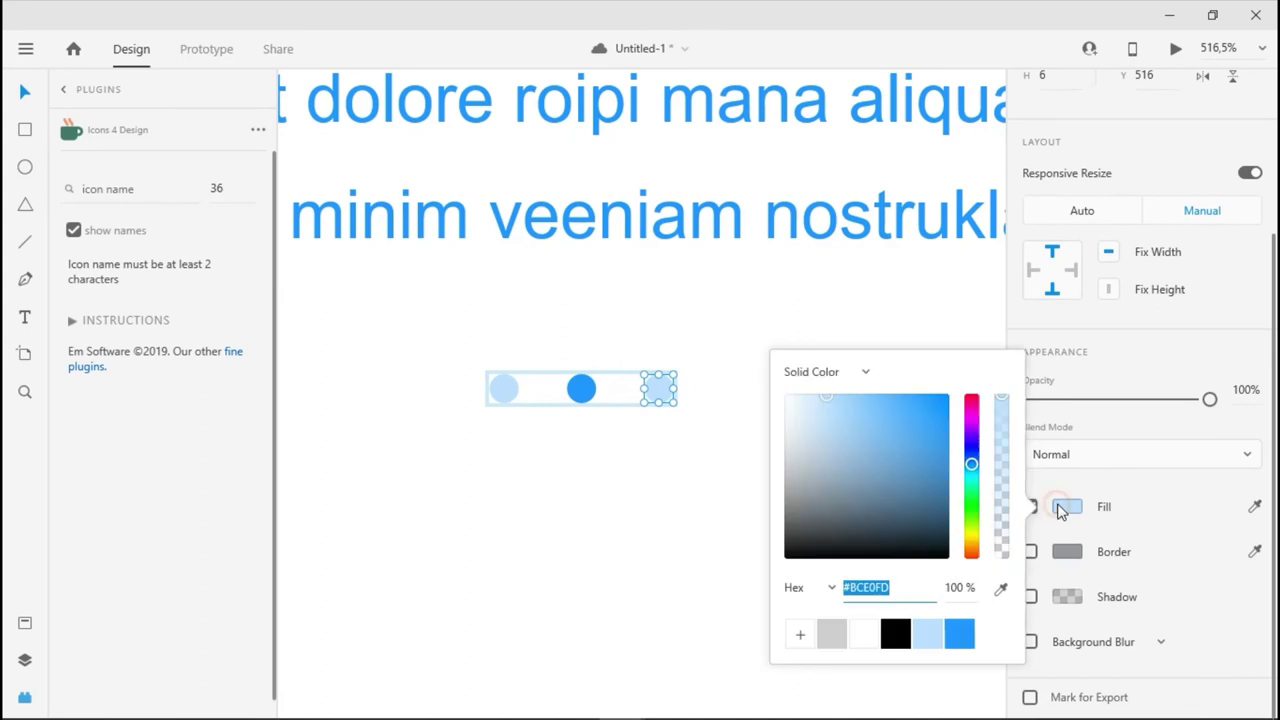
click(959, 633)
click(567, 388)
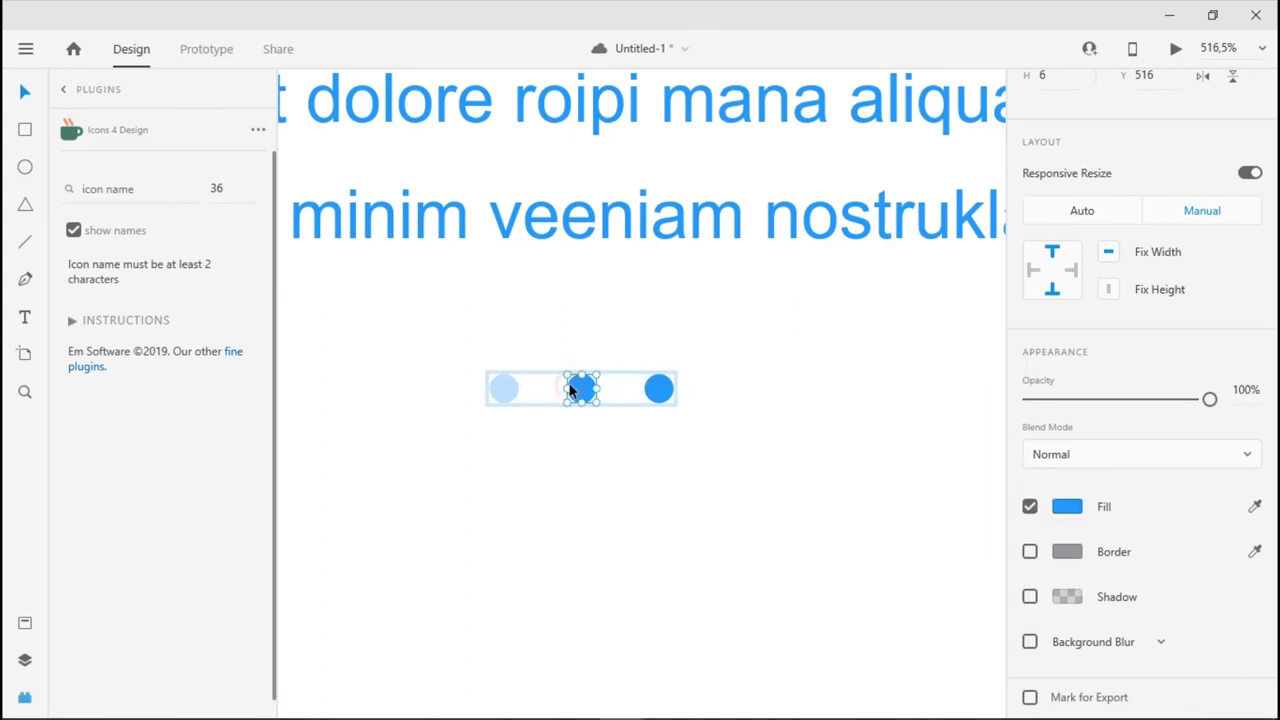
click(1066, 508)
click(913, 627)
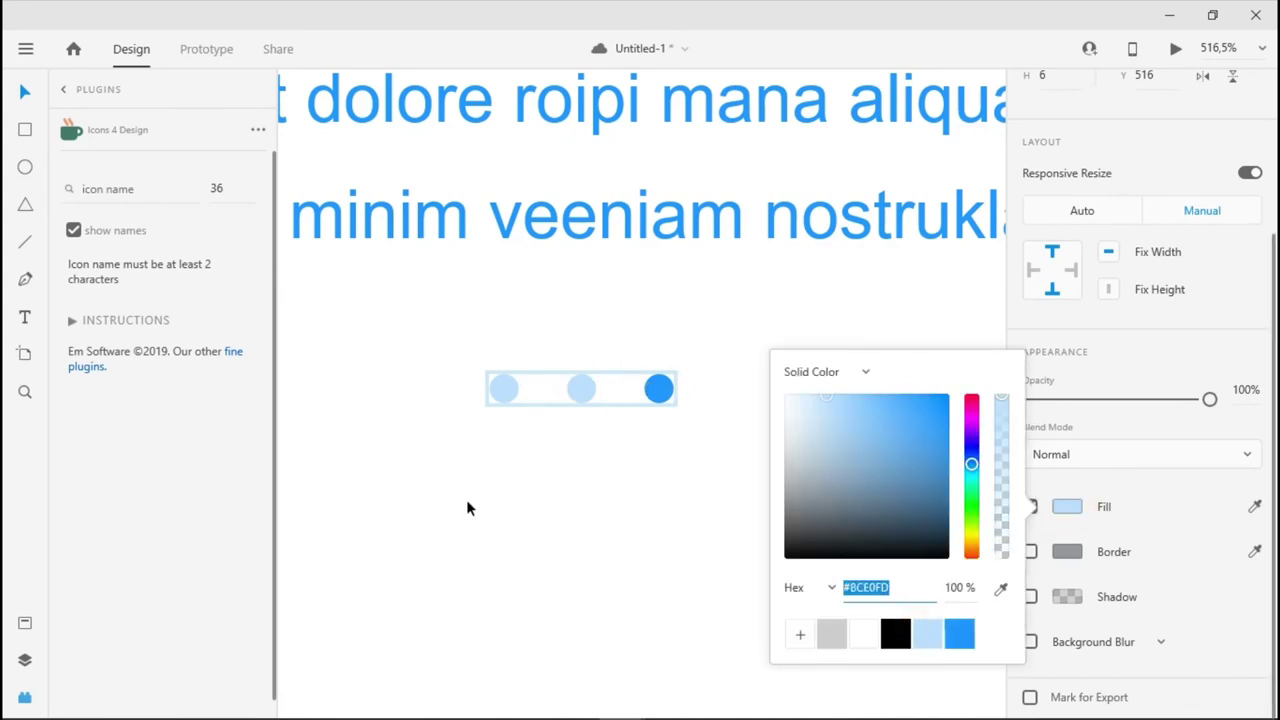
click(594, 469)
- Rename the duplicated artboard as "Onboarding 3"
scroll(611, 458, down, 5)
scroll(540, 349, down, 5)
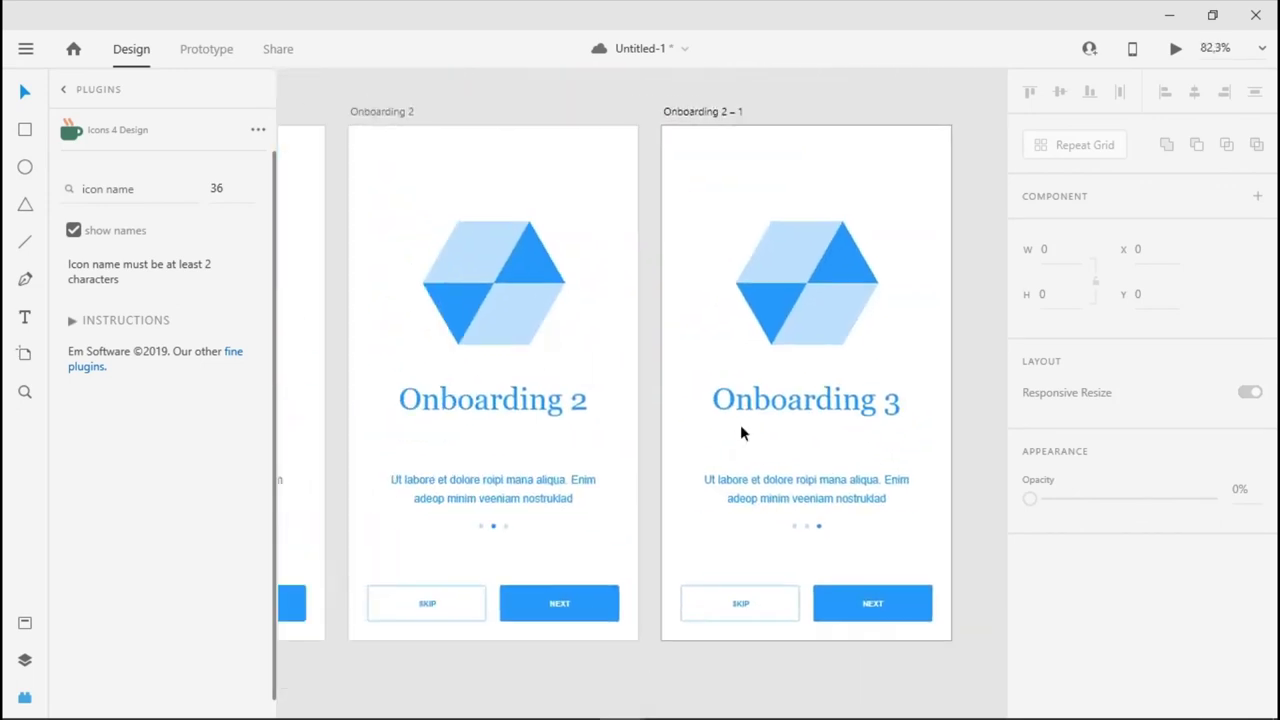
double_click(757, 231)
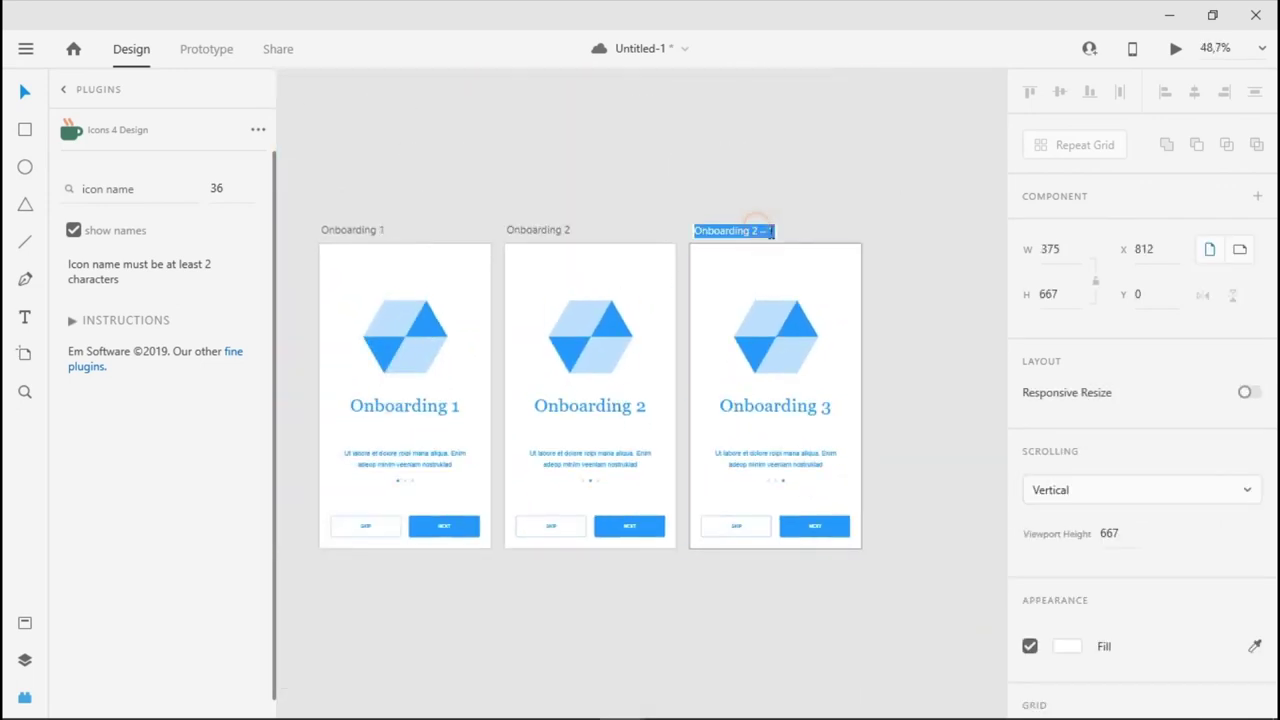
click(771, 232)
key(BackSpace)
key(BackSpace)
key(BackSpace)
key(BackSpace)
key(BackSpace)
text(3)
key(Return)
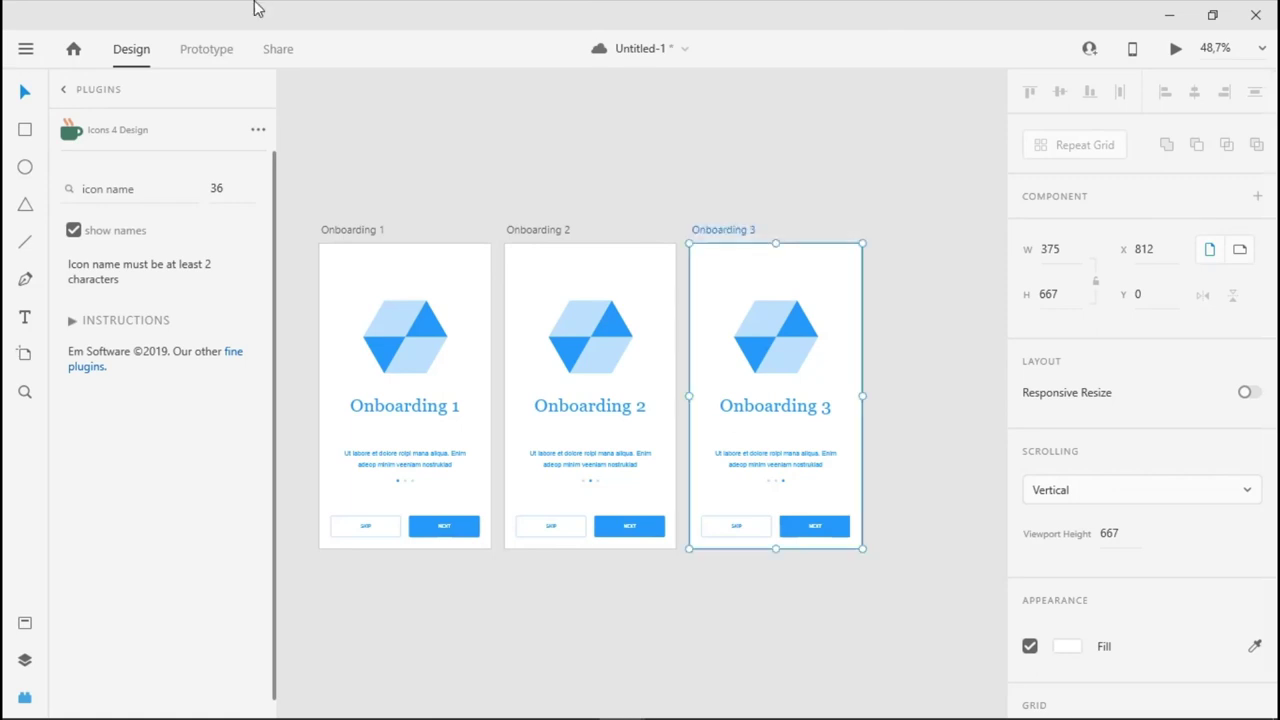
- Switch to prototype mode and select all elements on the three artboards to show their interaction links
click(205, 50)
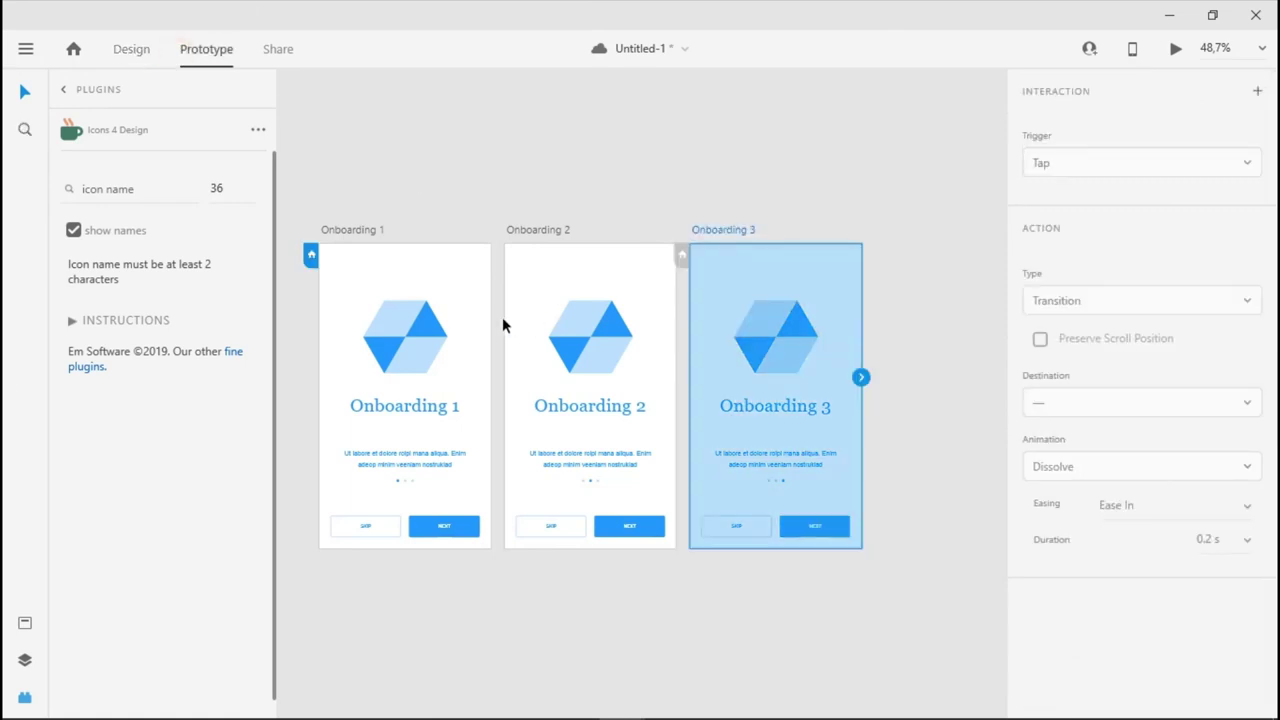
click(462, 340)
click(783, 254)
key(ctrl+z)
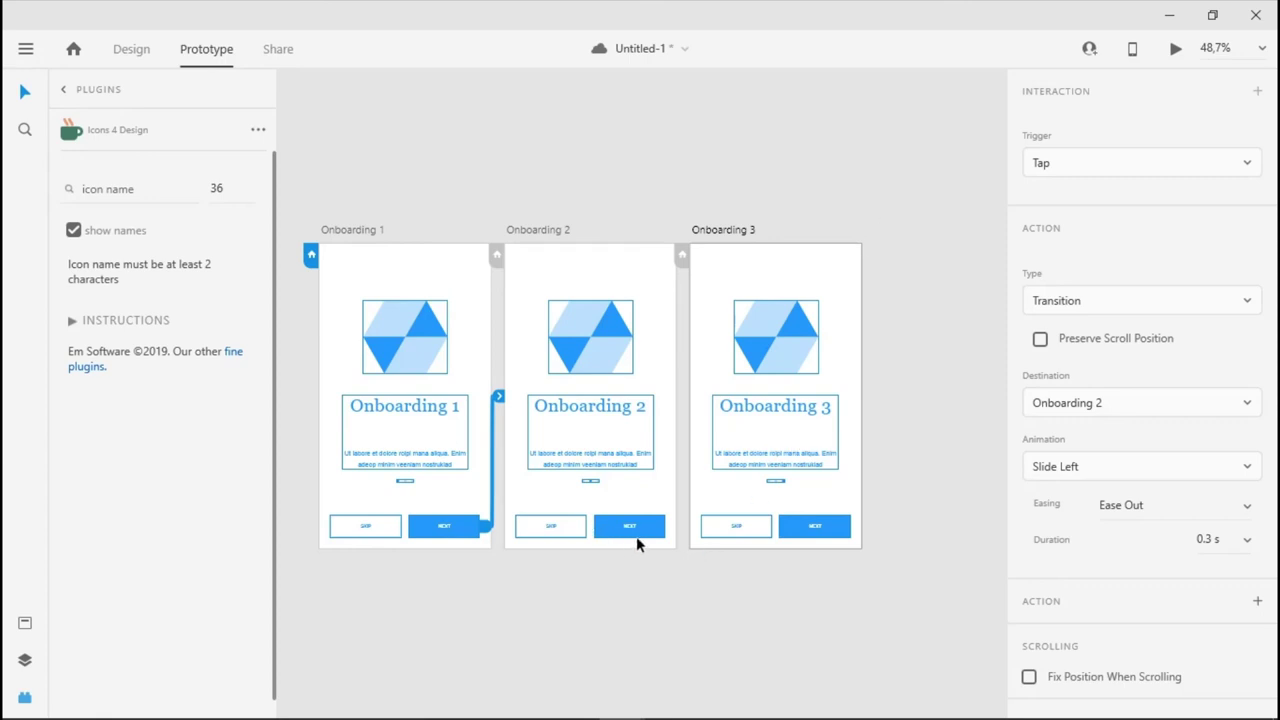
- Save the document and link the NEXT button on the second artboard to Onboarding 3 with a tap transition
key(ctrl+s)
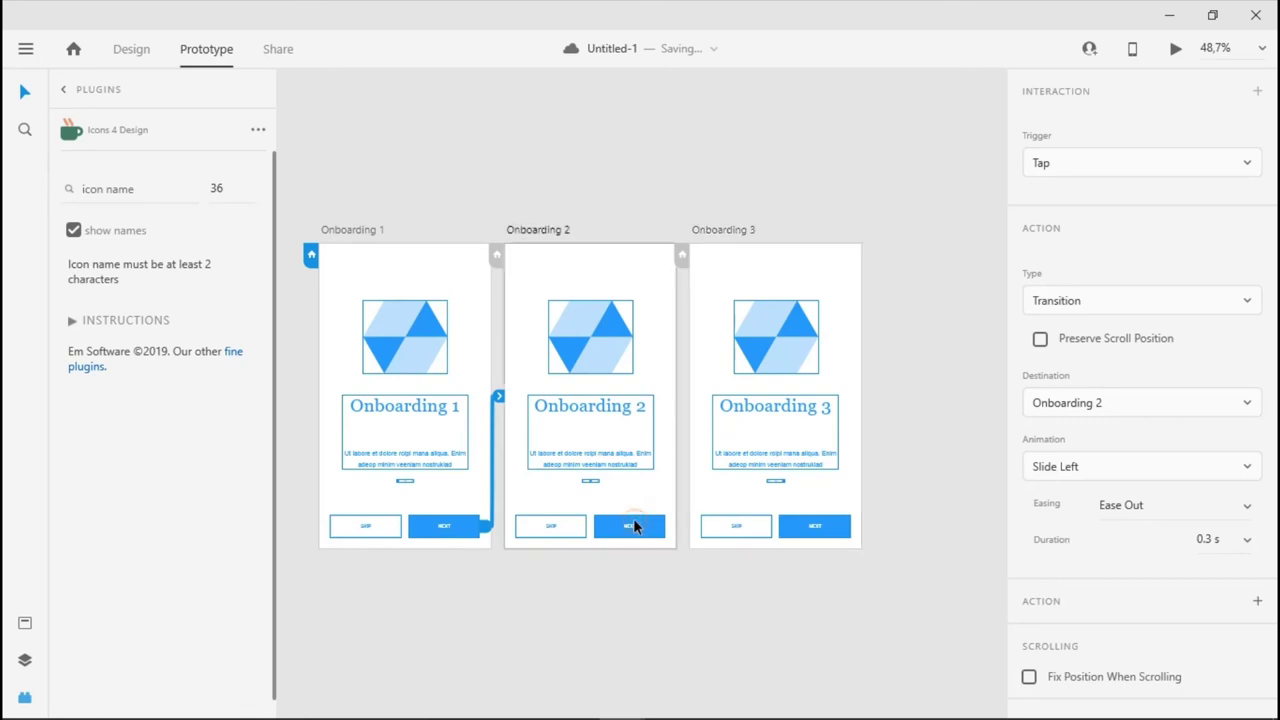
click(573, 584)
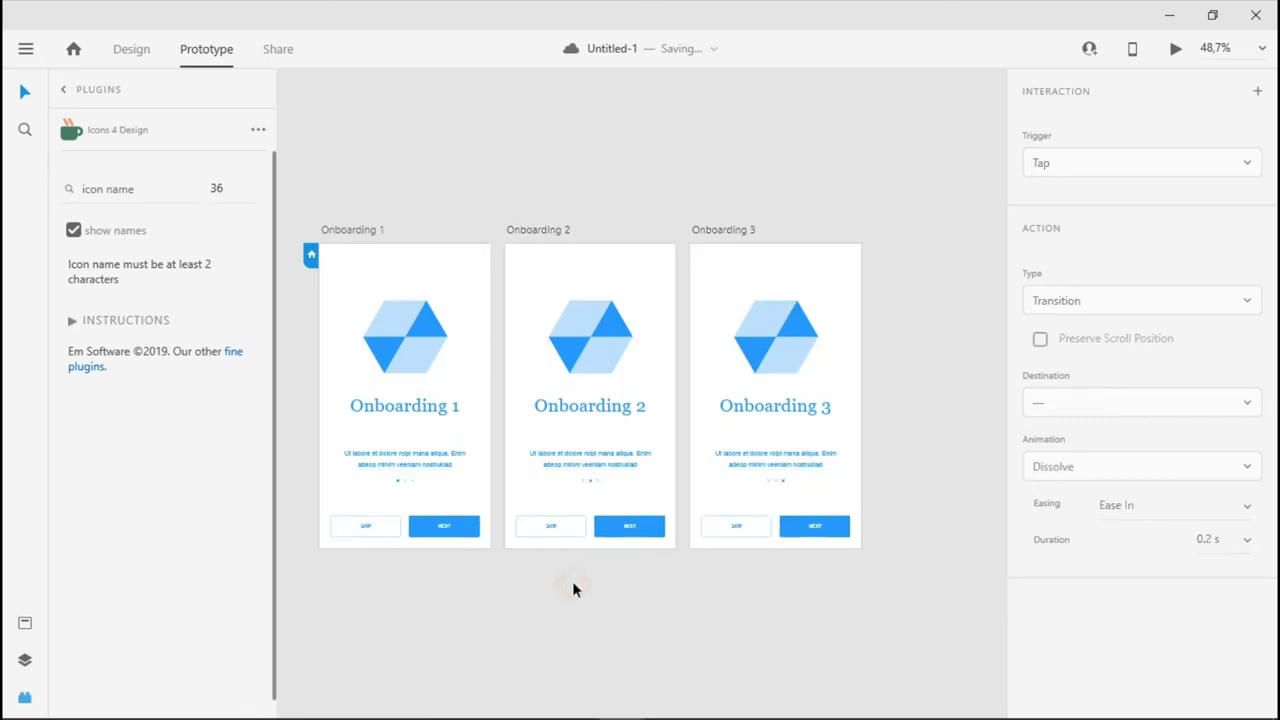
click(640, 527)
drag(667, 529, 719, 385)
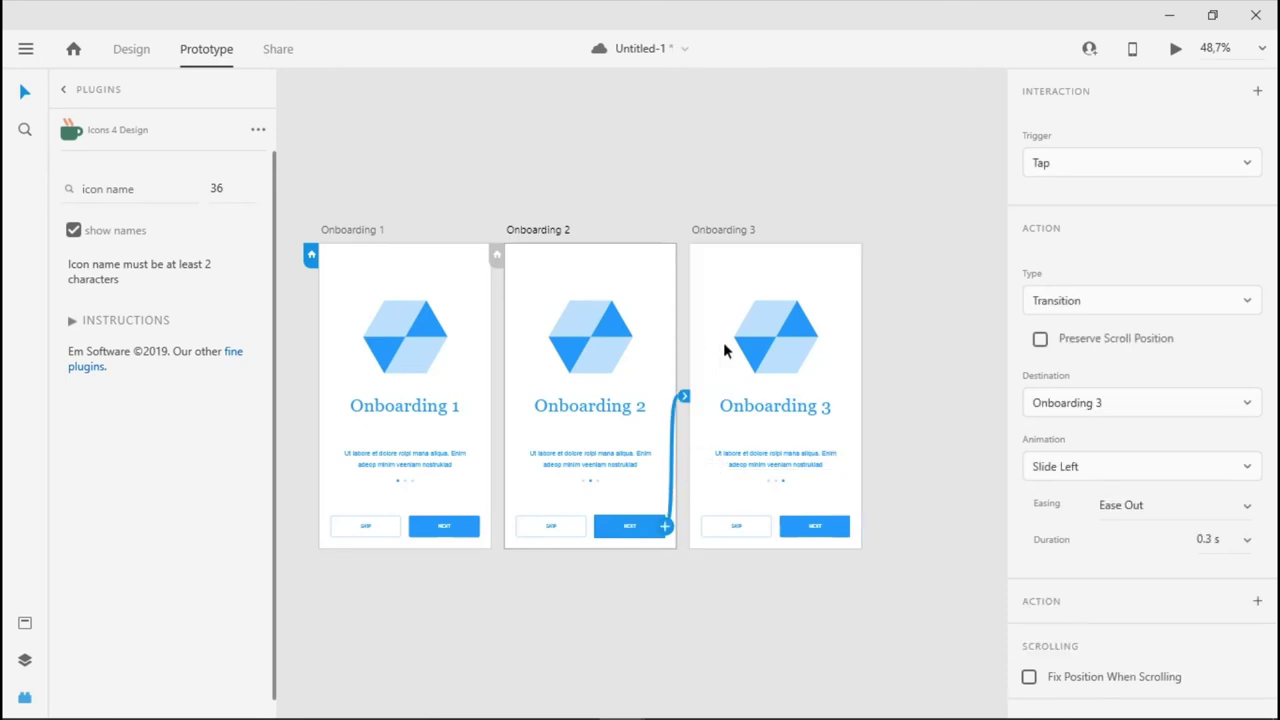
- Preview the prototype from Onboarding 1, advance through the NEXT buttons to the third screen, and close the preview
click(353, 240)
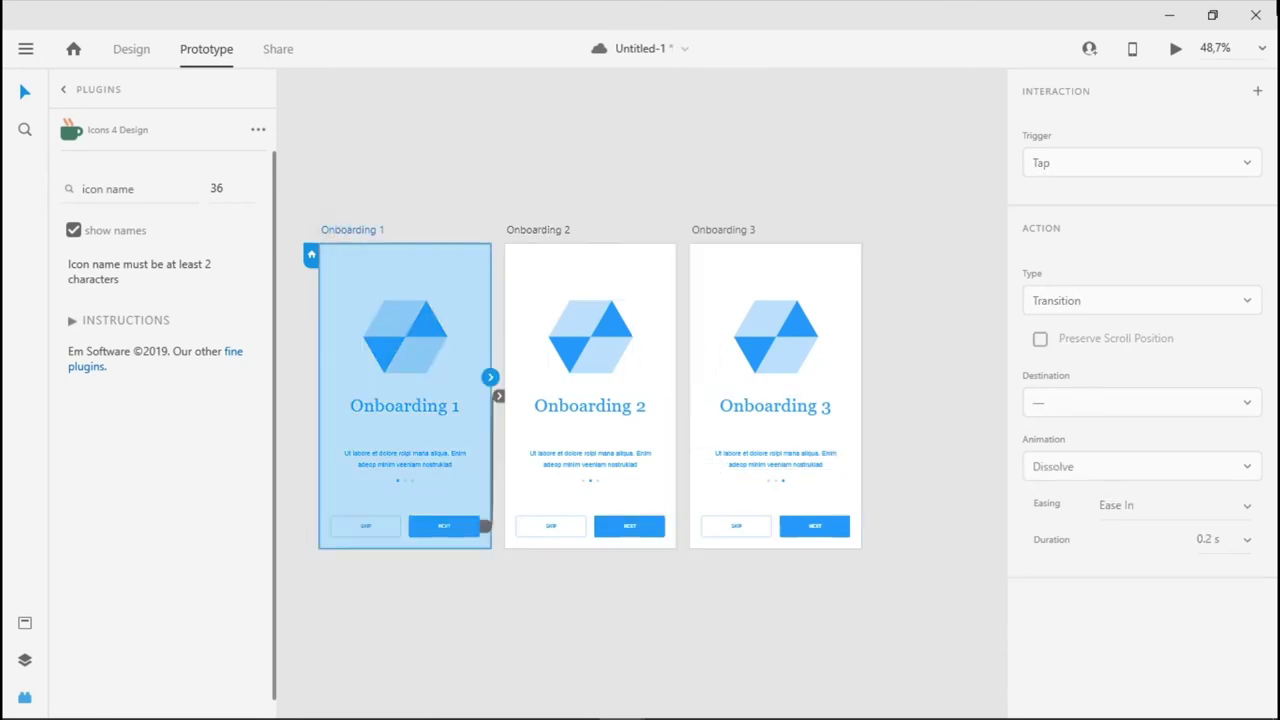
click(1178, 52)
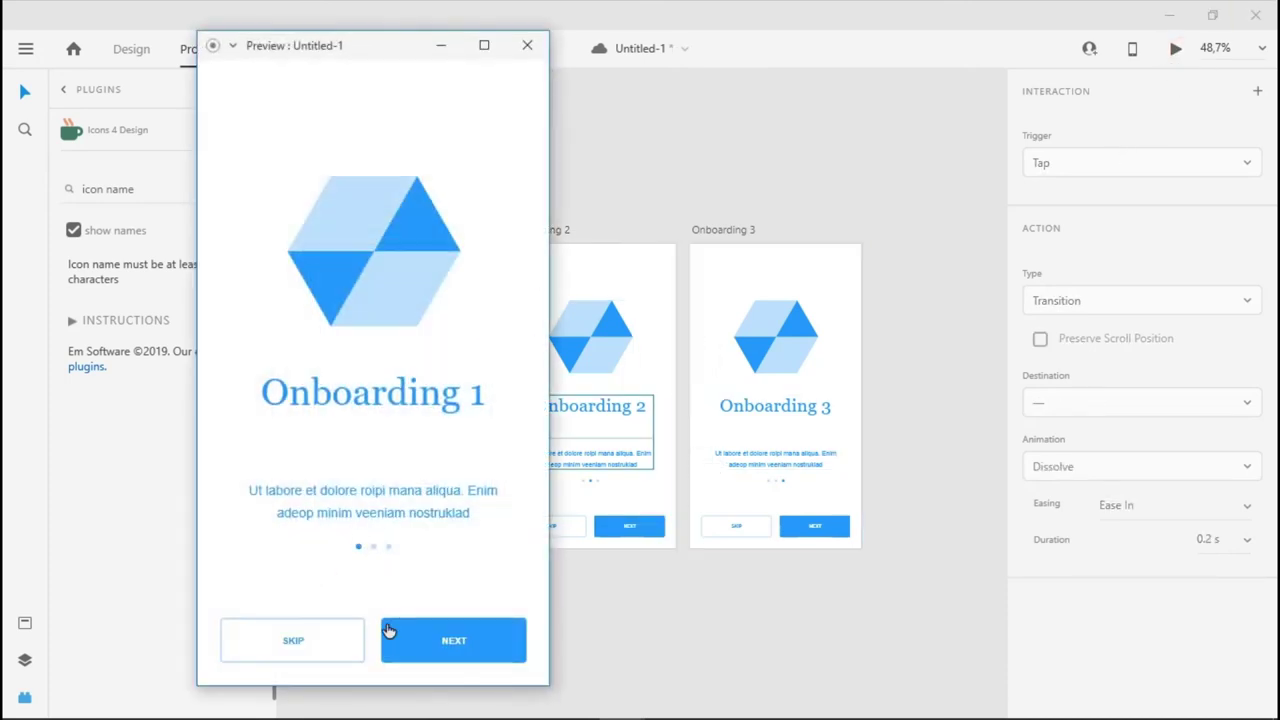
click(437, 650)
click(479, 642)
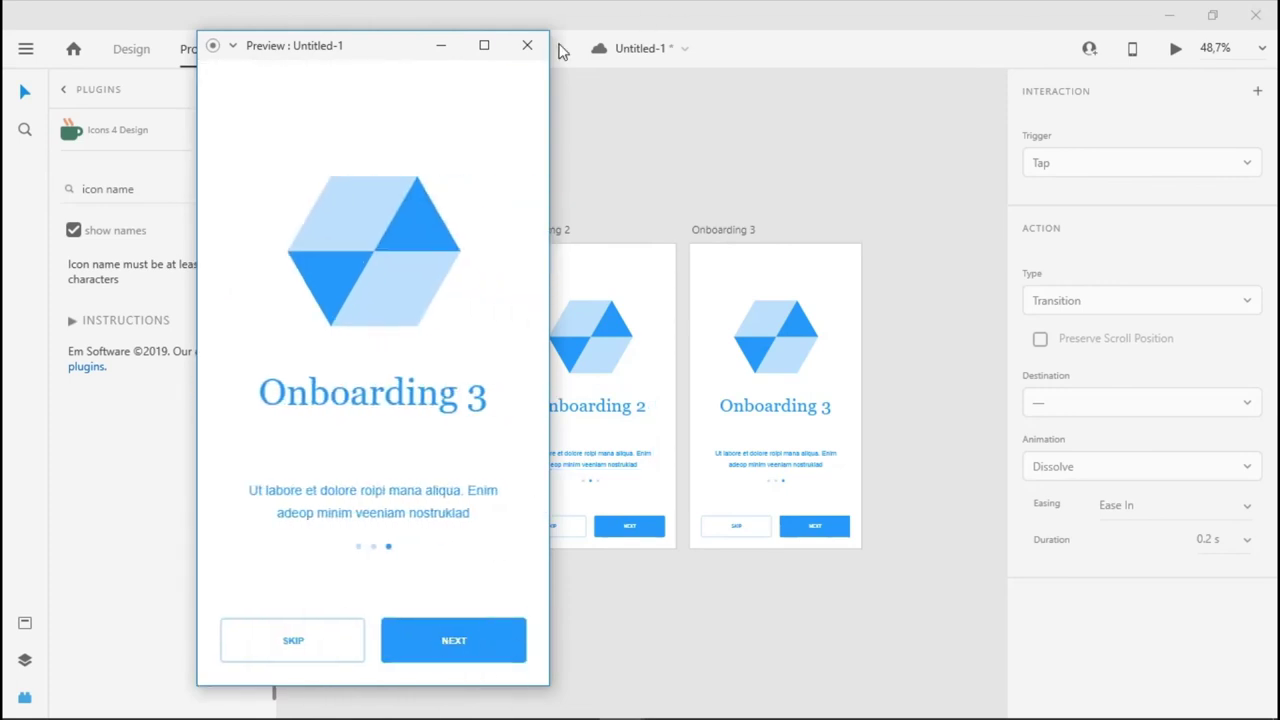
click(527, 45)
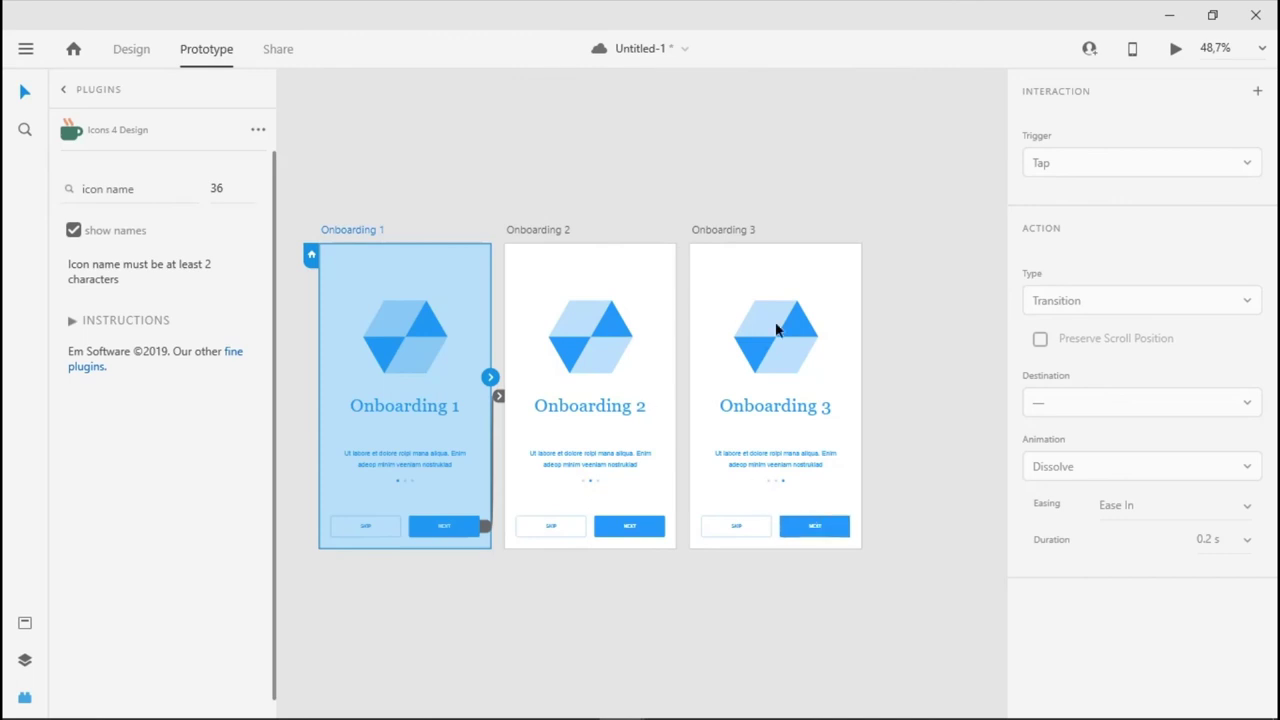
- Return to design mode and ungroup the NEXT button's component instance on the third artboard
click(818, 529)
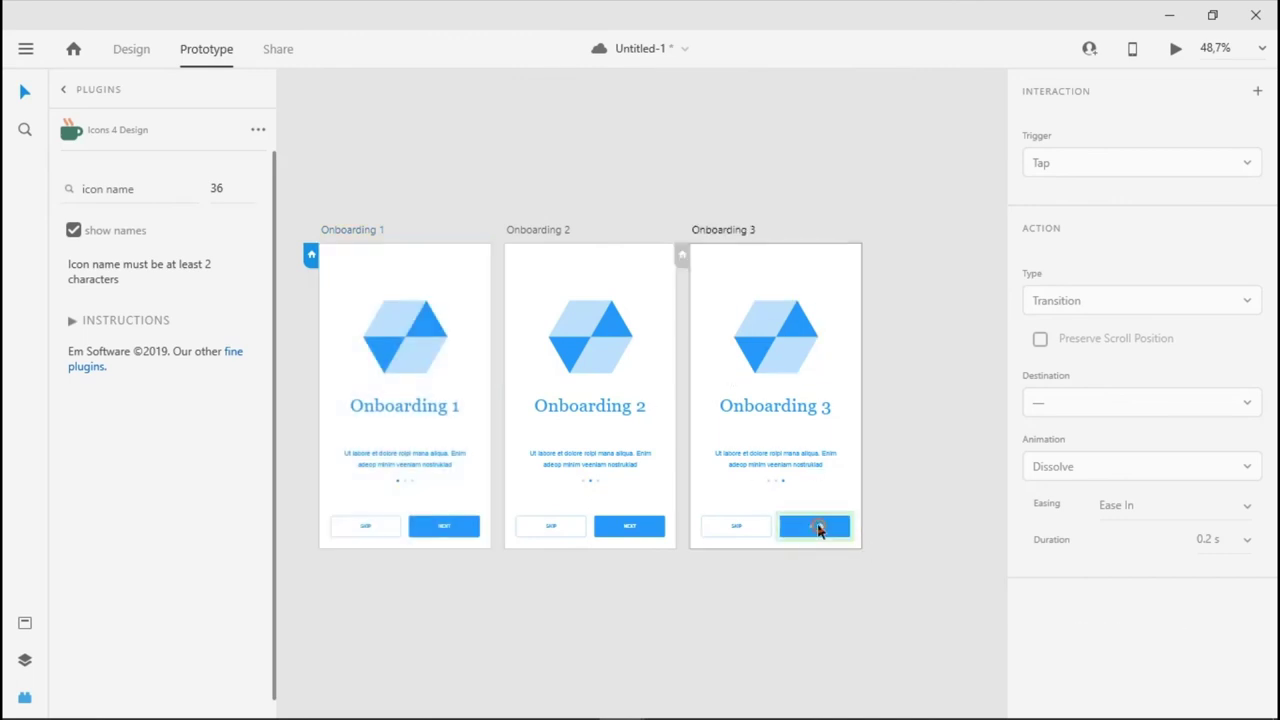
click(885, 538)
click(129, 68)
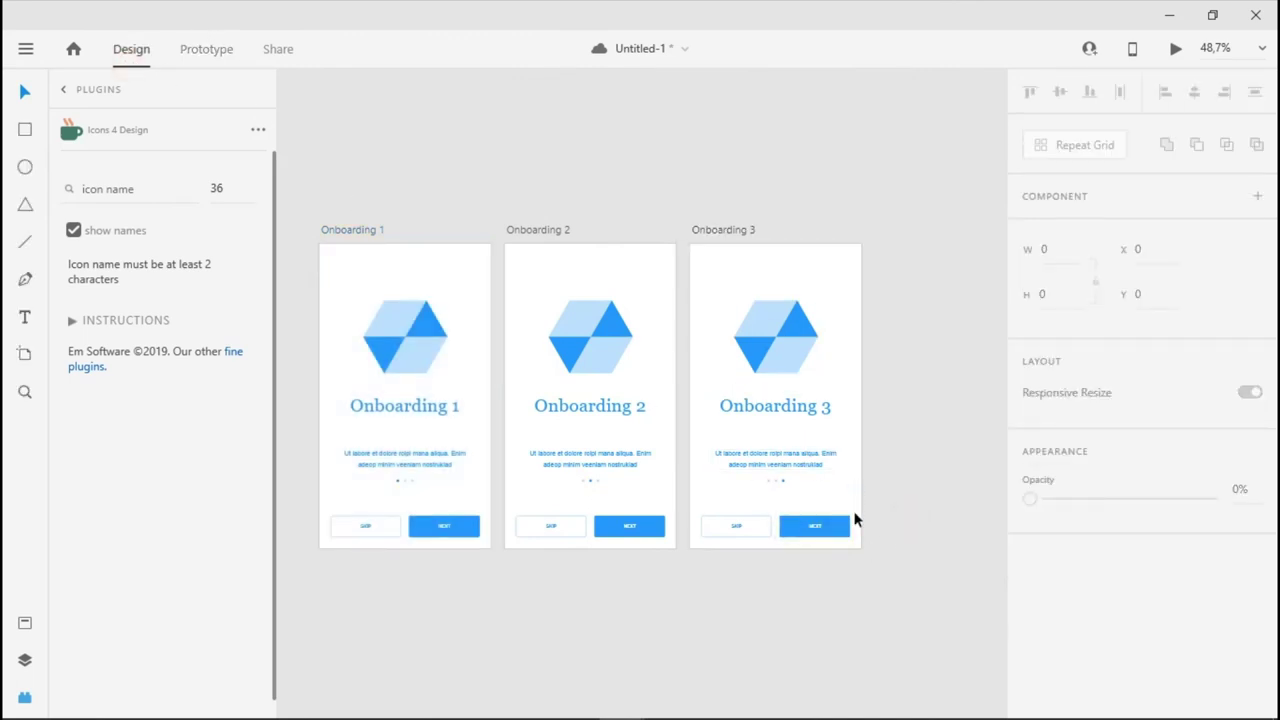
drag(788, 489, 603, 290)
scroll(603, 290, up, 10)
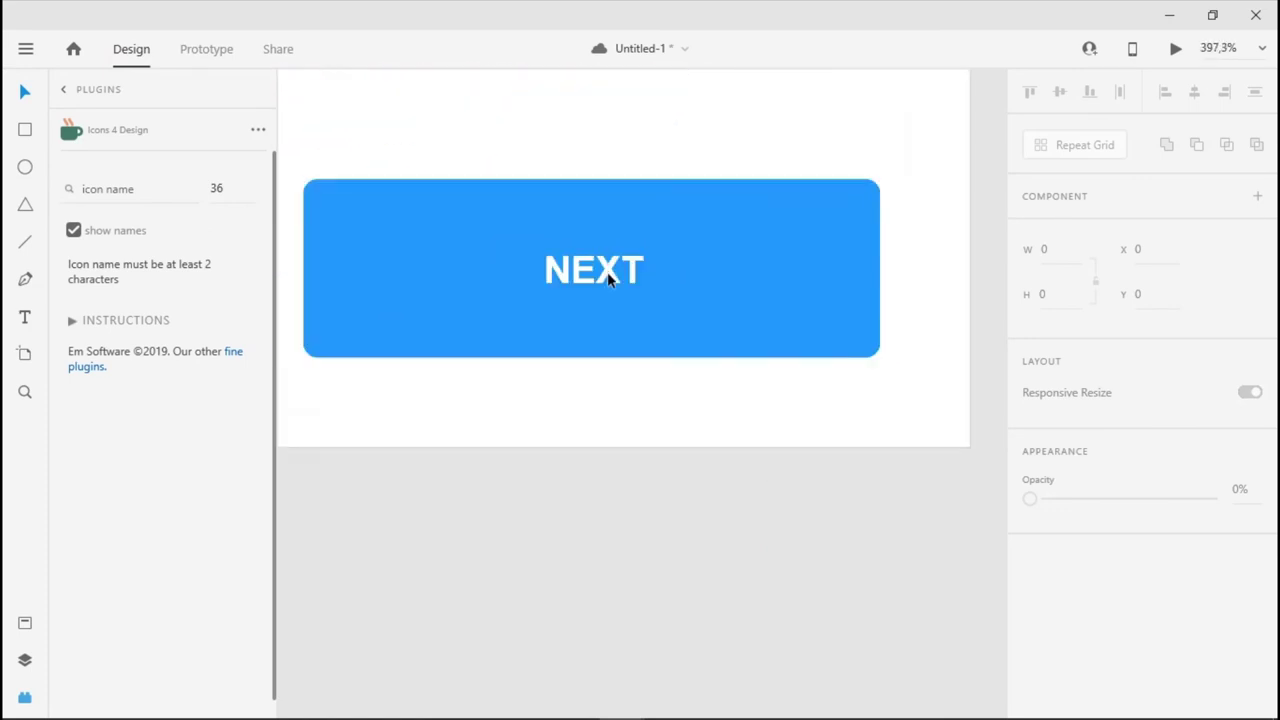
double_click(607, 275)
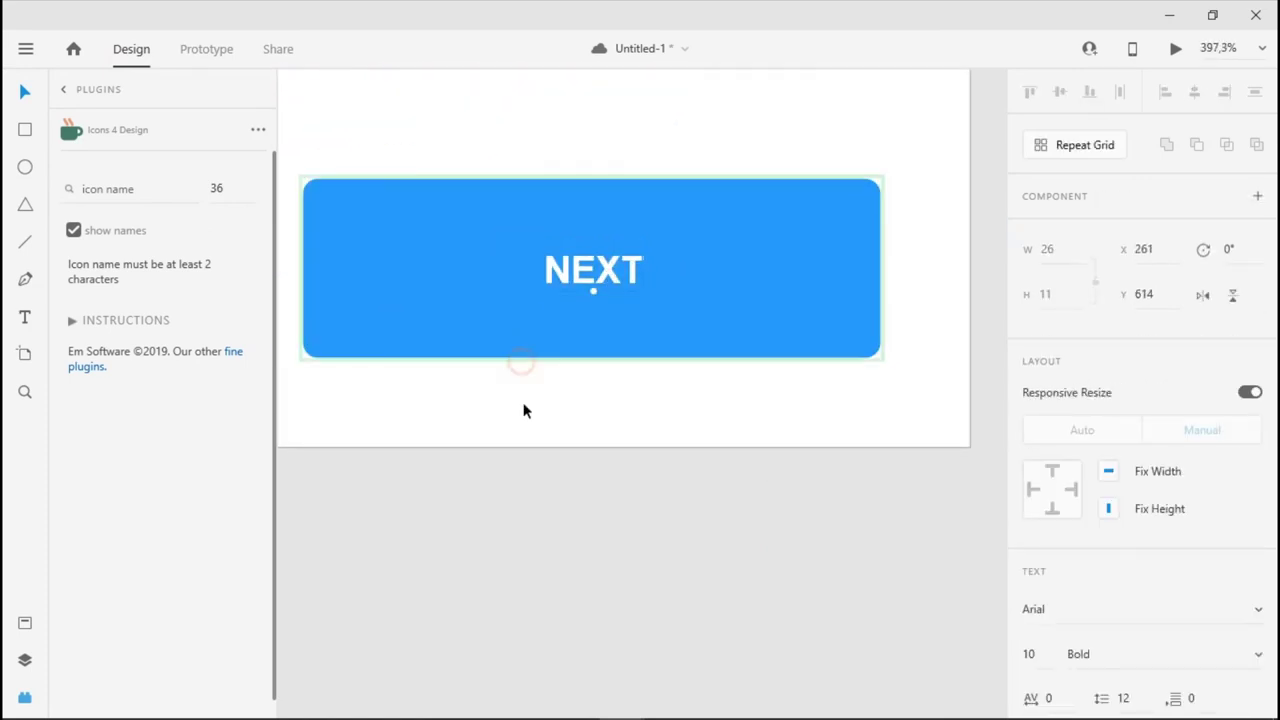
click(523, 455)
click(365, 186)
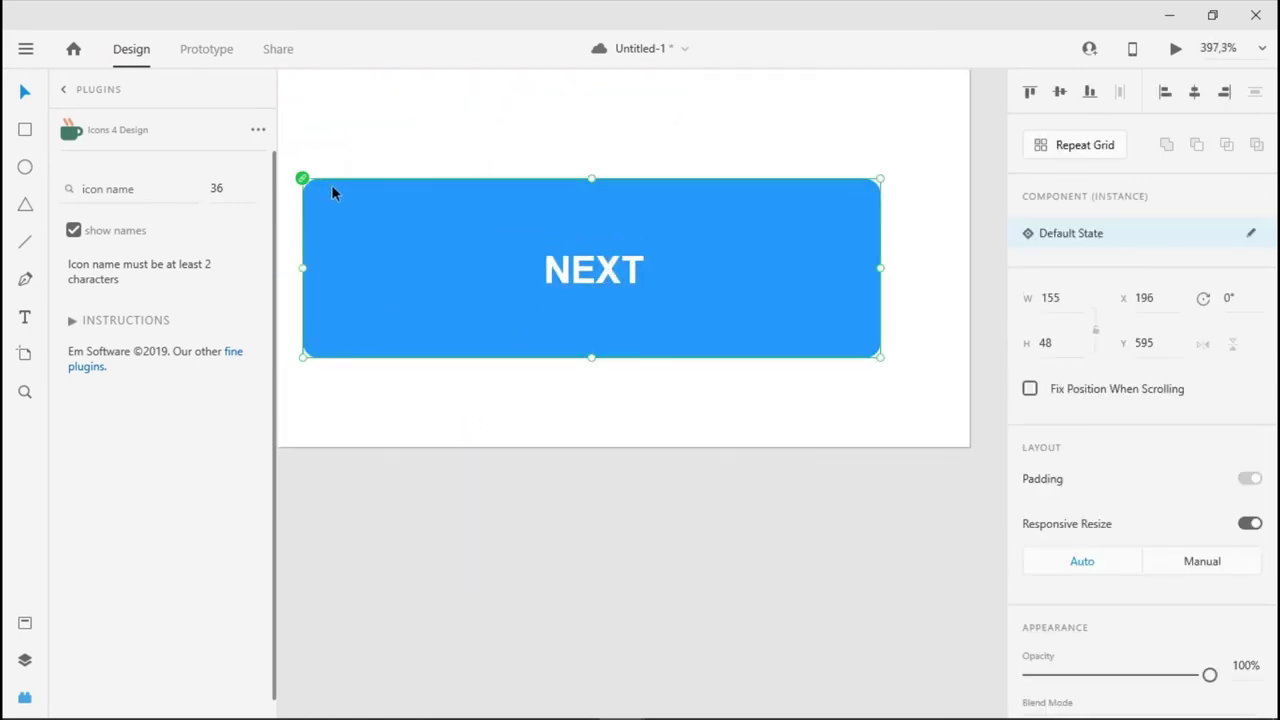
right_click(334, 192)
click(486, 429)
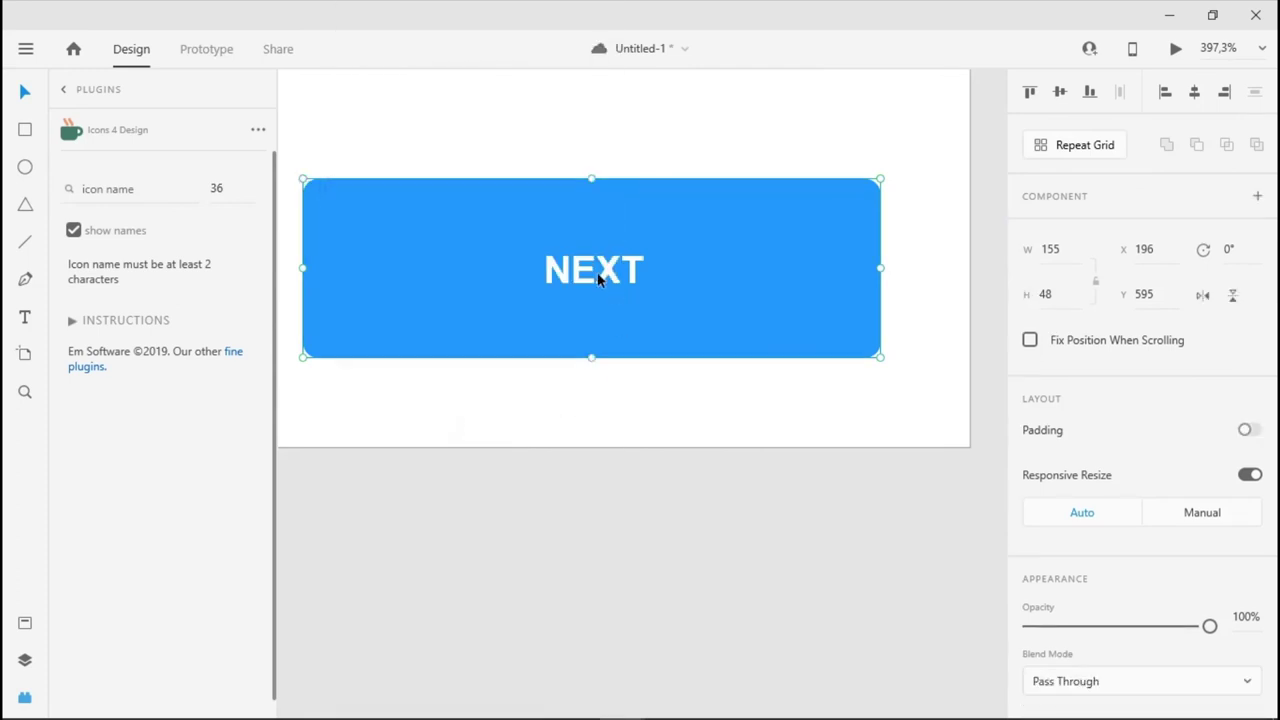
- Change the NEXT button's label on the third artboard to "START NOW!"
double_click(598, 280)
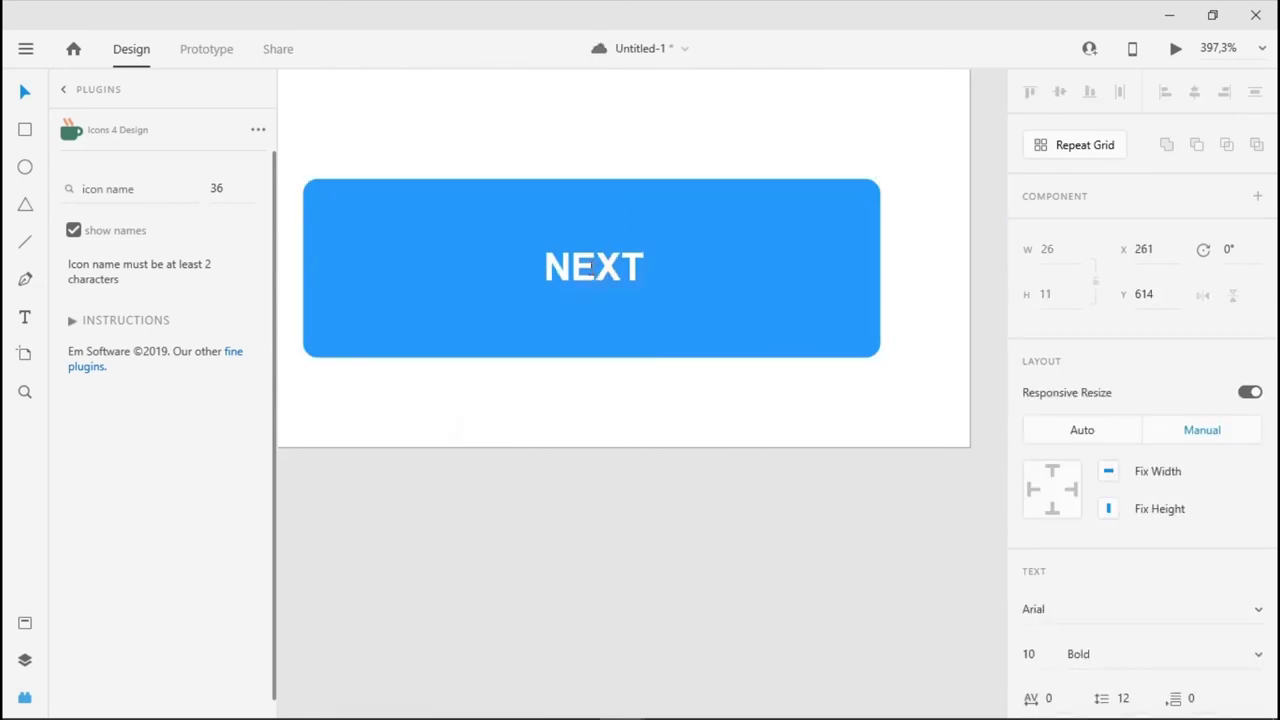
text(STAR)
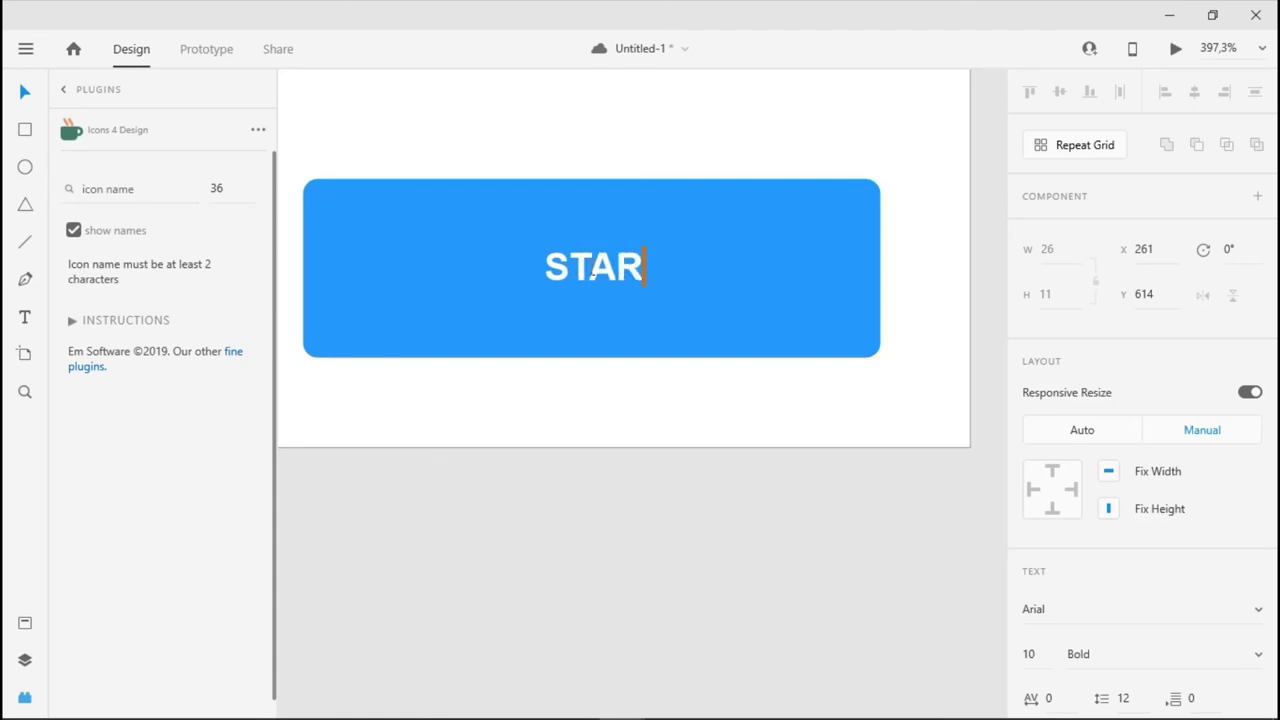
text(T NOW!)
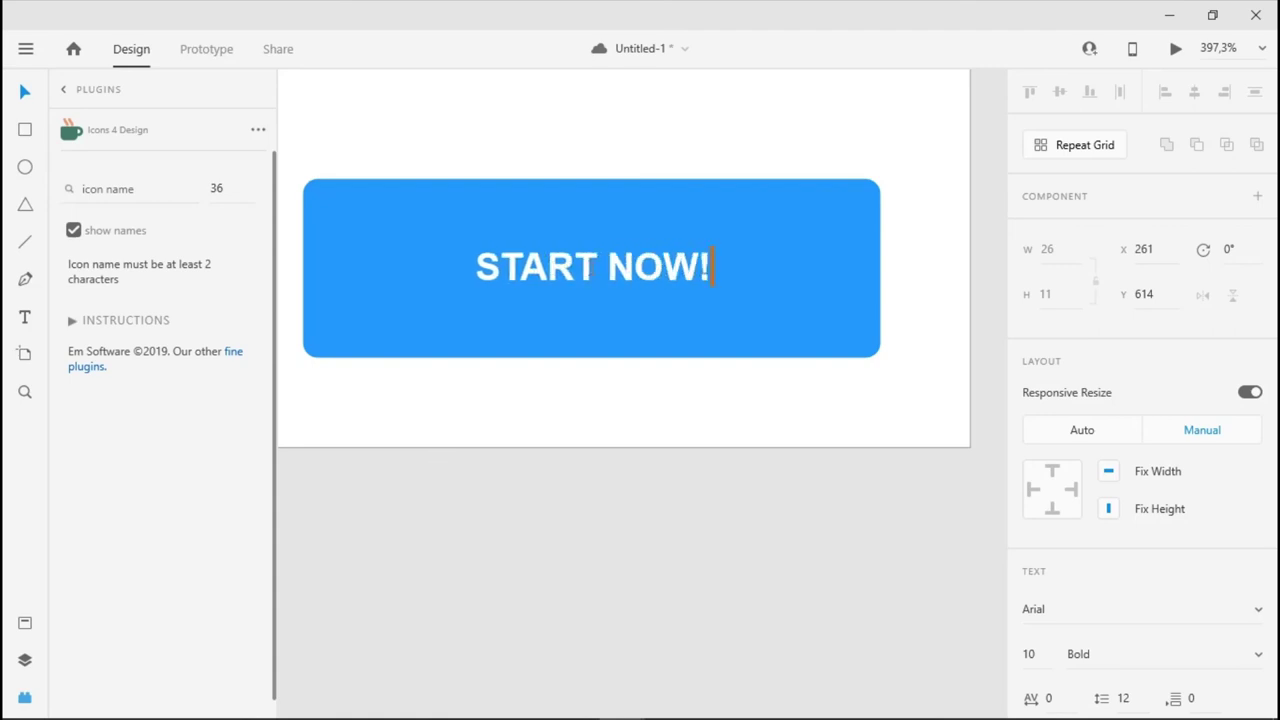
key(Escape)
scroll(557, 380, down, 6)
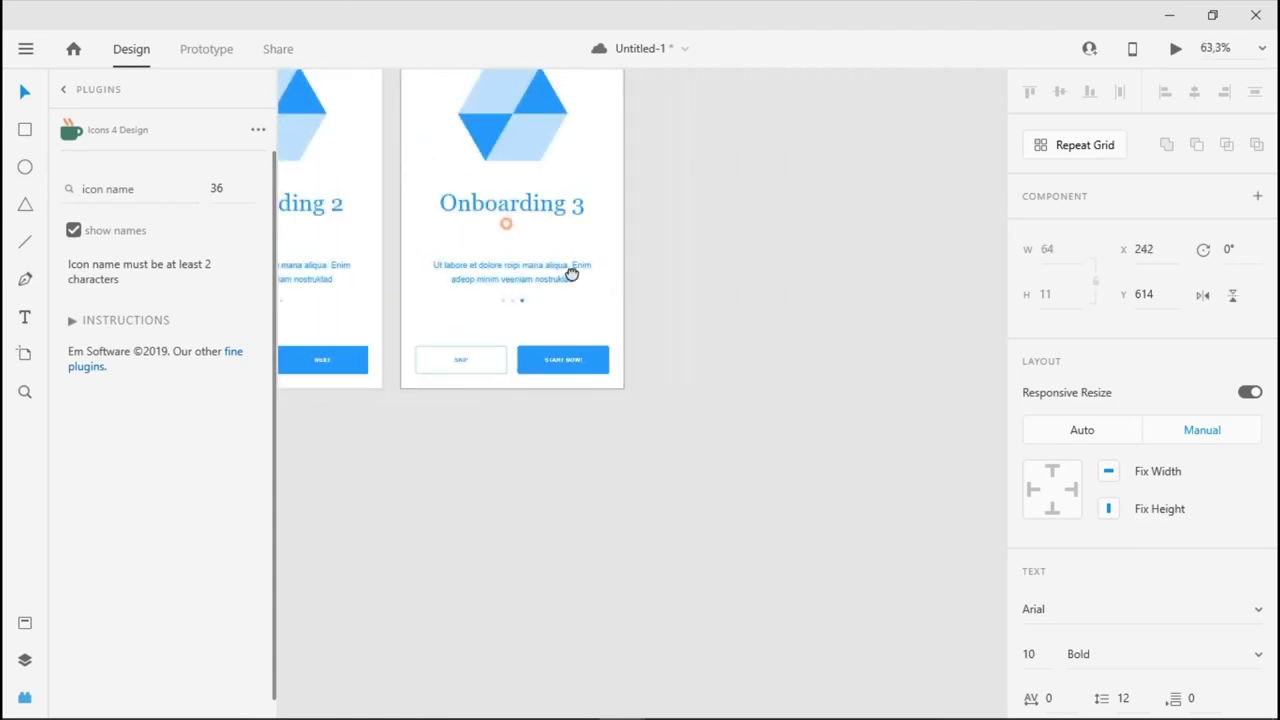
scroll(571, 274, up, 3)
scroll(640, 300, left, 5)
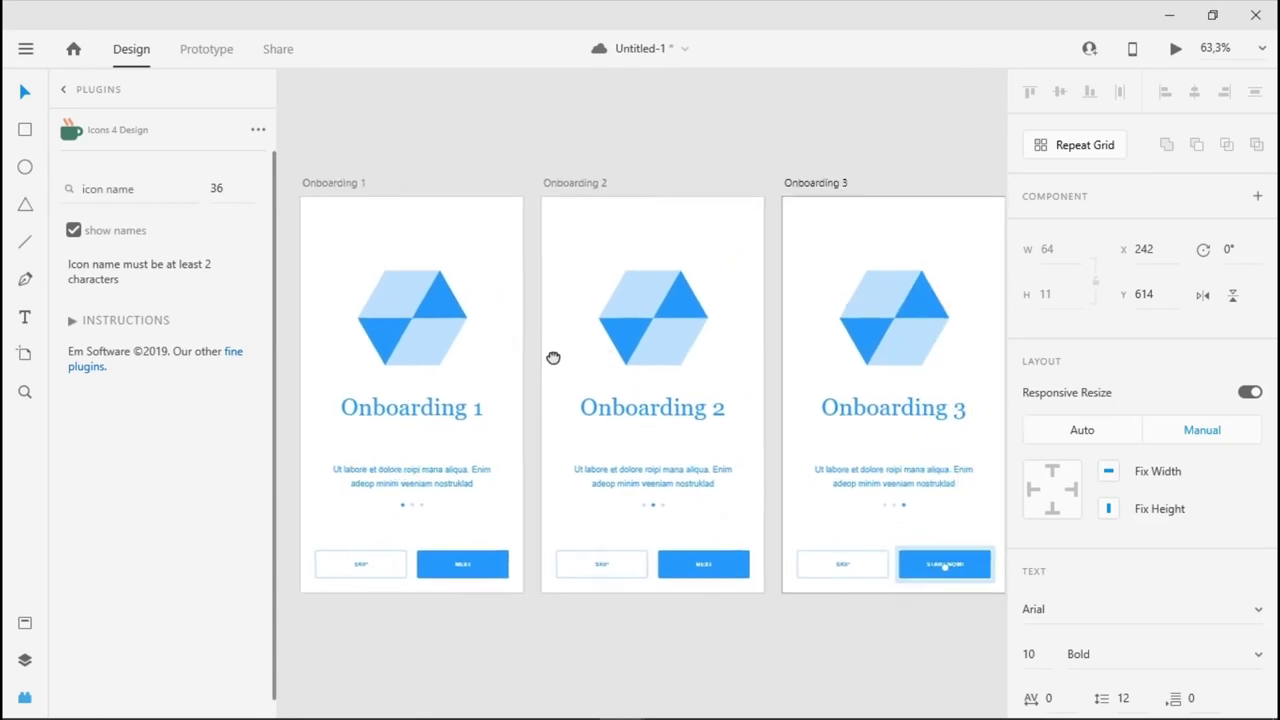